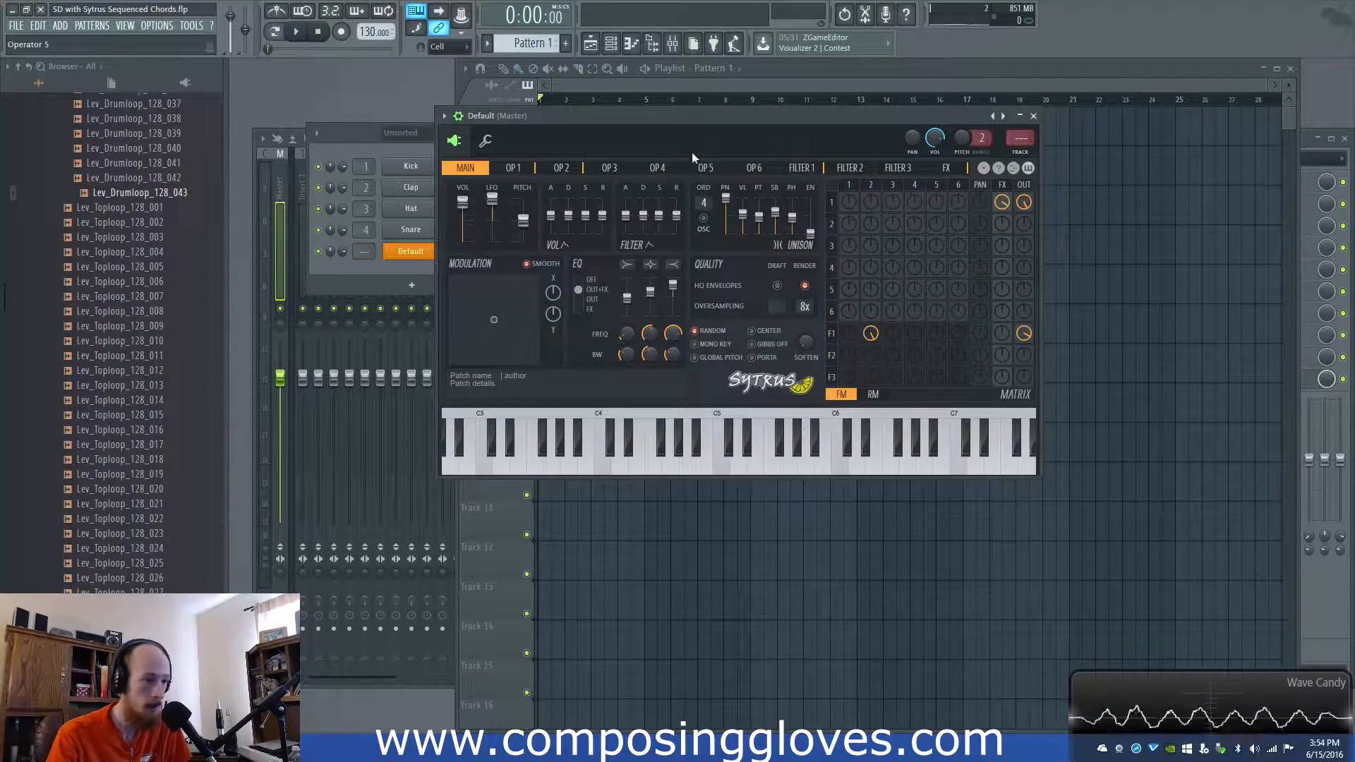
- Play the arrangement in the playlist and examine the chord notes of Pattern 1 in the piano roll
left_click_drag(692, 153, 789, 220)
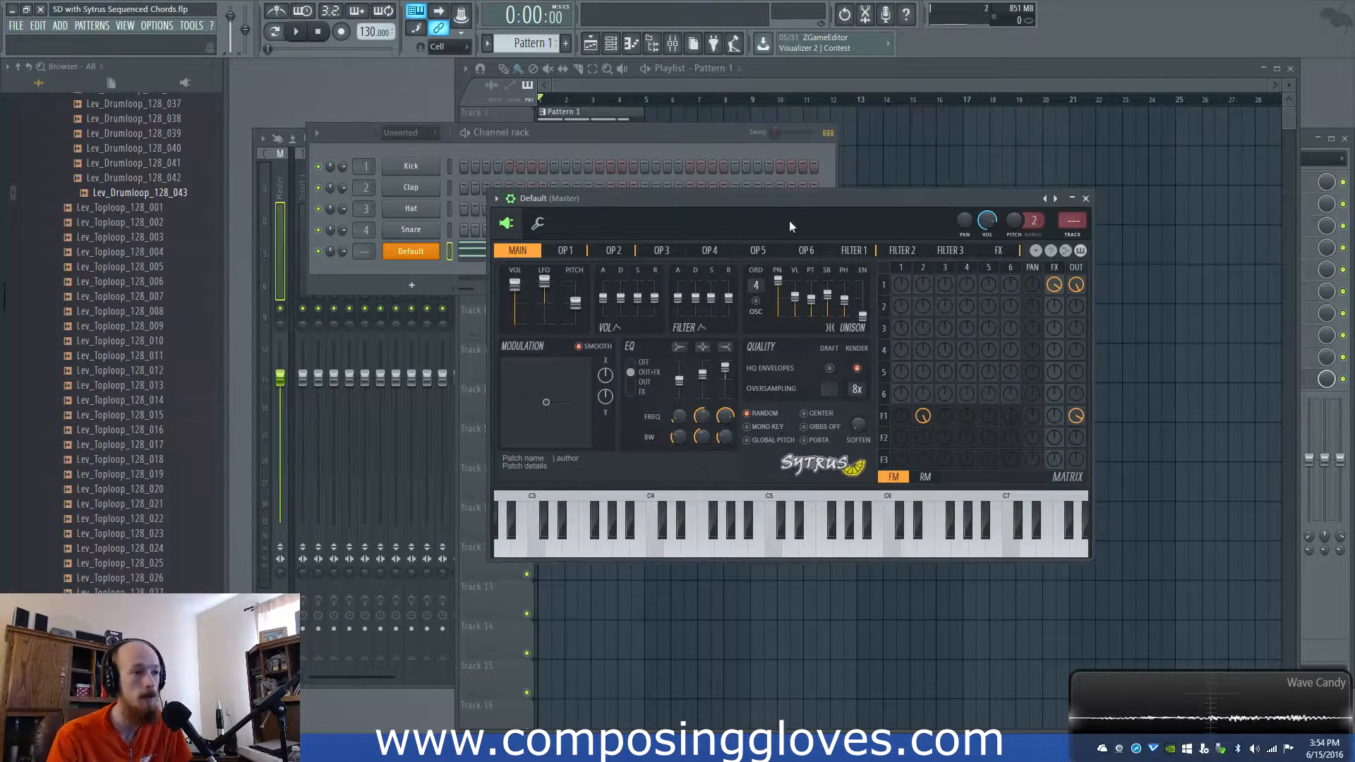
left_click(700, 86)
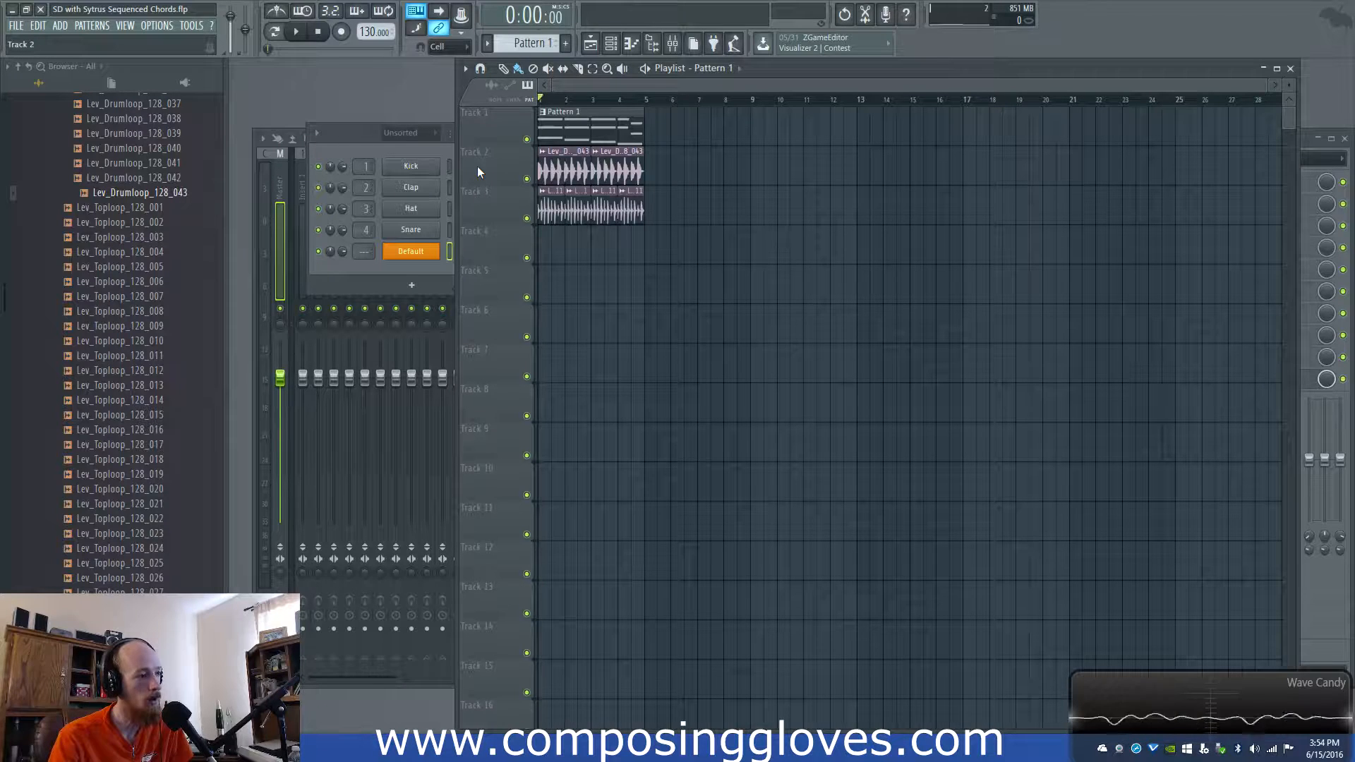
key("space")
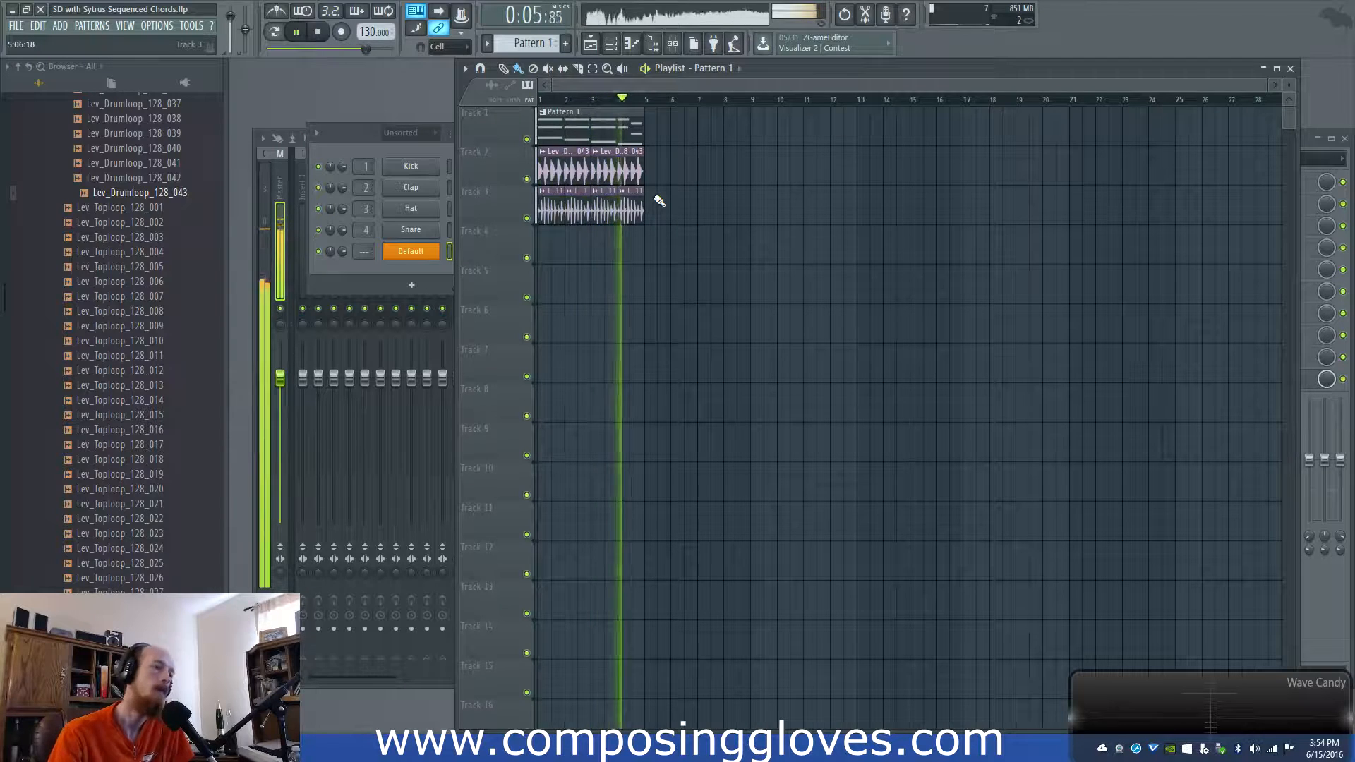
double_click(613, 138)
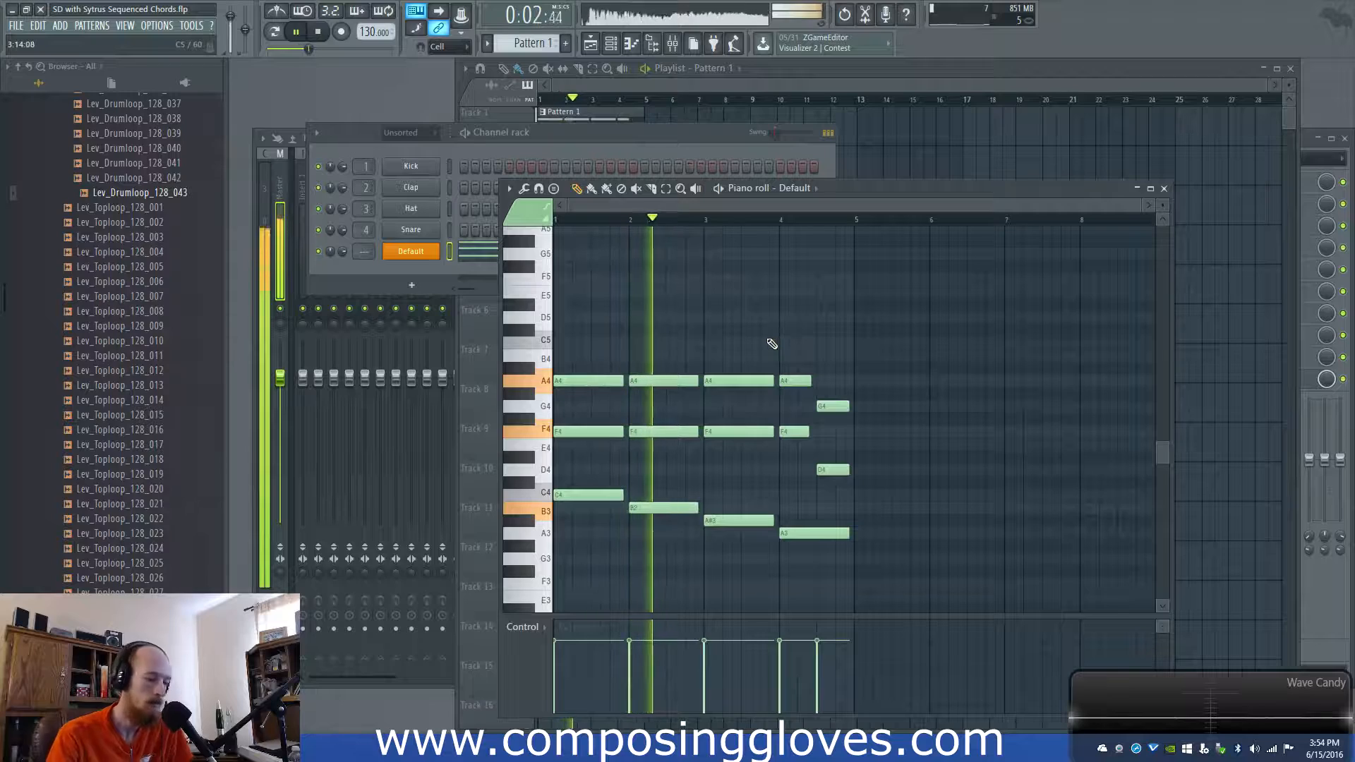
scroll(677, 381, "down", 3)
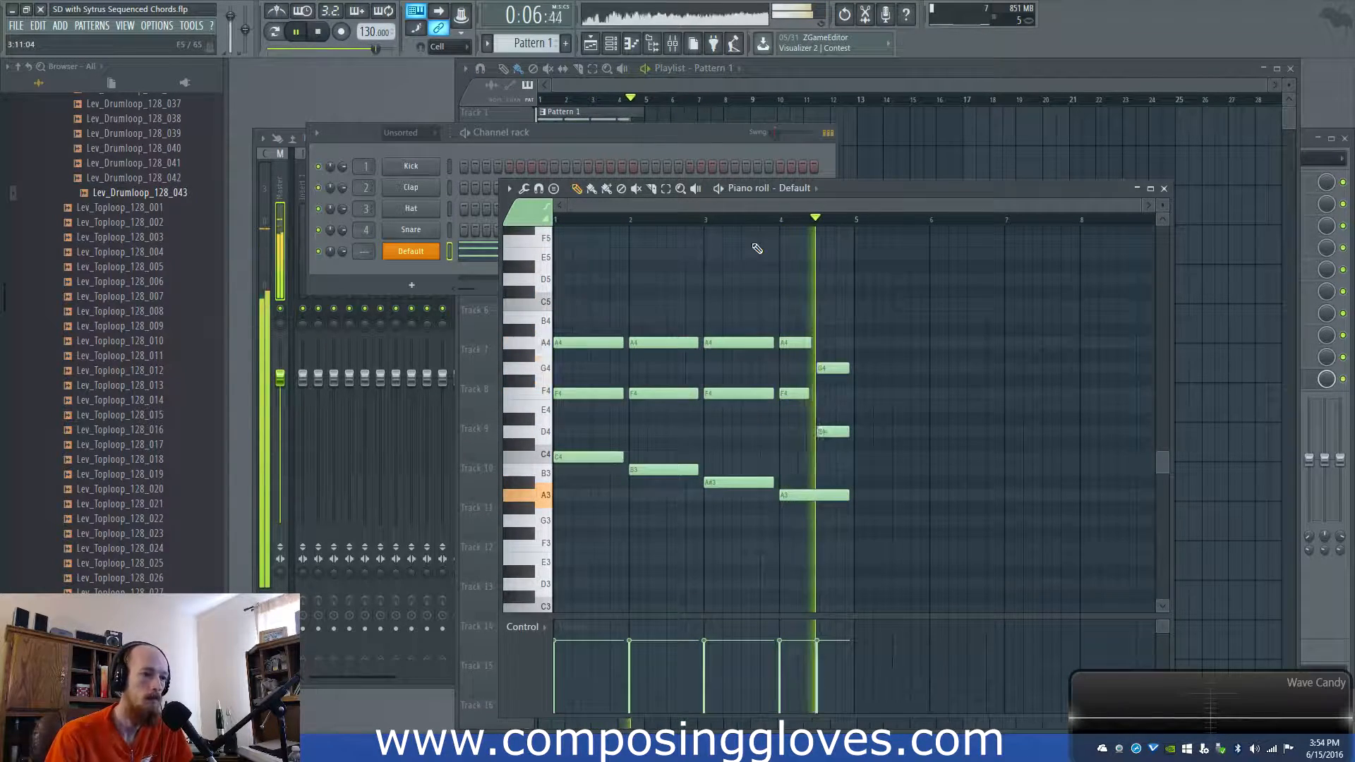
left_click(294, 37)
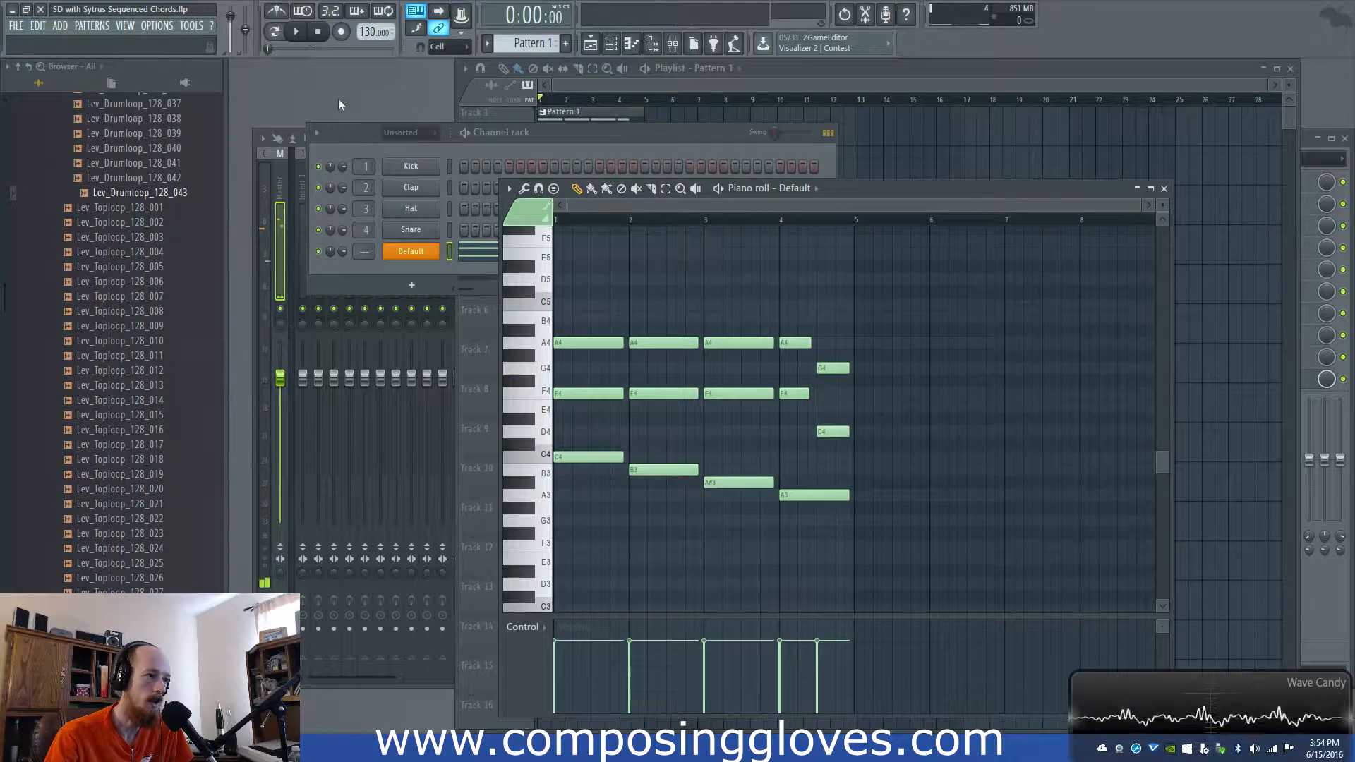
- Open the existing Default Sytrus channel and examine the oscillator settings of operator 1
left_click(593, 133)
left_click(715, 74)
left_click(410, 251)
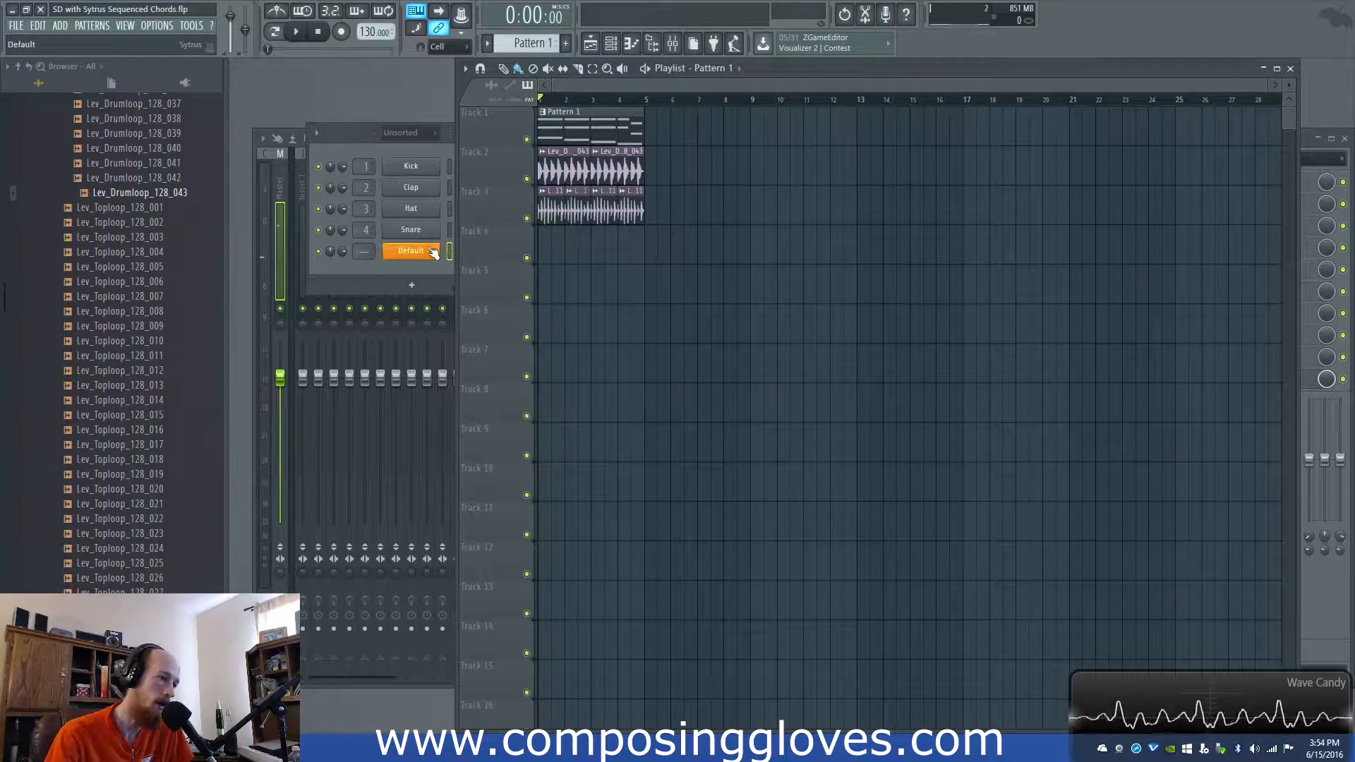
left_click(555, 183)
left_click(591, 182)
left_click(567, 179)
left_click(611, 180)
left_click(550, 178)
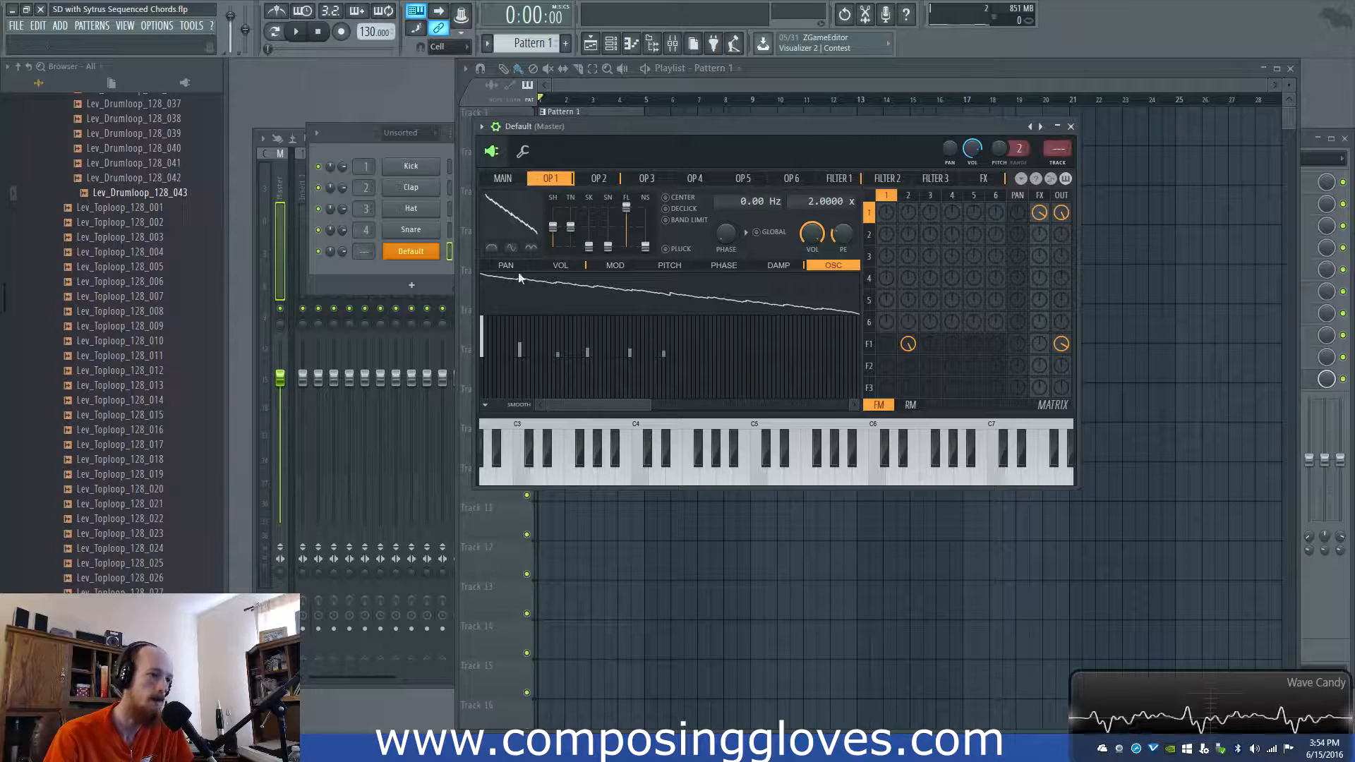
- Listen to the song from Sytrus's main page and show the Filter 1 settings
left_click(523, 182)
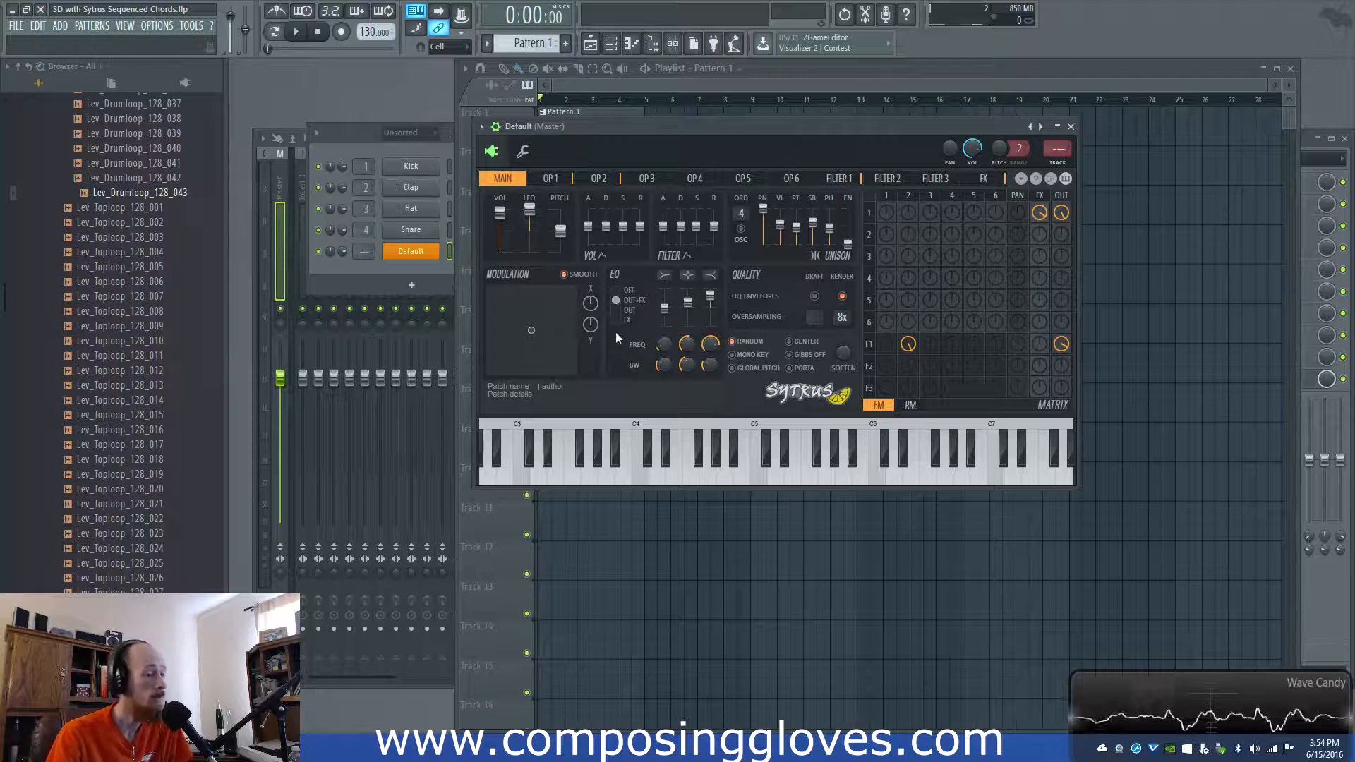
key("space")
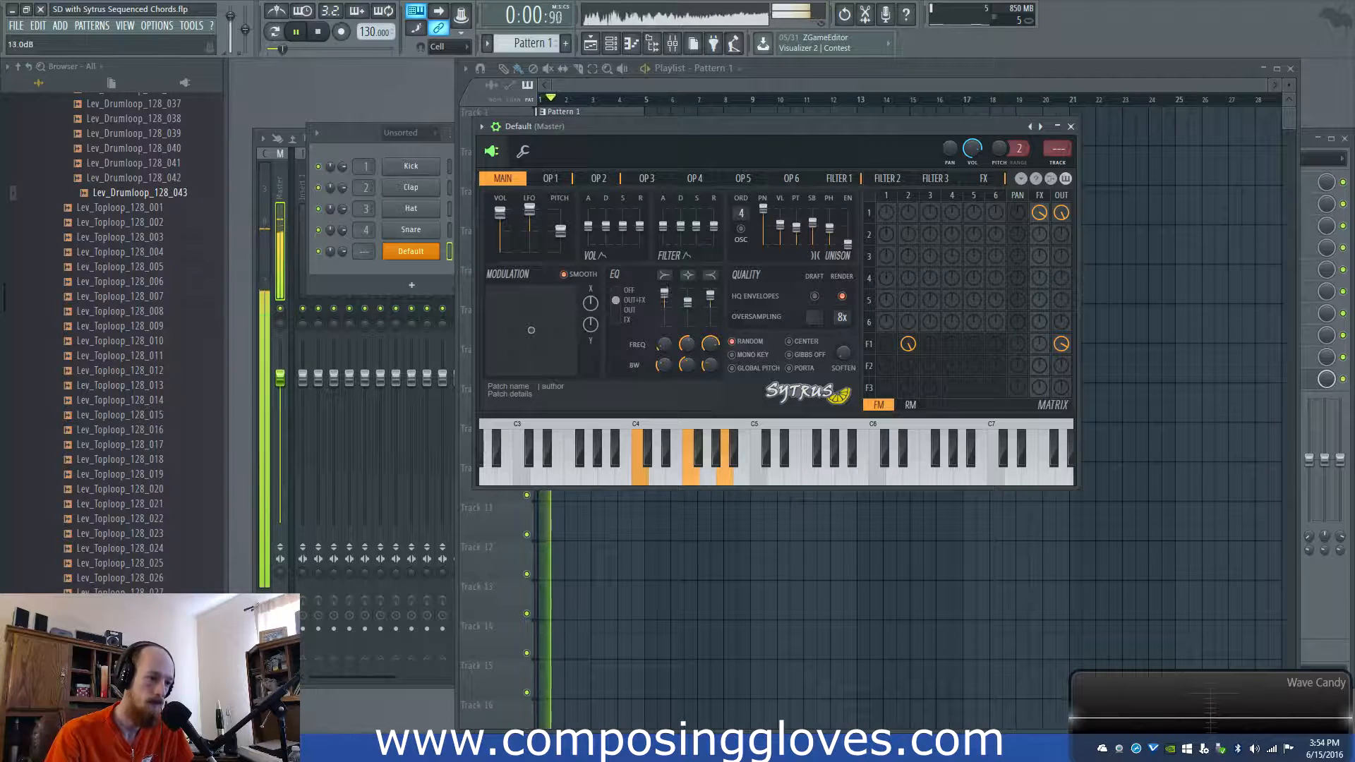
left_click(838, 178)
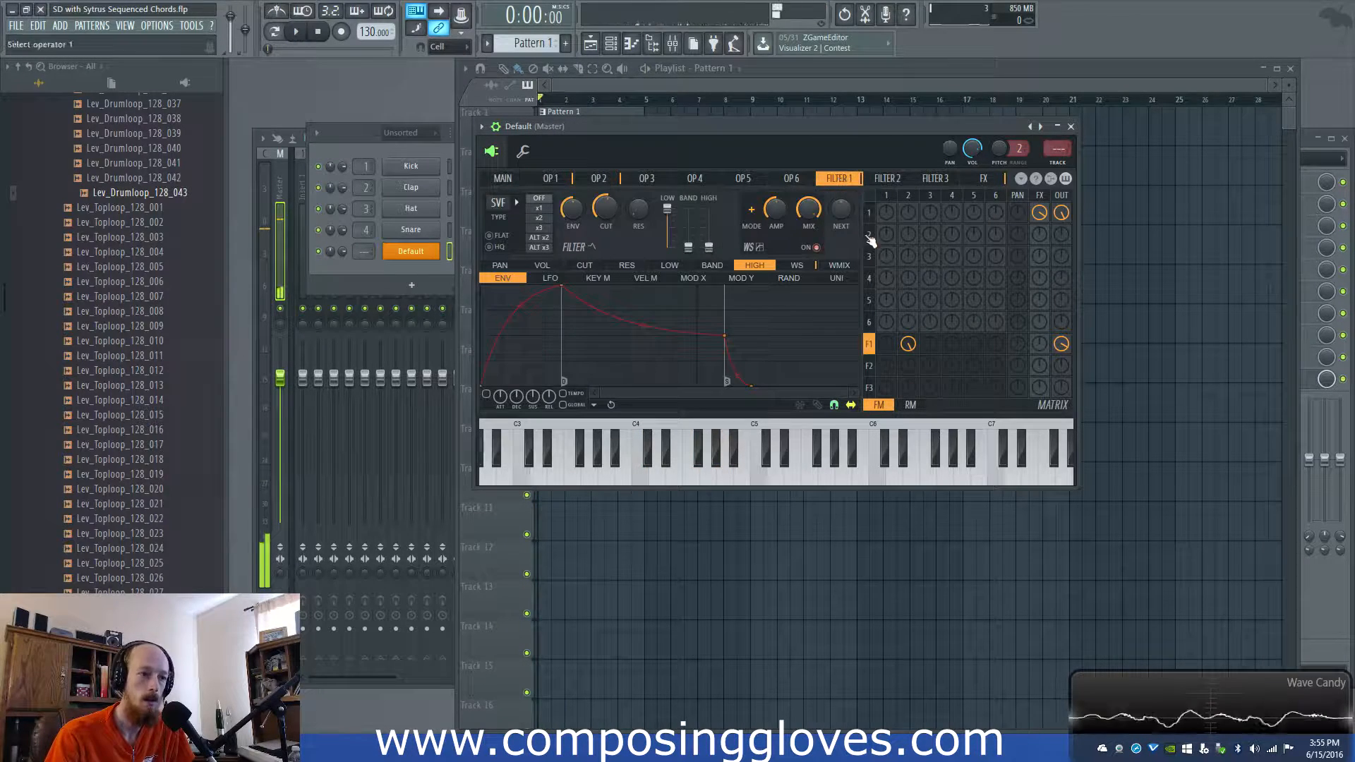
- Add a new Sytrus channel to the channel rack and load its Default preset
left_click(348, 282)
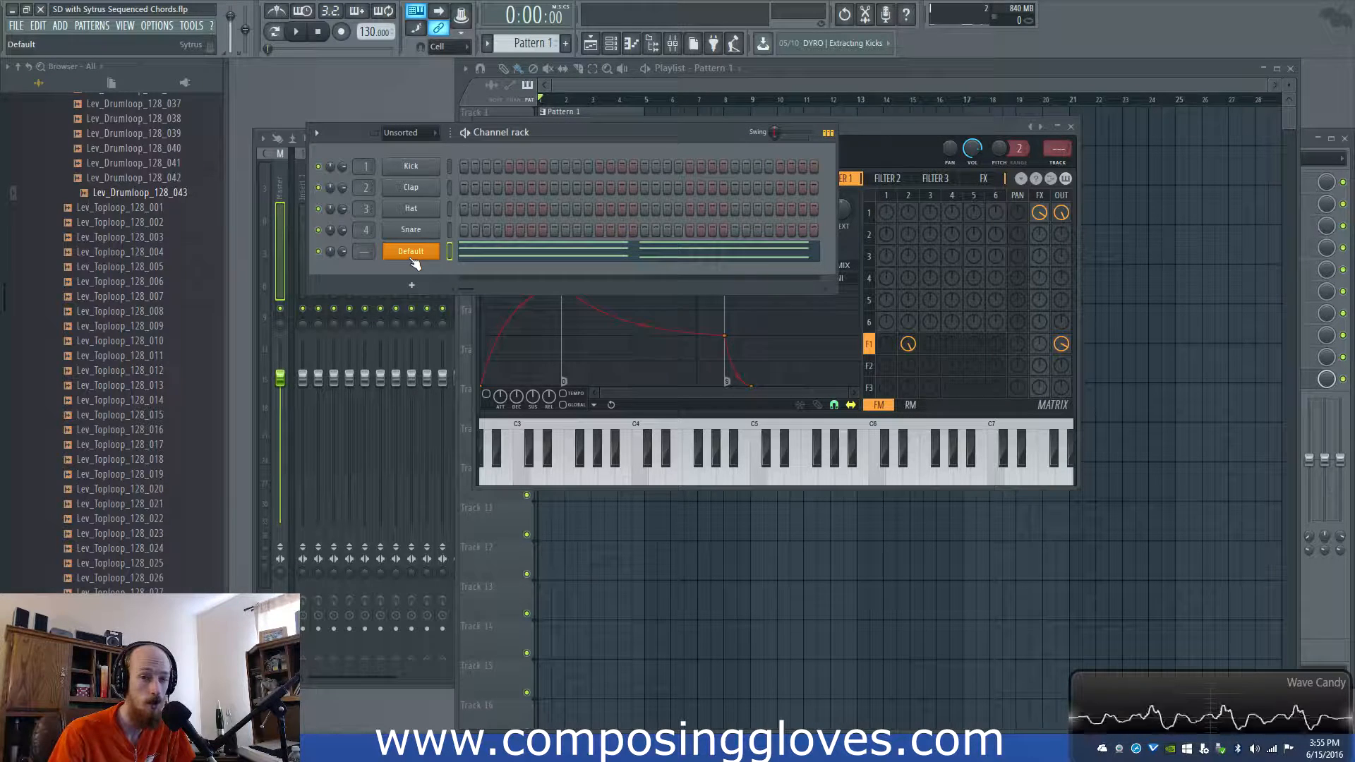
left_click(412, 284)
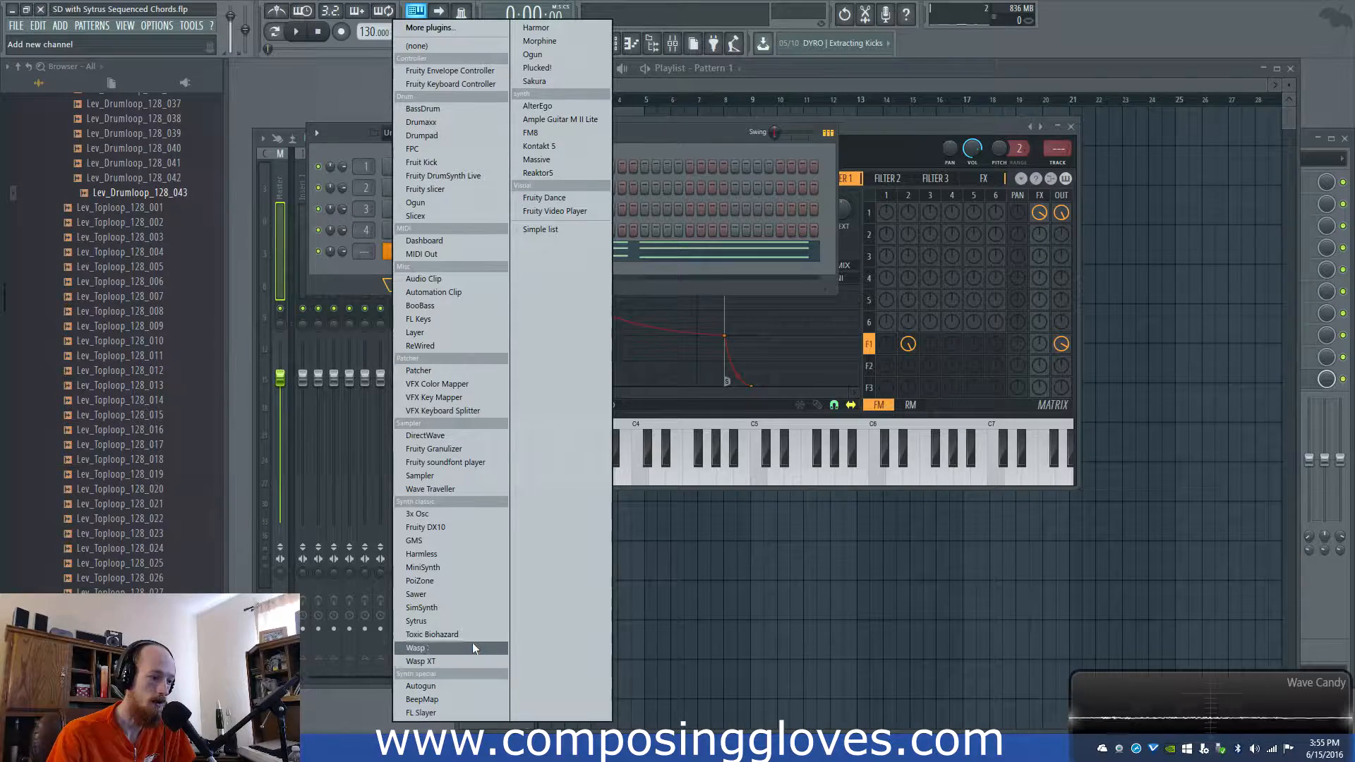
left_click(417, 621)
left_click_drag(568, 176, 591, 144)
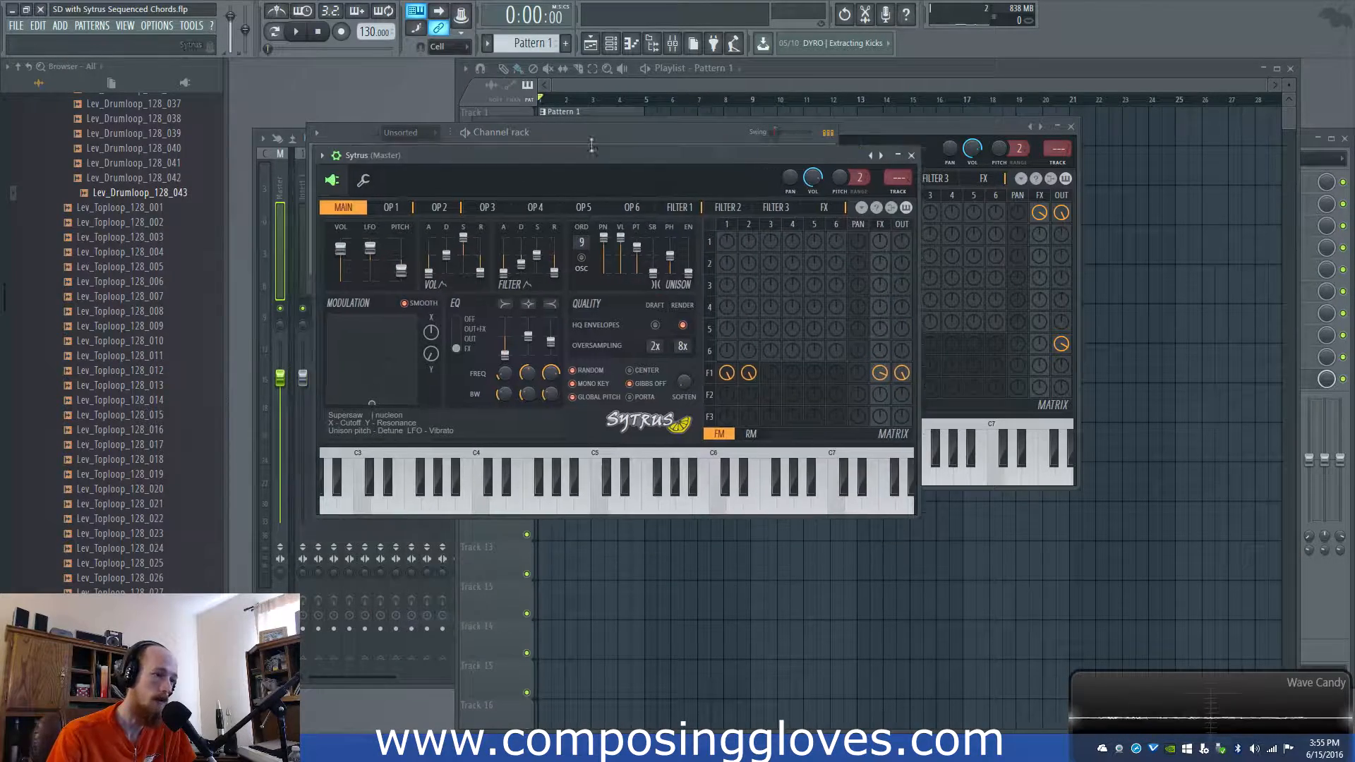
right_click(881, 156)
left_click(939, 489)
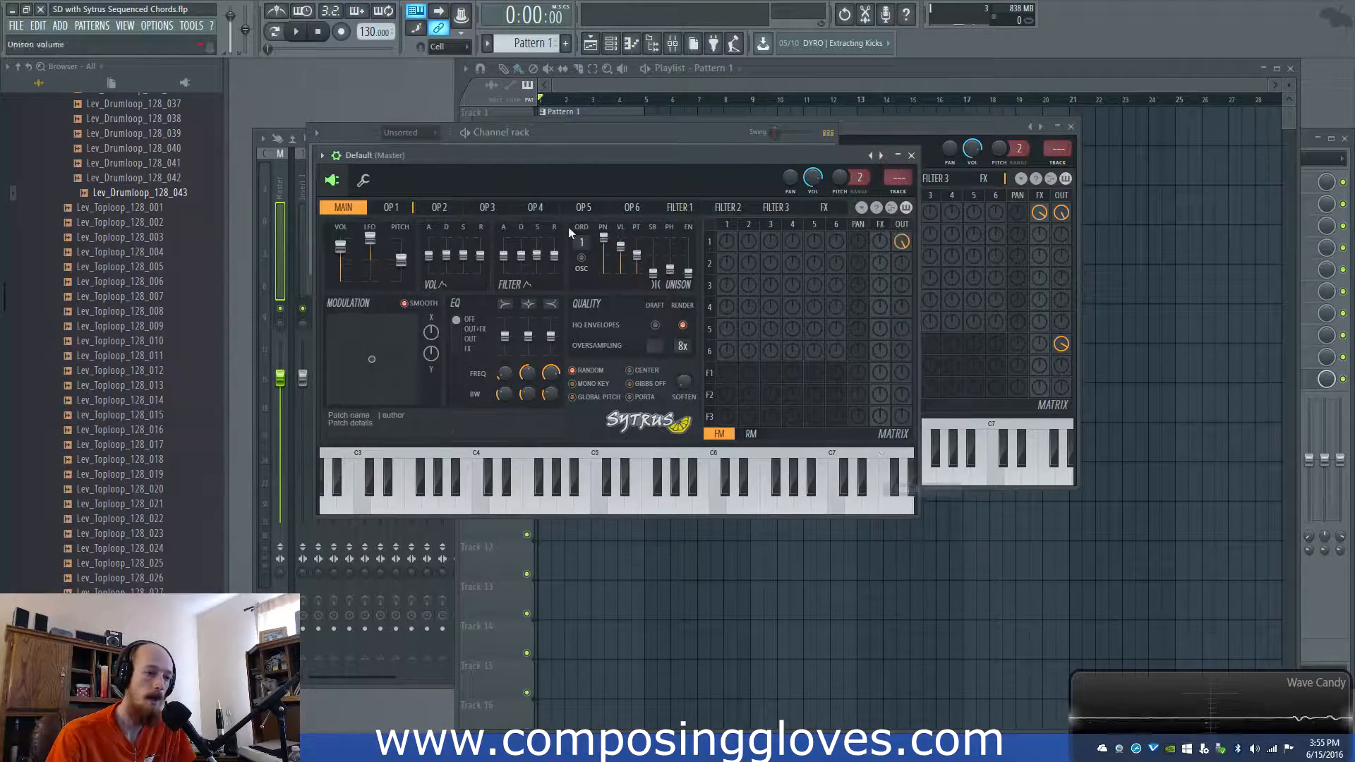
- Cut all the chord notes from the original Sytrus channel in Pattern 1
left_click(484, 244)
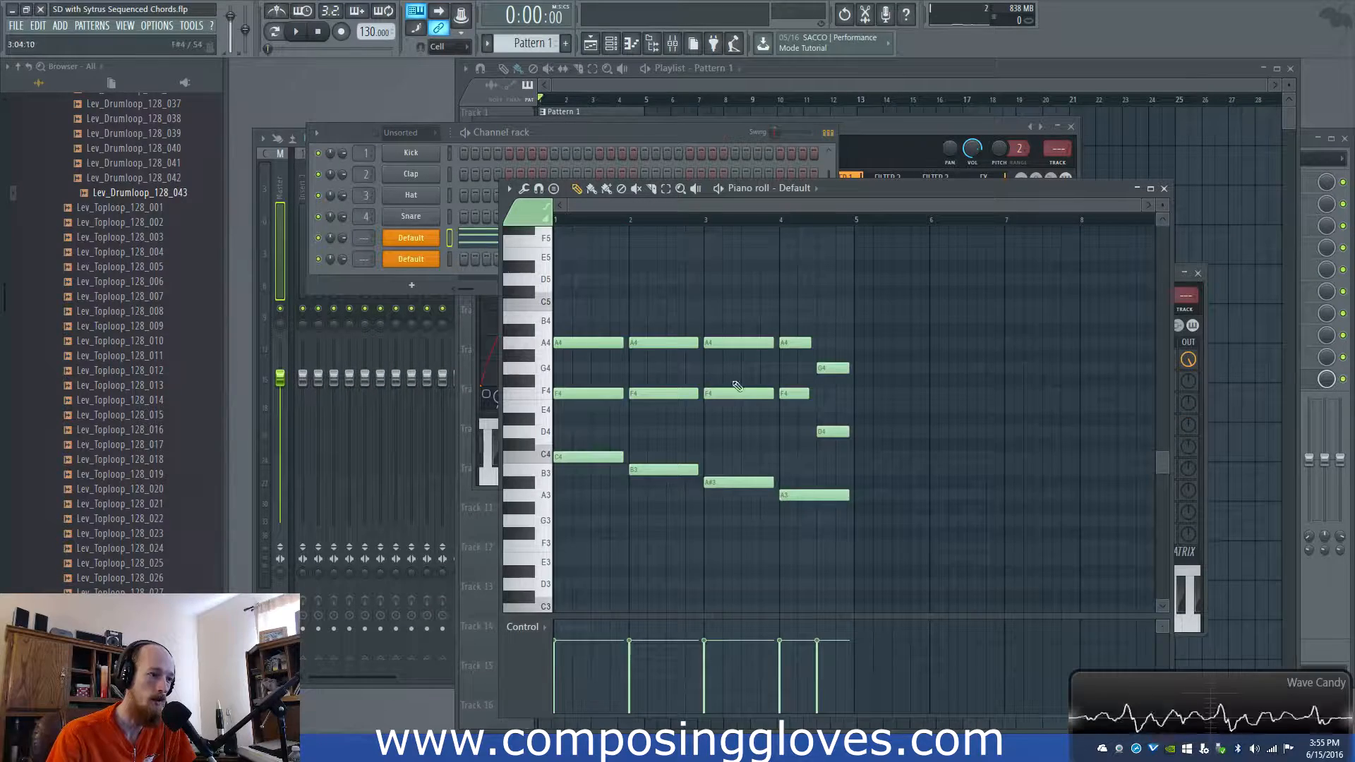
key("ctrl+a")
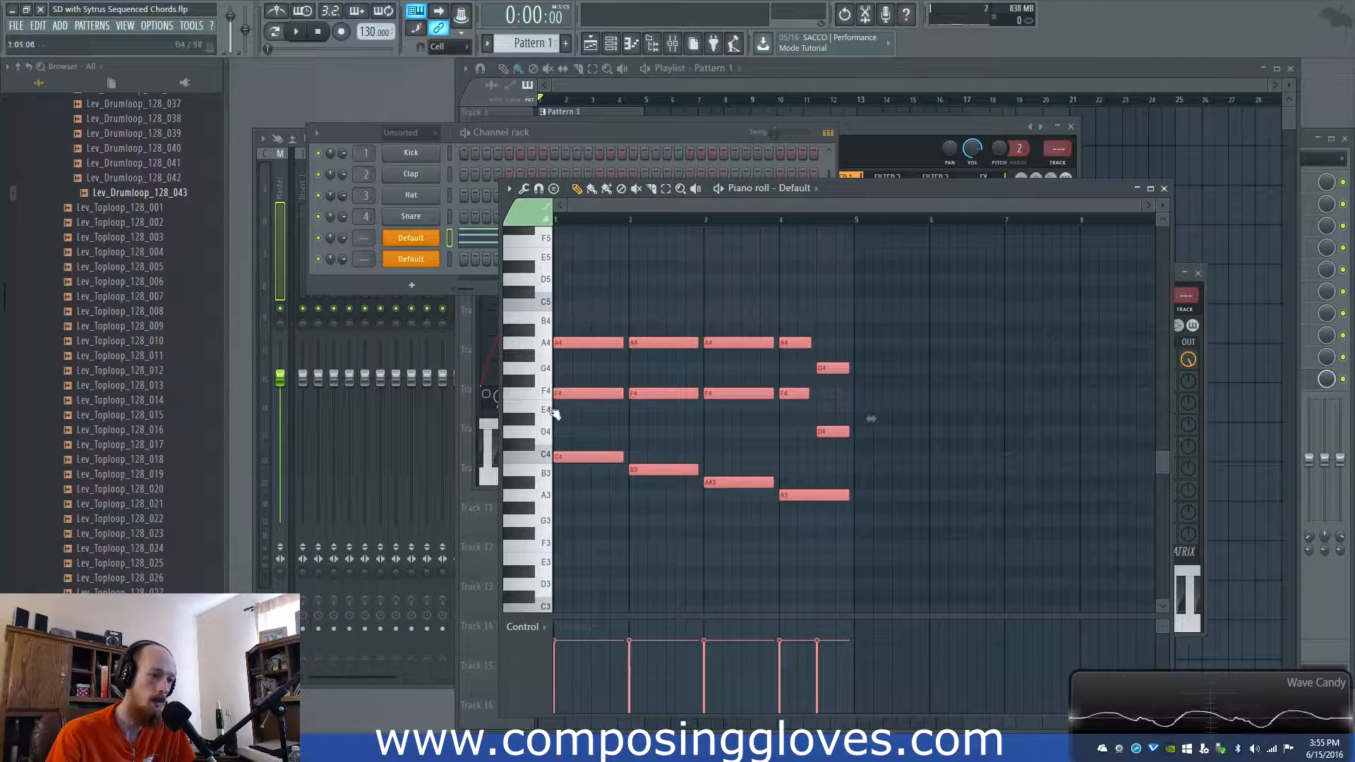
right_click(417, 241)
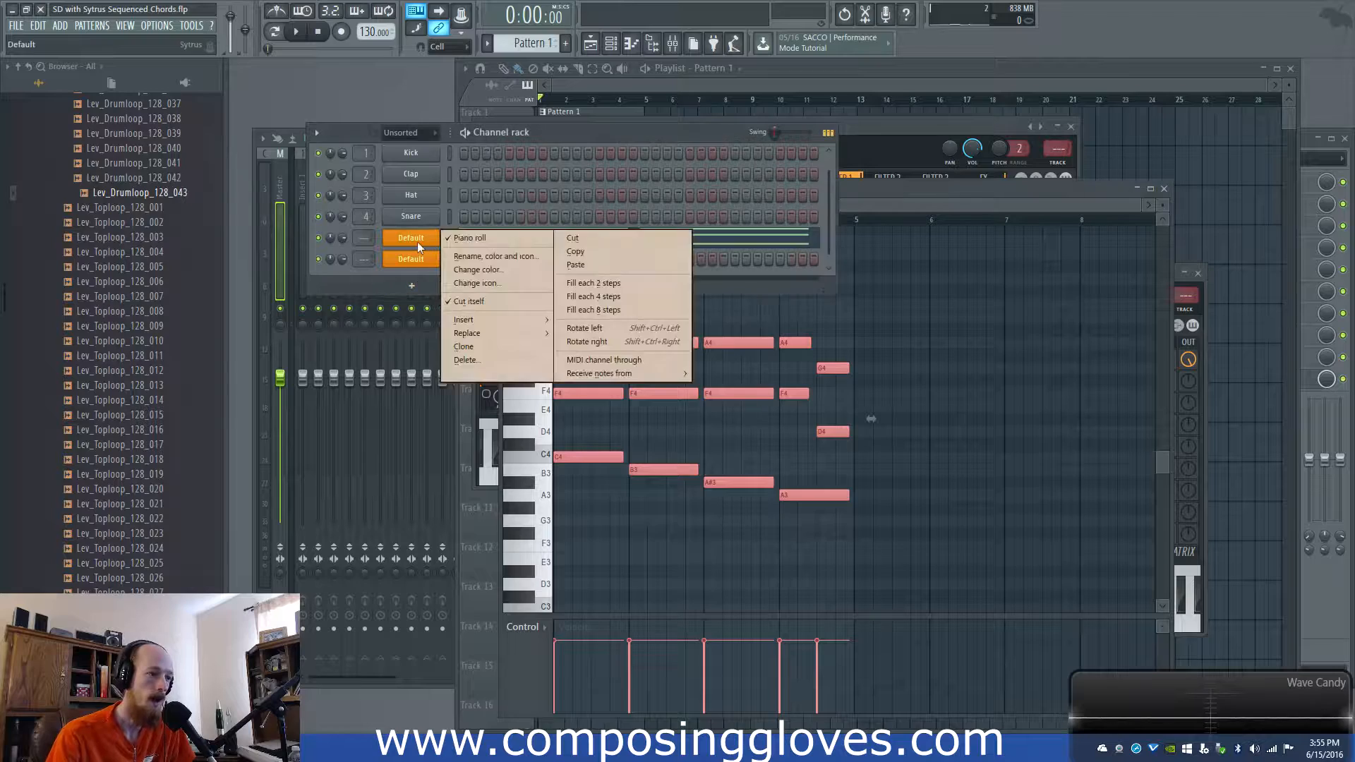
left_click(579, 238)
- Draw a C4 note about one bar long at the start of the new Sytrus channel's piano roll
right_click(417, 260)
left_click(477, 260)
scroll(596, 458, "down", 2)
left_click(592, 383)
left_click_drag(584, 381, 627, 396)
scroll(621, 386, "up", 4)
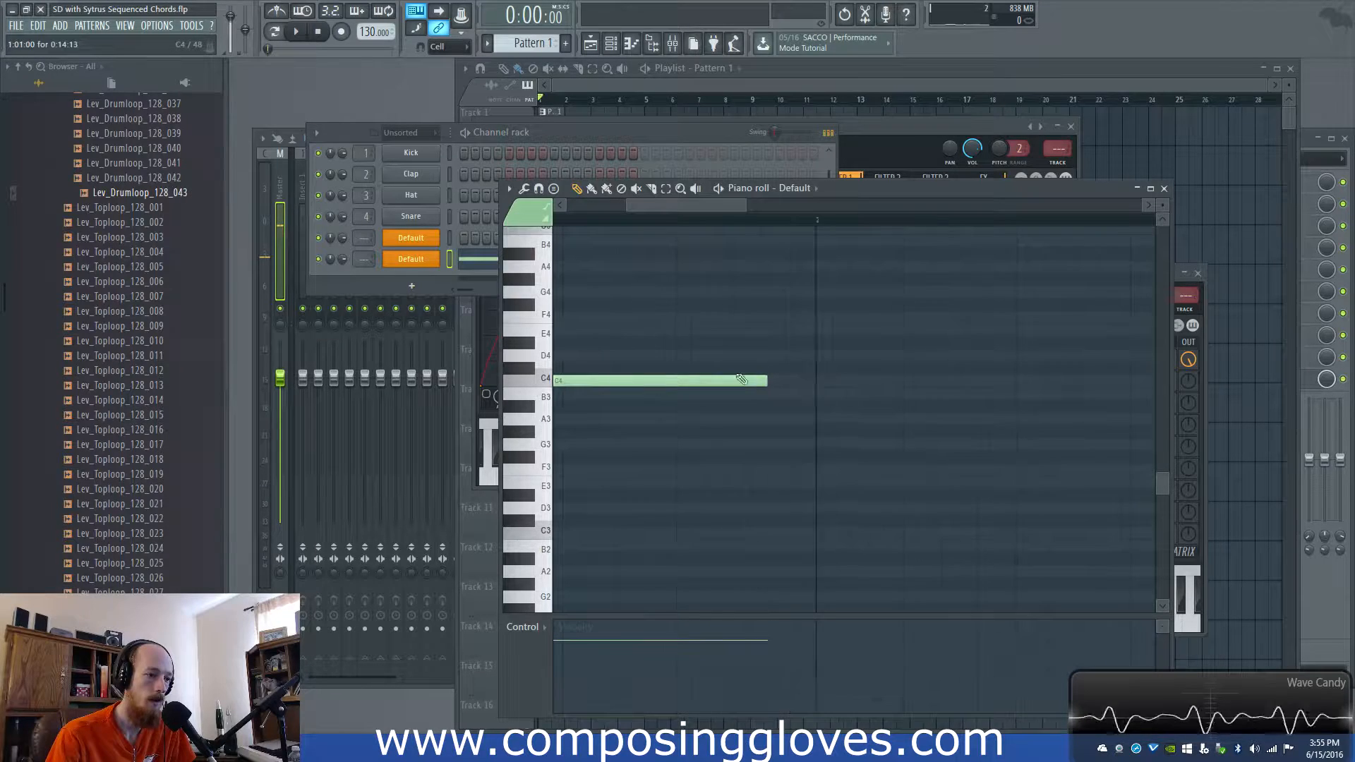
left_click_drag(780, 381, 817, 381)
scroll(812, 381, "down", 4)
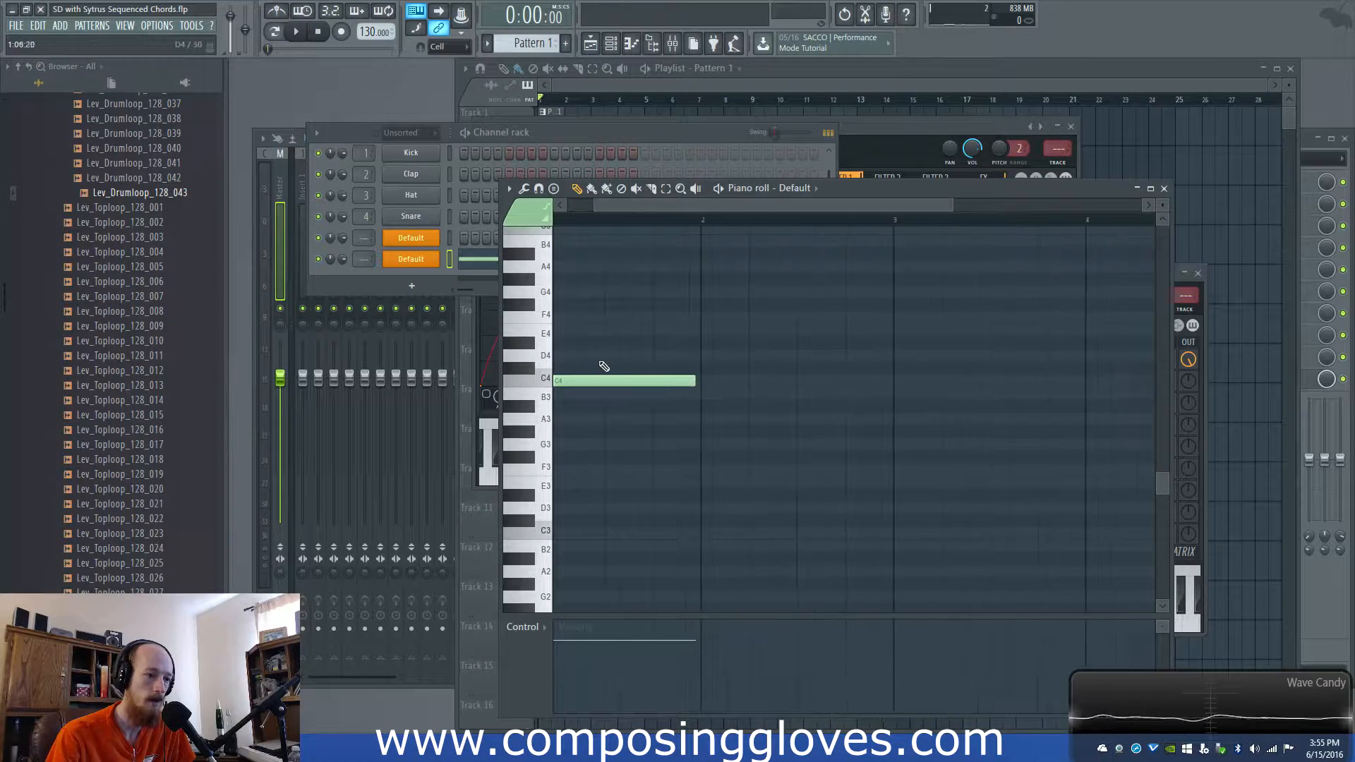
- Complete the first bar's chord by adding E4 and G4 above the C4 note
scroll(671, 385, "up", 1)
left_click(574, 347)
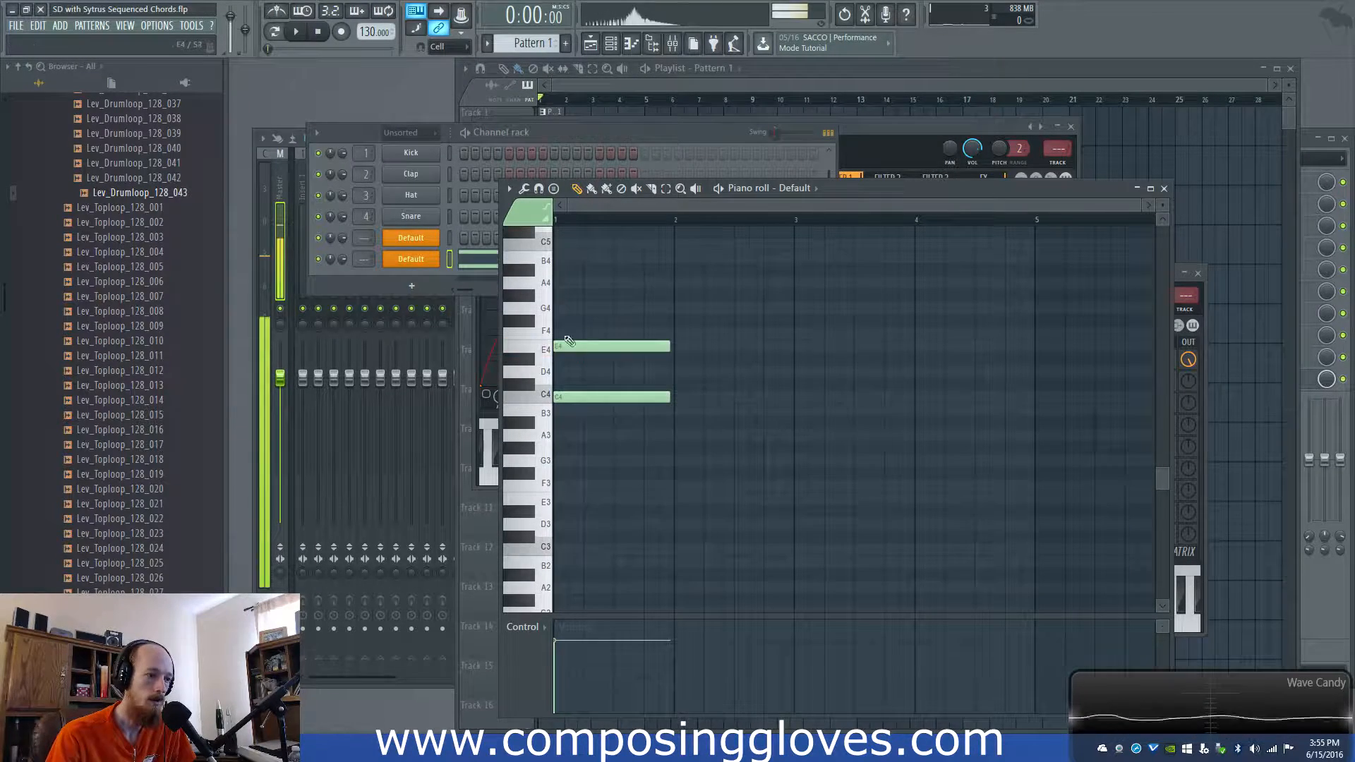
left_click(576, 309)
- Add one-bar chords of B3, E4 and G4 in bar 2 and A#3, E4 and G4 in bar 3
left_click(688, 410)
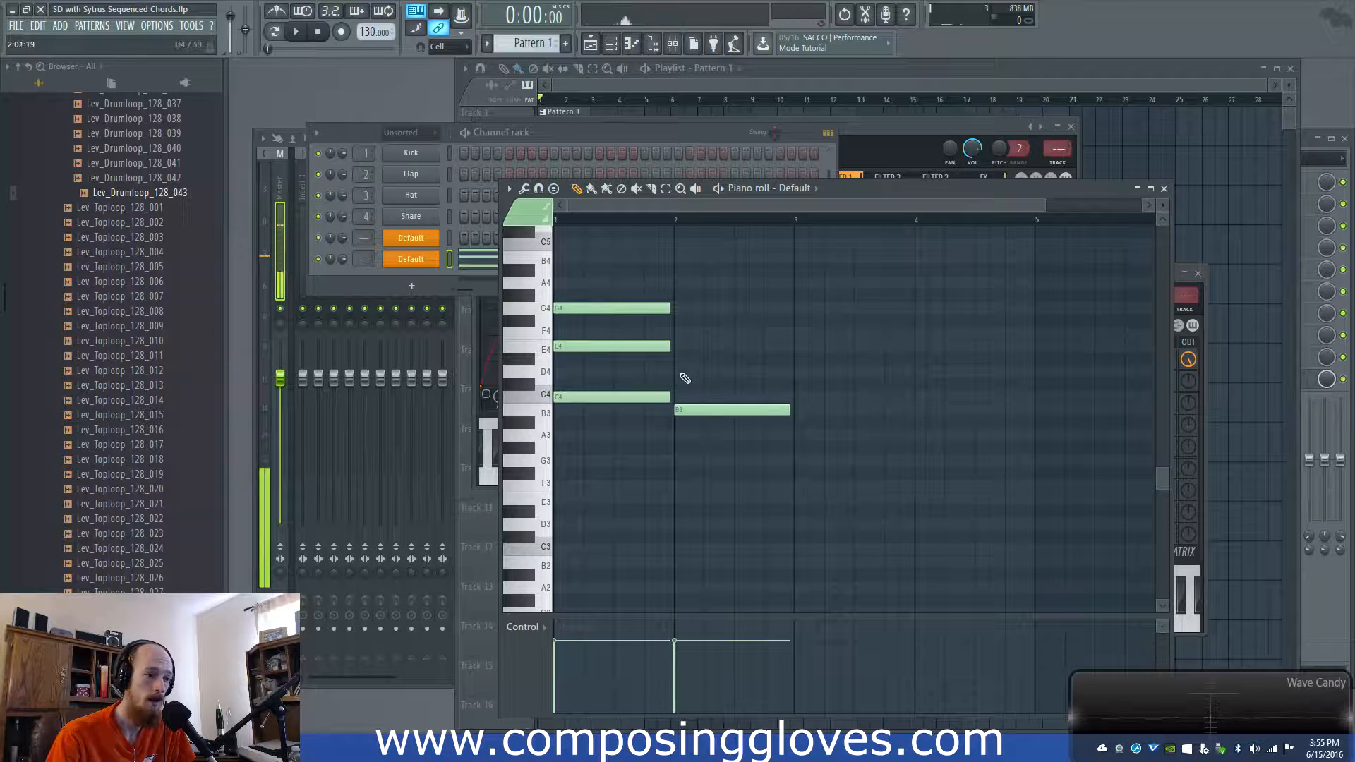
left_click(683, 347)
left_click(679, 308)
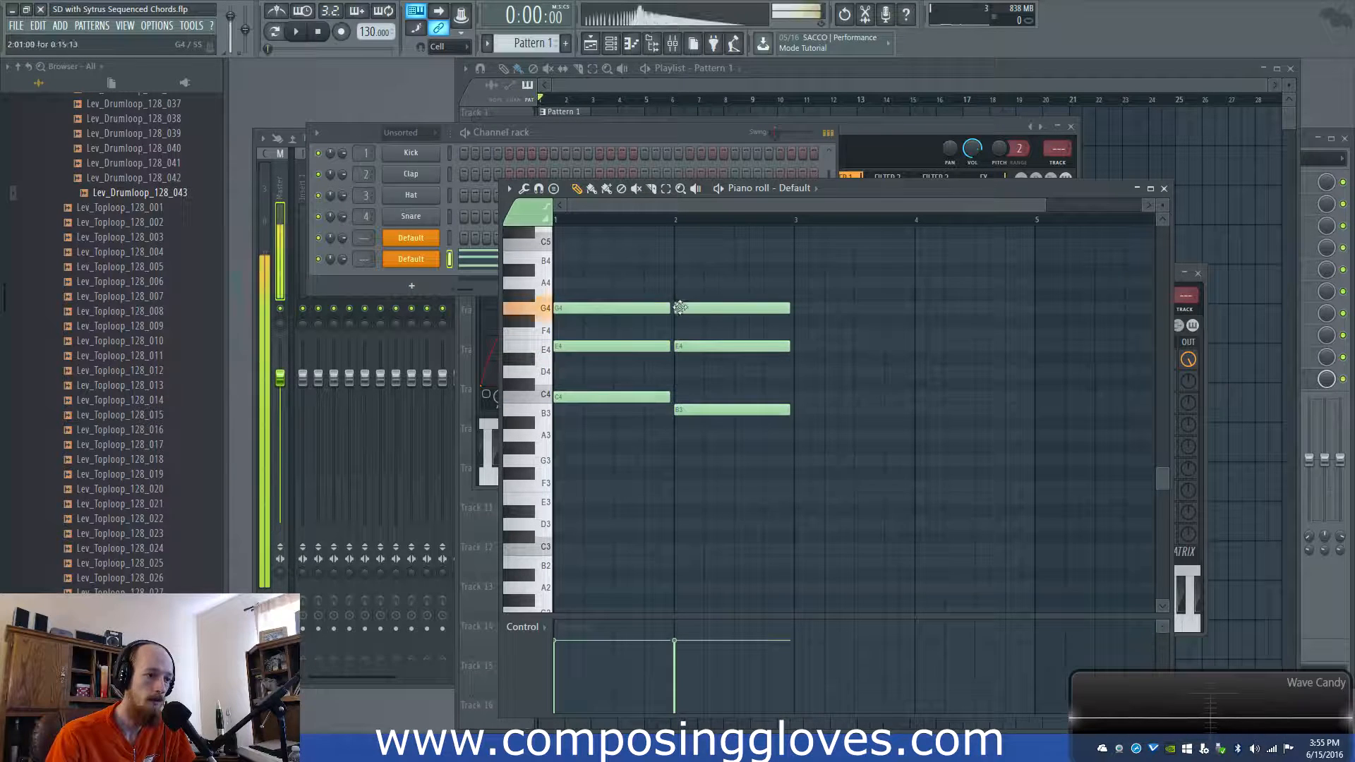
left_click(802, 423)
left_click(800, 346)
left_click(798, 309)
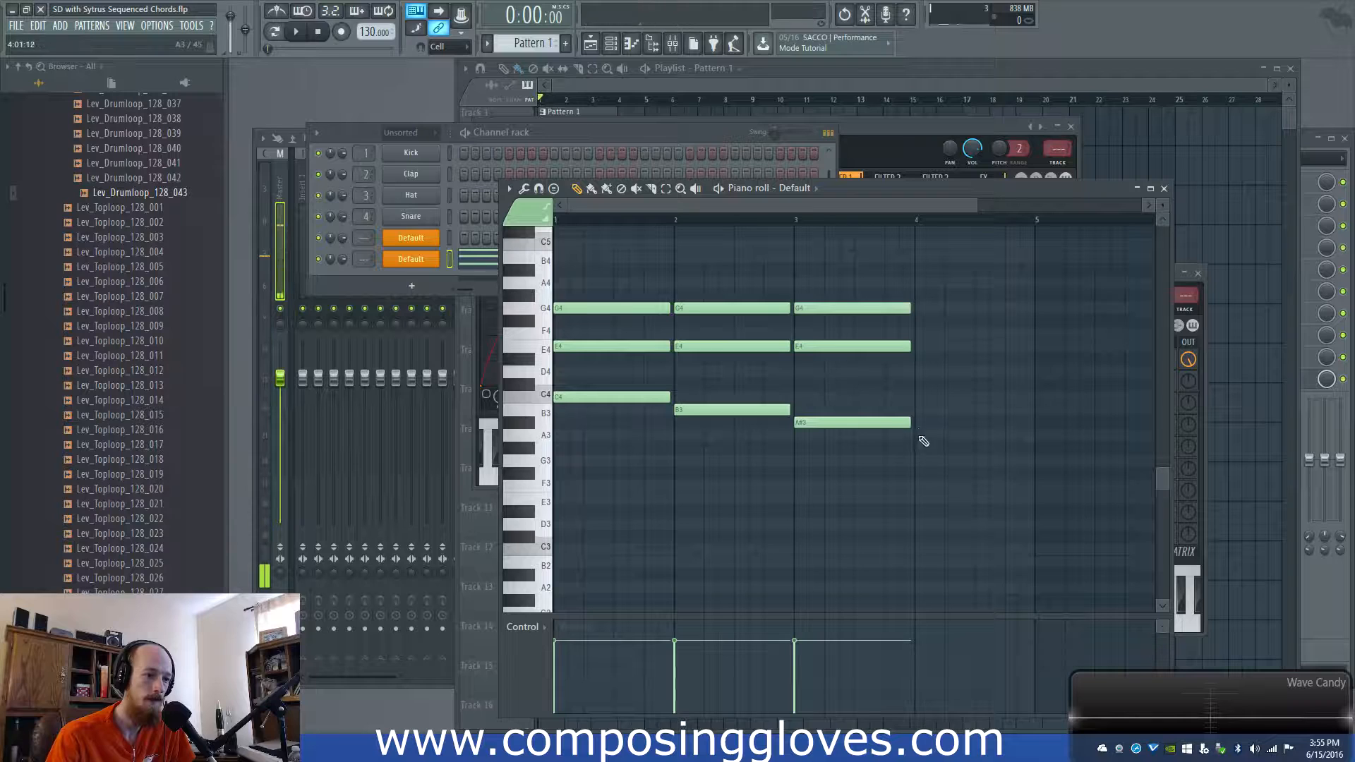
- Add an A3, E4 and G4 chord in bar 4 and select the four descending bass notes from C4 to A3
left_click(921, 435)
left_click(923, 396)
left_click_drag(923, 396, 923, 347)
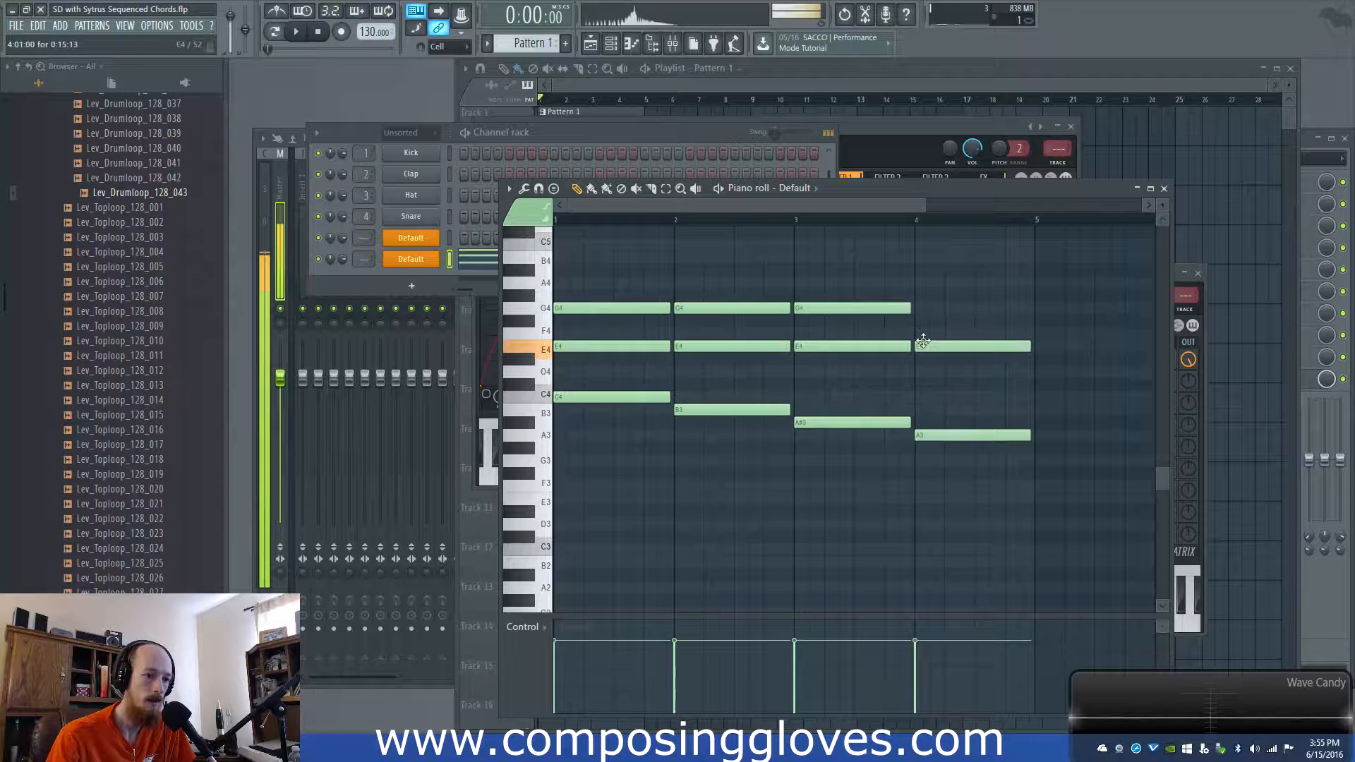
left_click(922, 309)
scroll(826, 393, "down", 2)
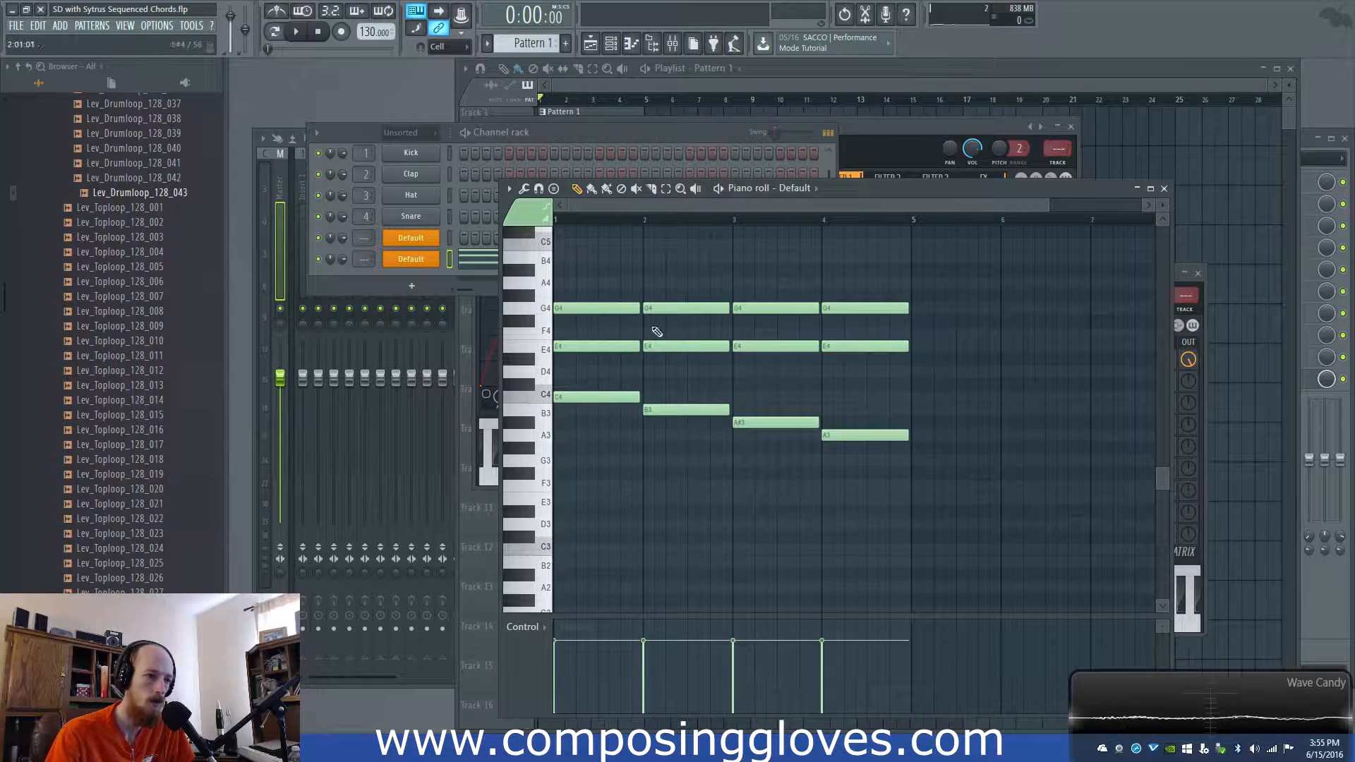
left_click_drag(518, 273, 555, 497)
left_click_drag(526, 399, 547, 451)
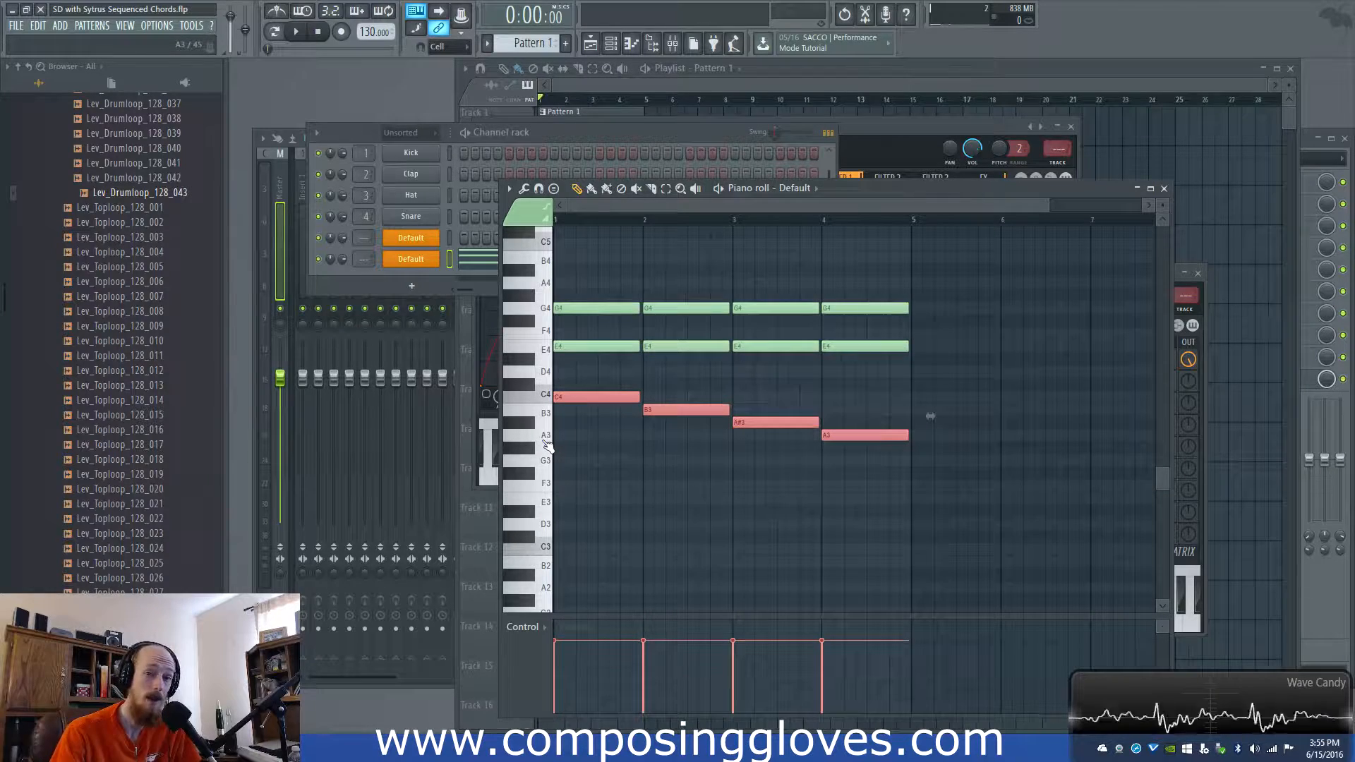
- Open the new Sytrus channel and show the volume envelope settings of operator 1
left_click(410, 259)
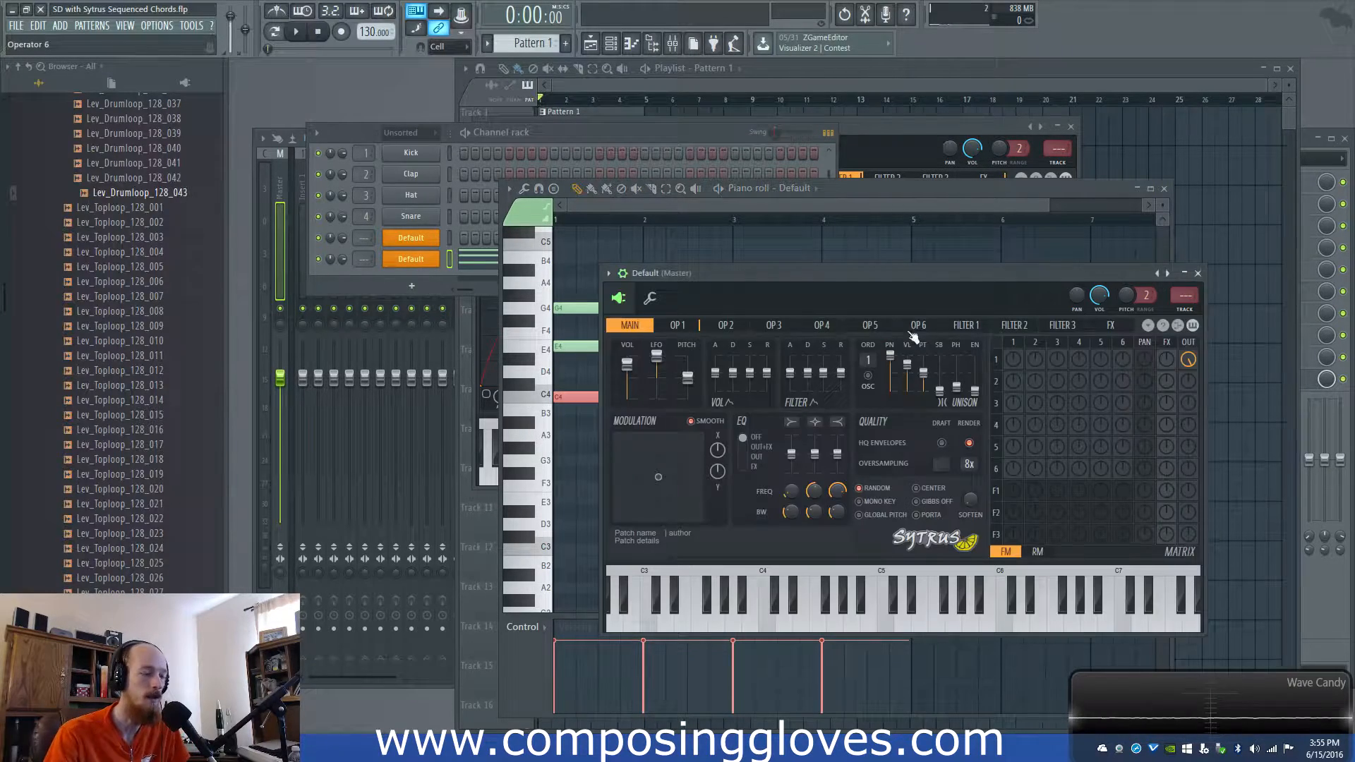
left_click_drag(798, 282, 580, 161)
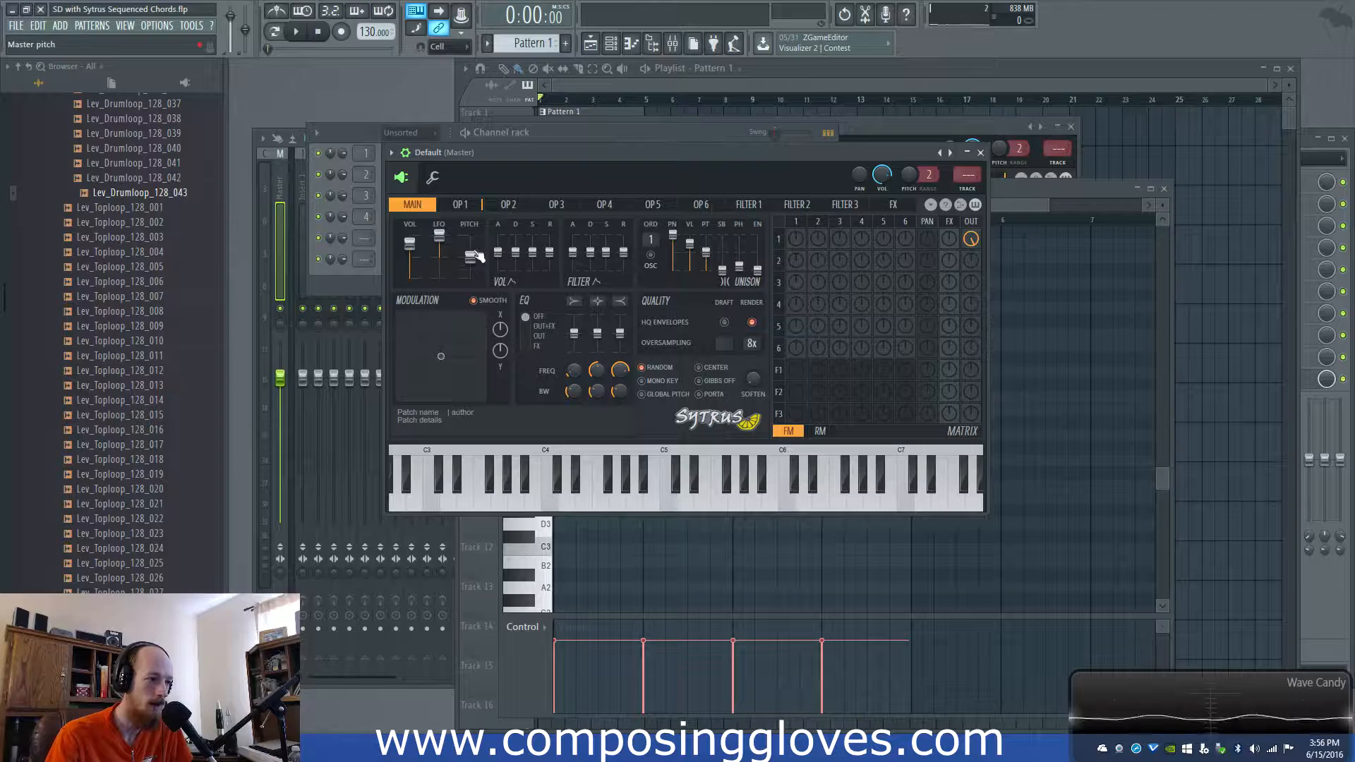
left_click(460, 204)
left_click_drag(554, 155, 550, 141)
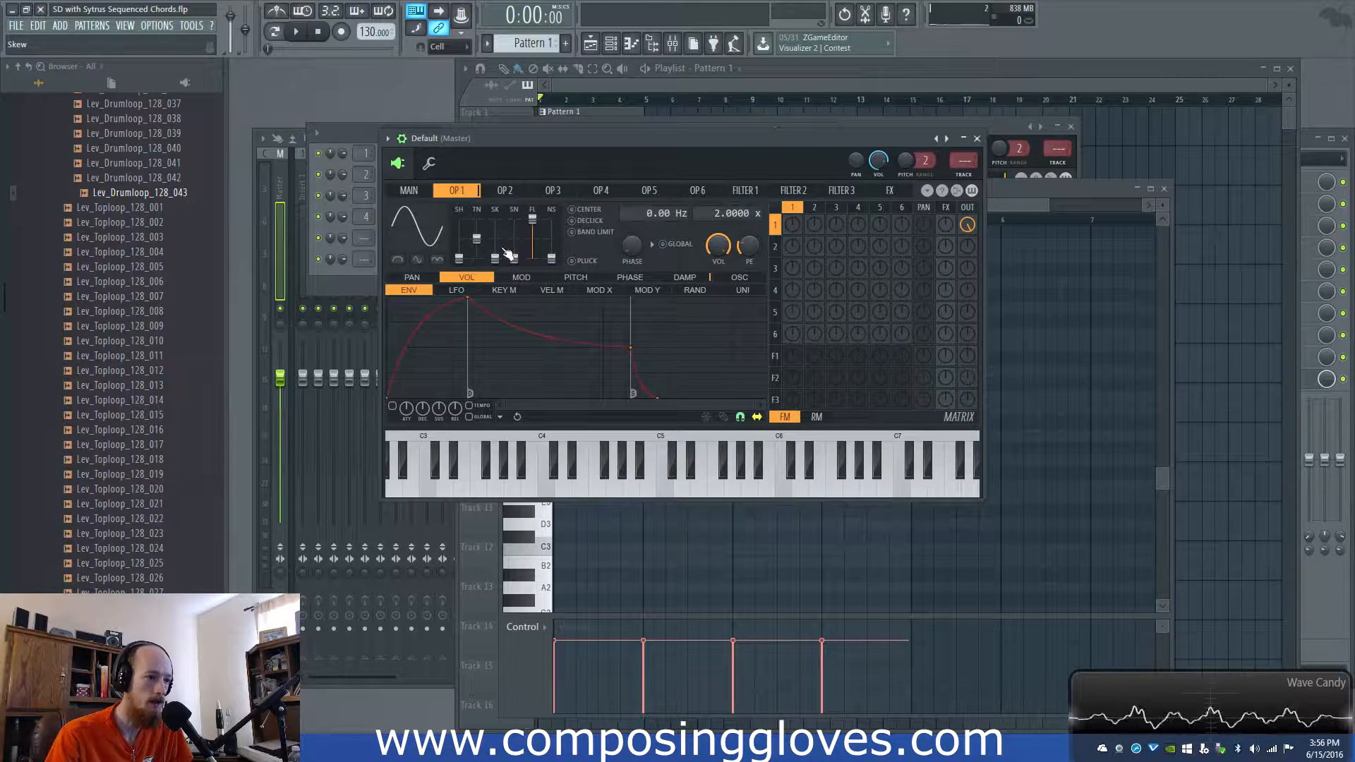
left_click(346, 283)
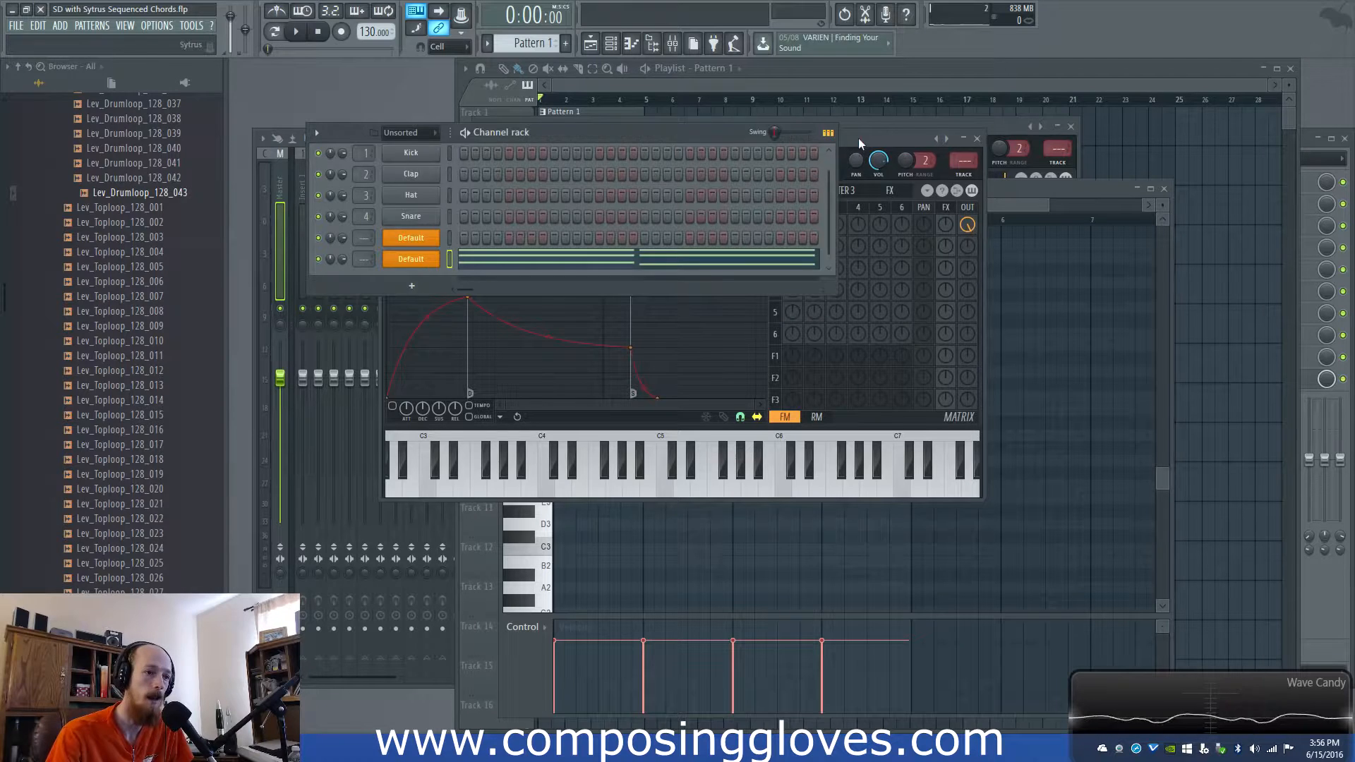
left_click_drag(857, 142, 857, 146)
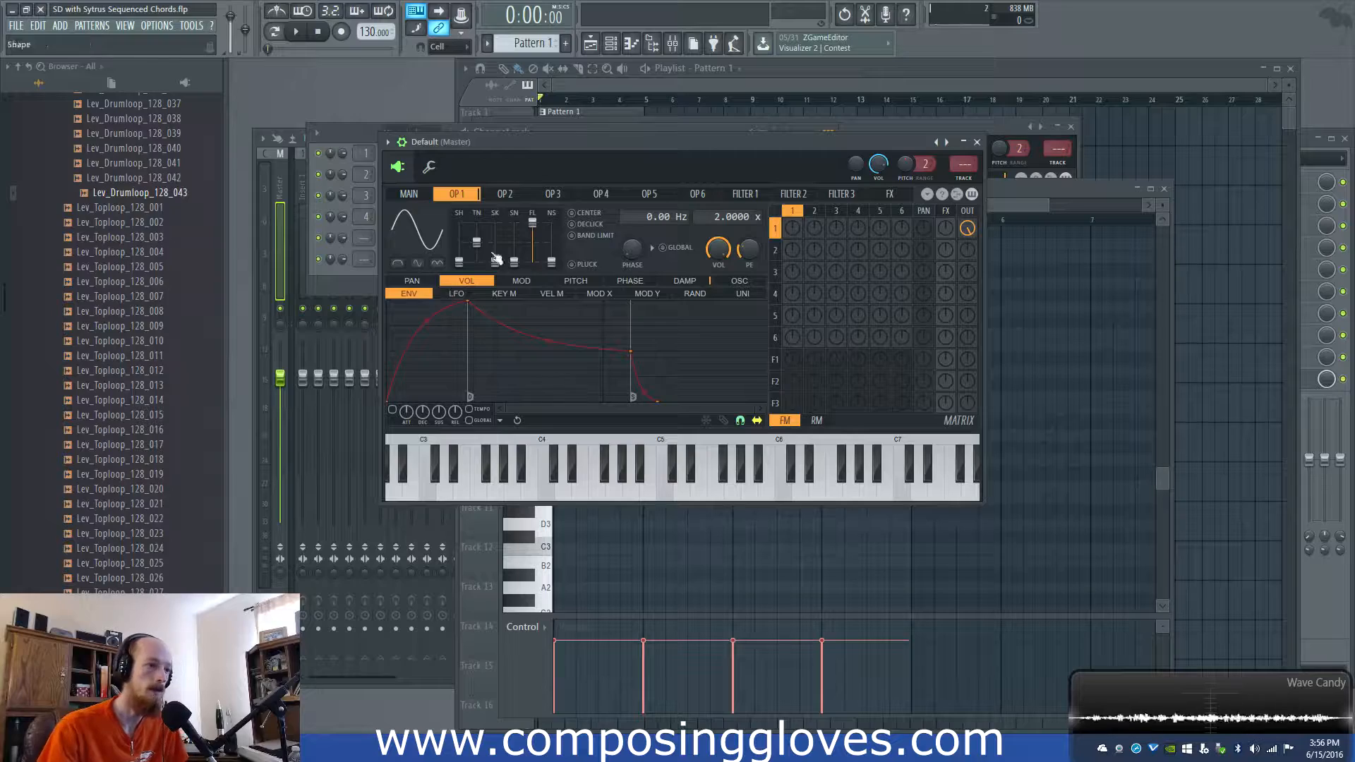
- Show the new Sytrus channel's main settings page and bring the channel rack to the front
left_click(355, 283)
left_click(421, 264)
left_click(421, 264)
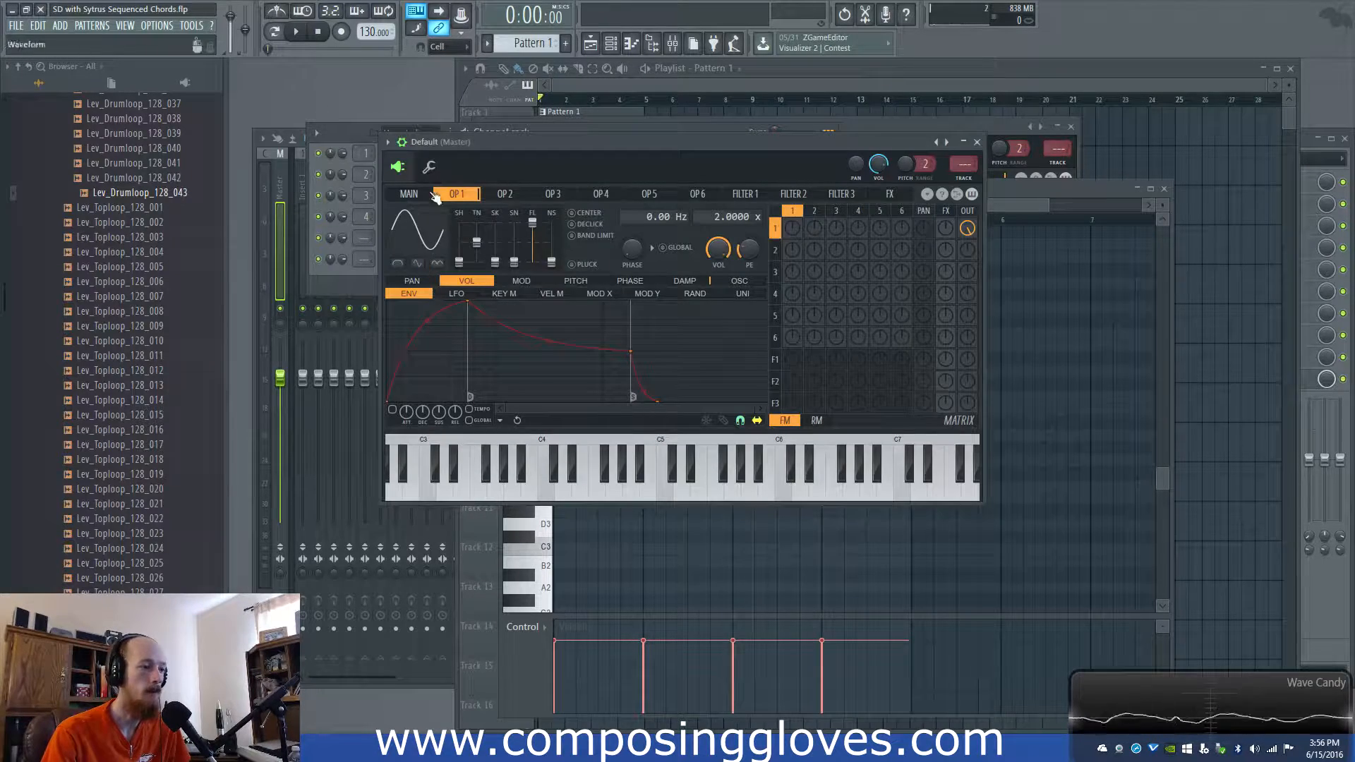
left_click(413, 195)
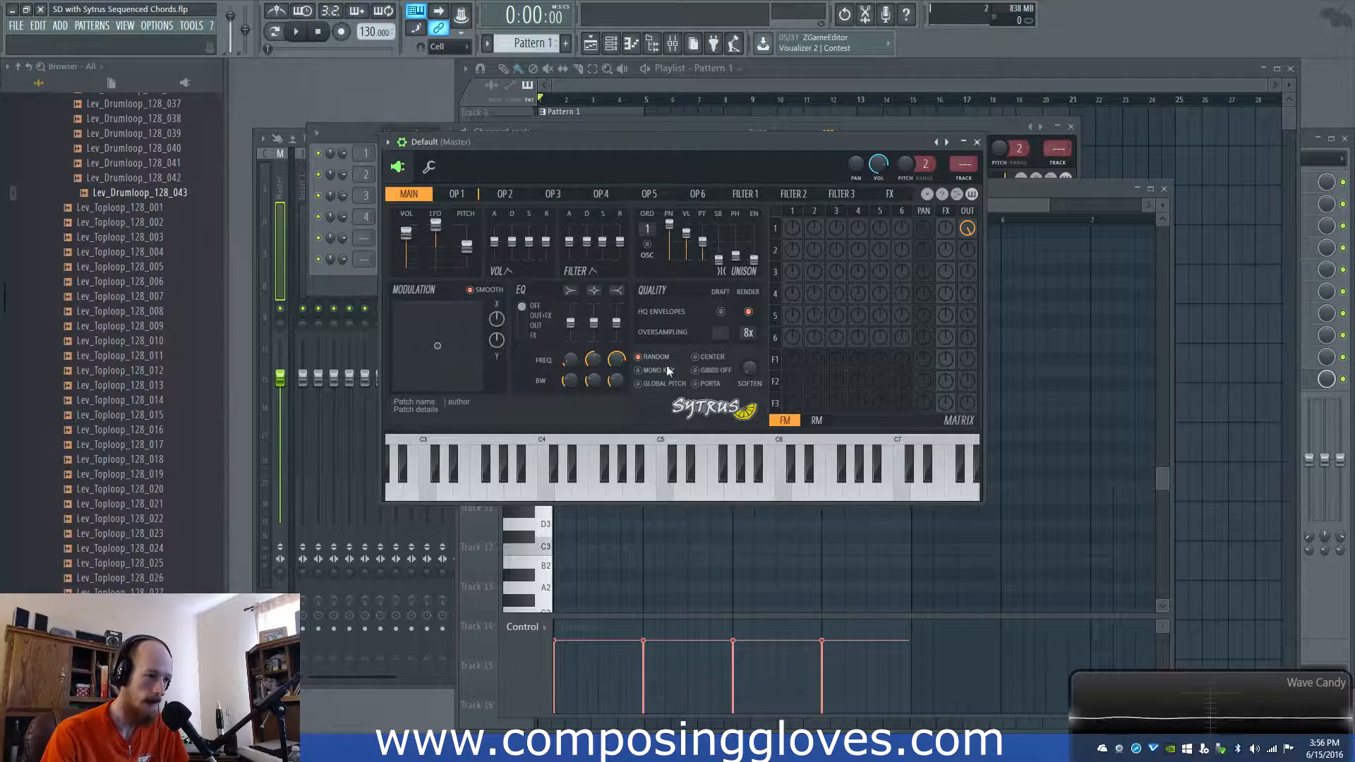
left_click(348, 282)
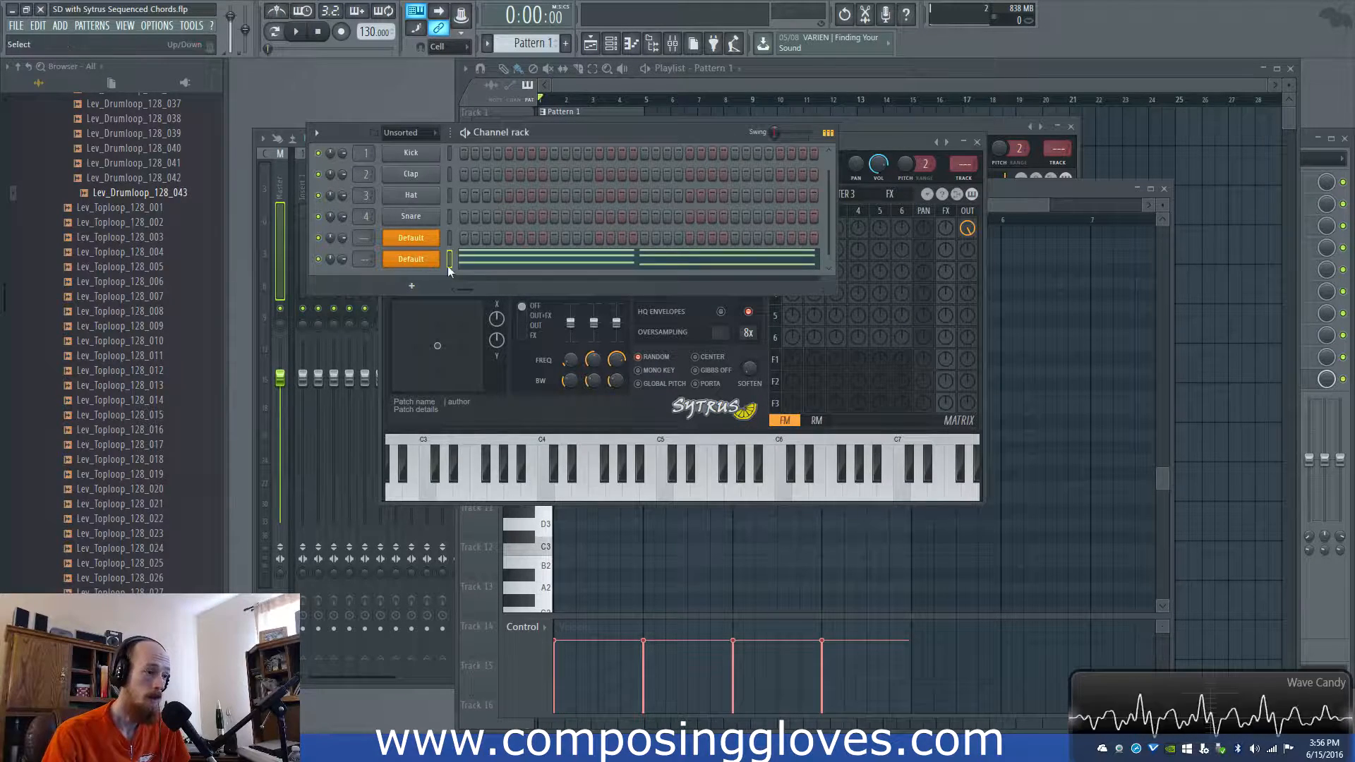
- Create an automation clip for the volume level adjustment of the second Sytrus channel
left_click(877, 157)
left_click(428, 167)
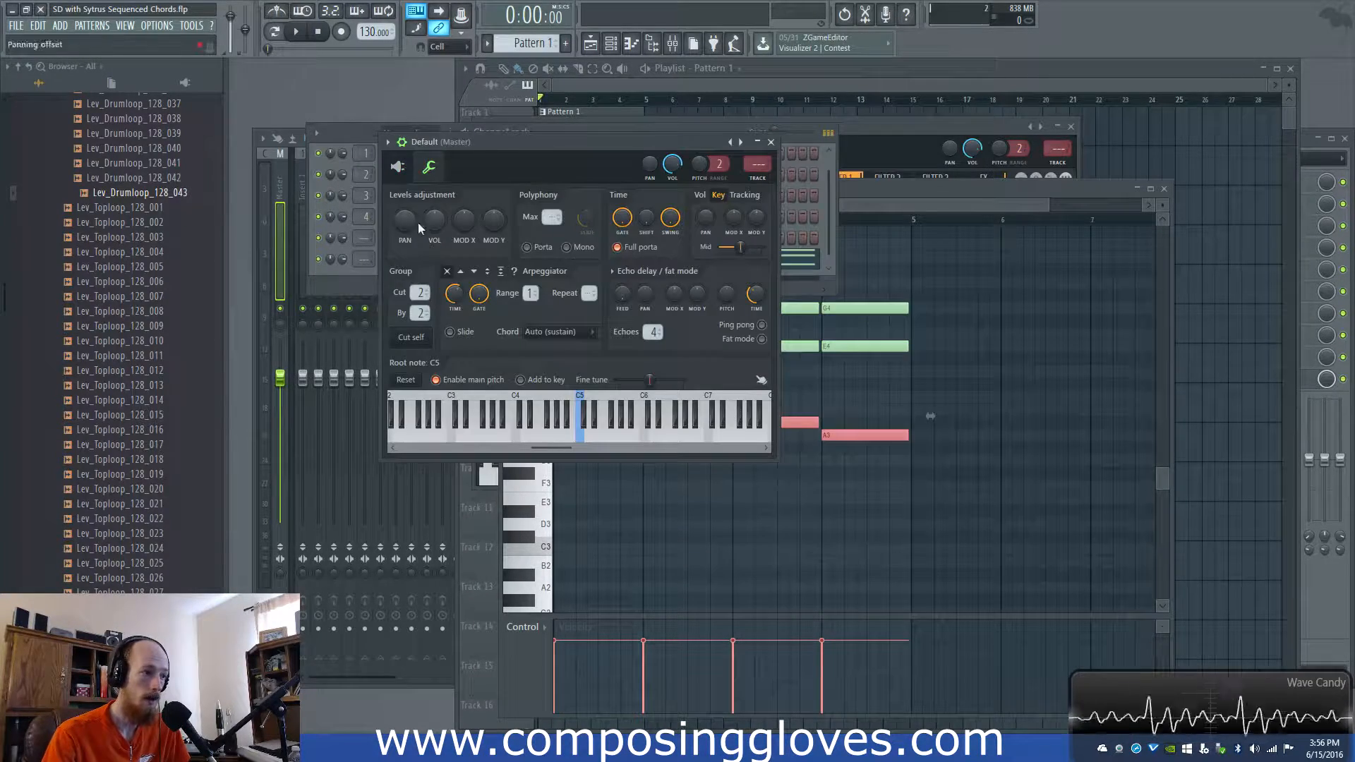
right_click(438, 217)
left_click(494, 307)
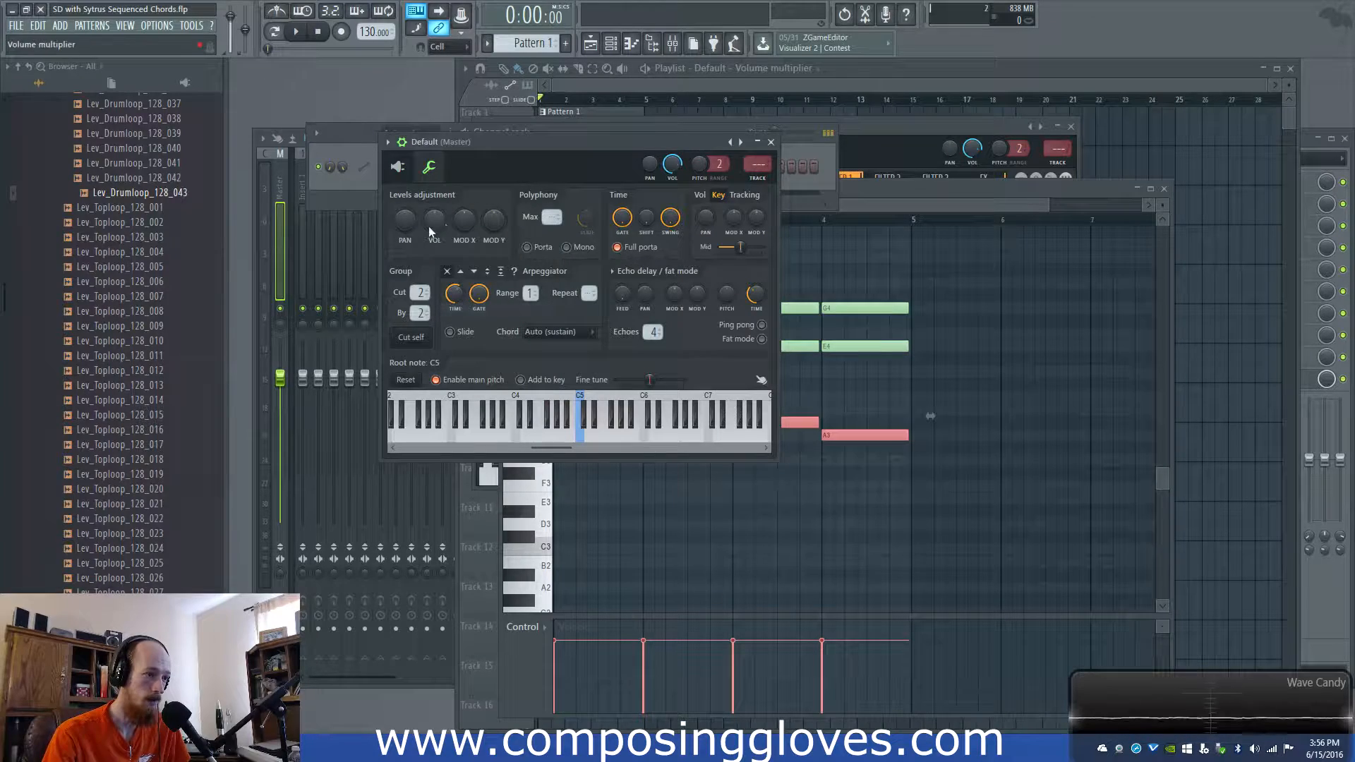
- Shape the start of the volume automation clip to fall from full to zero by 1:02:00 and jump back to full
left_click(604, 99)
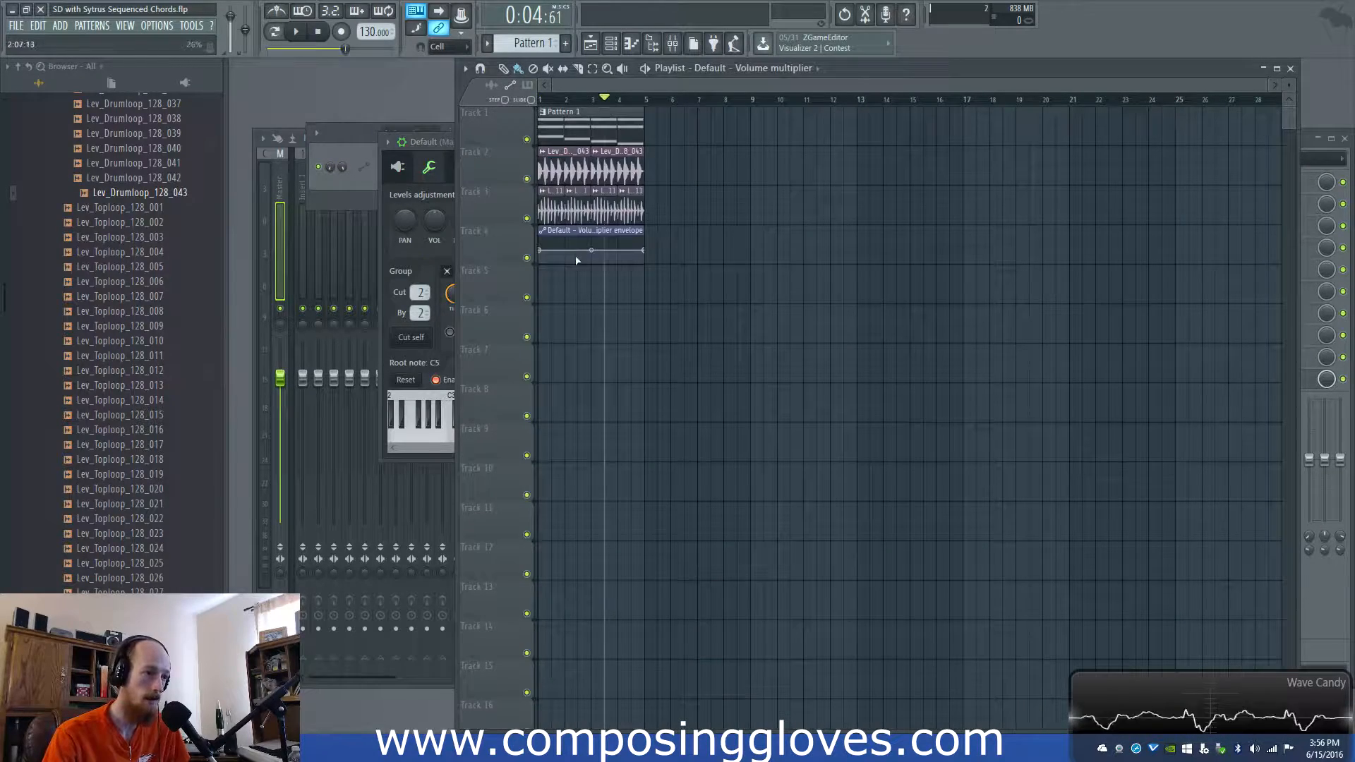
scroll(582, 268, "up", 5)
left_click_drag(585, 274, 1030, 384)
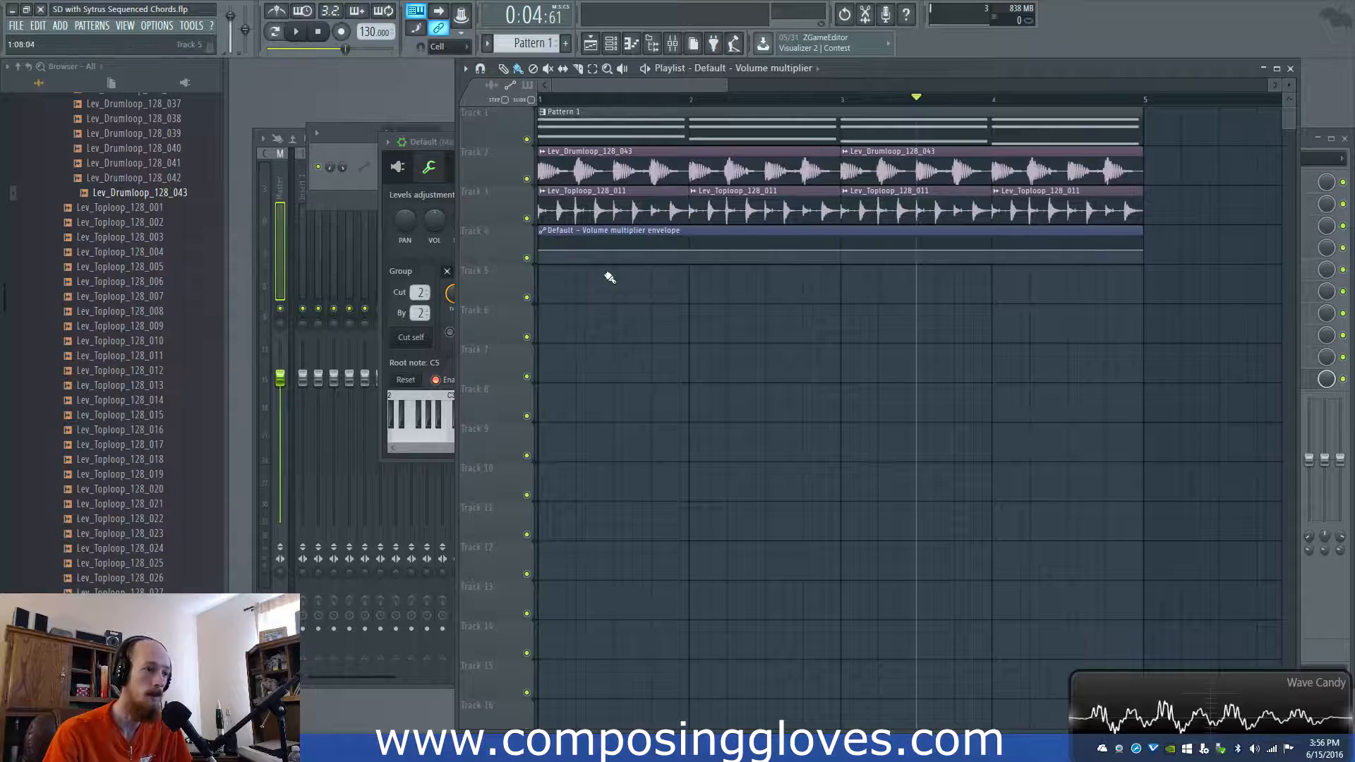
mouse_move(540, 250)
left_mouse_down()
mouse_move(540, 238)
mouse_move(564, 255)
left_mouse_up()
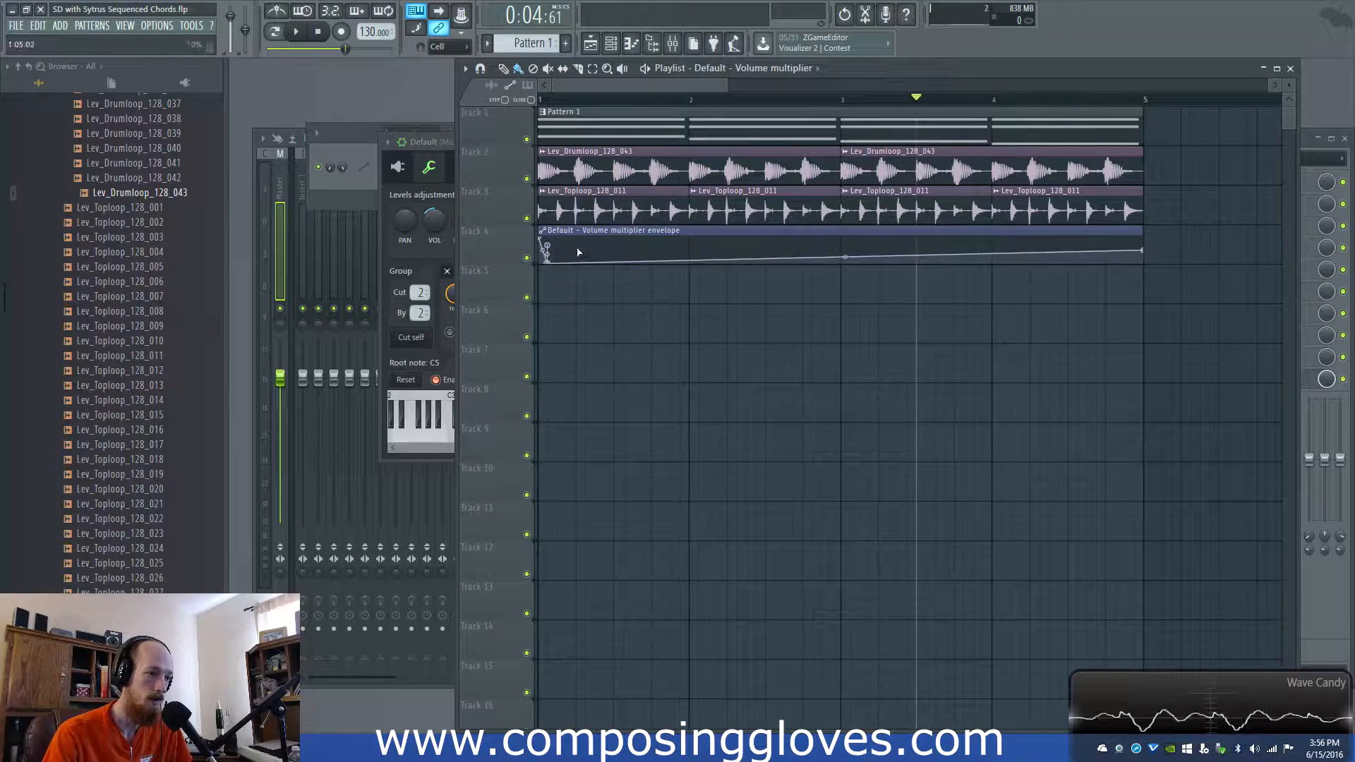
scroll(552, 264, "up", 3)
right_click(546, 259)
left_click(564, 283)
scroll(565, 282, "left", 1)
left_click_drag(586, 262, 590, 317)
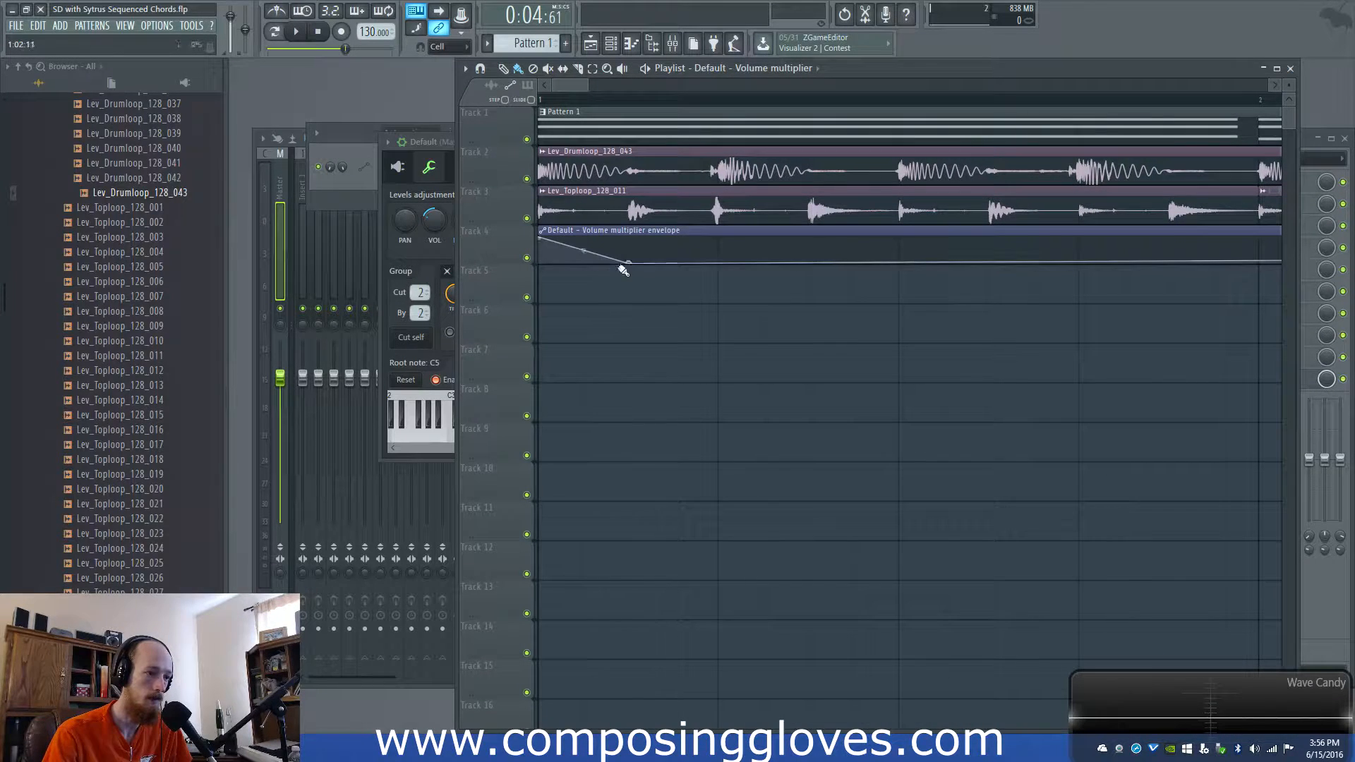
left_click_drag(631, 262, 578, 227)
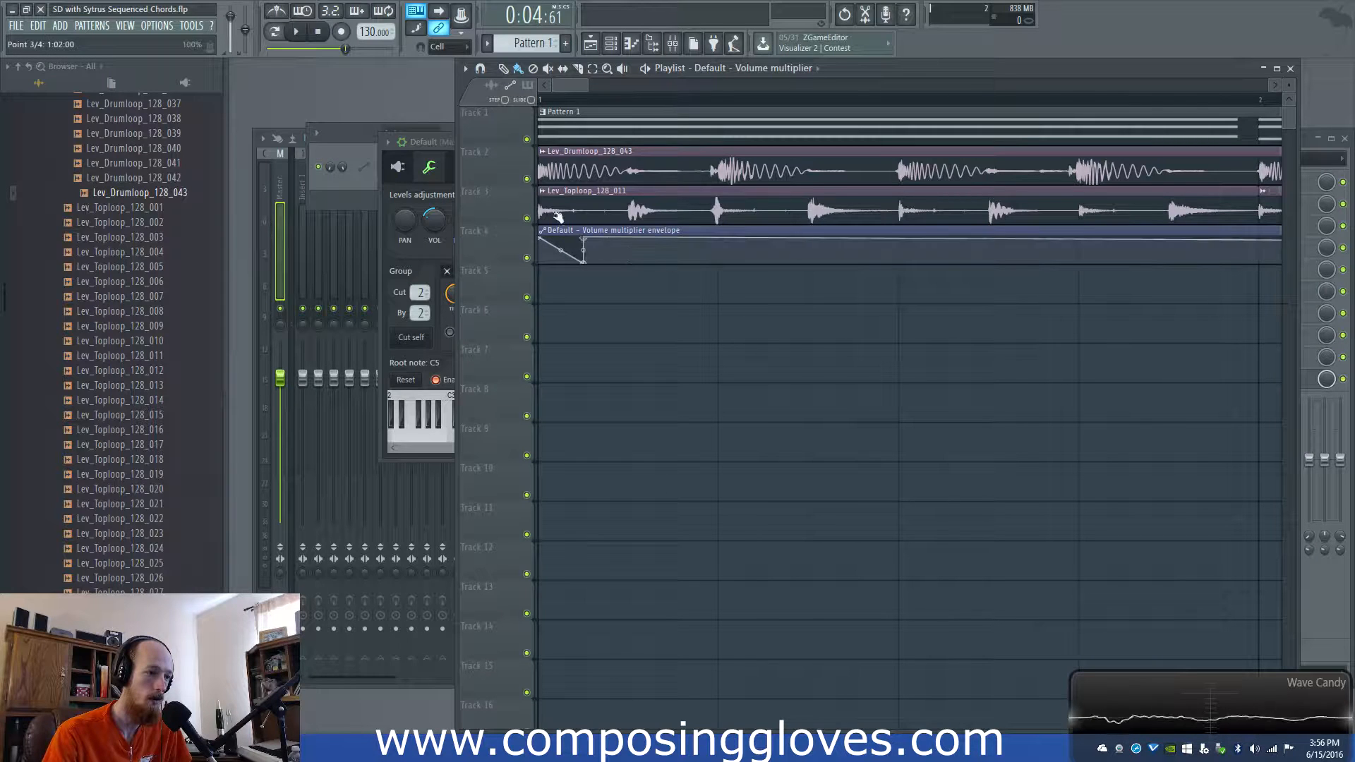
- Add more automation points forming falling and rising one-step volume ramps across the first six steps of bar 1
right_click(630, 261)
right_click(683, 260)
left_click_drag(683, 259, 640, 226)
right_click(695, 264)
right_click(735, 247)
right_click(767, 255)
right_click(768, 257)
right_click(780, 247)
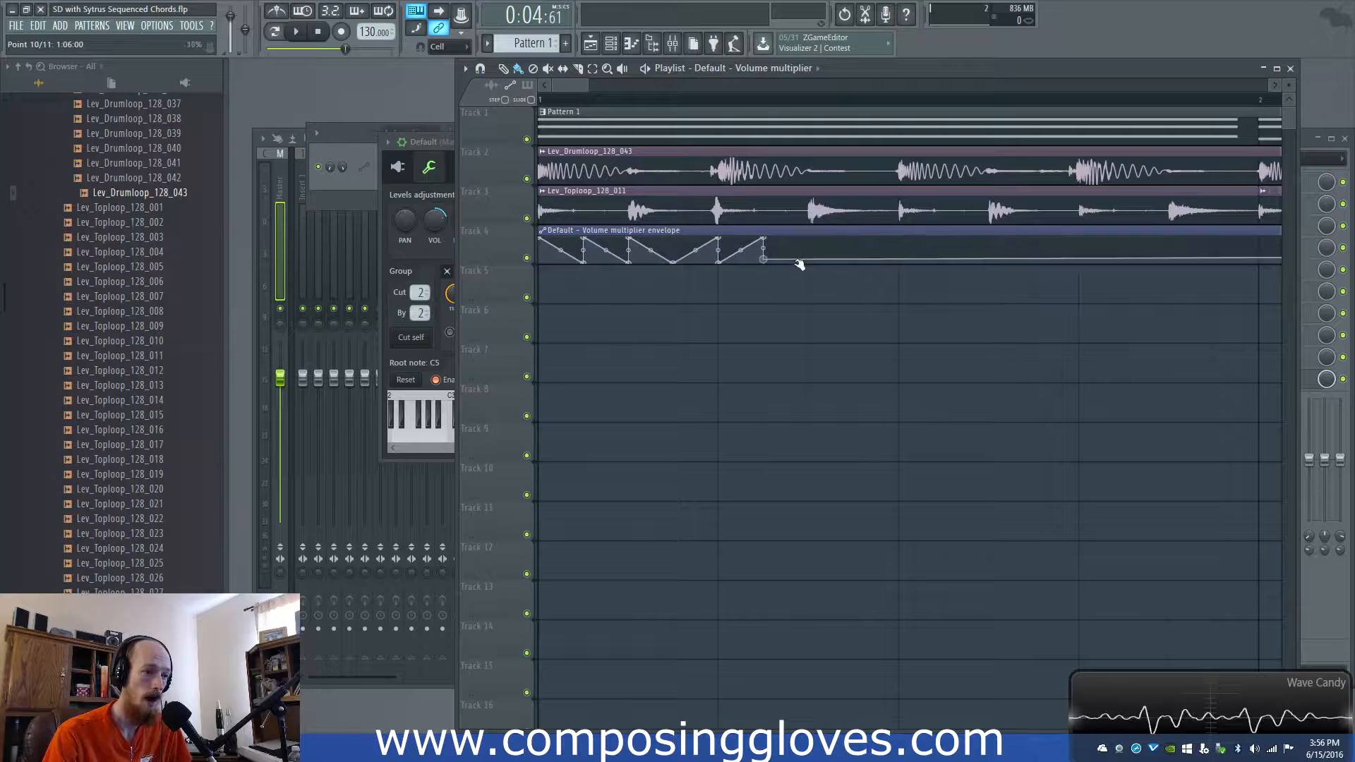
right_click(816, 247)
right_click(823, 252)
- Shorten the volume automation clip to eight steps and complete it with a final rising and falling ramp
scroll(831, 285, "down", 2)
scroll(832, 286, "down", 4)
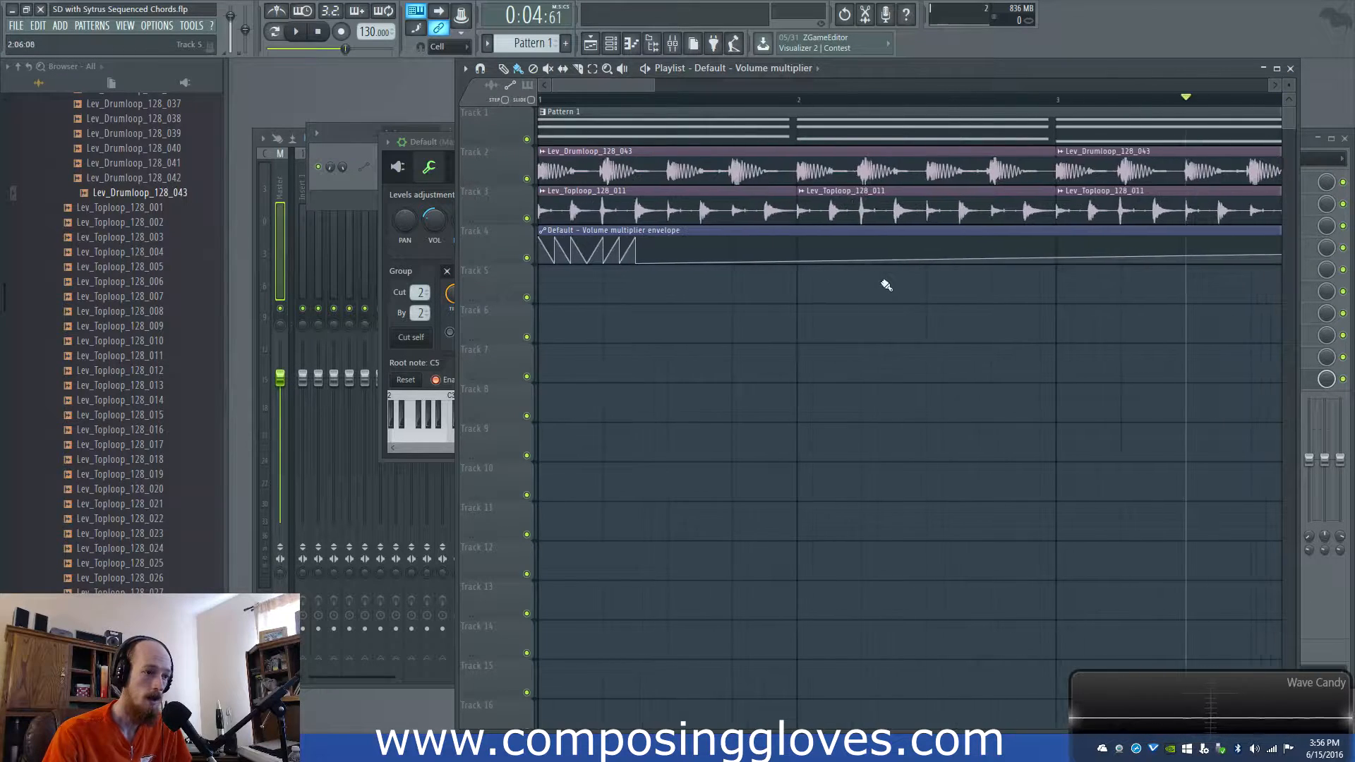
left_click_drag(1125, 229, 611, 230)
scroll(597, 265, "up", 3)
right_click(616, 233)
right_click(633, 259)
scroll(593, 273, "left", 2)
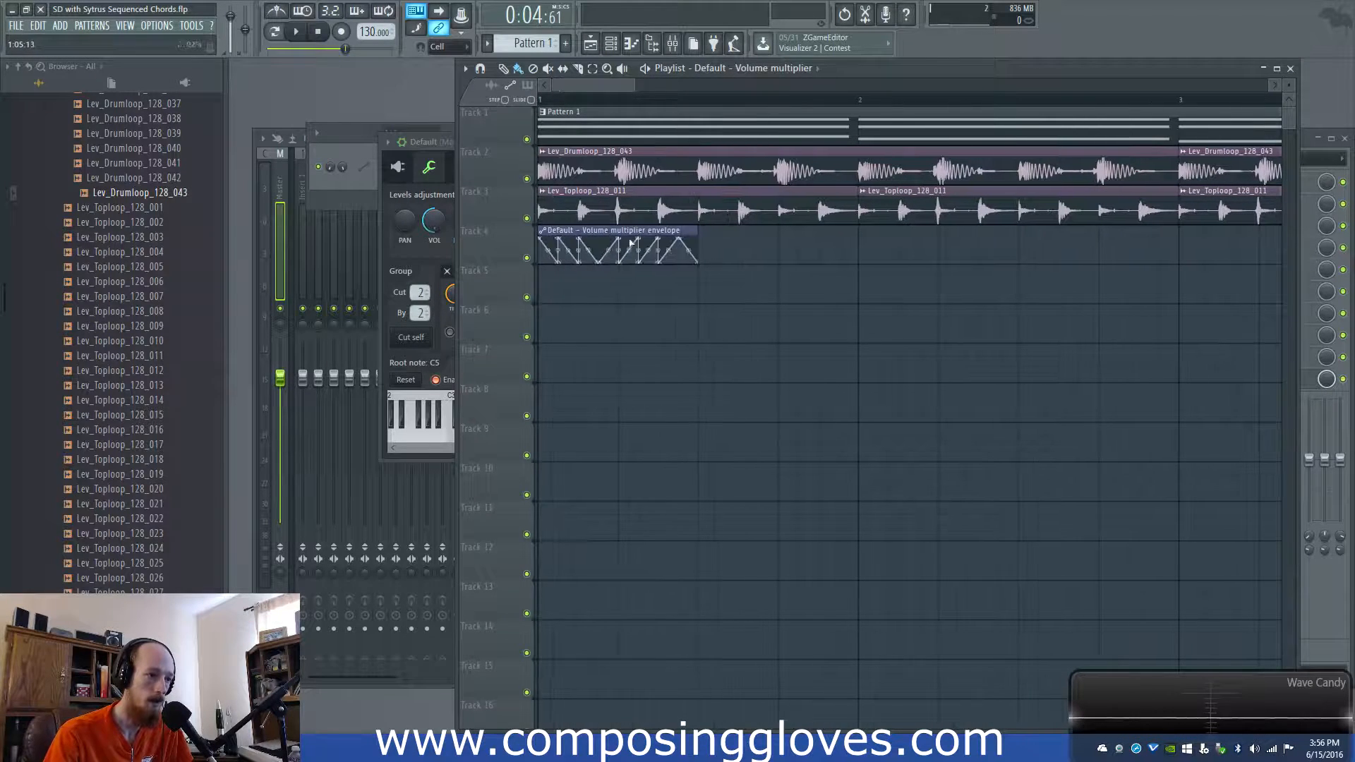
- Copy the automation clip to 1:09:00, make the copy unique and reshape its middle ramps
left_click_drag(551, 230, 708, 230)
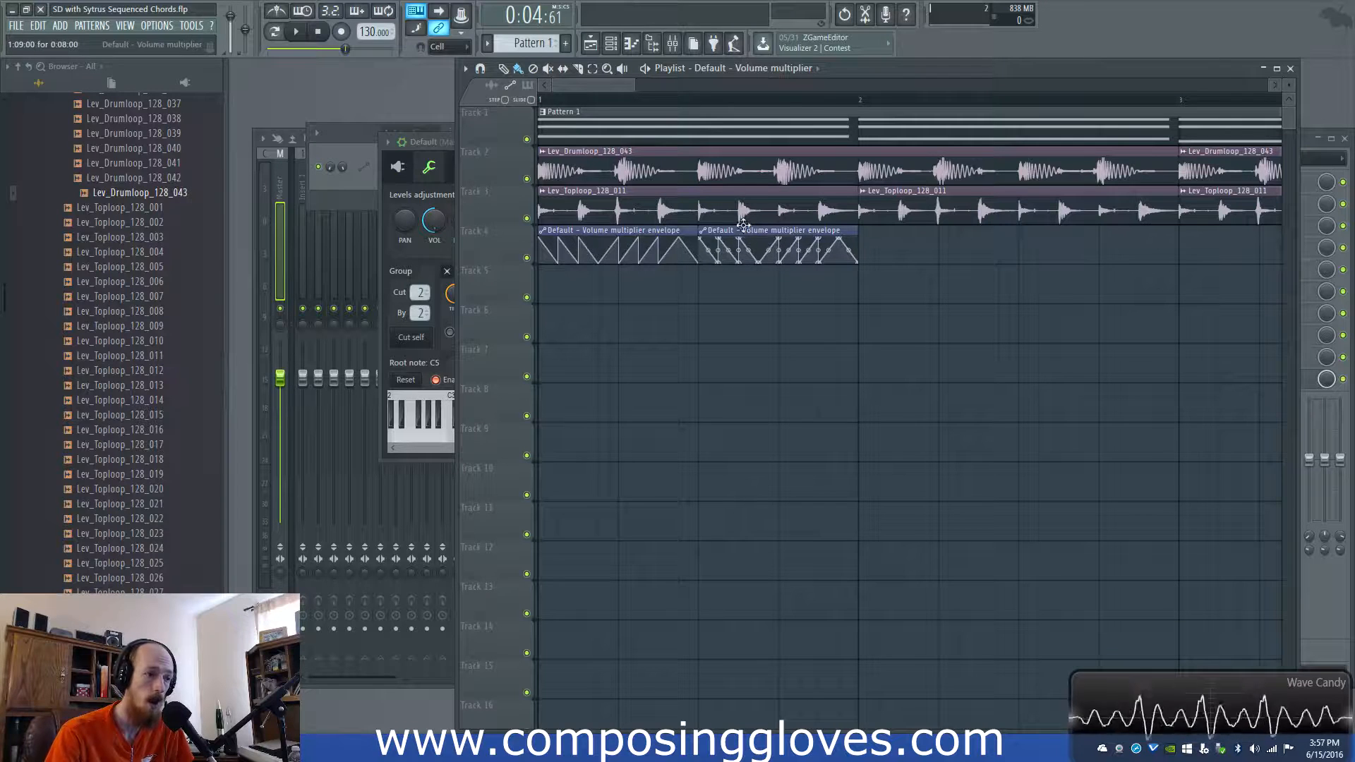
right_click(707, 233)
left_click(734, 336)
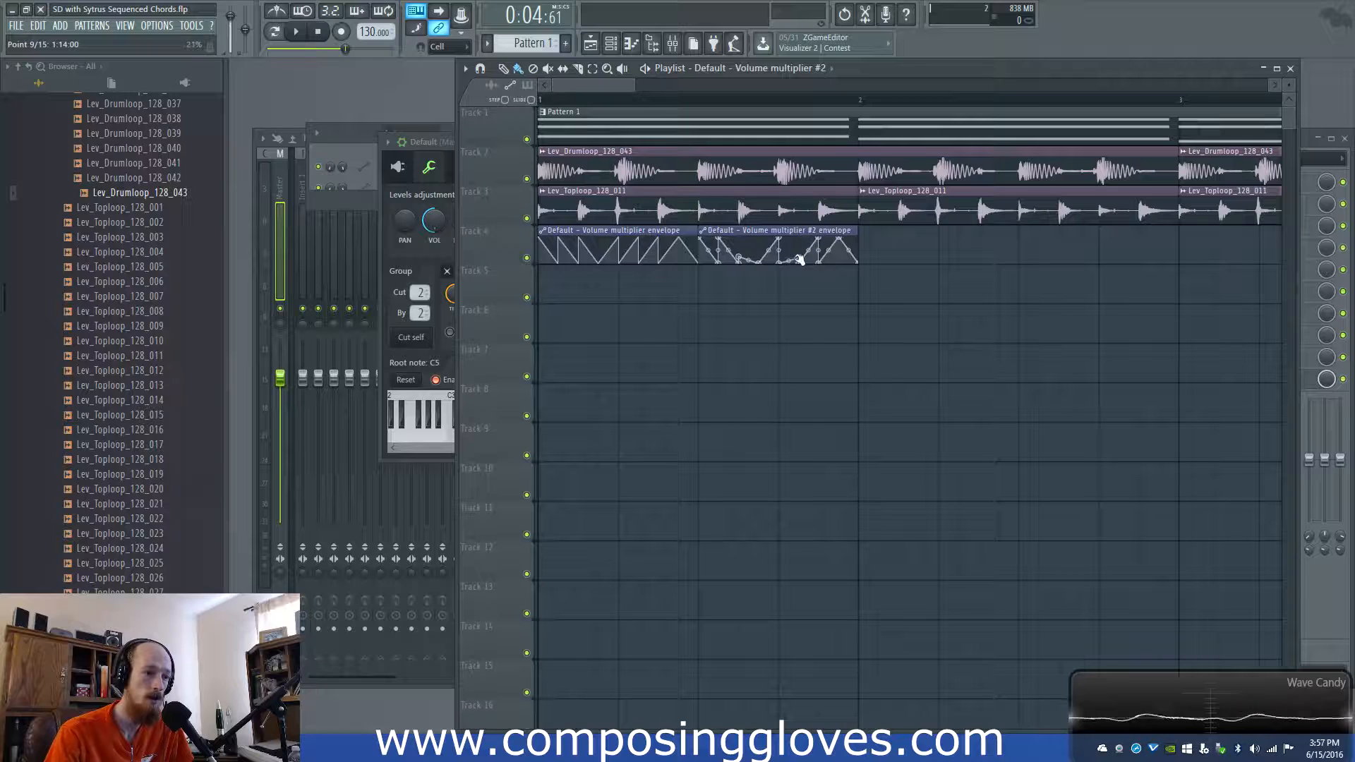
- Play back the volume automation and delete both automation clips from track 4
scroll(770, 270, "down", 3)
key("space")
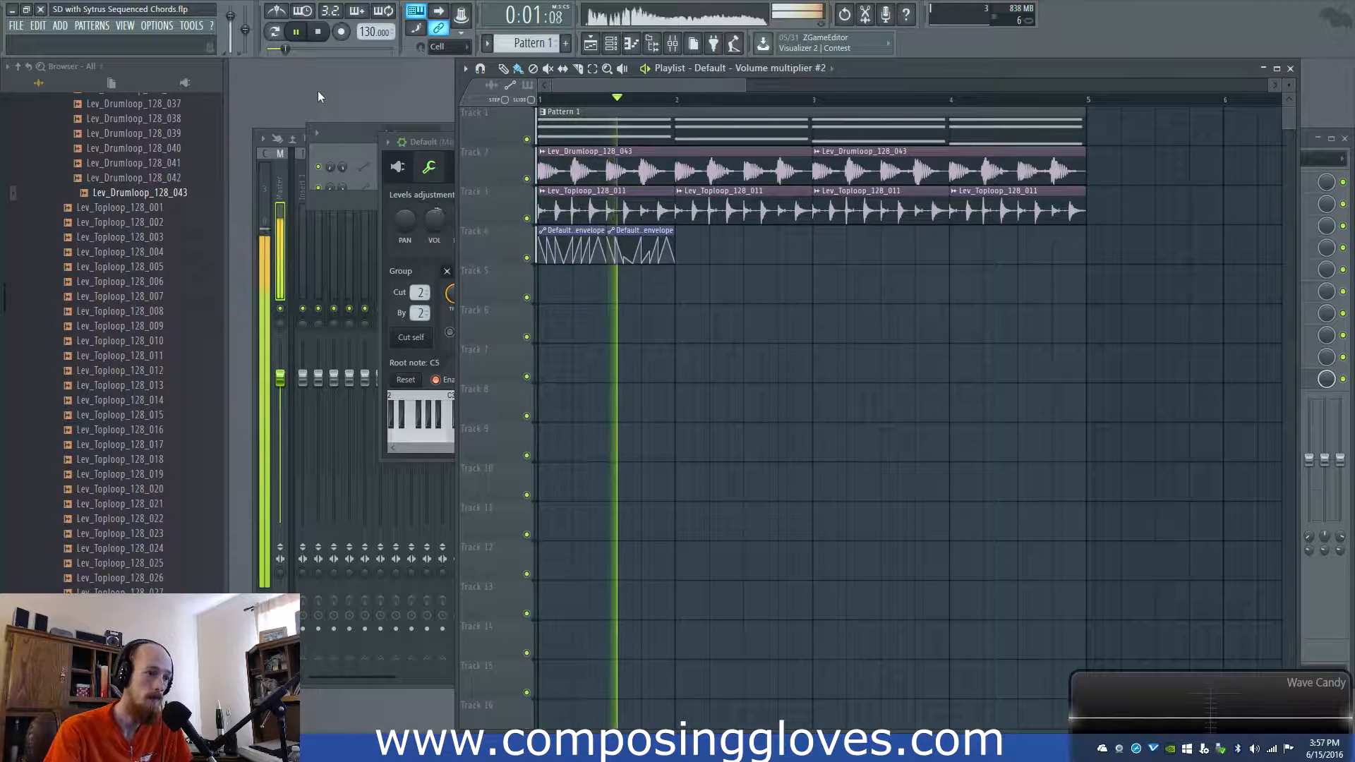
key("space")
right_click(641, 248)
right_click(571, 245)
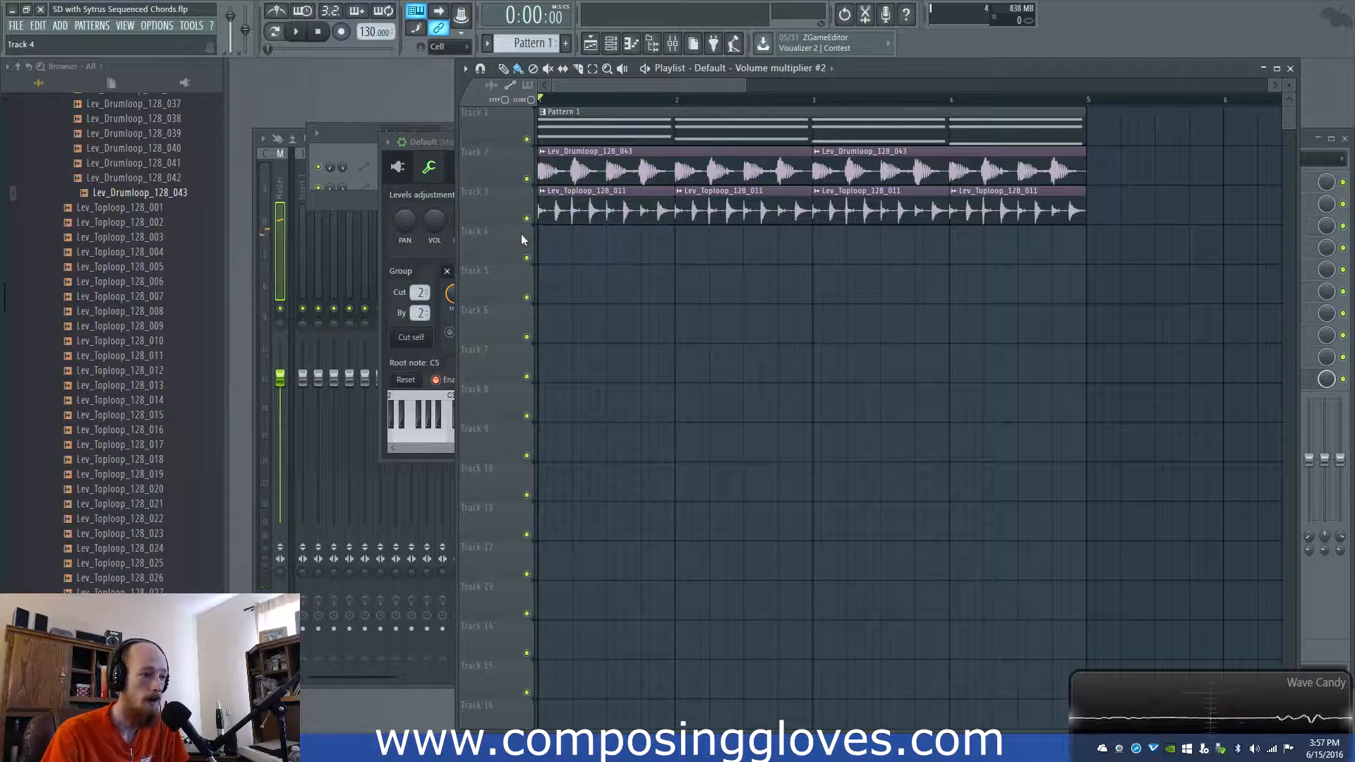
- Show the Unsorted channels in a taller channel rack and open the second Sytrus channel
left_click(352, 133)
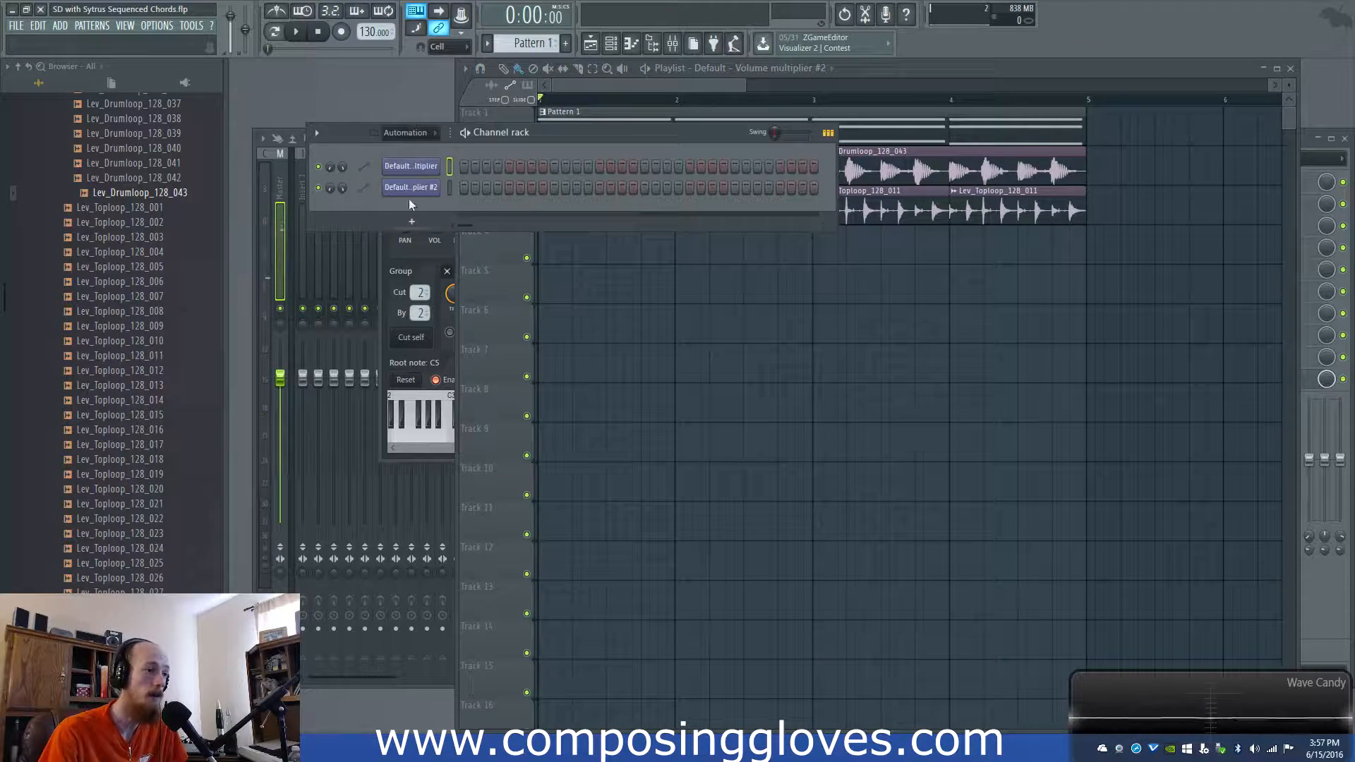
left_click(414, 136)
left_click(421, 192)
left_click_drag(385, 231, 385, 314)
left_click(422, 275)
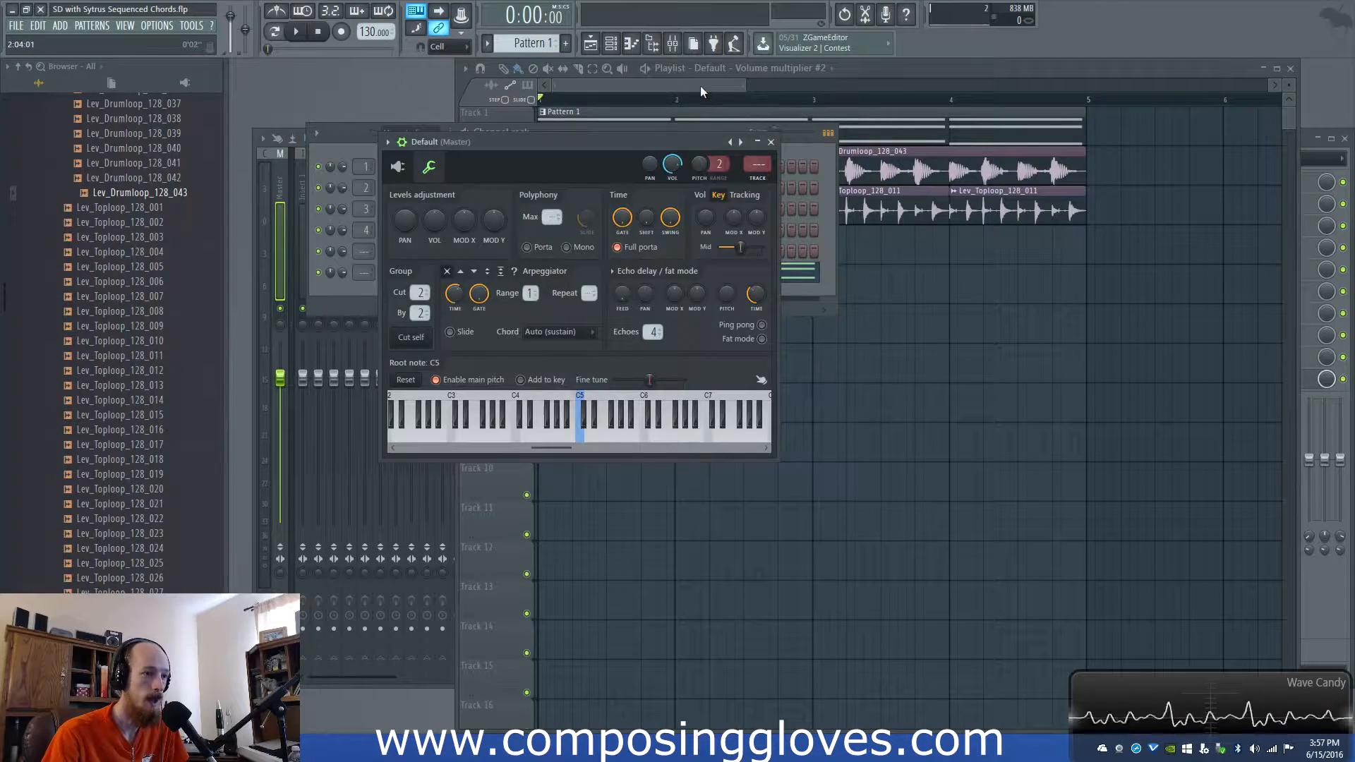
- Play back the chords without the volume automation and return to the second Sytrus channel's window
left_click(700, 87)
key("space")
key("space")
left_click(355, 134)
left_click(389, 361)
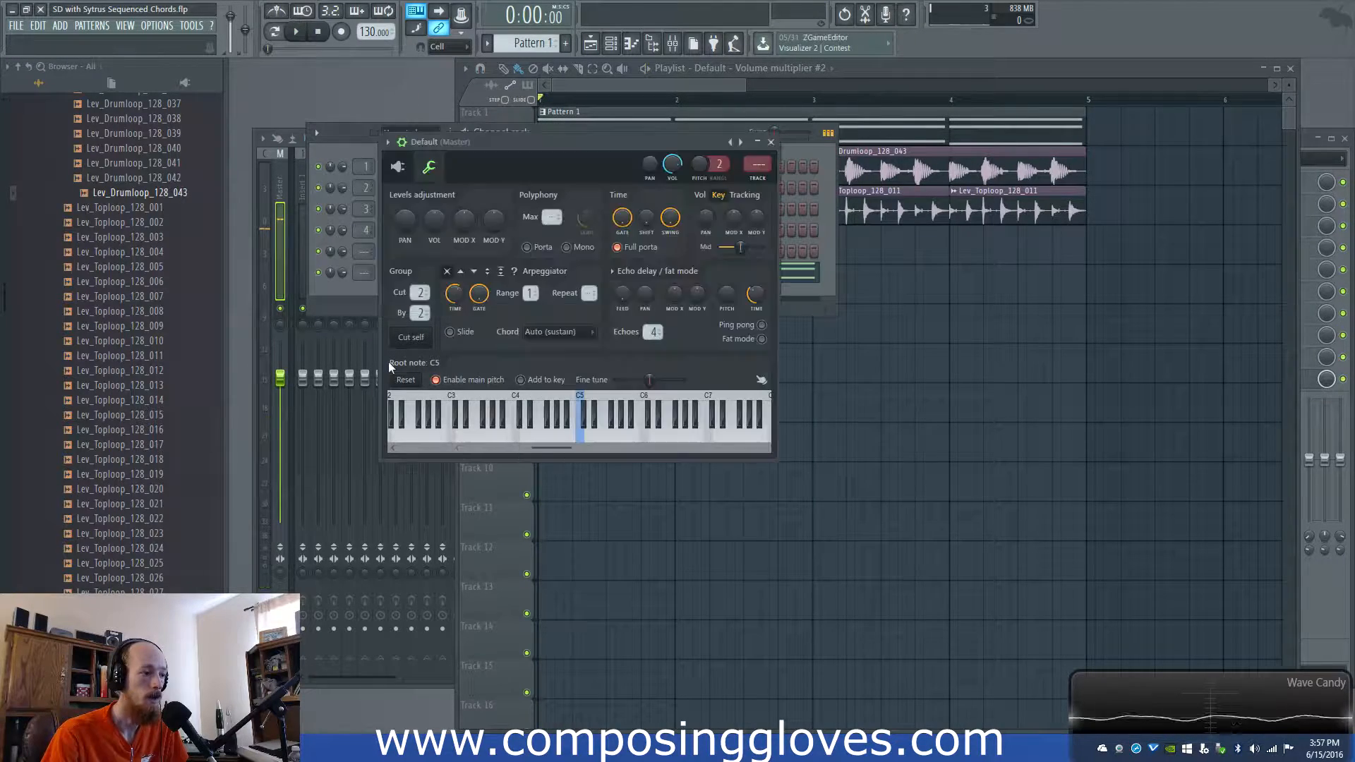
- Change operator 1's oscillator shape to a sawtooth wave in Sytrus
left_click(399, 168)
left_click_drag(624, 146, 630, 127)
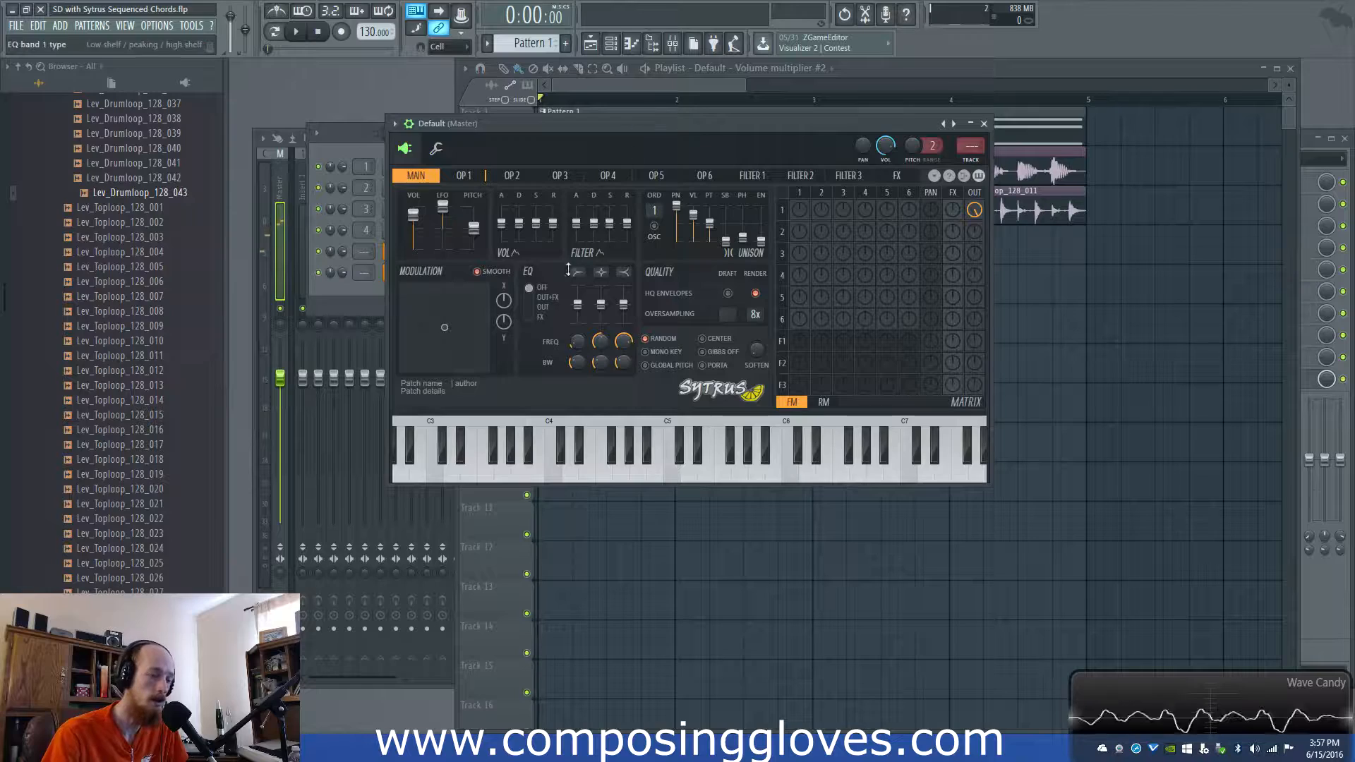
left_click(464, 176)
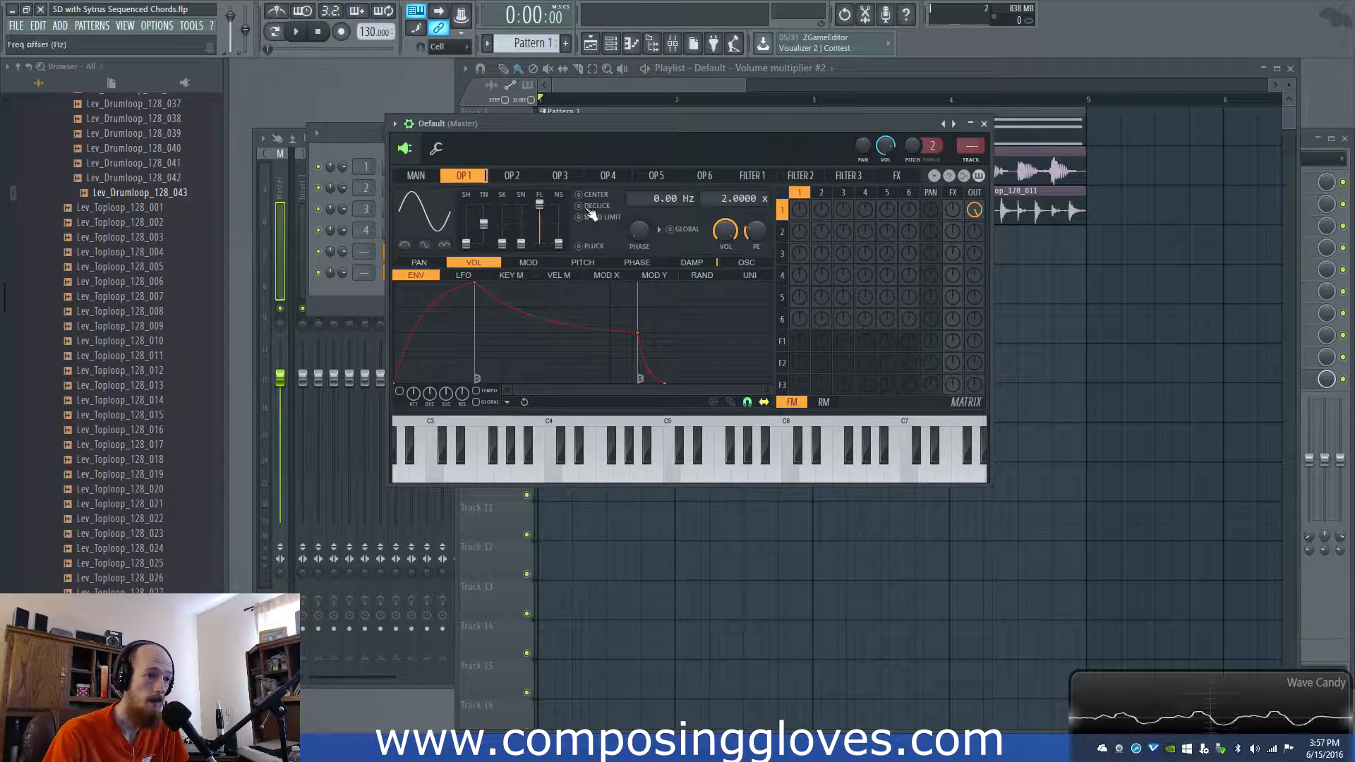
left_click_drag(467, 243, 466, 224)
- Set the Sytrus unison order to 6, raise the unison phase and sub level, and play back the sound
left_click(437, 149)
left_click(405, 148)
left_click(417, 176)
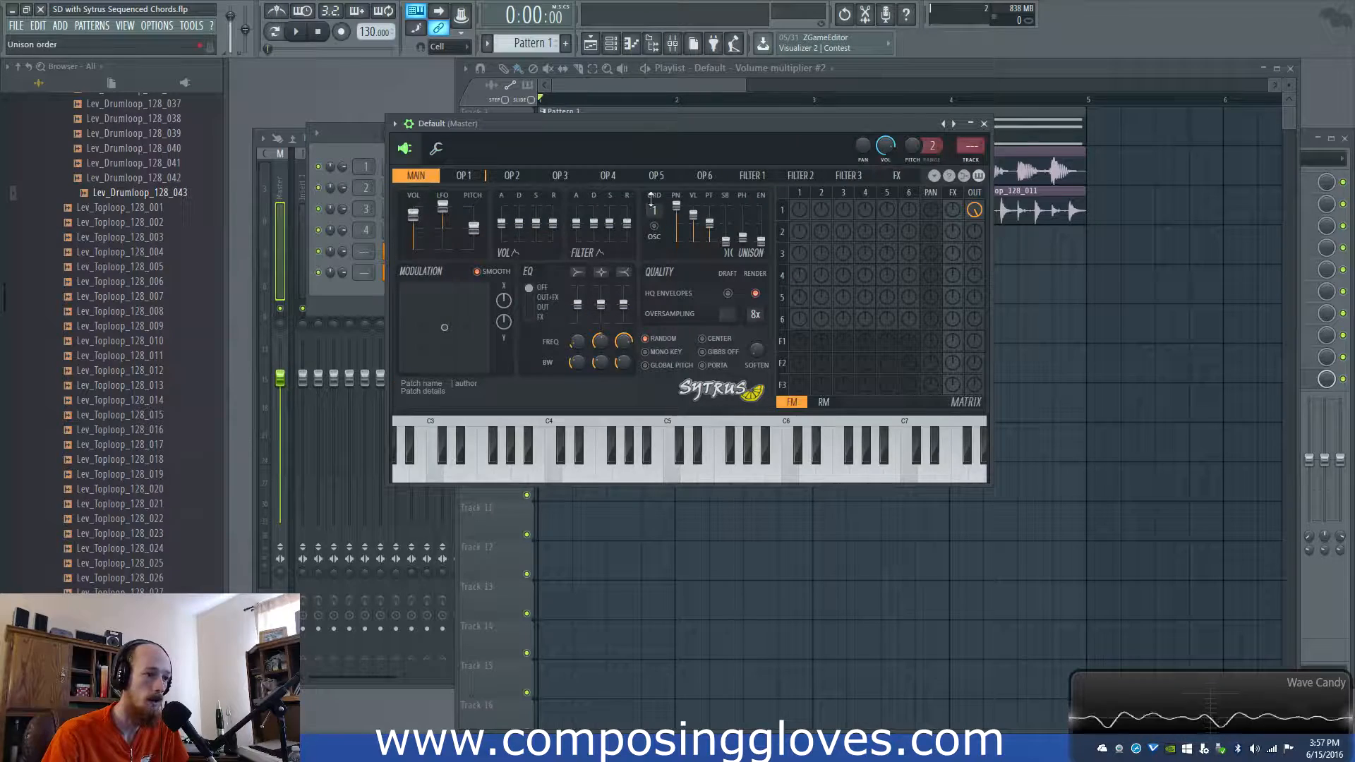
left_click_drag(744, 240, 744, 215)
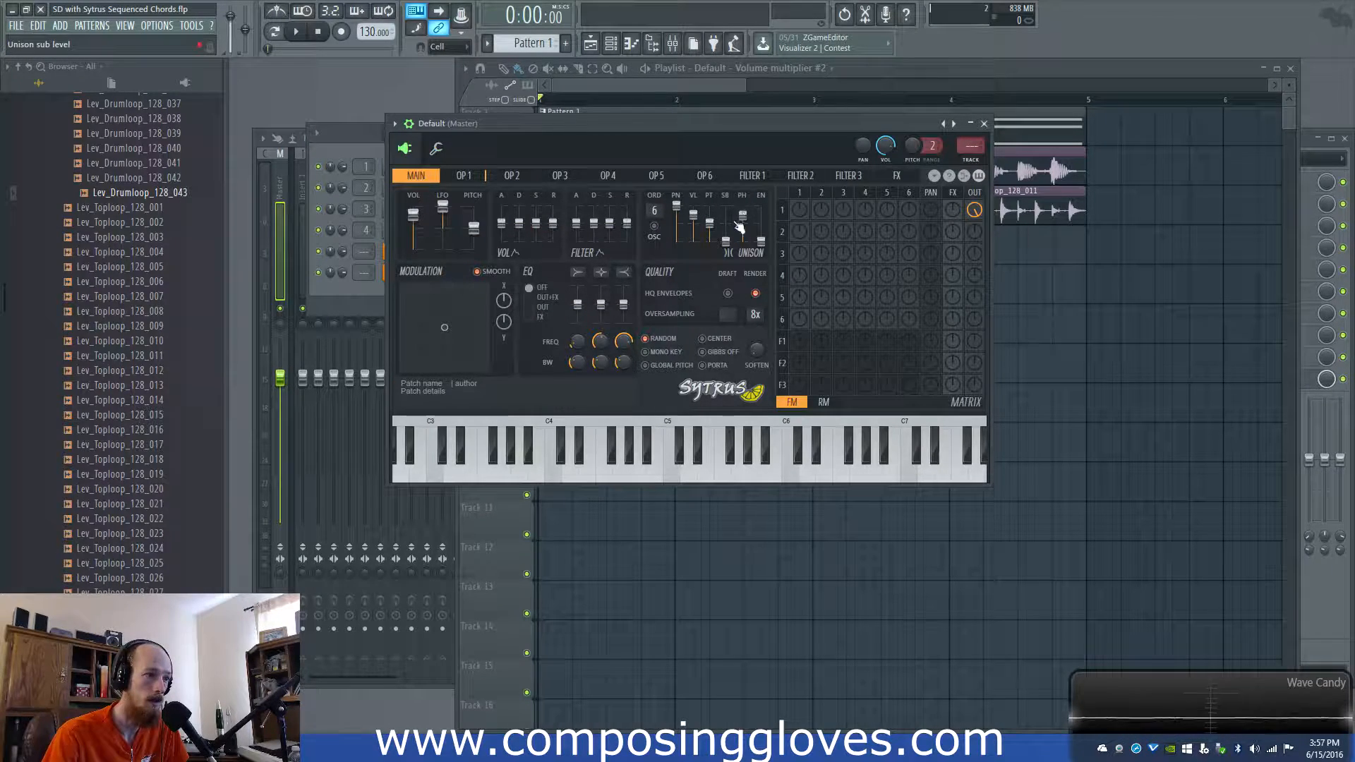
left_click_drag(725, 241, 743, 225)
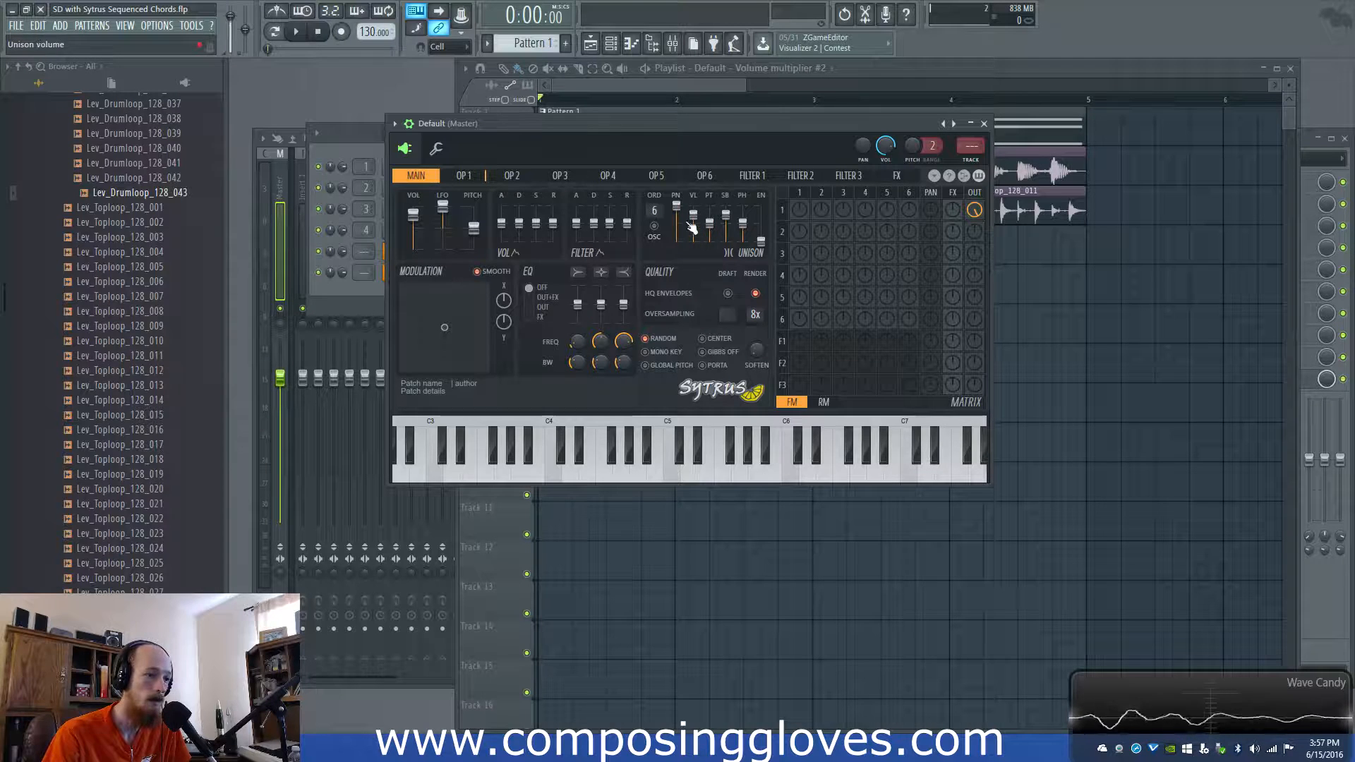
key("space")
key("space")
key("space")
key("space")
- Enable operator 1's volume envelope and look through its envelope tools
left_click(461, 175)
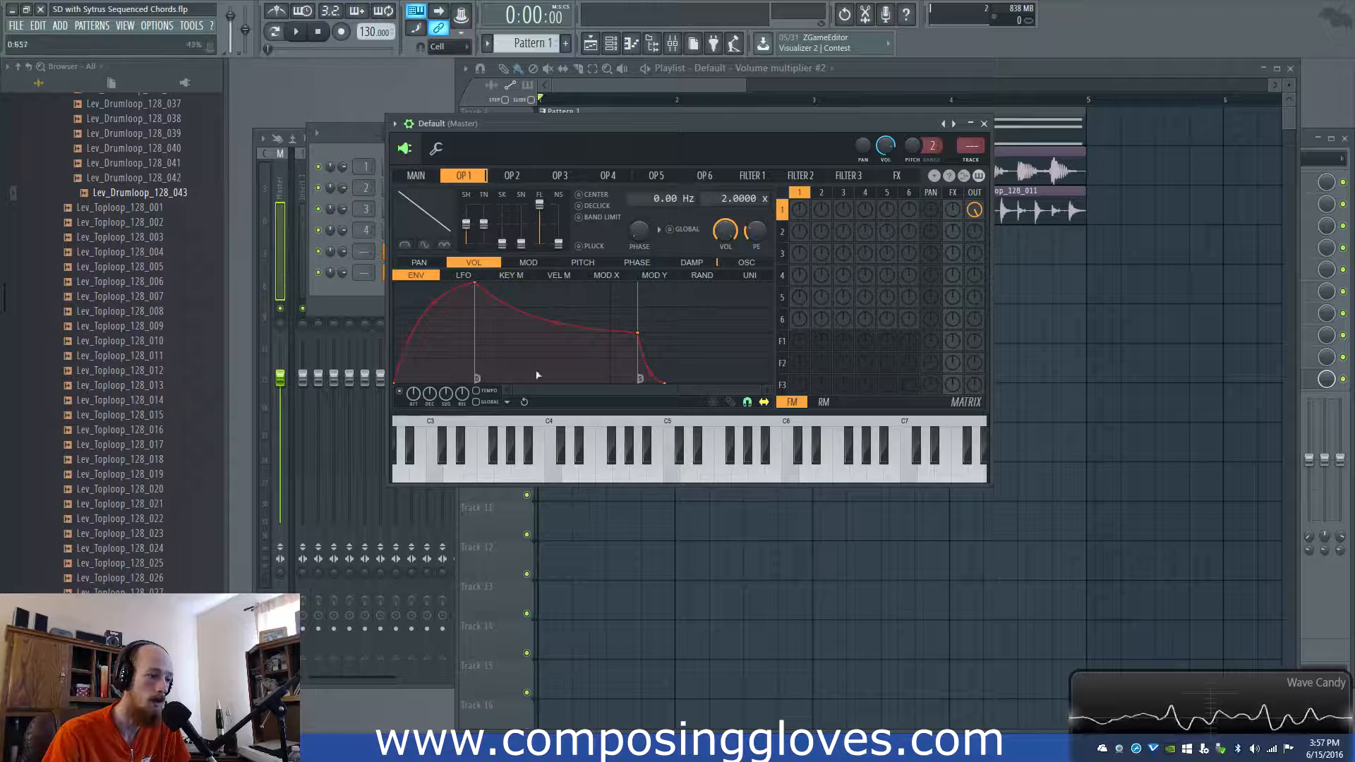
left_click(508, 403)
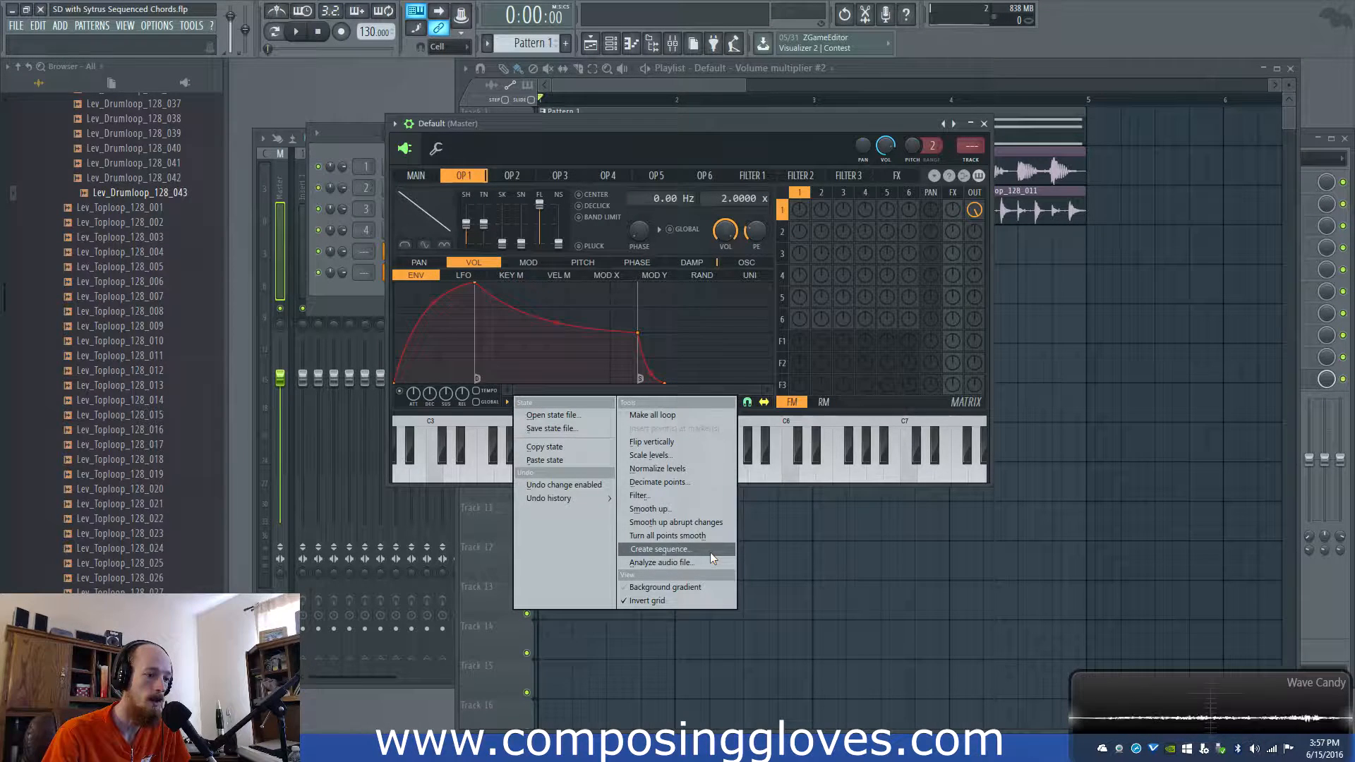
left_click(747, 395)
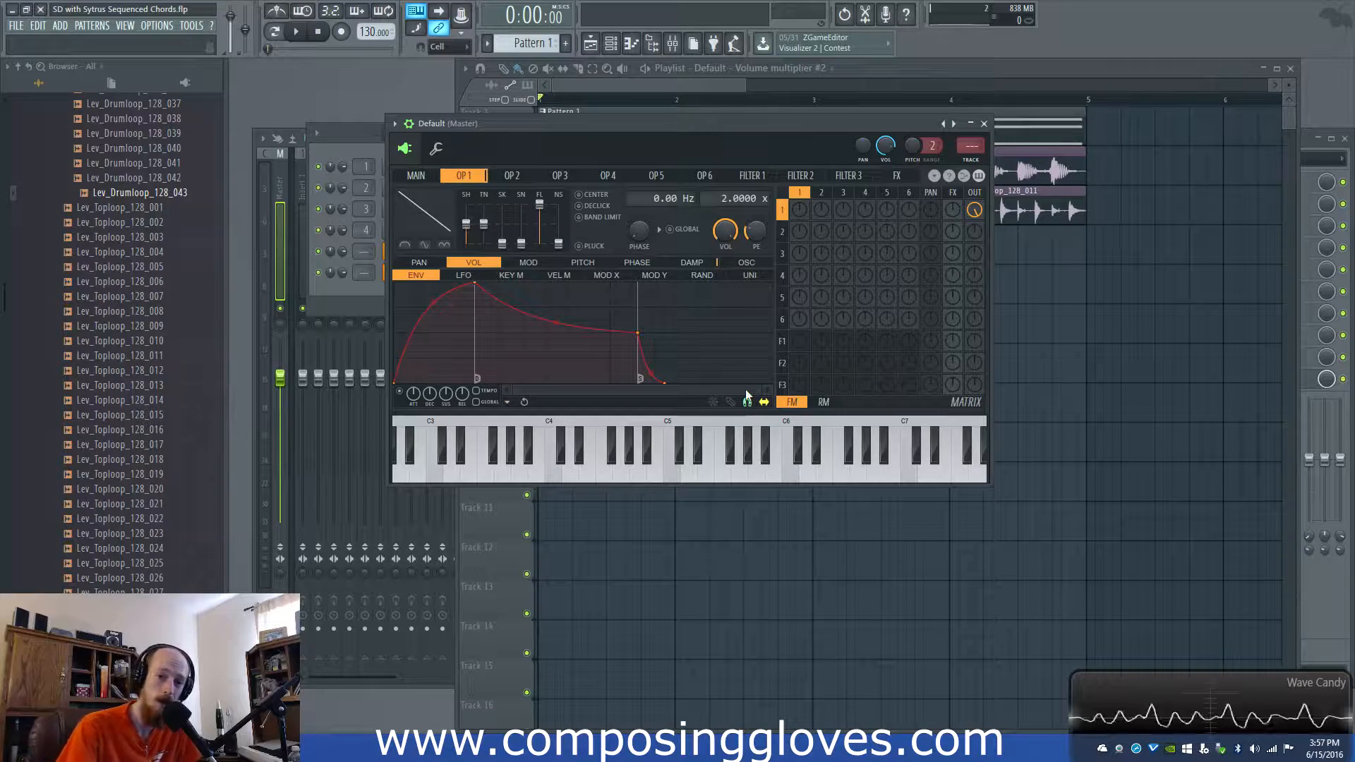
- Delete the chords in bars 2 to 4 of the Sytrus pattern, keeping only the C4, E4 and G4 chord
left_click(704, 101)
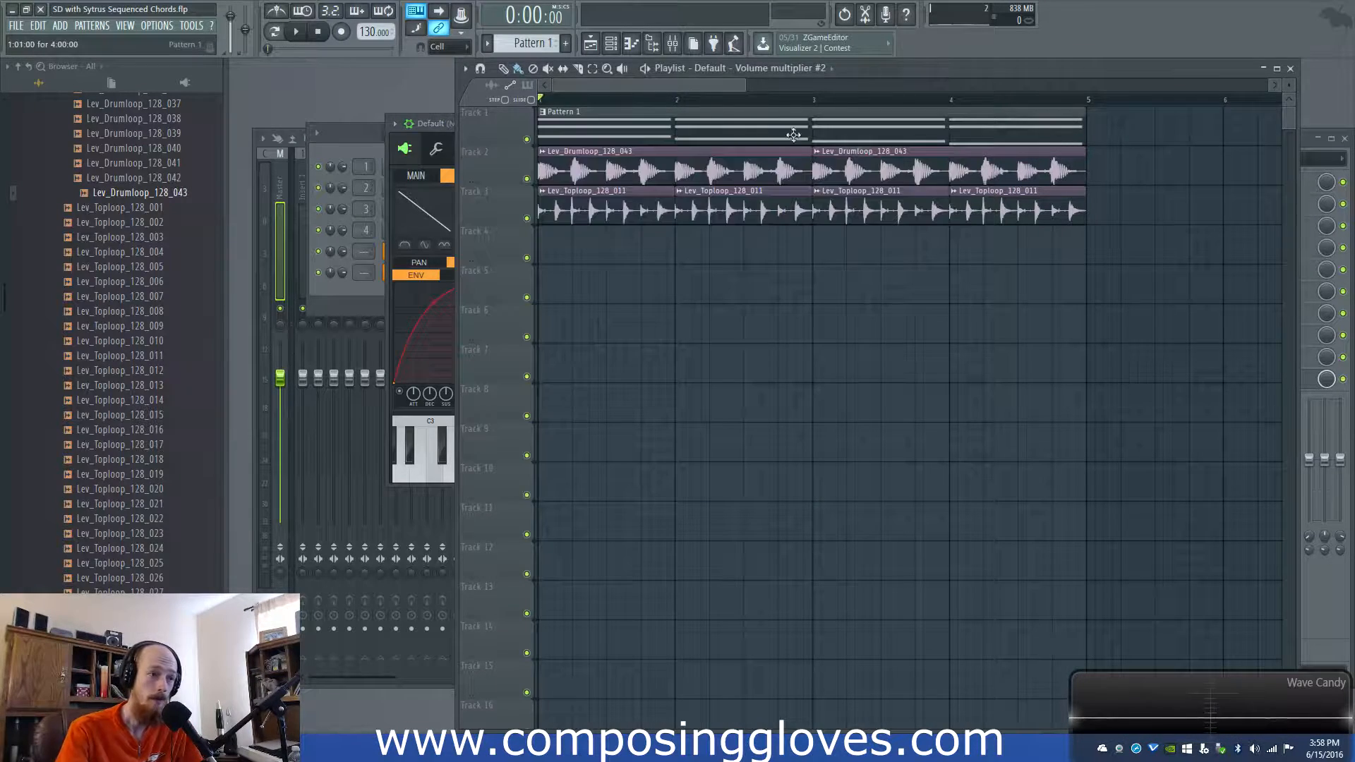
double_click(754, 136)
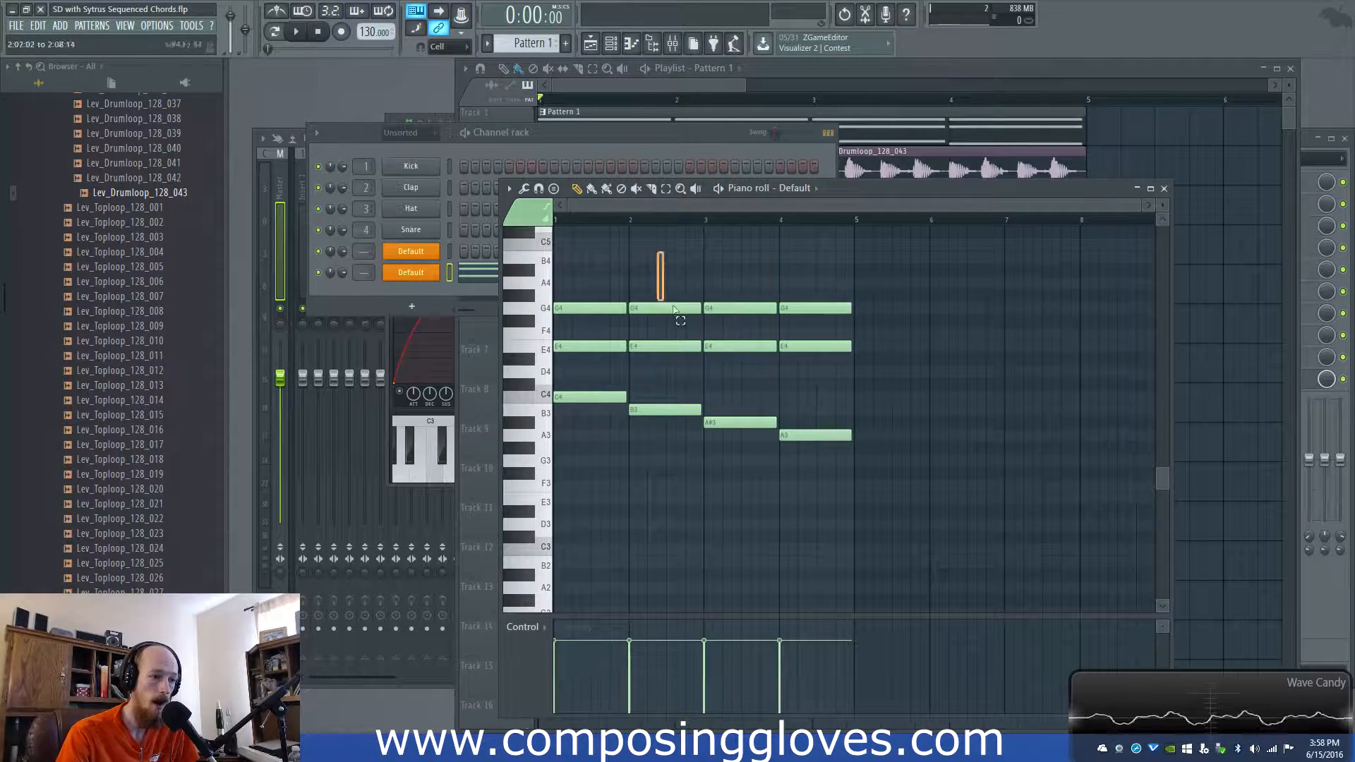
left_click_drag(674, 311, 910, 449)
key("Delete")
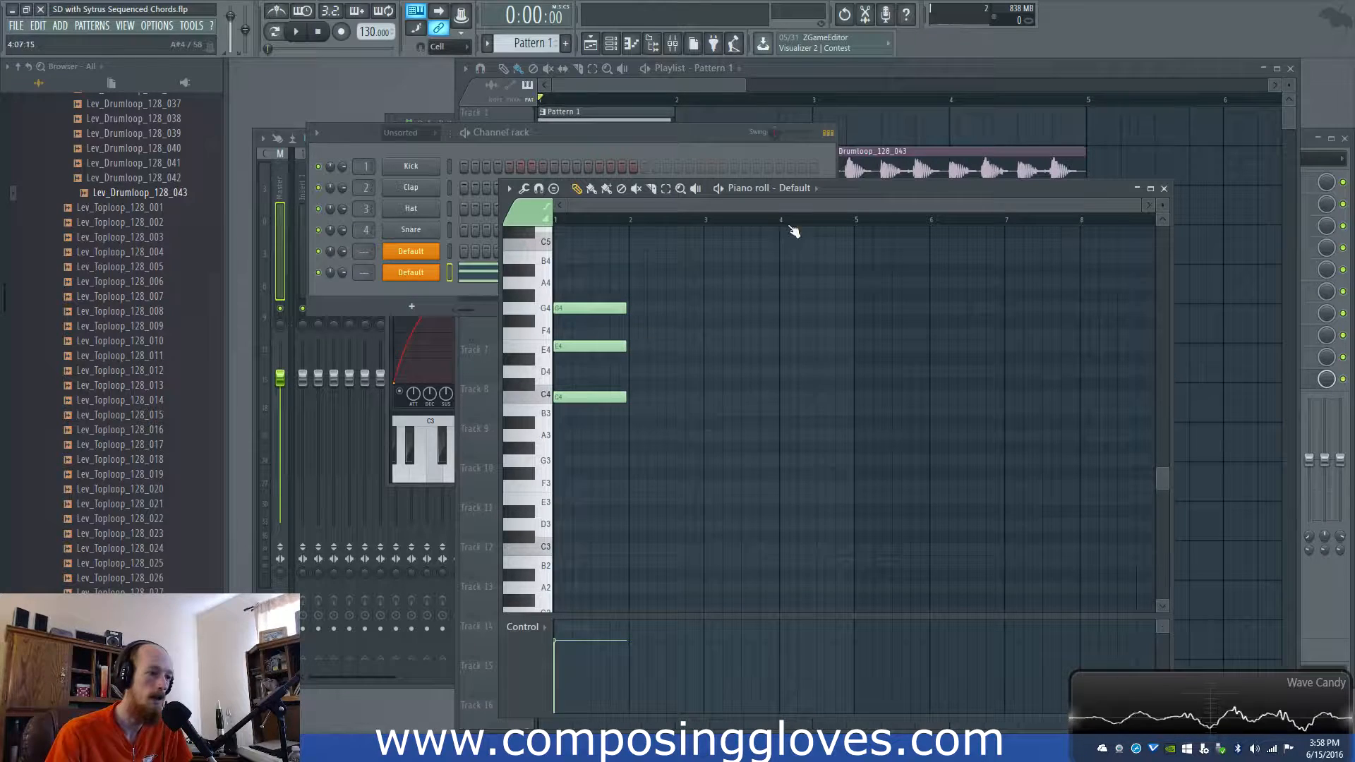
- Preview the Create sequence tool on operator 1's volume envelope and close it without accepting a sequence
left_click(349, 299)
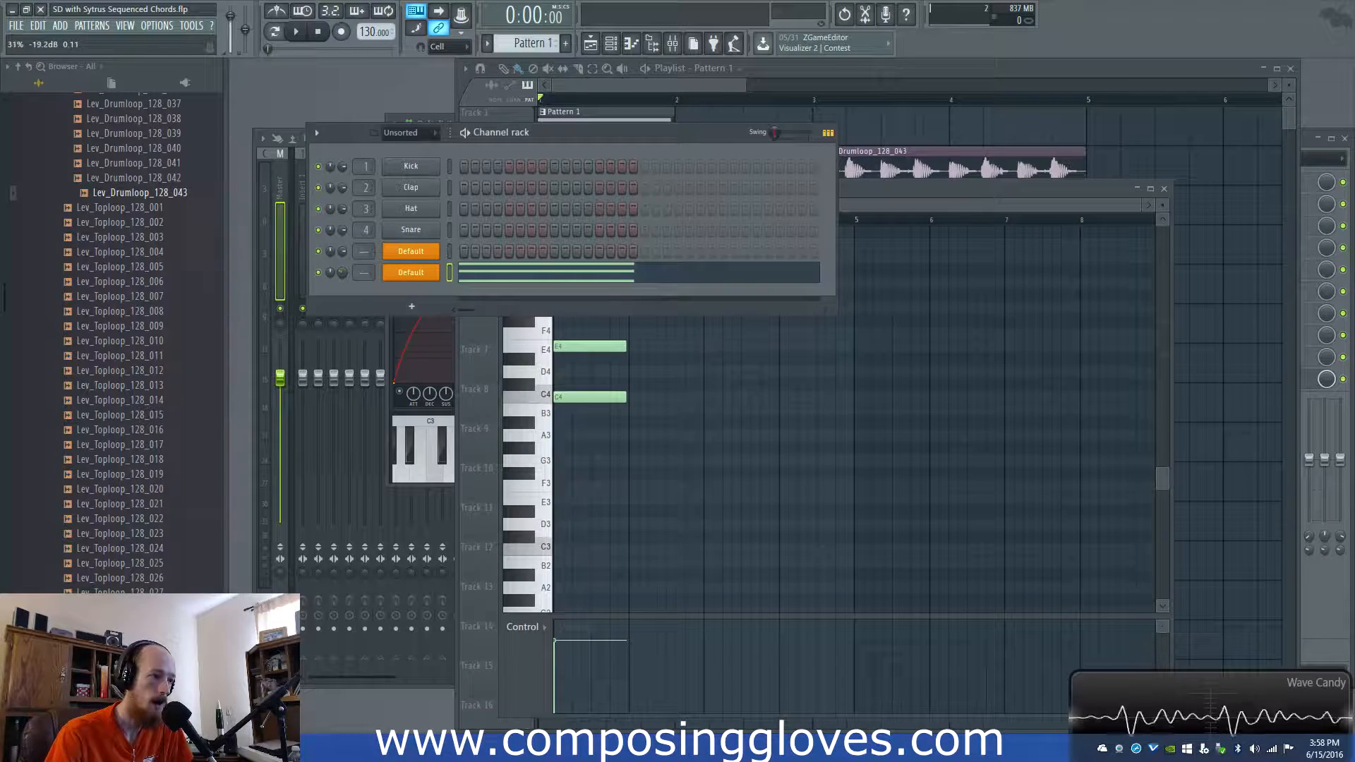
left_click(409, 271)
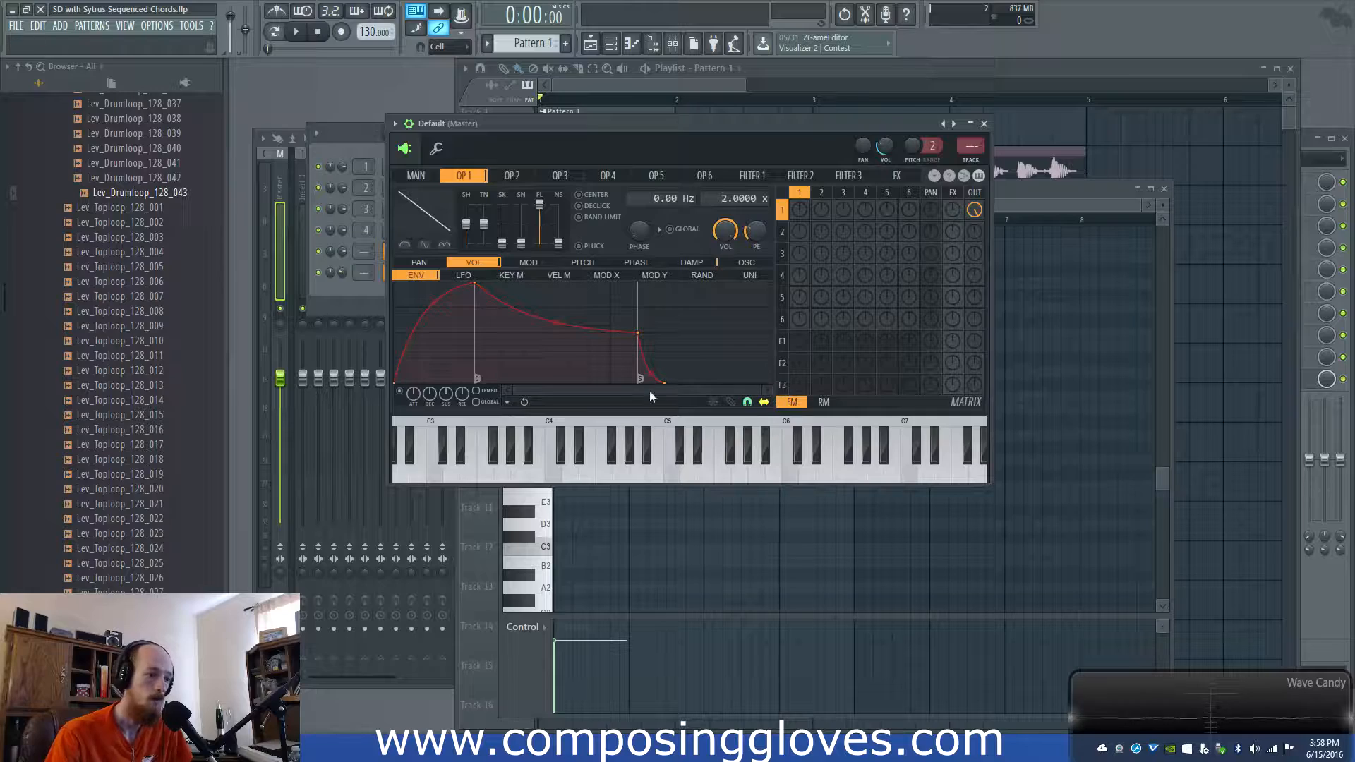
left_click(507, 403)
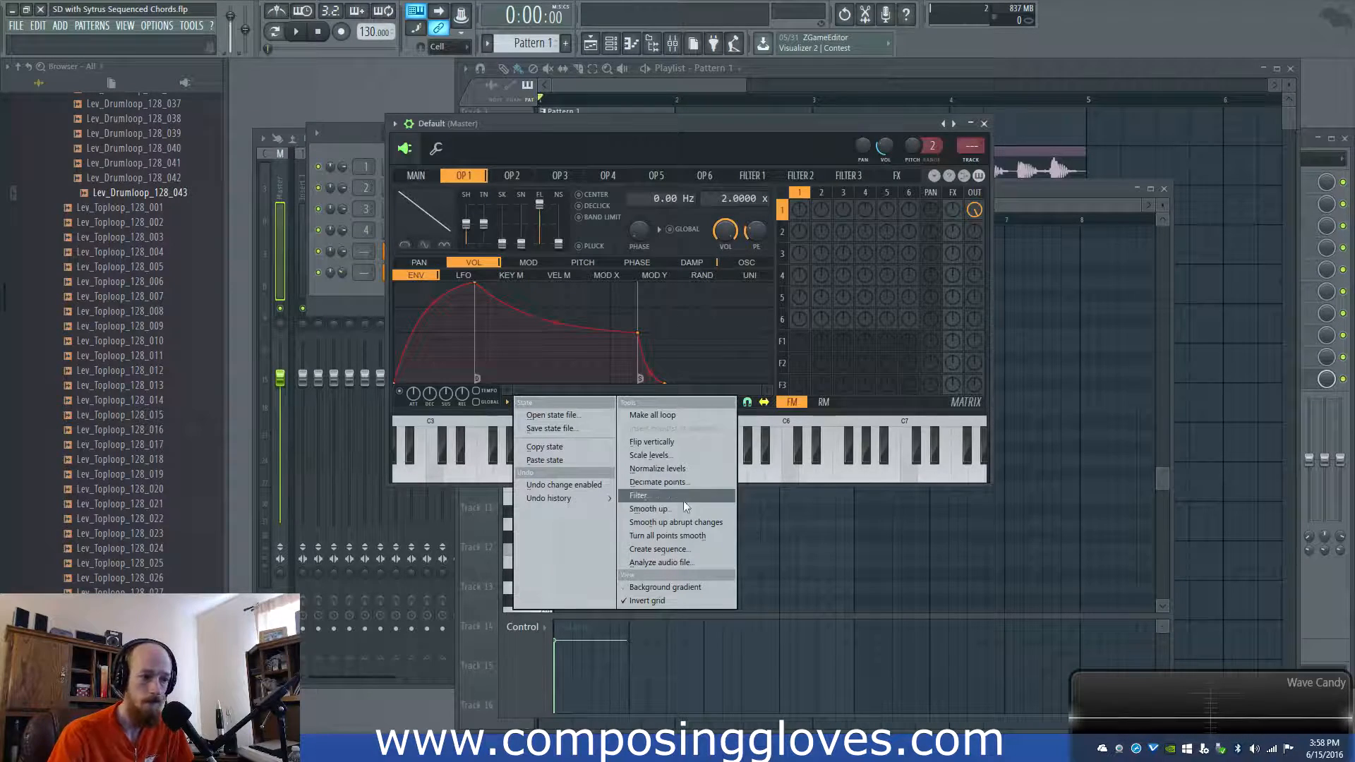
left_click(697, 549)
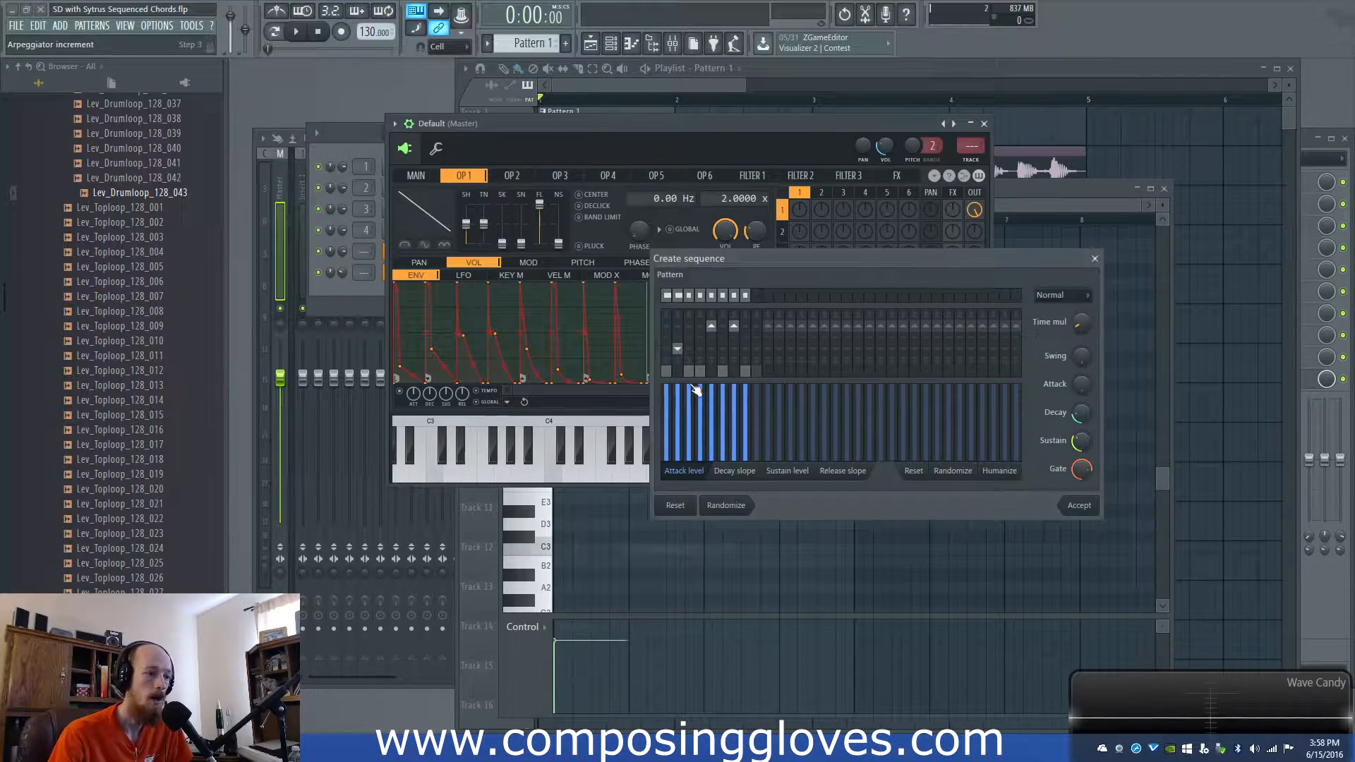
left_click(1094, 259)
left_click(507, 402)
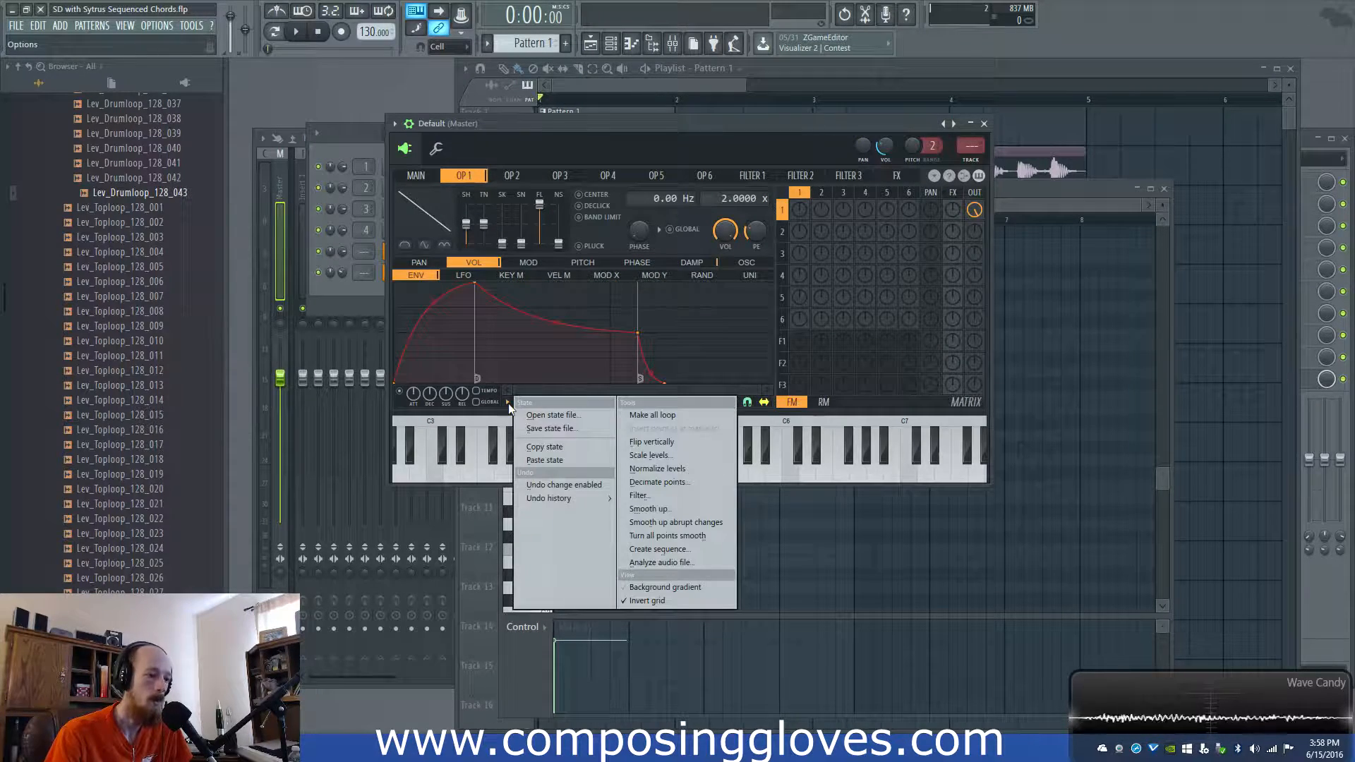
left_click(545, 392)
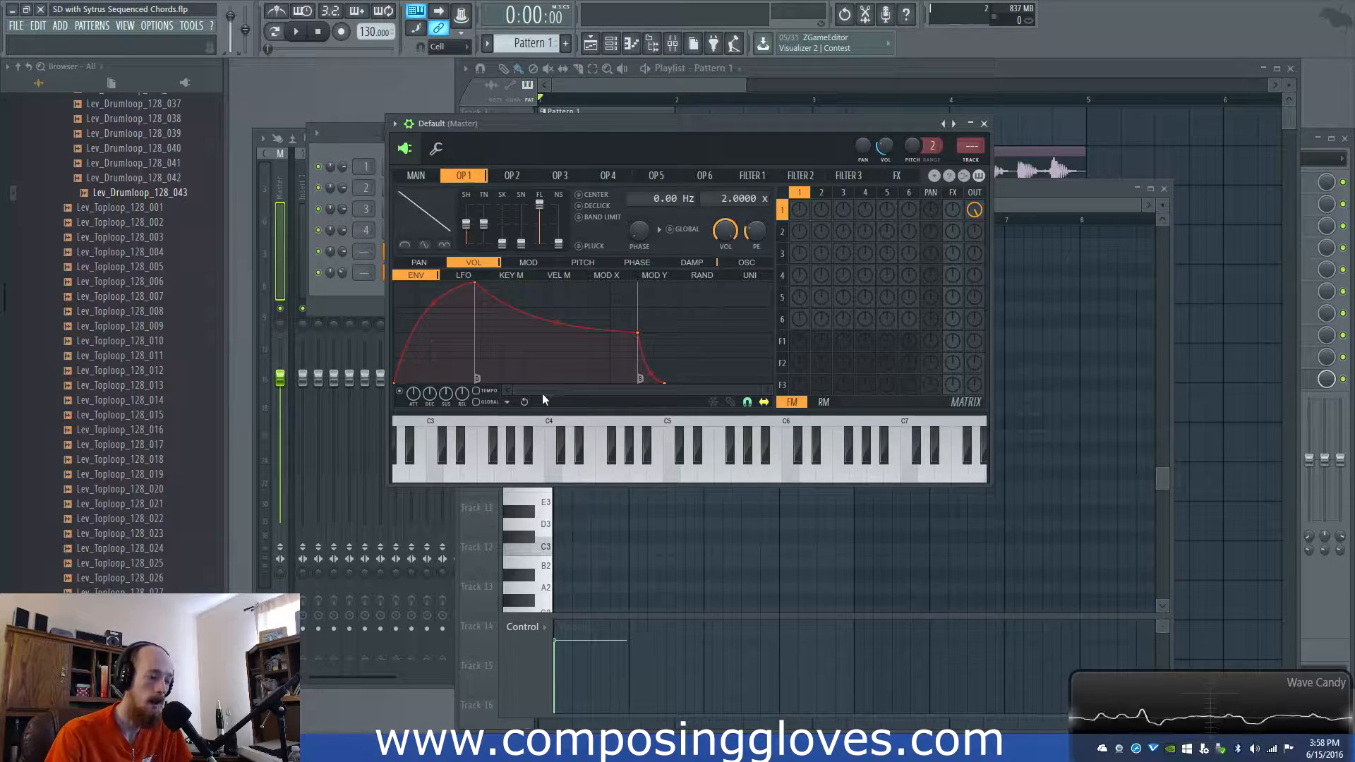
- Mute the Lev_Drumloop_128_043 and Lev_Toploop_128_011 clips in the playlist and return to the Sytrus window
key("space")
left_click(507, 402)
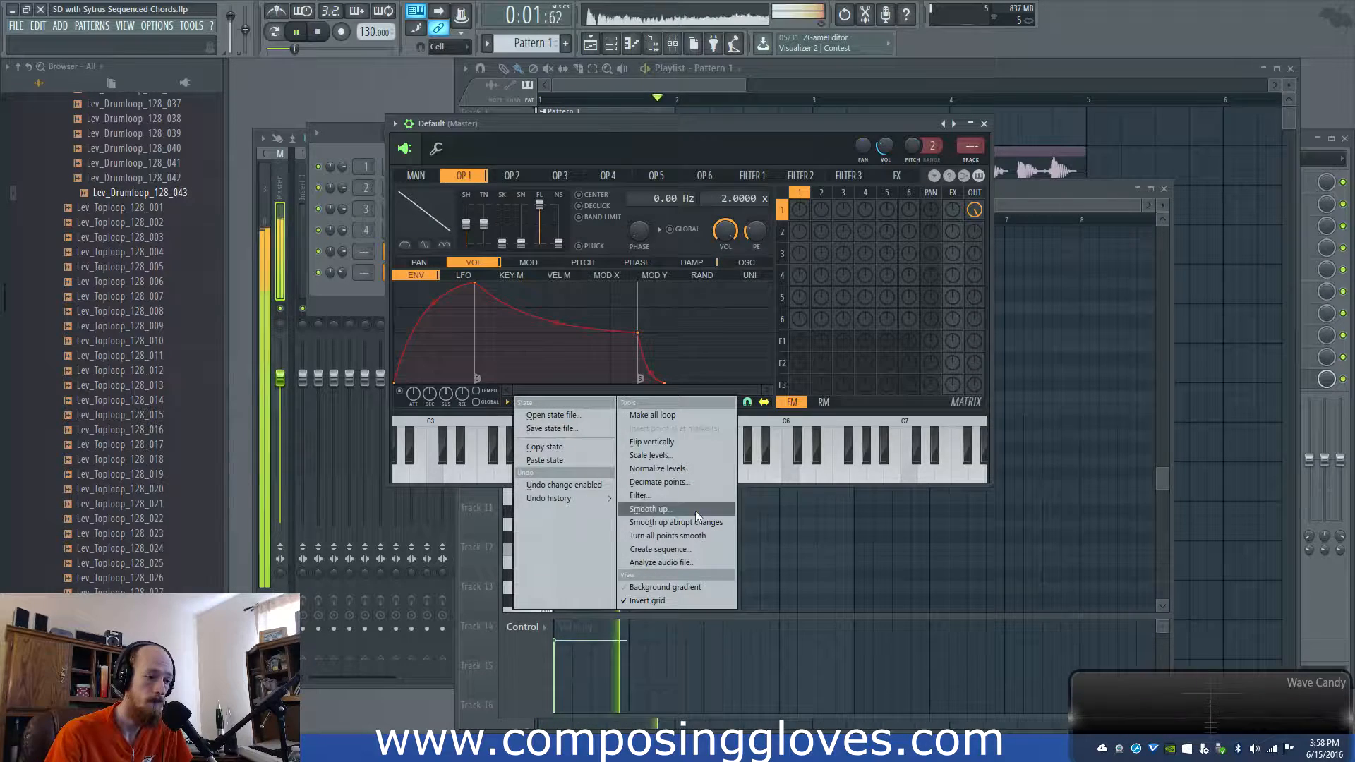
left_click(638, 81)
key("space")
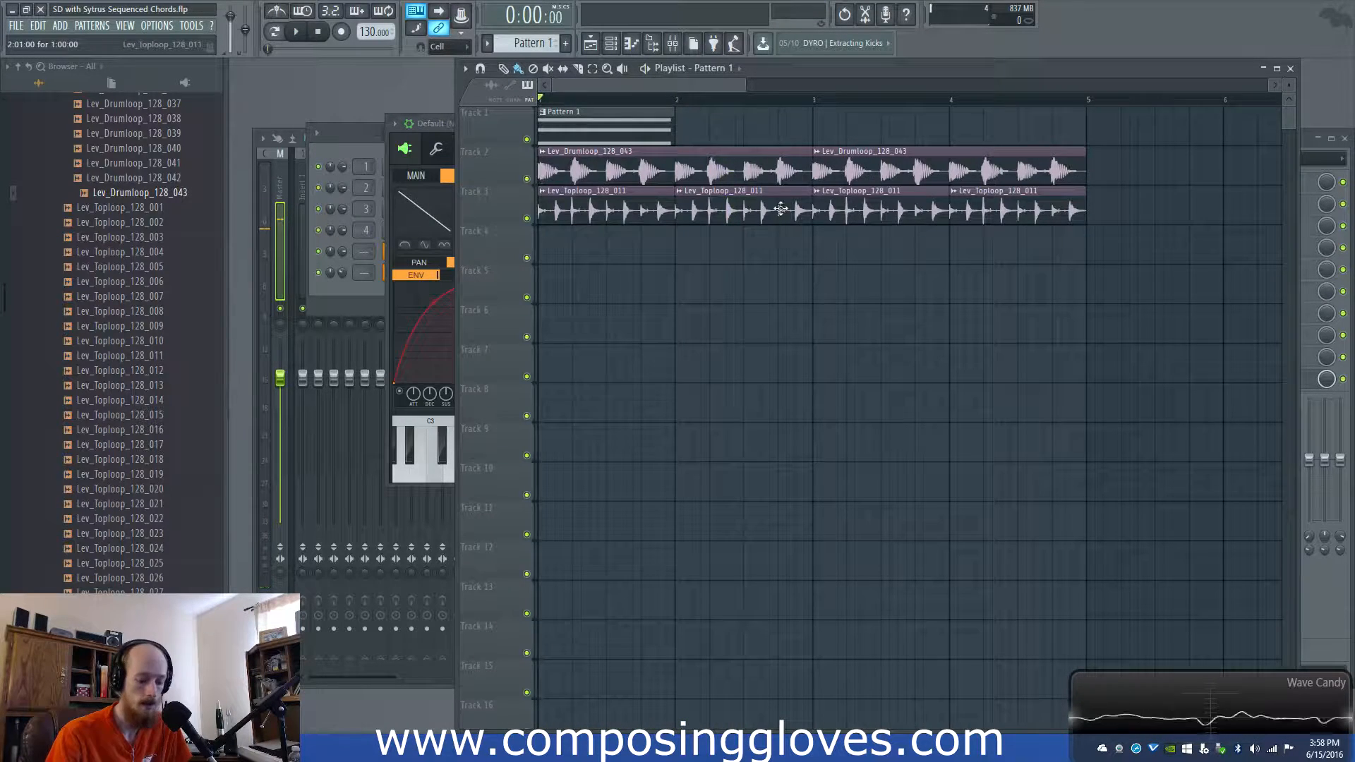
left_click_drag(703, 181, 966, 170)
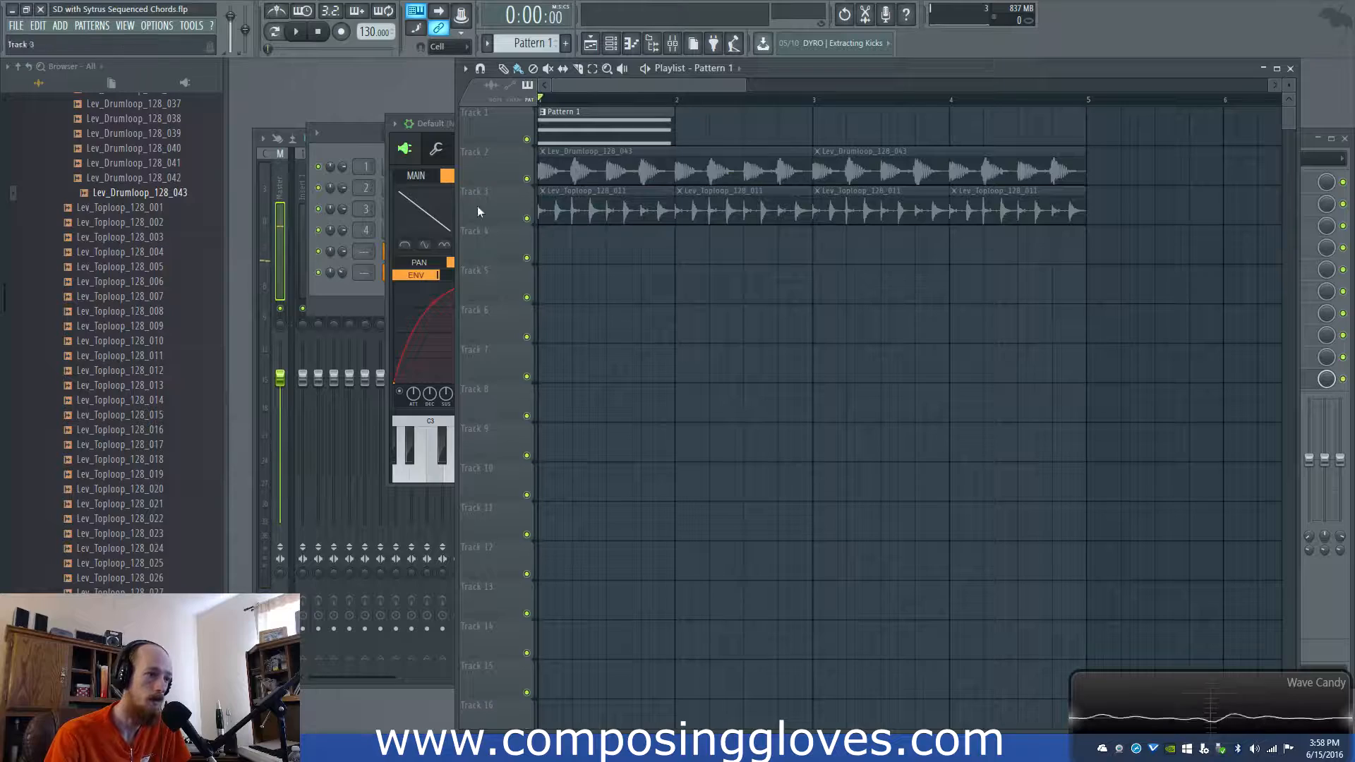
left_click(391, 178)
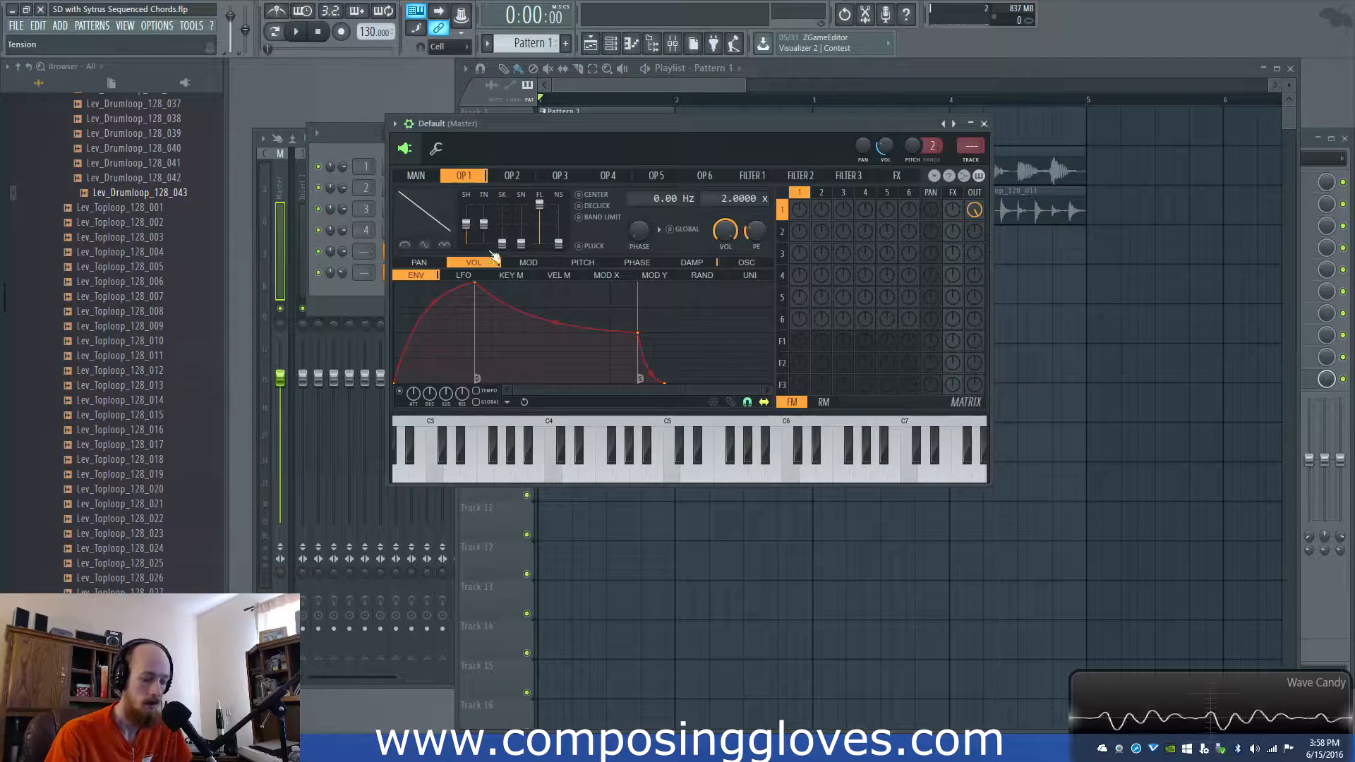
key("space")
left_click(506, 401)
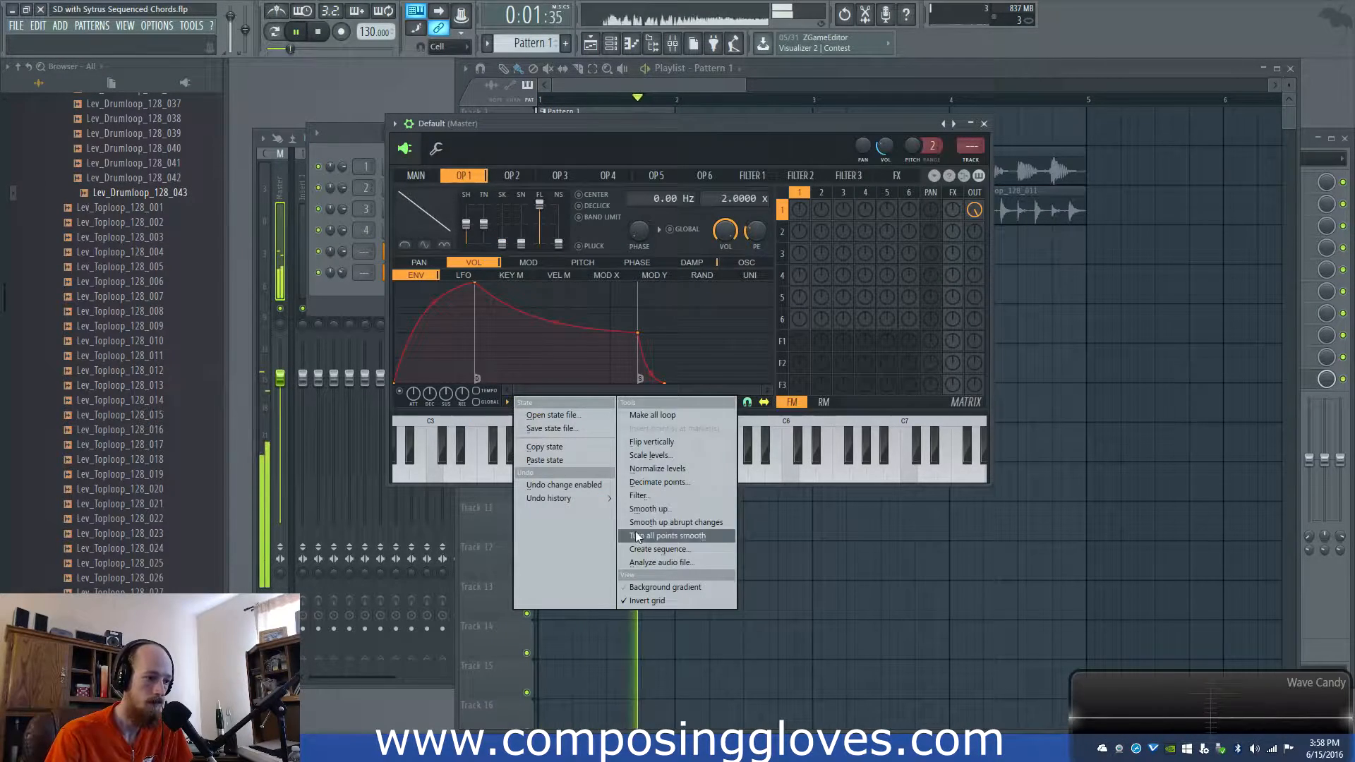
left_click(694, 549)
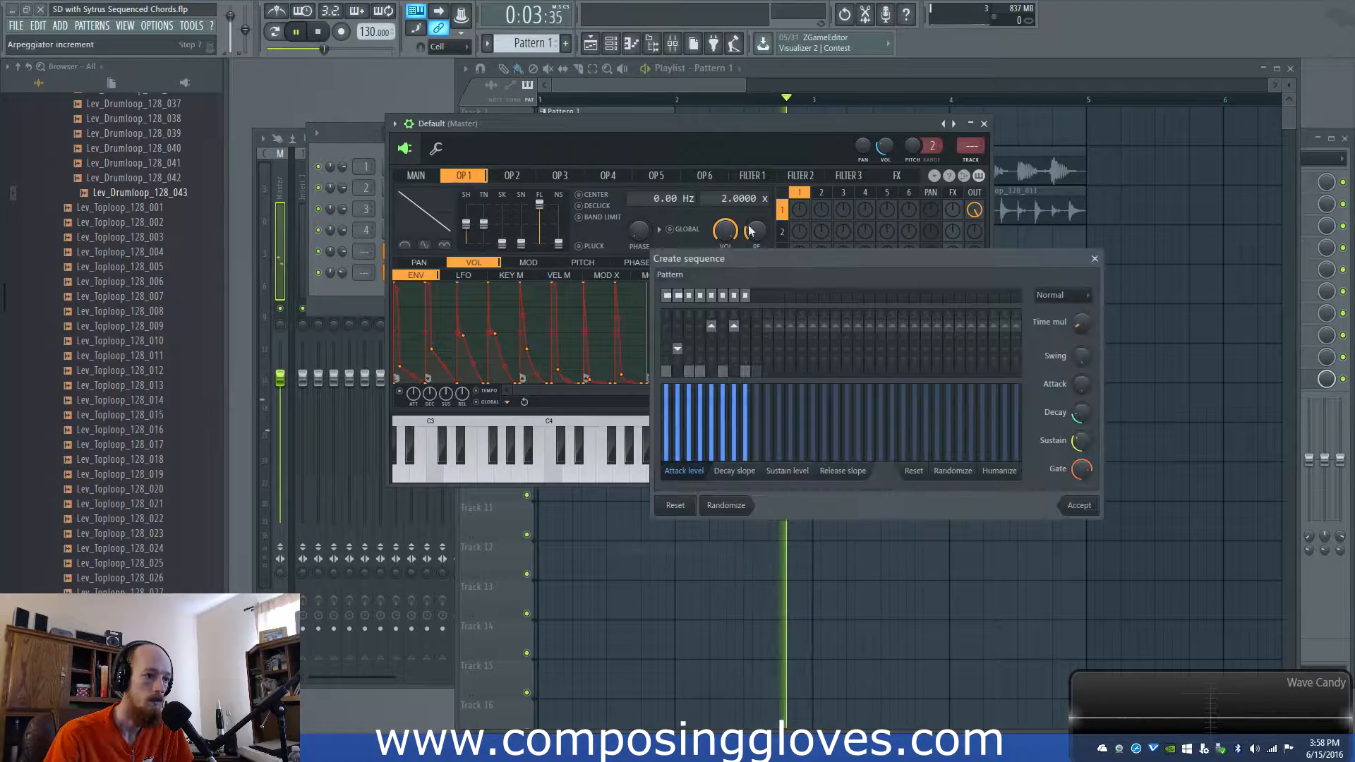
left_click(1095, 259)
key("space")
- Select bar 1 of the playlist as the loop region and bring the Sytrus window back up
left_click_drag(677, 100, 509, 109)
key("F6")
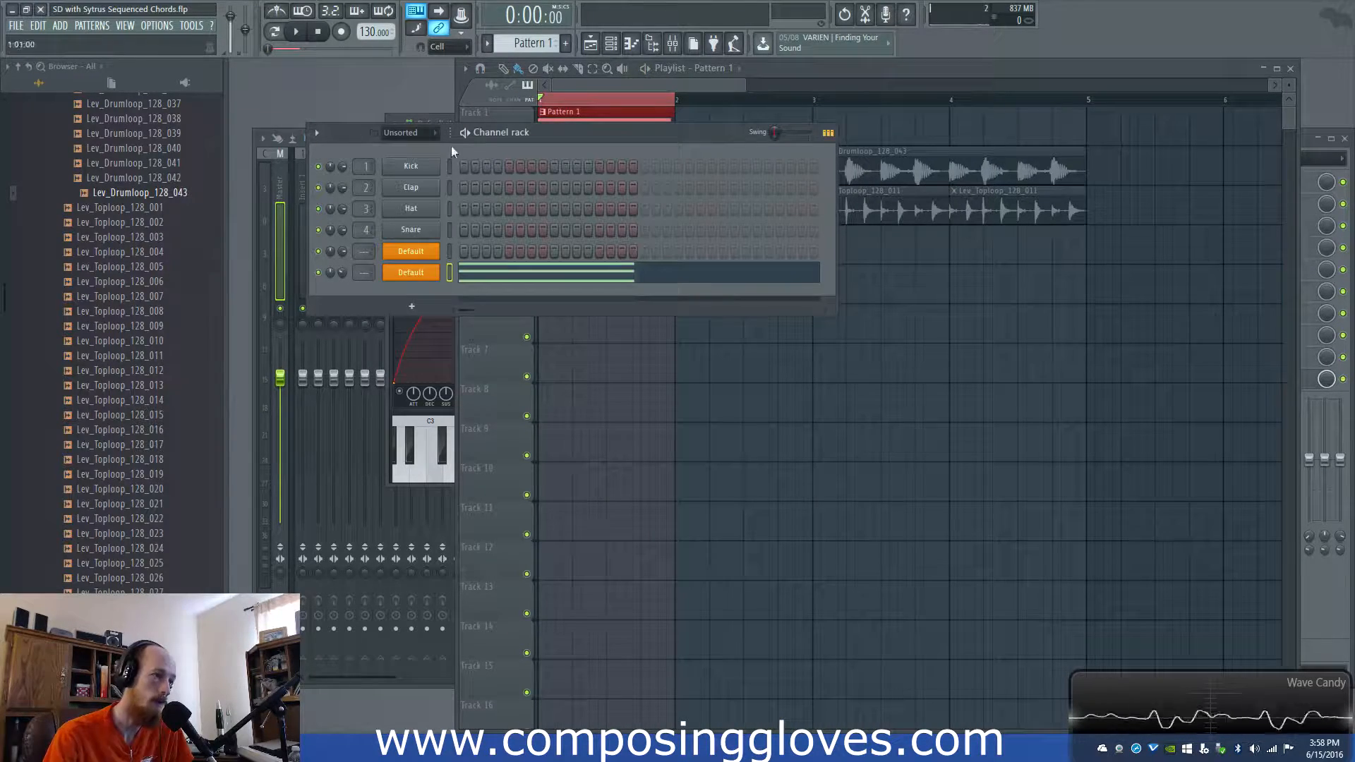
left_click(396, 414)
- During playback, create a sequence on operator 1's volume envelope, clearing its eight arpeggiator increments and setting new ones on steps 2, 4, 6 and 8
key("space")
left_click(507, 402)
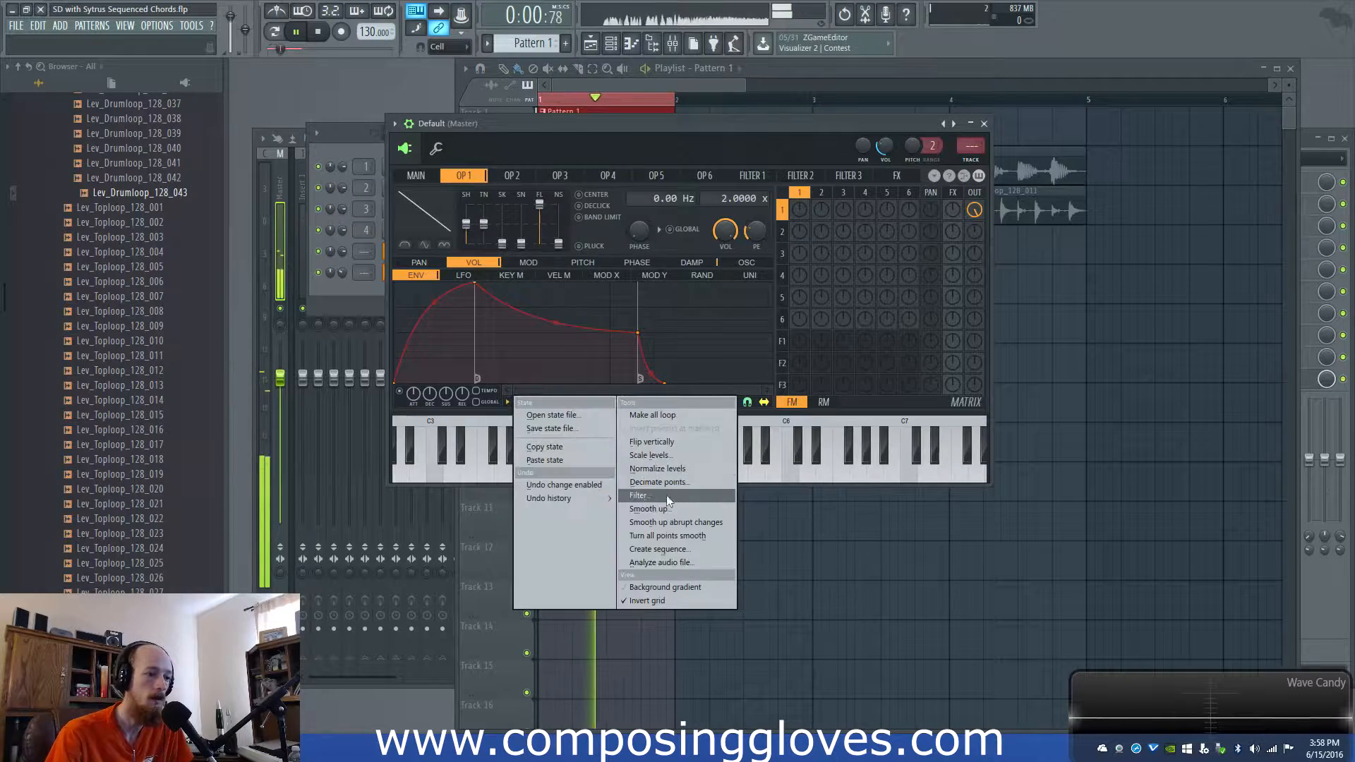
left_click(696, 552)
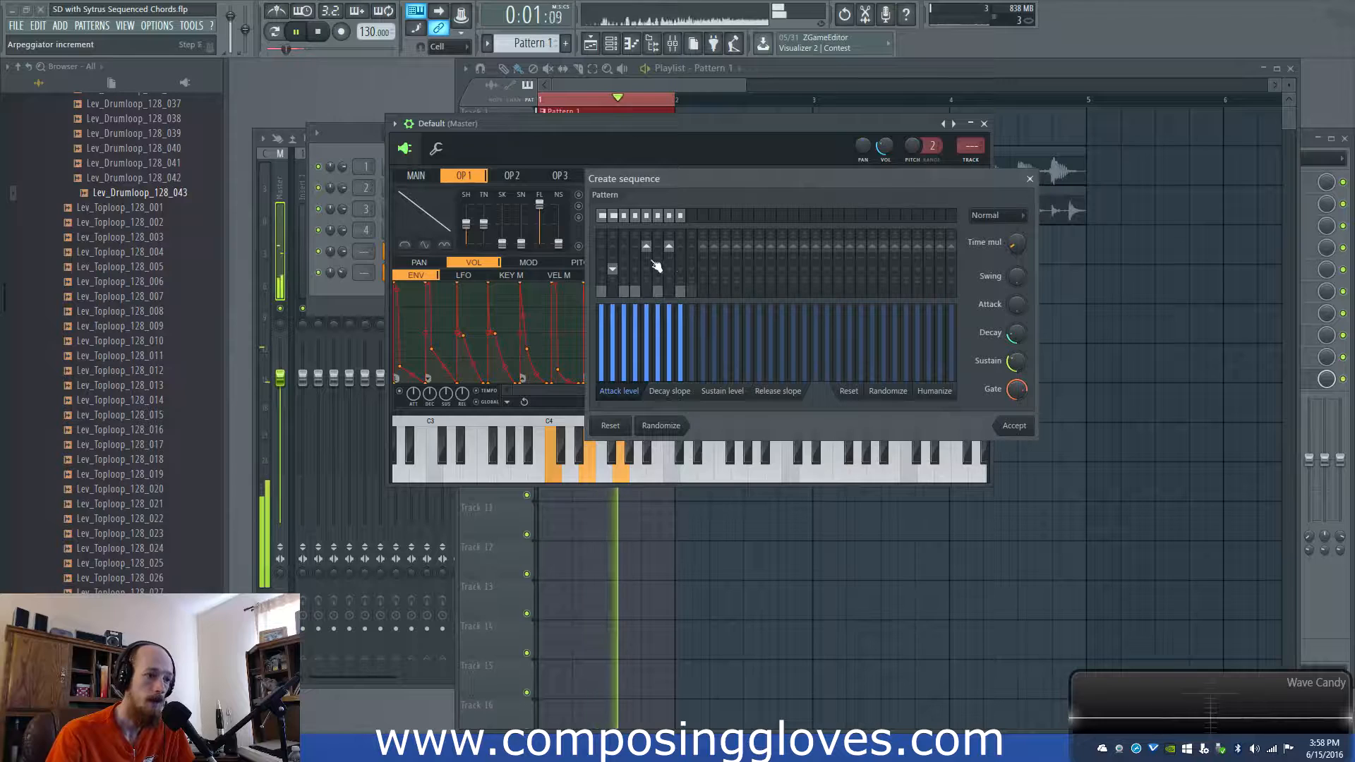
left_click_drag(605, 296, 675, 303)
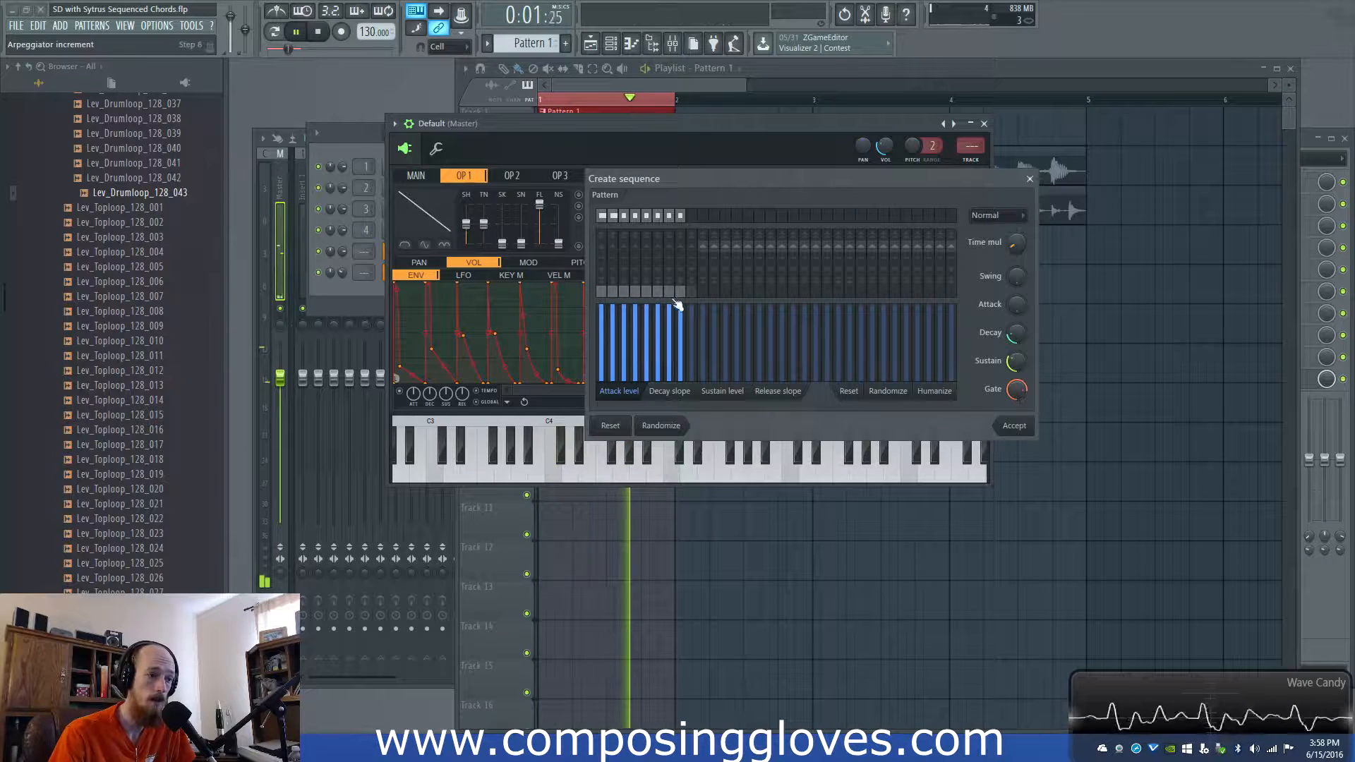
left_click(613, 247)
left_click(635, 269)
left_click(658, 235)
left_click(680, 247)
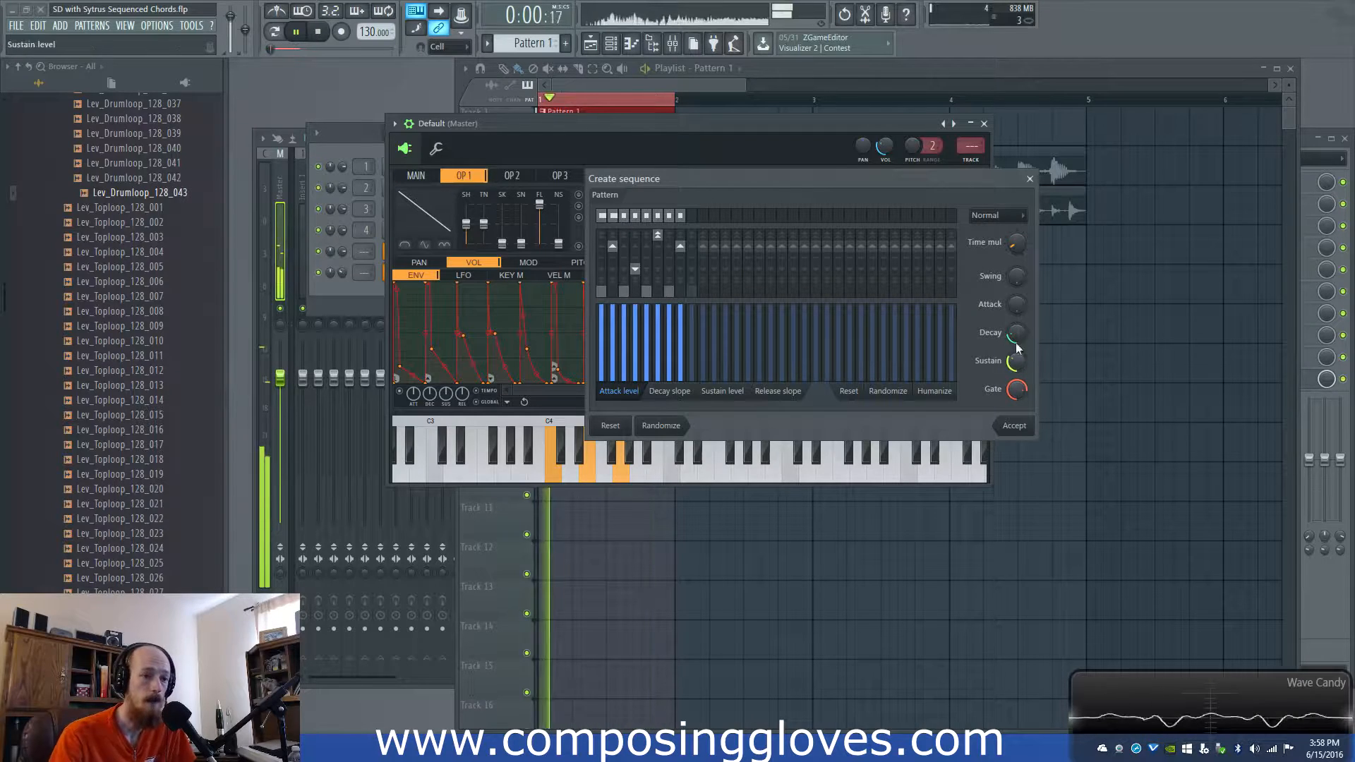
- Raise the sequence's sustain to maximum, lower its gate, and bring the attack back down after trying a longer one
left_click_drag(706, 177, 908, 180)
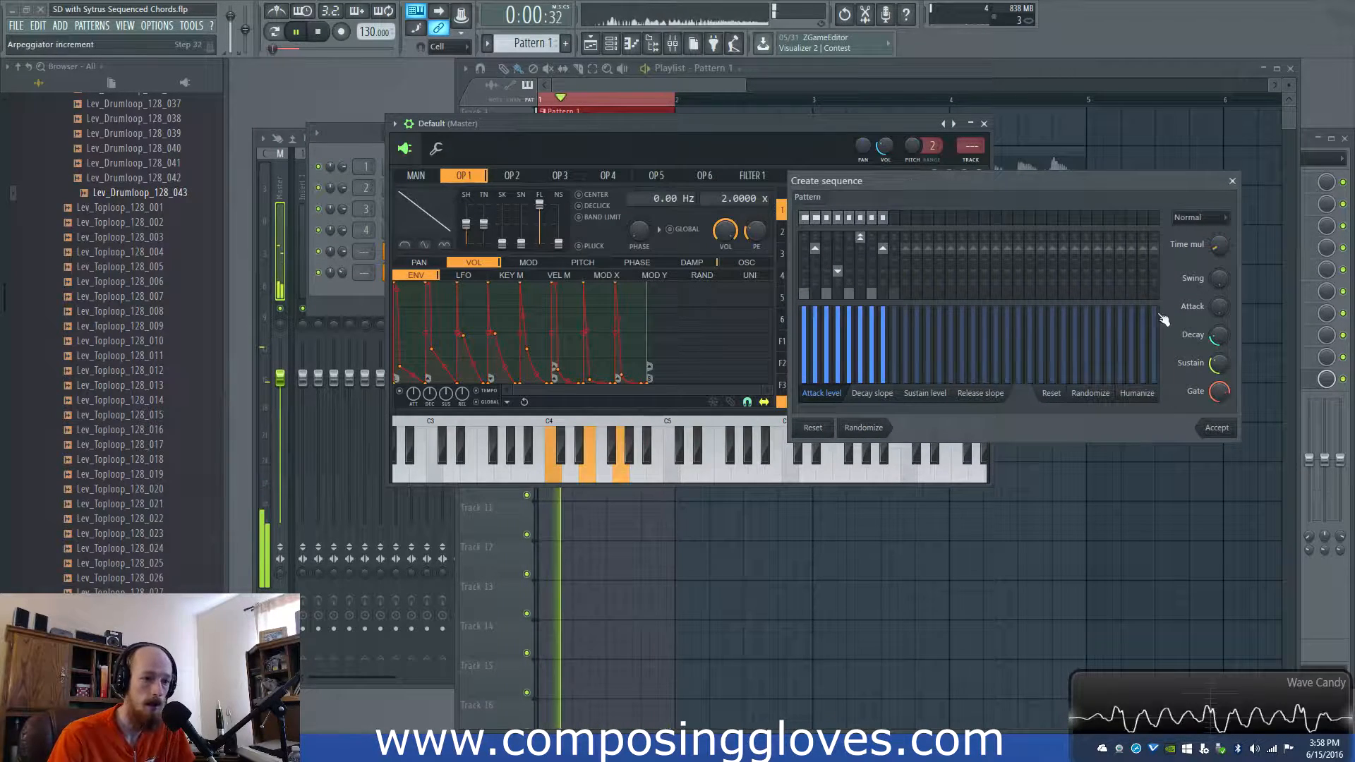
left_click_drag(1219, 335, 1219, 314)
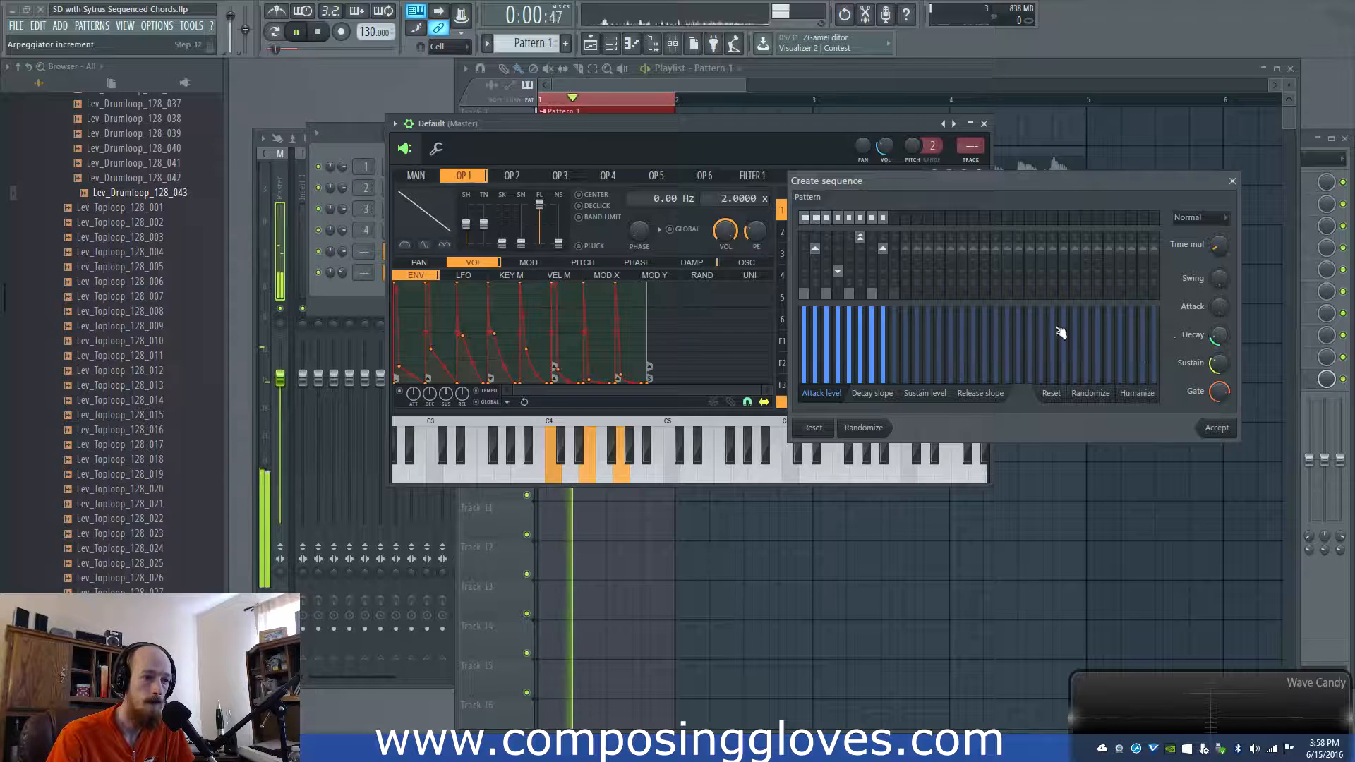
left_click_drag(1221, 364, 1220, 294)
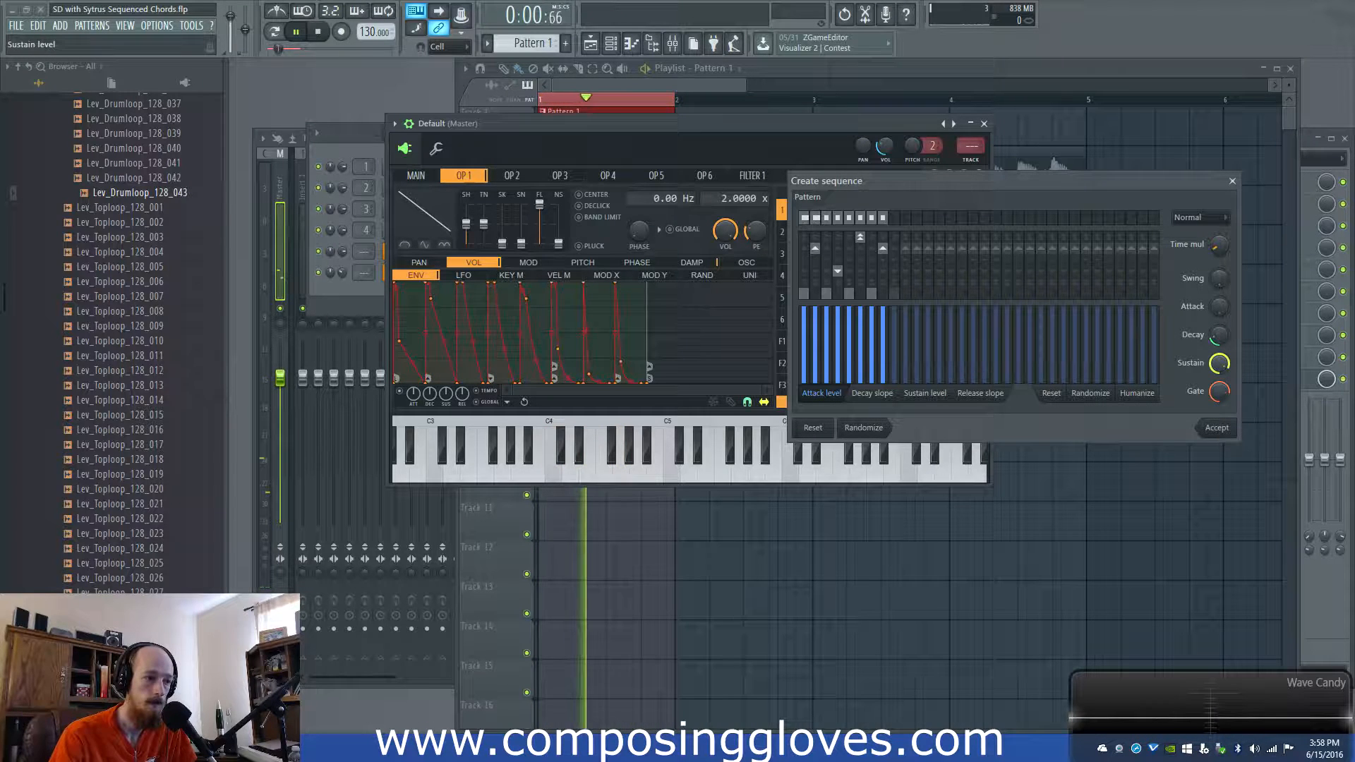
mouse_move(1220, 392)
left_mouse_down()
mouse_move(1220, 420)
mouse_move(1224, 406)
left_mouse_up()
left_click_drag(1220, 305, 1220, 282)
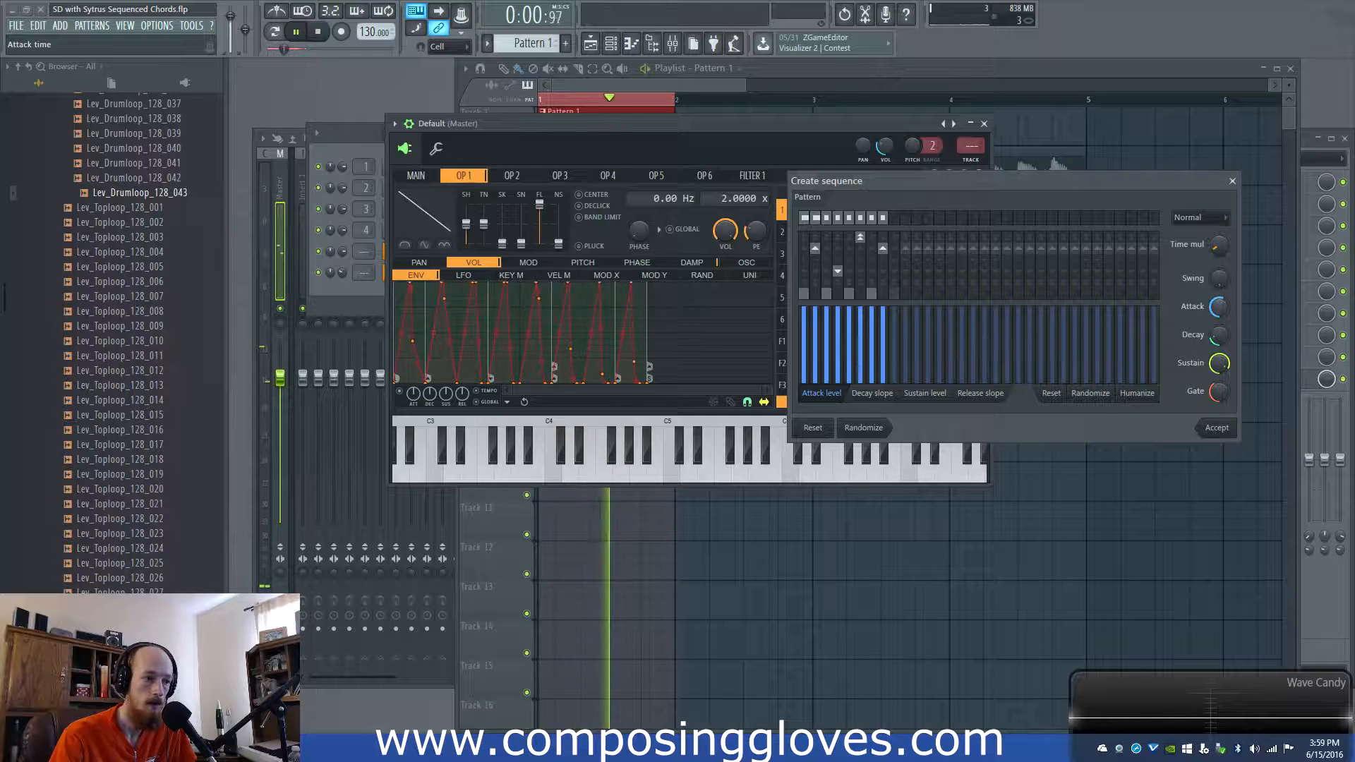
left_click_drag(1224, 314, 1223, 336)
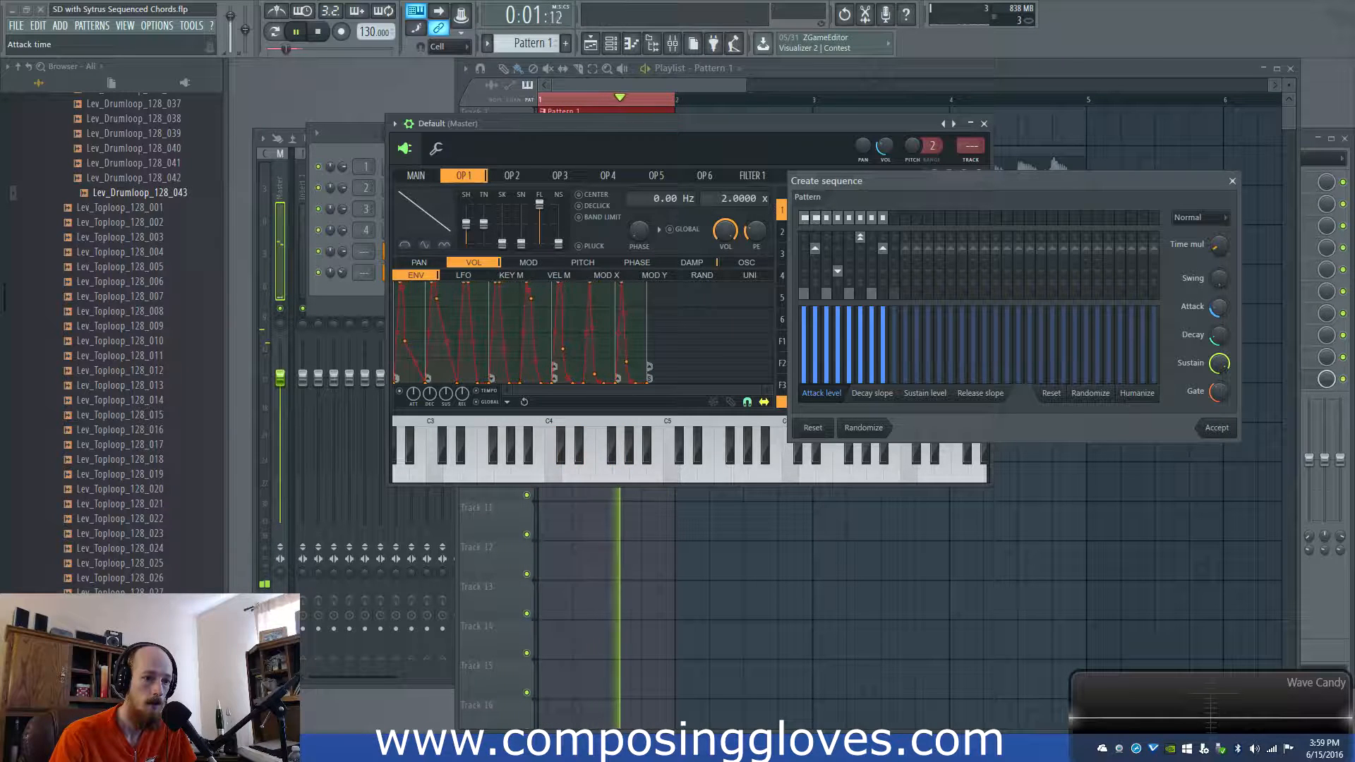
left_click_drag(1224, 314, 1224, 329)
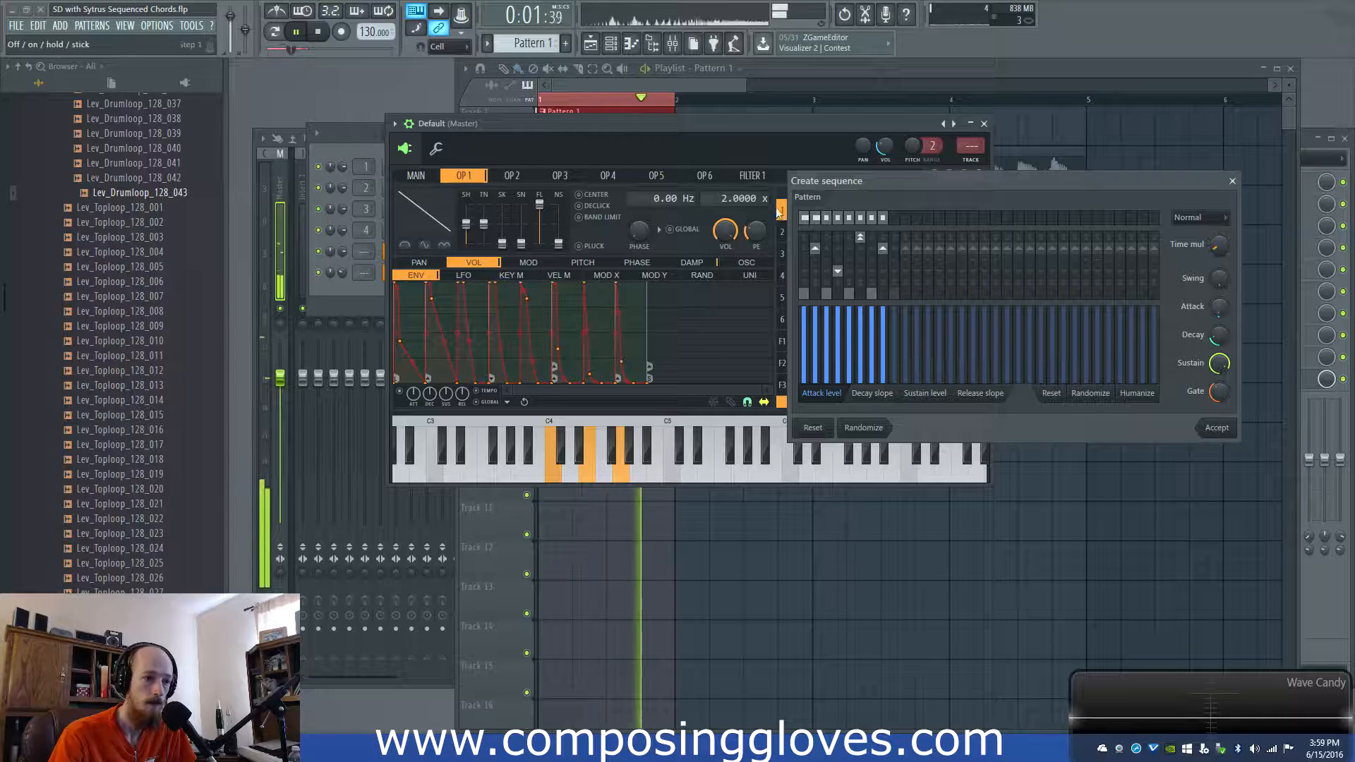
- Vary the decay slope, sustain level and release slope of individual steps in the sequence
left_click(873, 393)
mouse_move(819, 344)
left_mouse_down()
mouse_move(878, 349)
mouse_move(823, 347)
left_mouse_up()
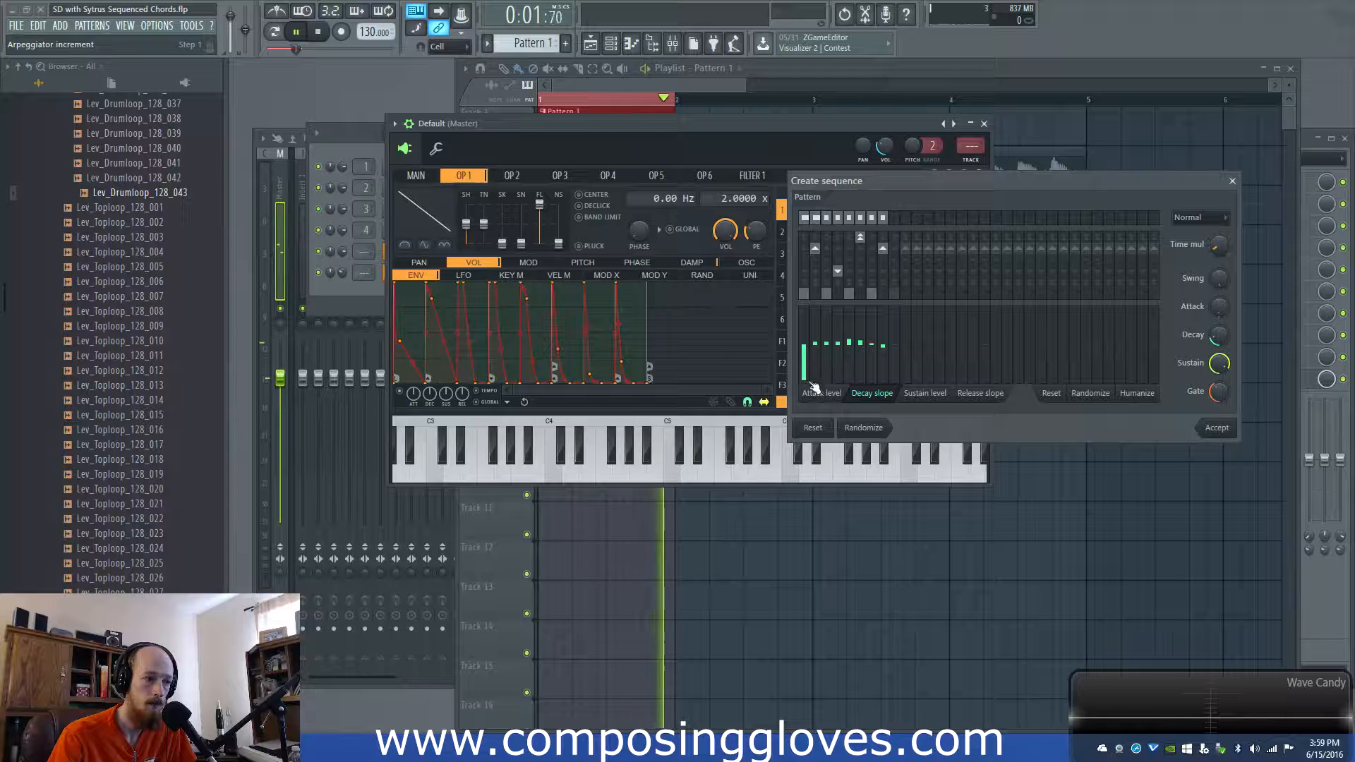
left_click(919, 395)
left_click_drag(817, 347, 904, 326)
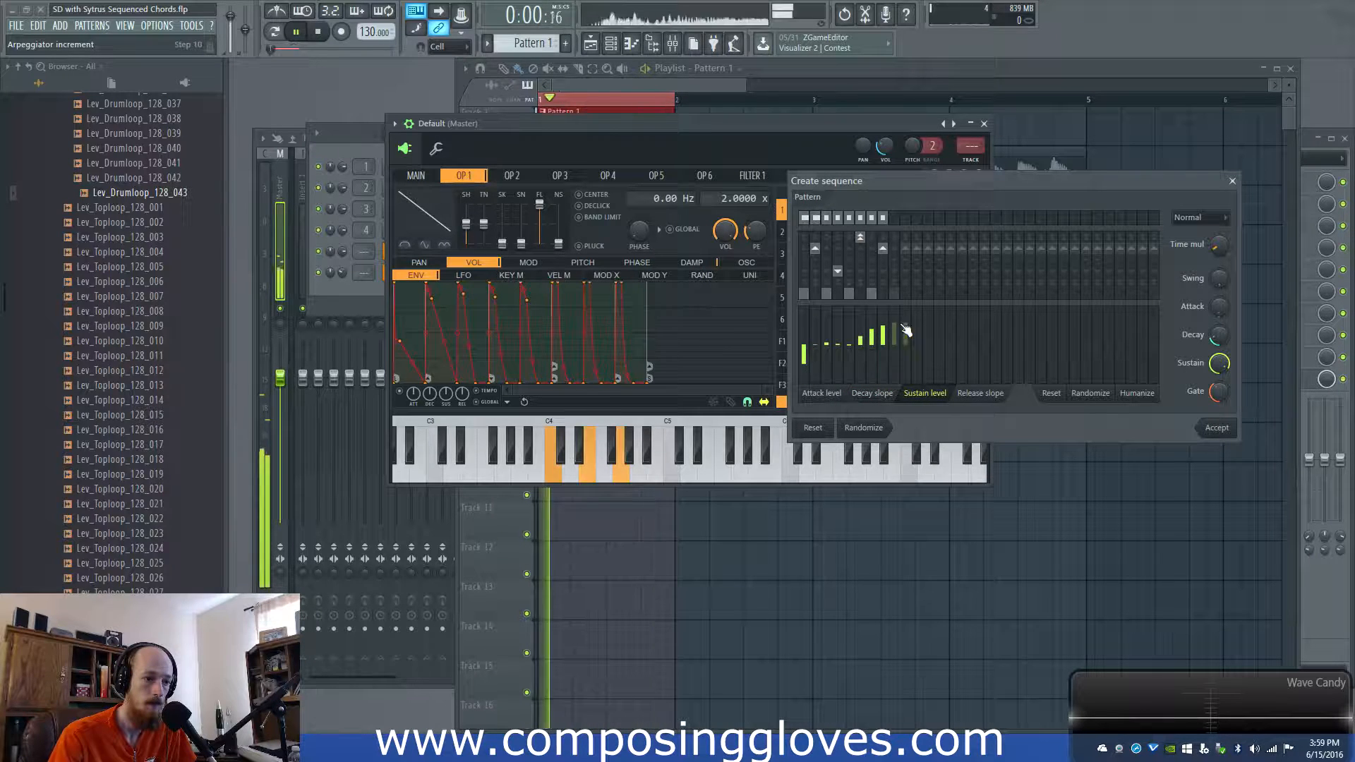
left_click(981, 393)
left_click_drag(882, 343, 882, 334)
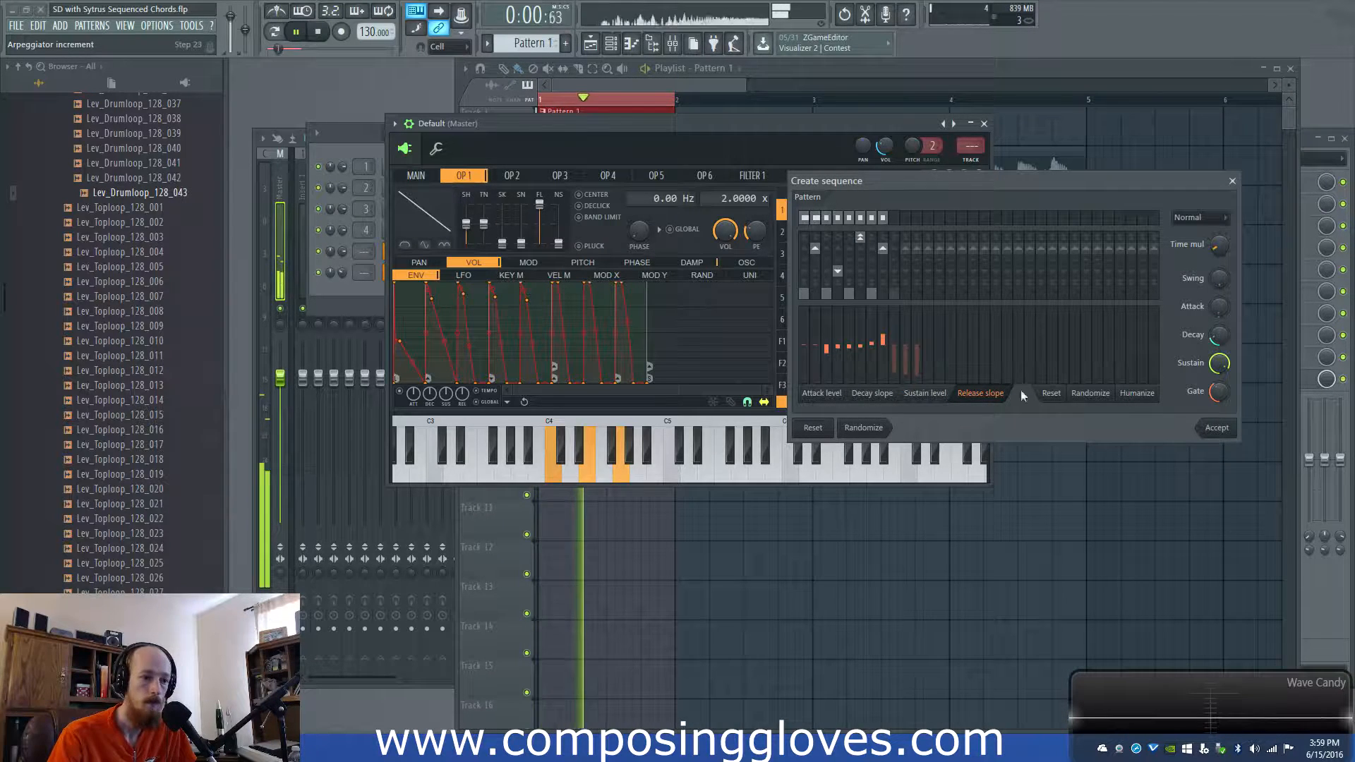
- Return to the sequence's attack levels, accept the sequence for operator 1's volume envelope, and stop playback
left_click(840, 396)
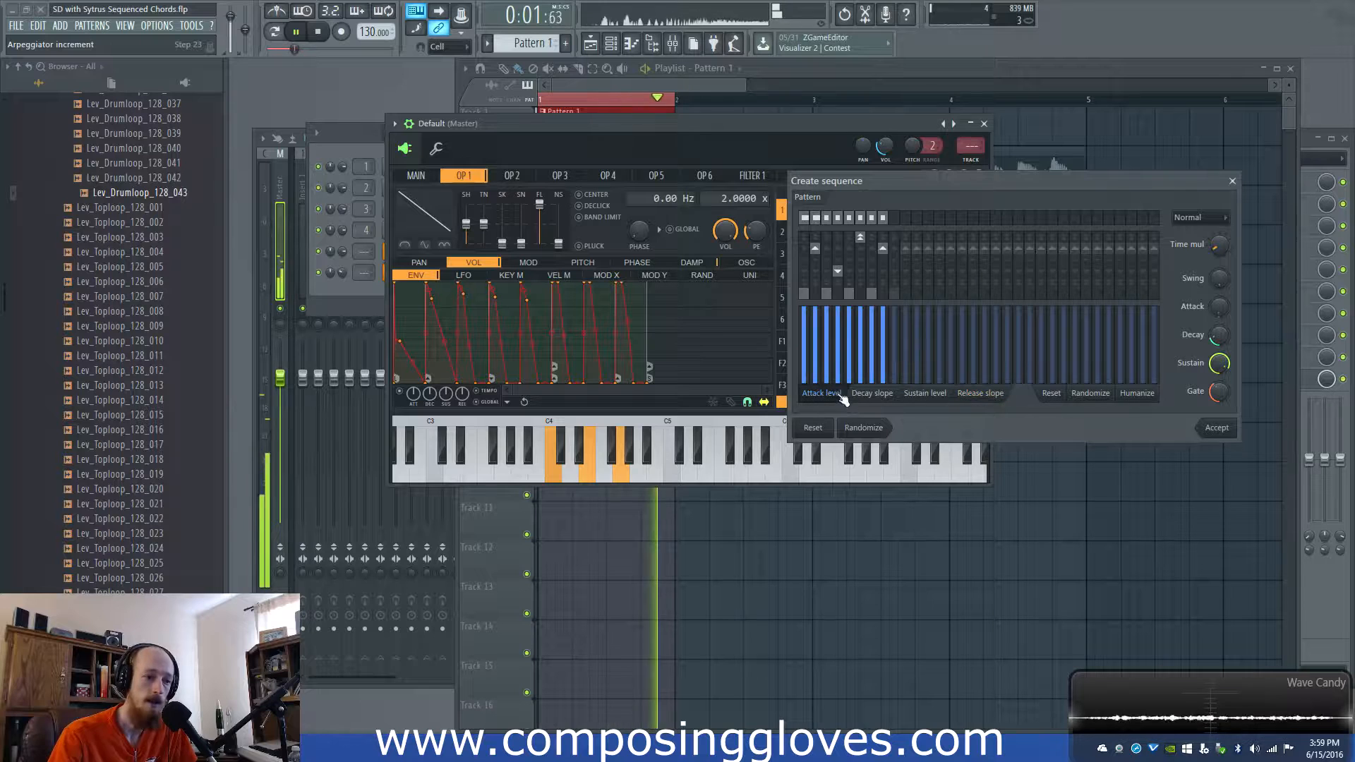
left_click(844, 276)
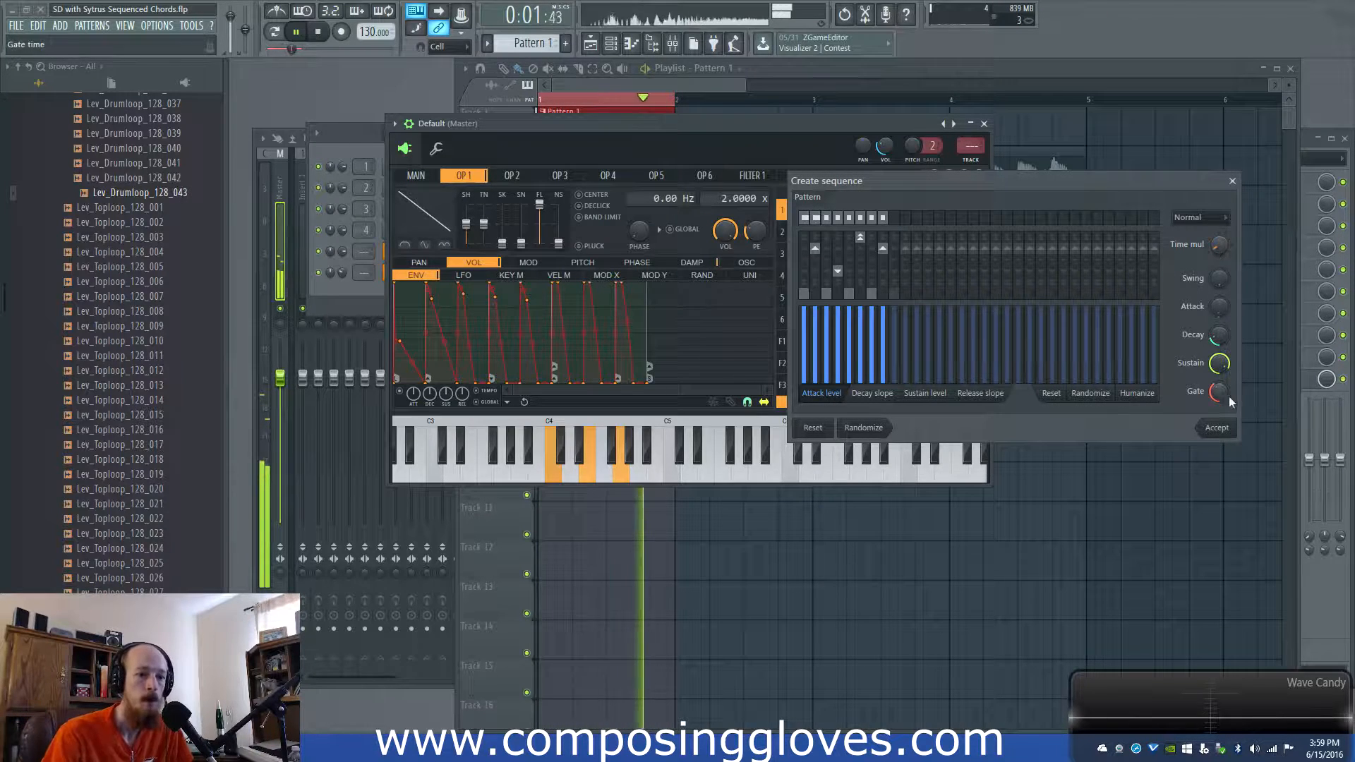
left_click(1216, 427)
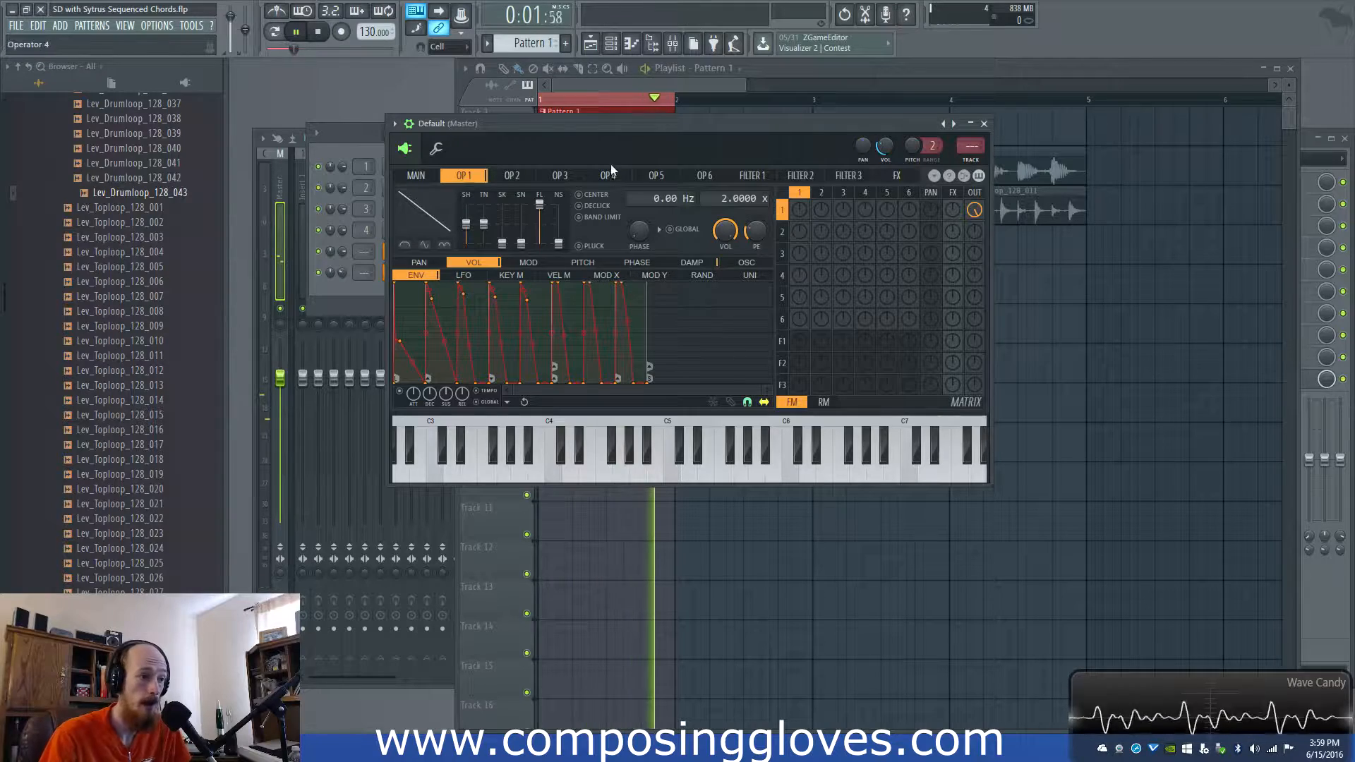
key("space")
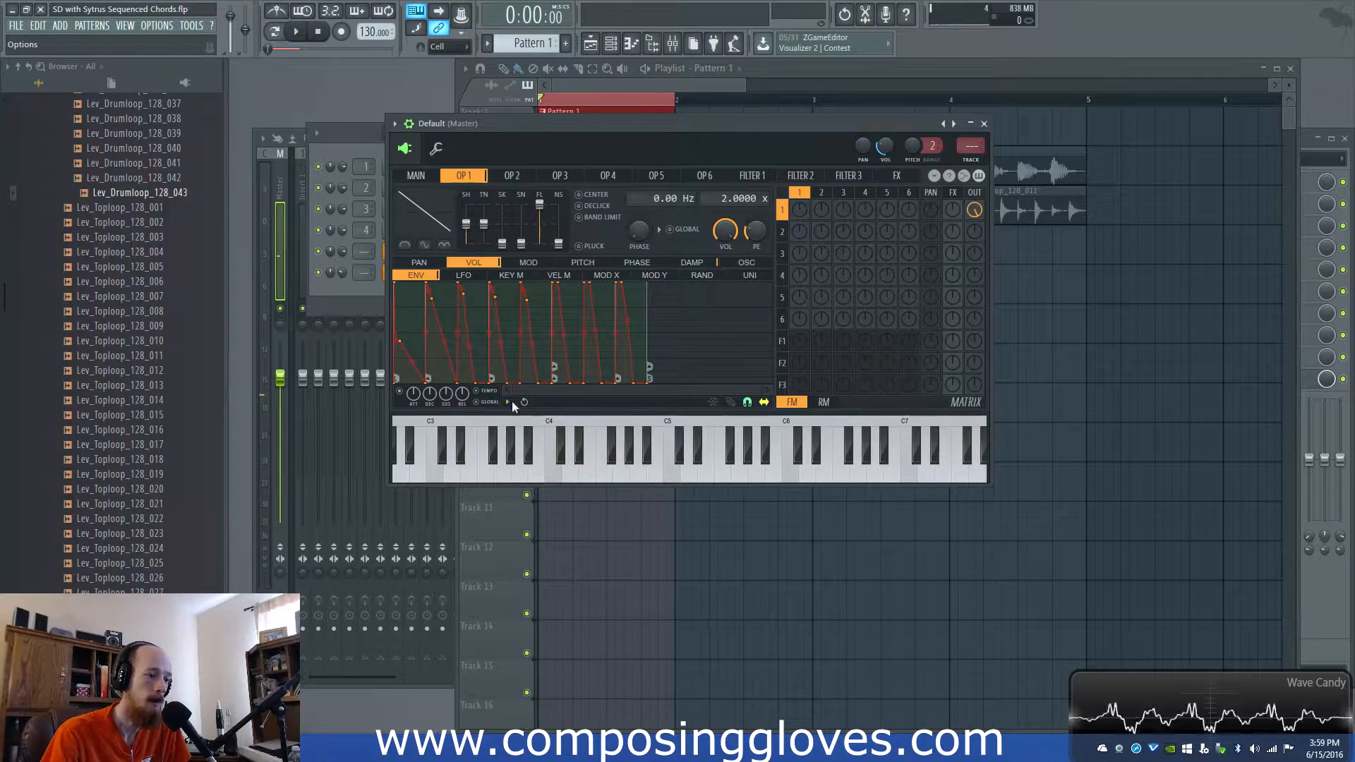
- Adjust the Sytrus channel volume, briefly play back the sequenced chord, and return to the Sytrus window
left_click(515, 402)
left_click(322, 297)
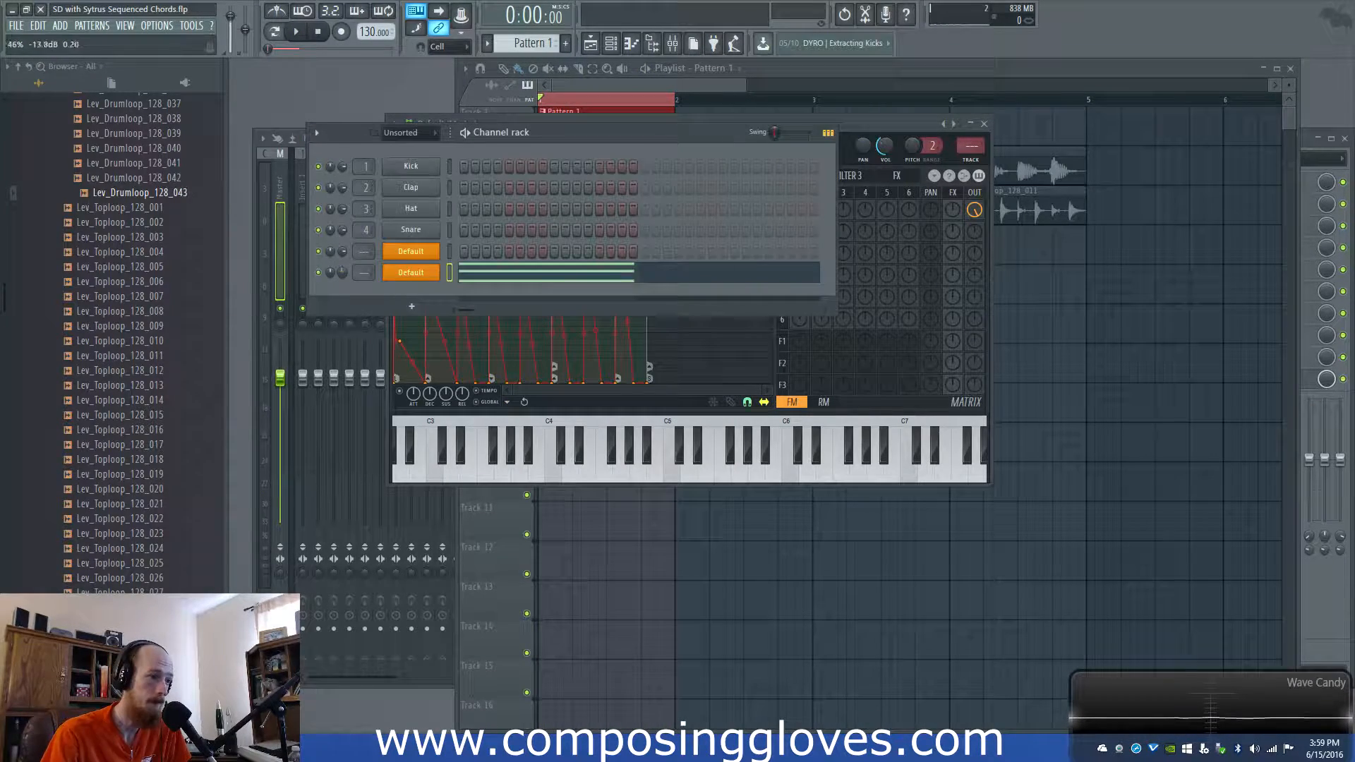
key("space")
key("space")
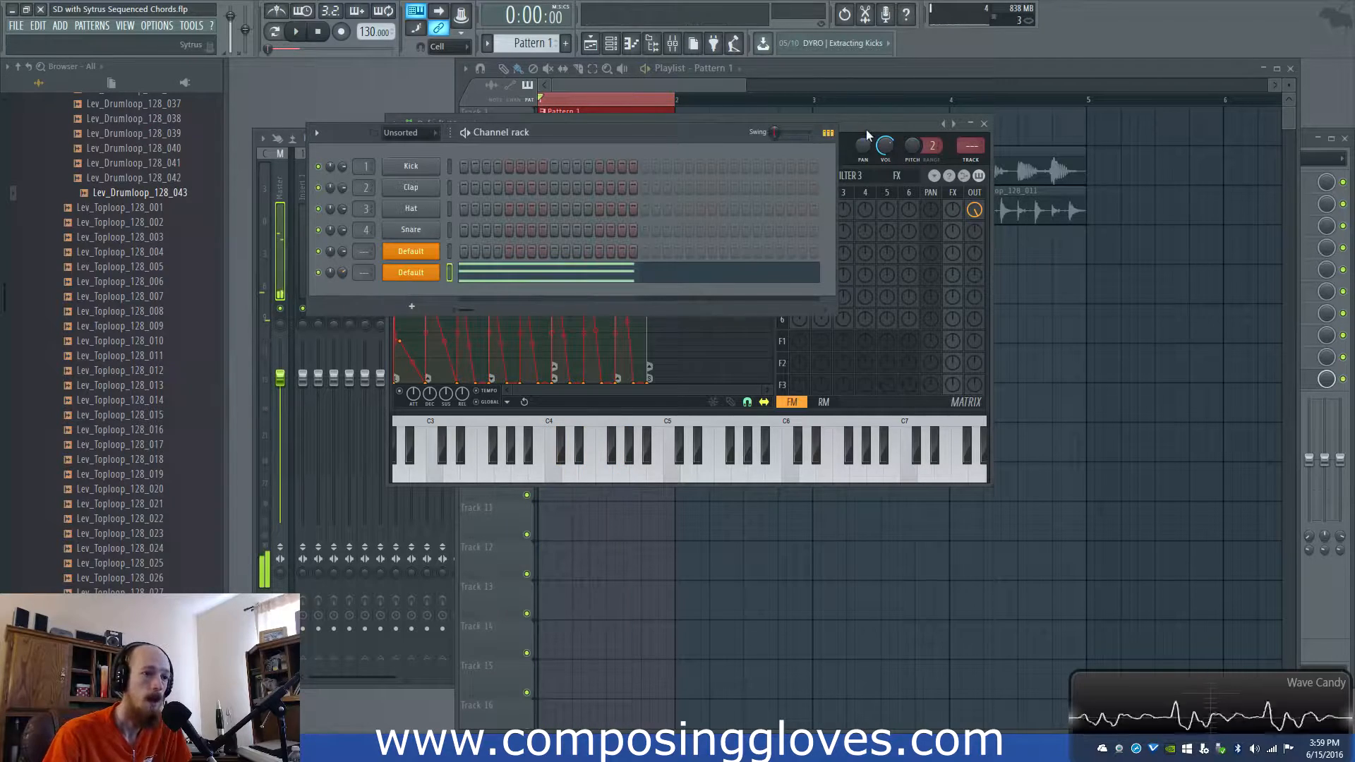
left_click(865, 130)
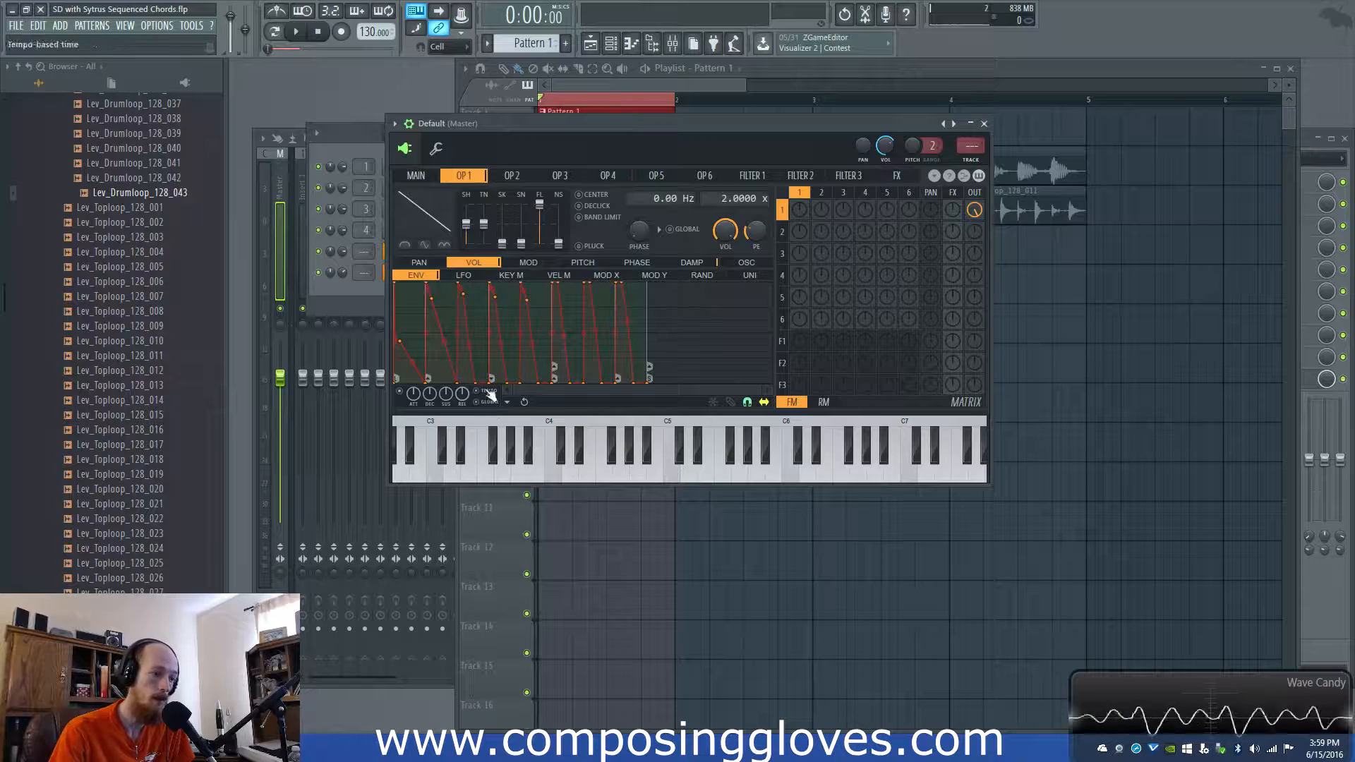
- Send operator 1 to the Sytrus FX section, switch on the reverb, and audition the chord
left_click(957, 210)
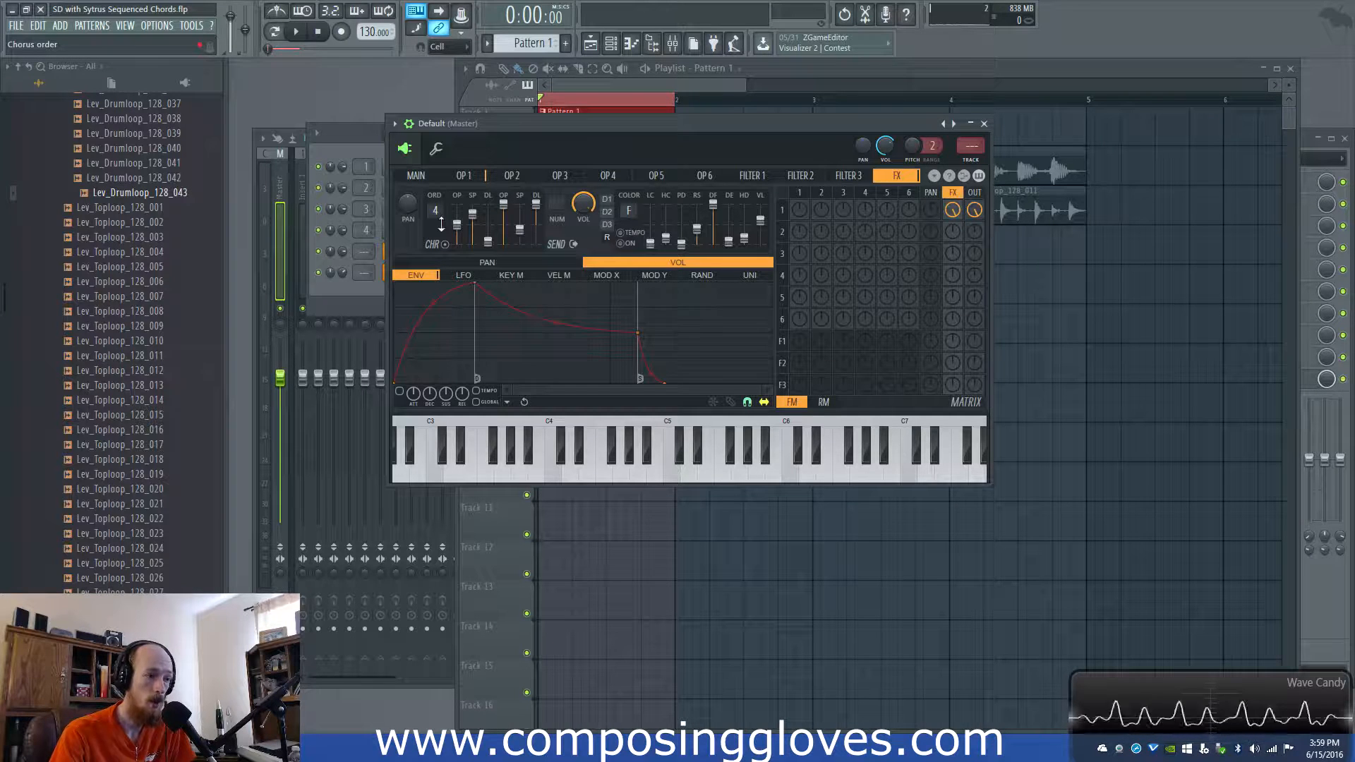
left_click(620, 243)
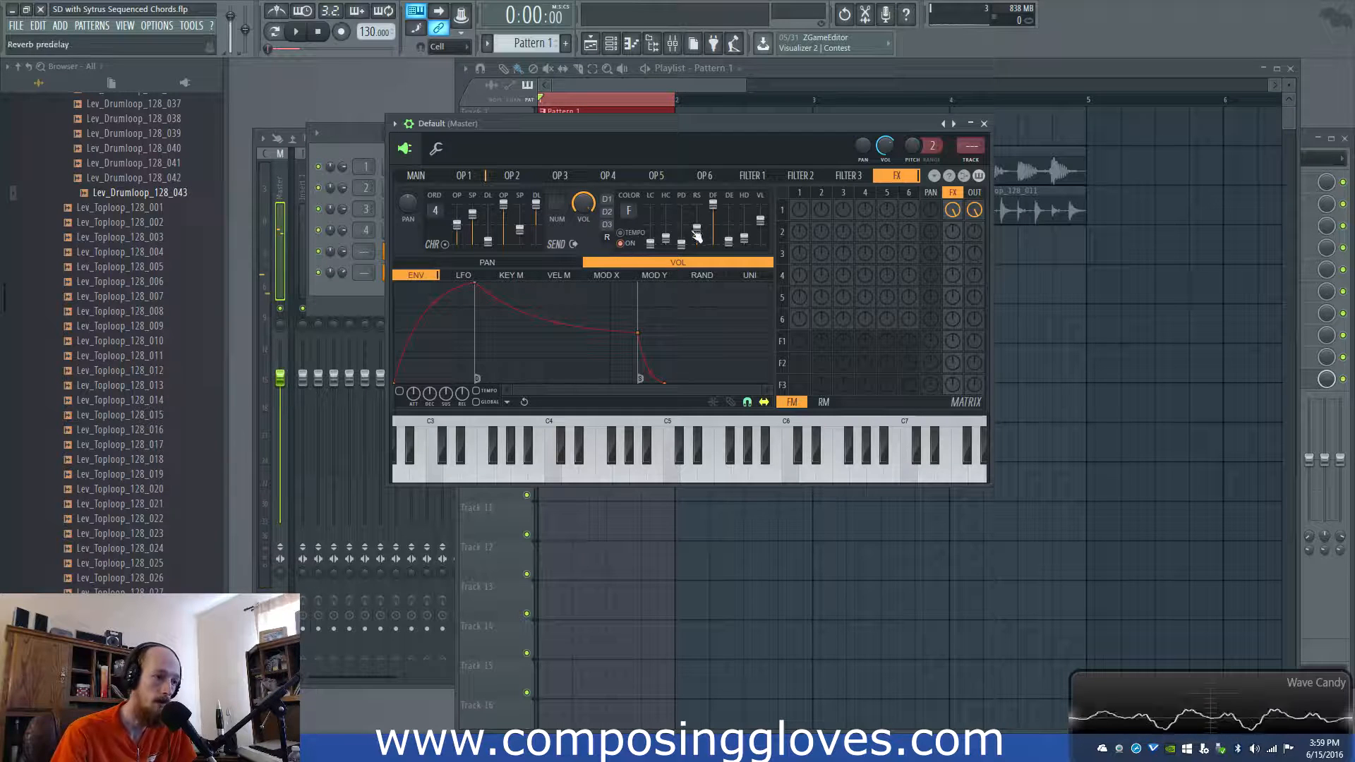
key("space")
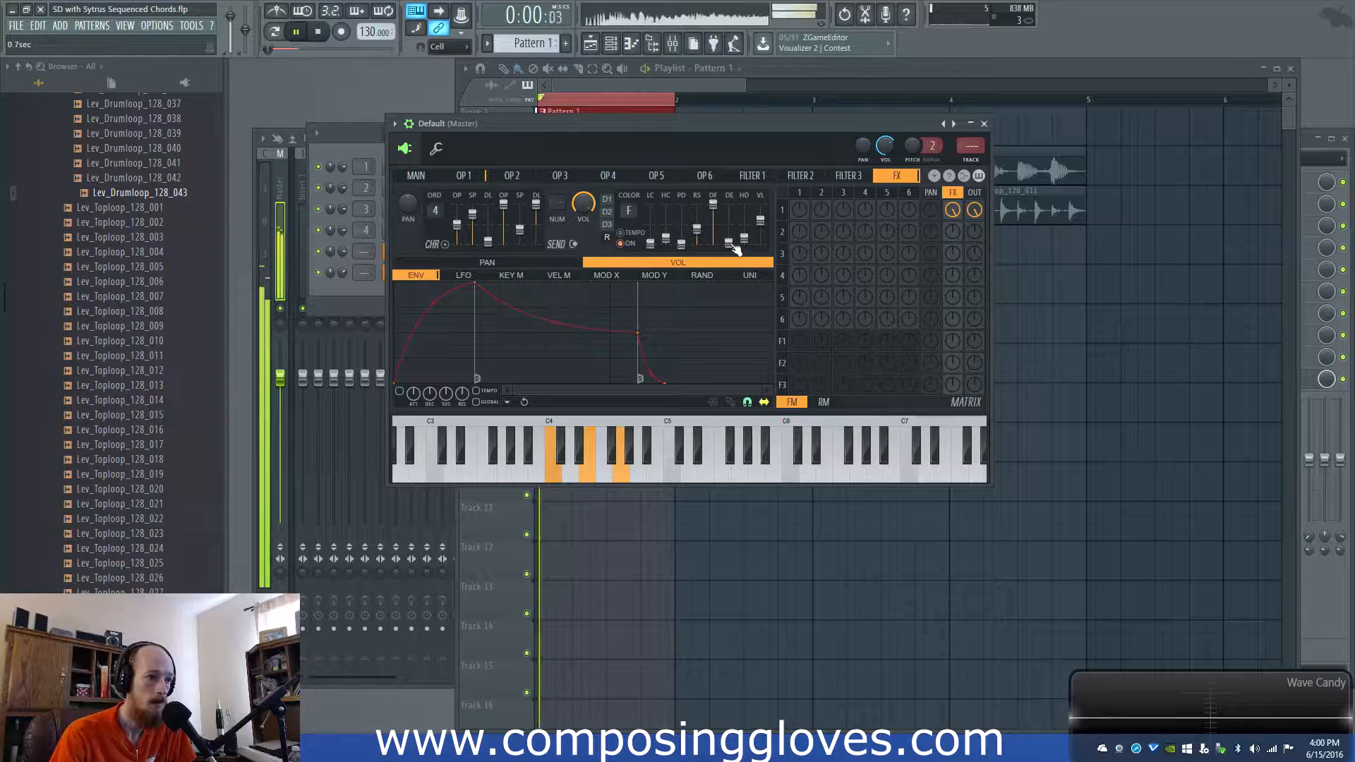
key("space")
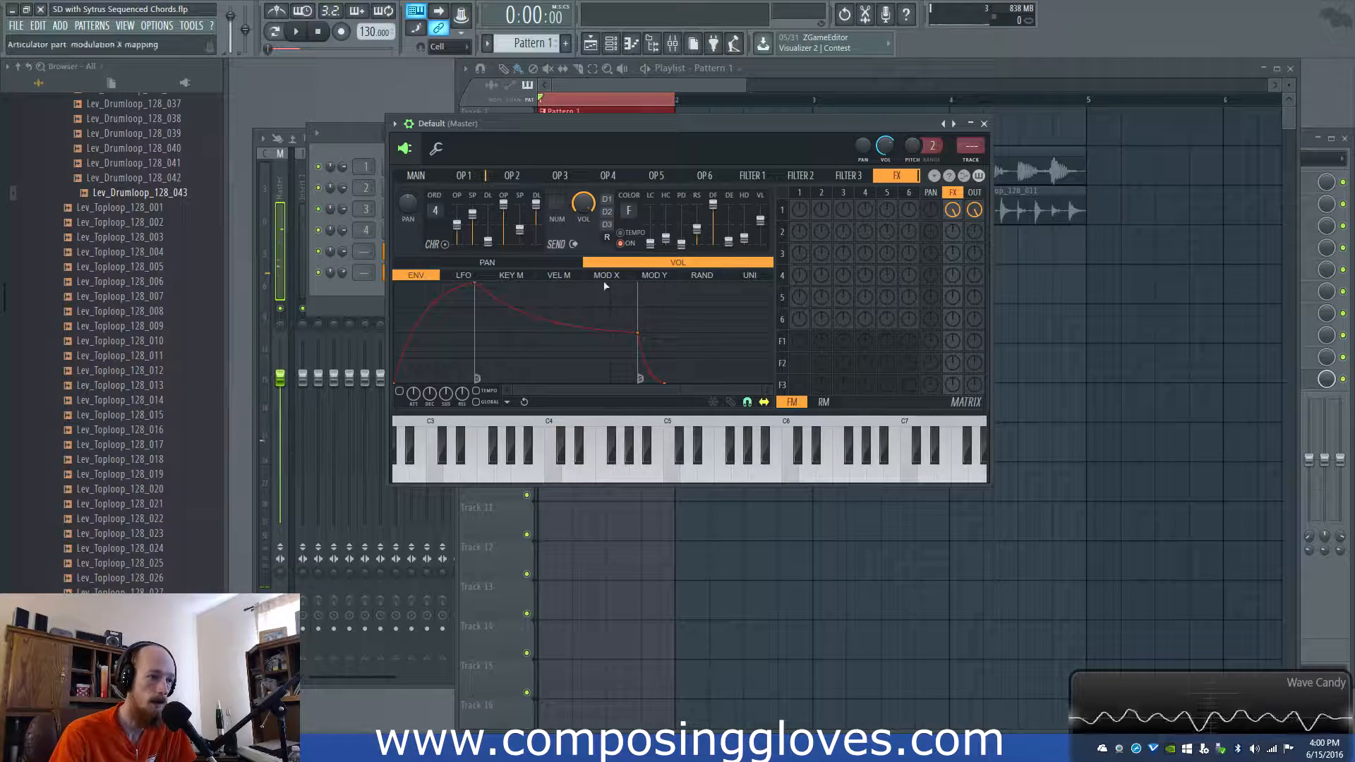
left_click(516, 405)
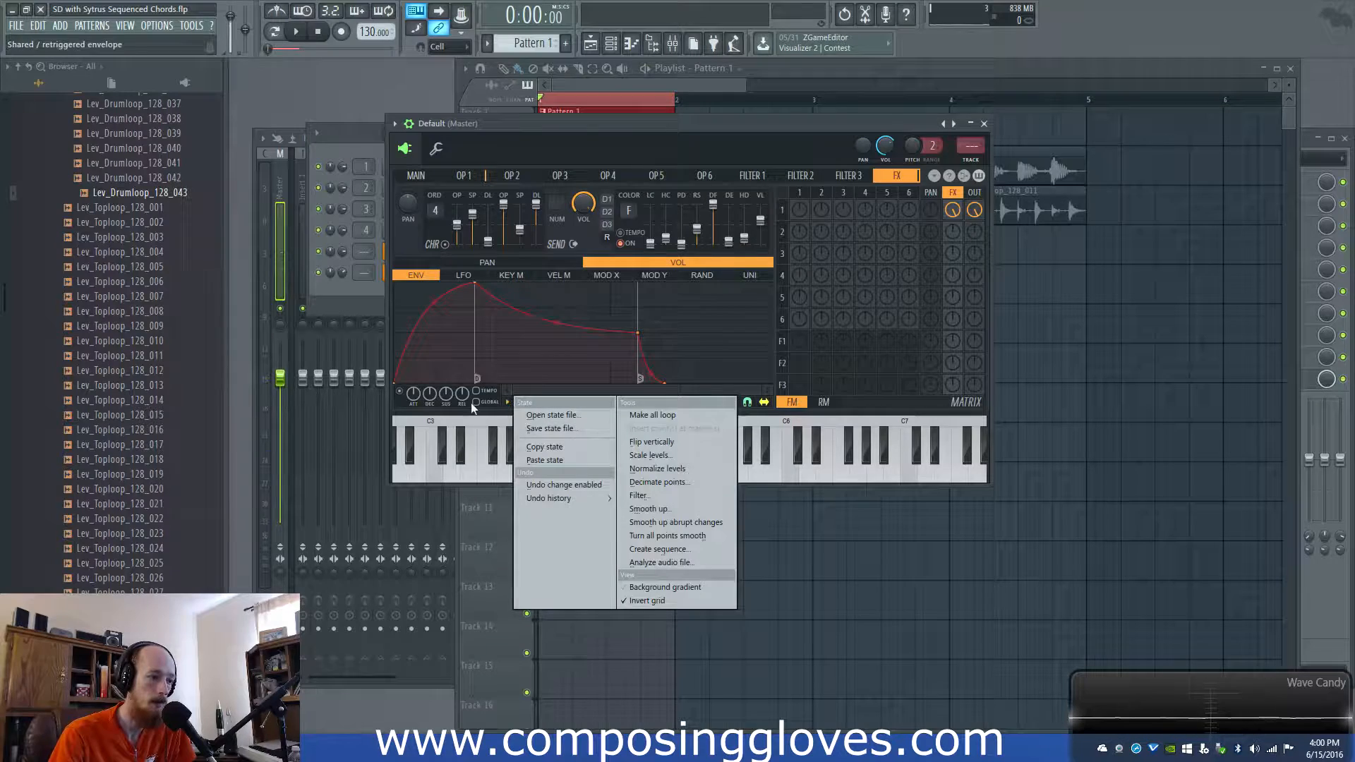
left_click(546, 389)
- Paste the chords back into bars 2 to 4 of the Sytrus pattern and clear the playlist's bar 1 loop selection
left_click(677, 83)
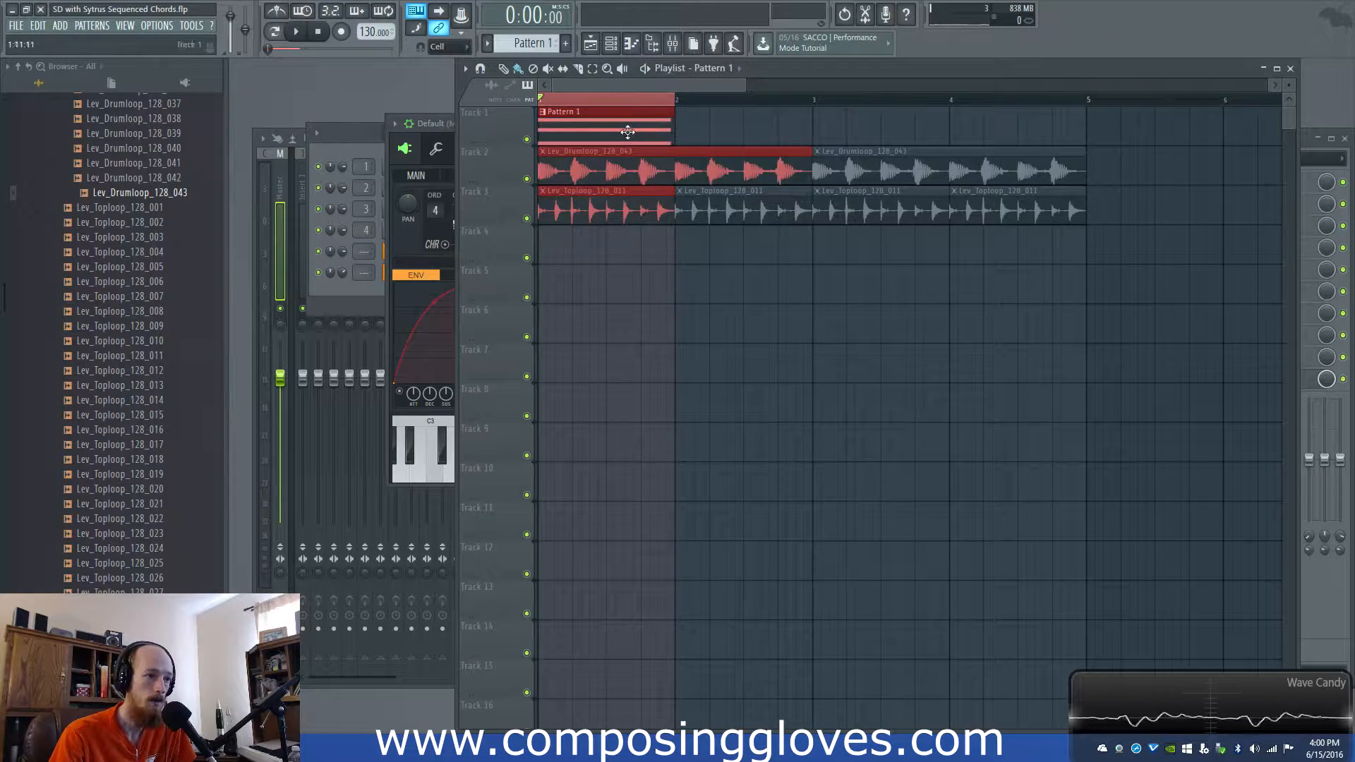
double_click(627, 130)
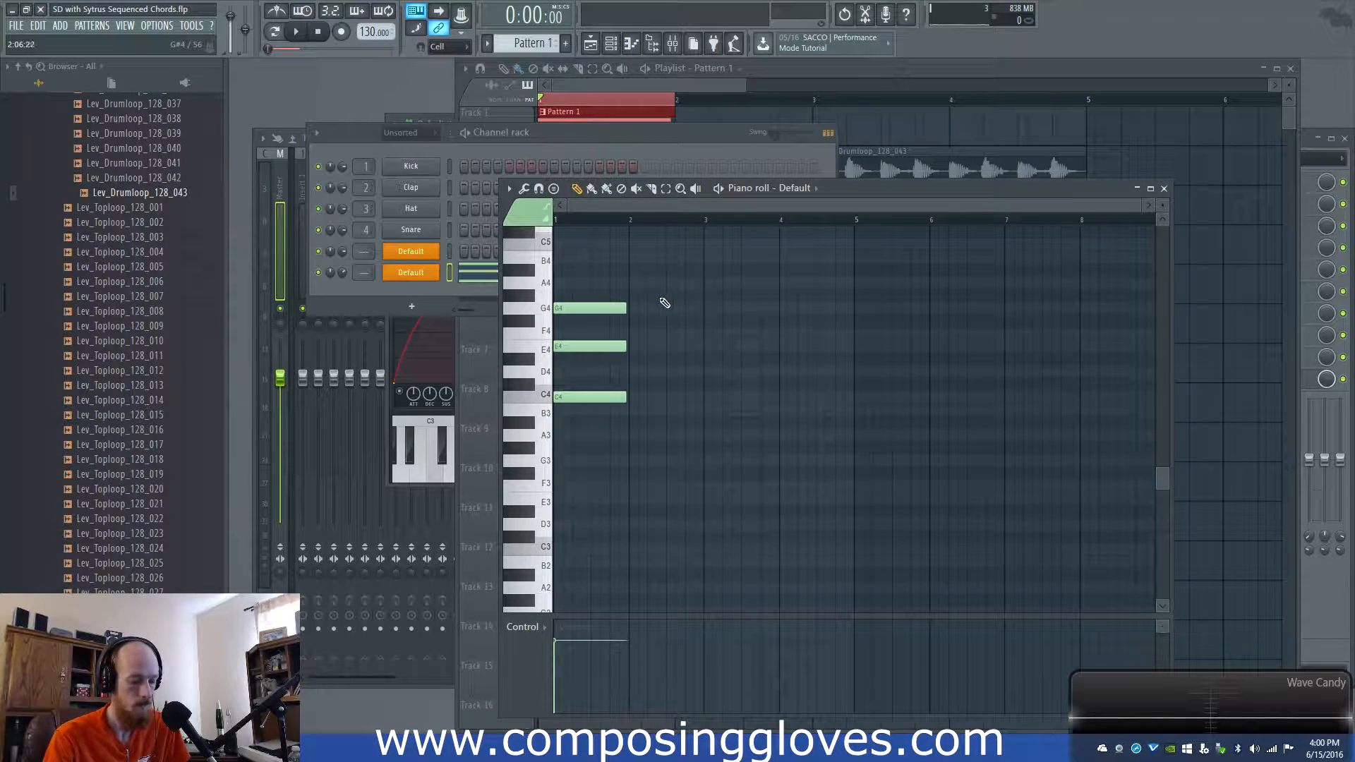
key("ctrl+v")
left_click_drag(598, 307, 675, 313)
left_click_drag(670, 101, 639, 101)
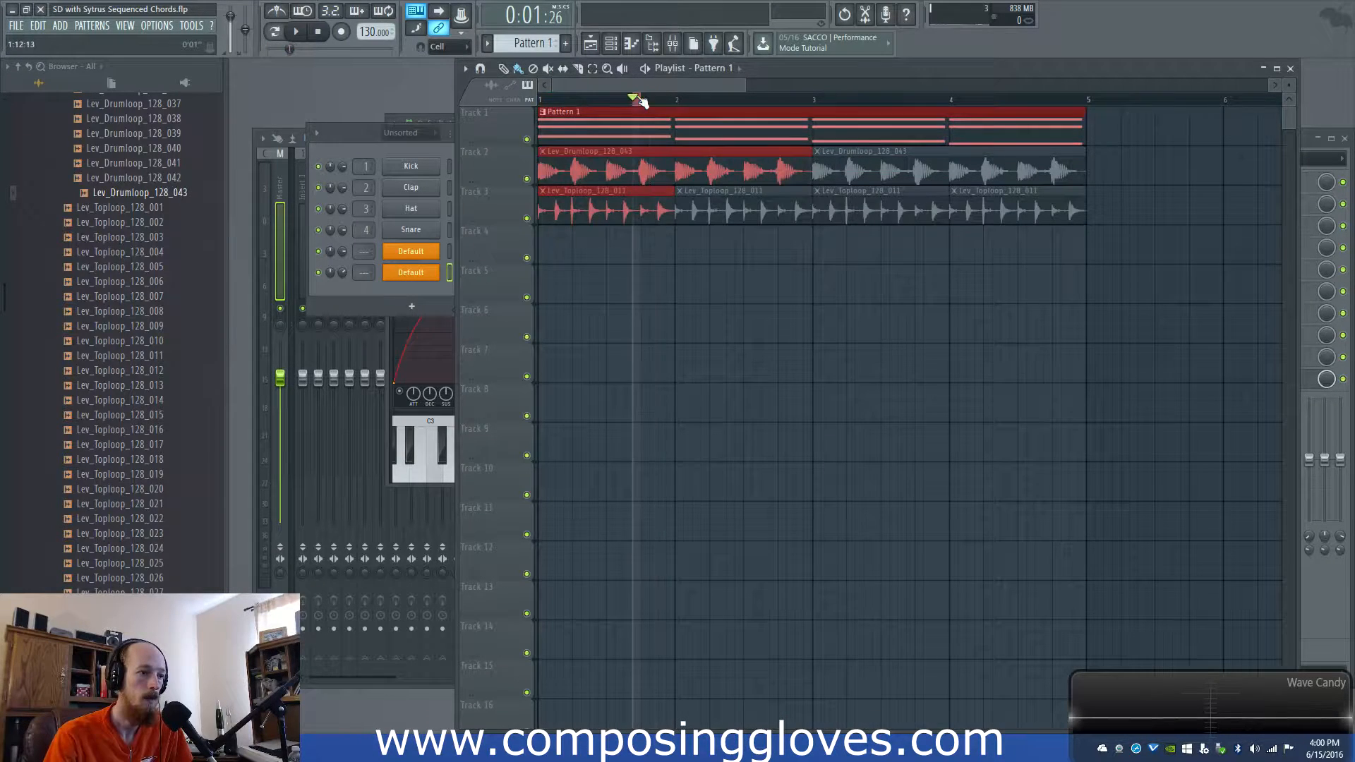
- Deselect the playlist clips, reopen the Sytrus channel, and audition the chords through the FX section
left_click(648, 101)
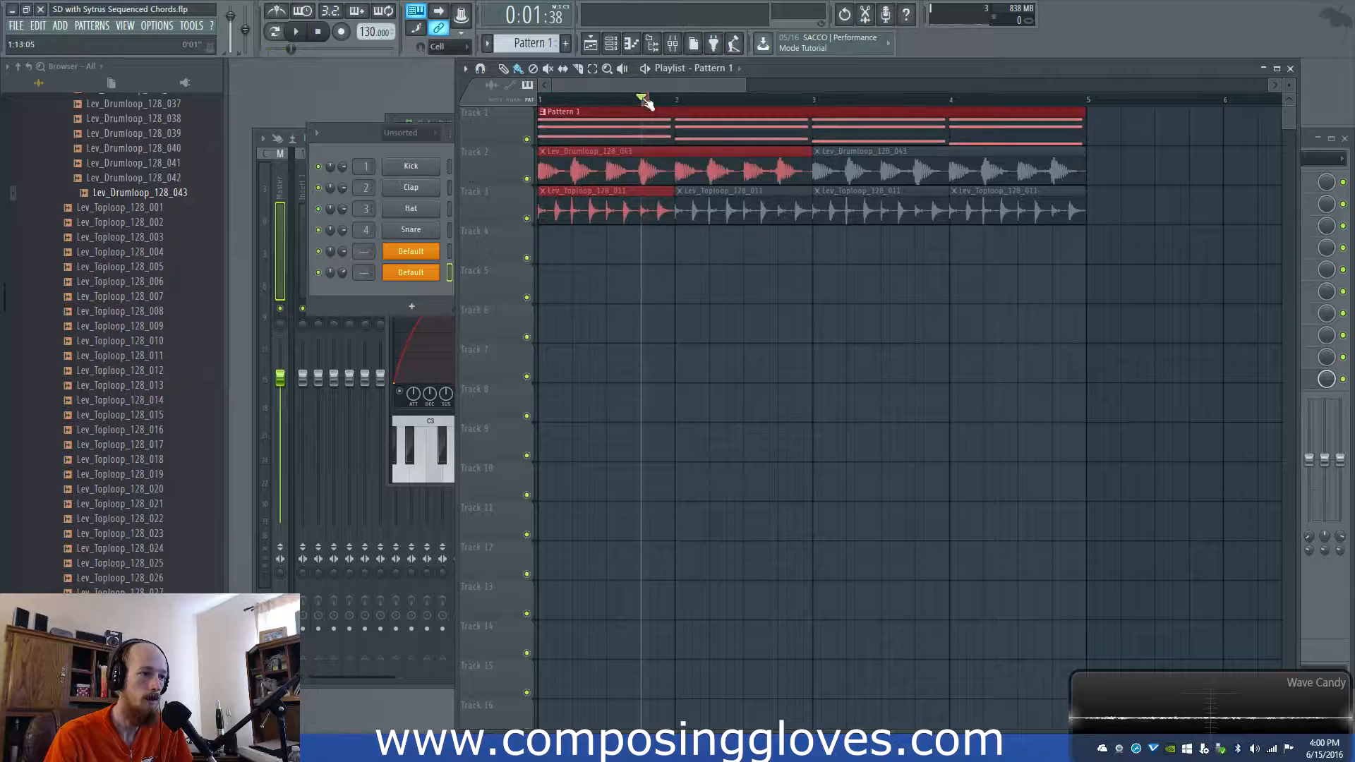
right_click(648, 102)
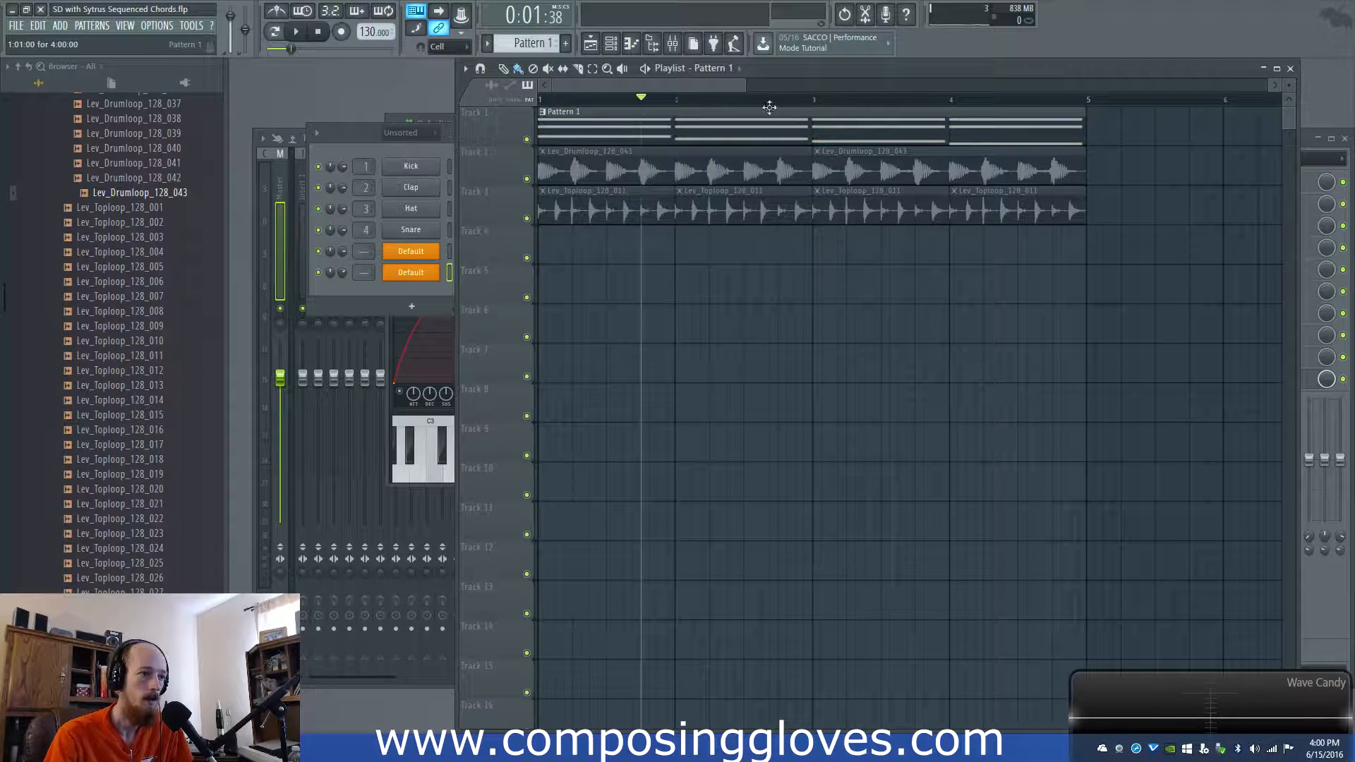
left_click(404, 134)
left_click(410, 273)
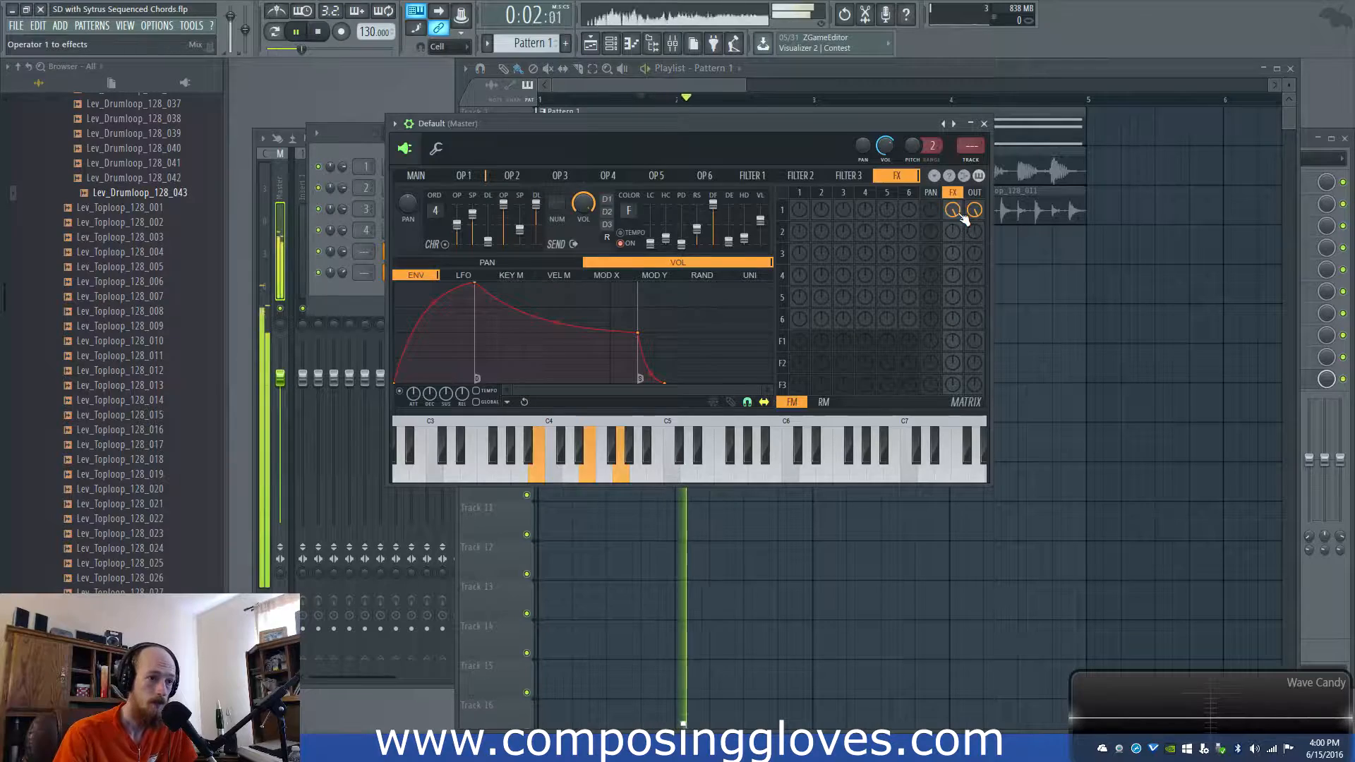
key("space")
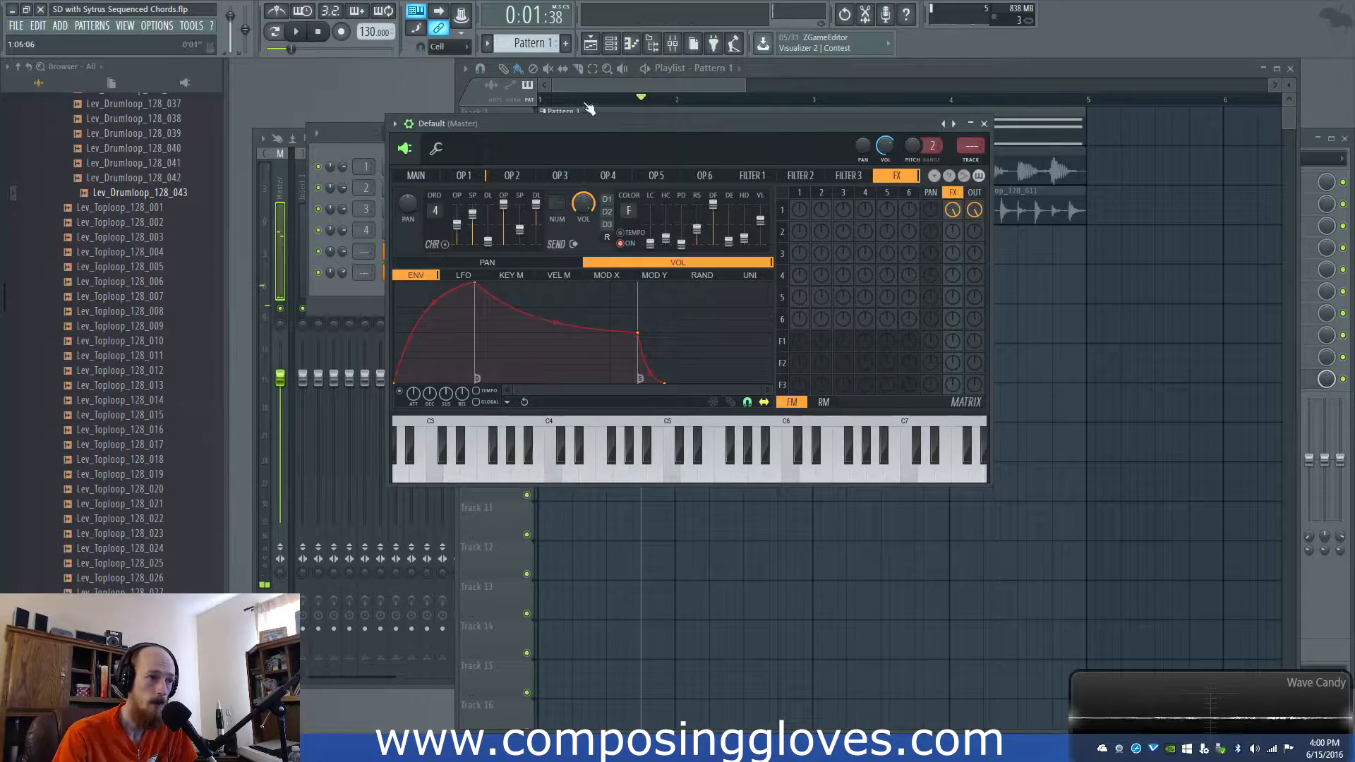
- Return playback to the start of bar 1, reopen Sytrus, switch on an FX delay, adjust operator 1's FX send, and audition the chords
left_click(552, 101)
left_click(361, 133)
left_click(407, 271)
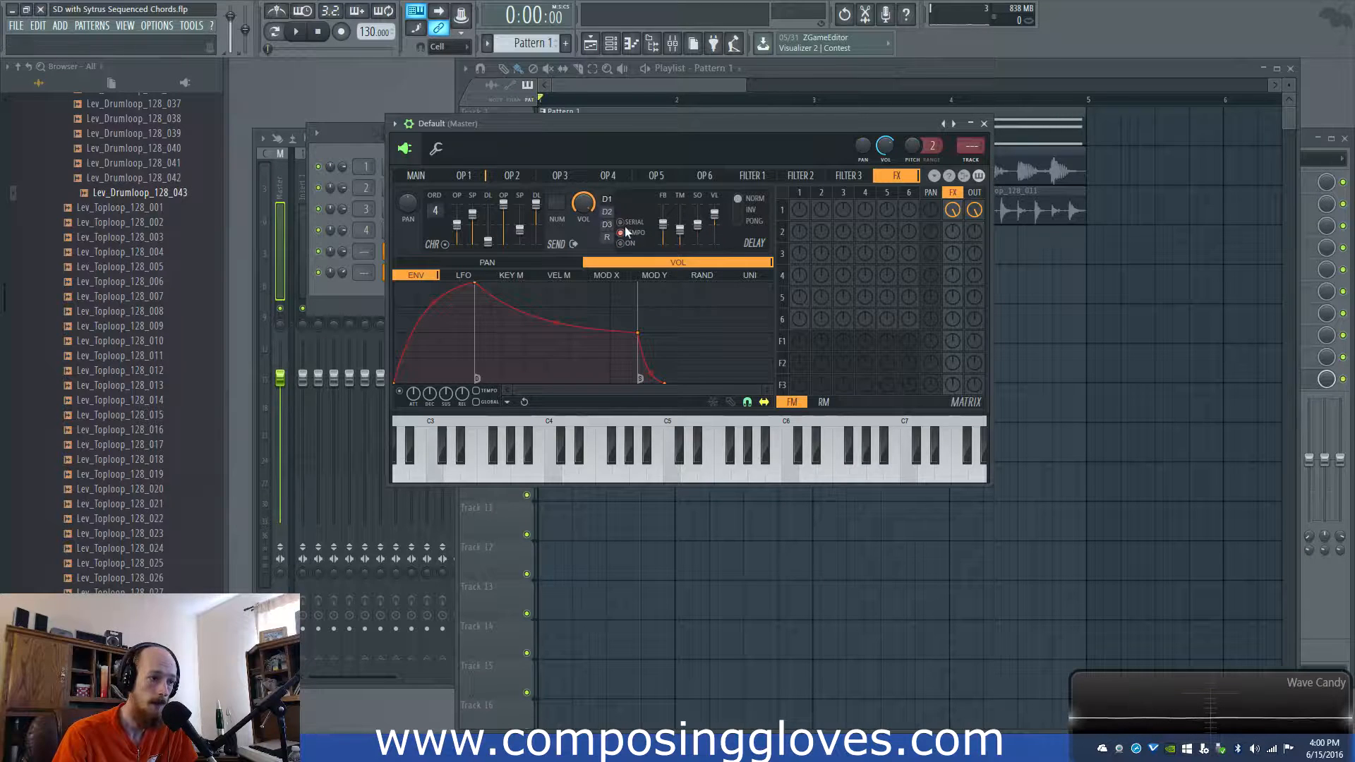
key("space")
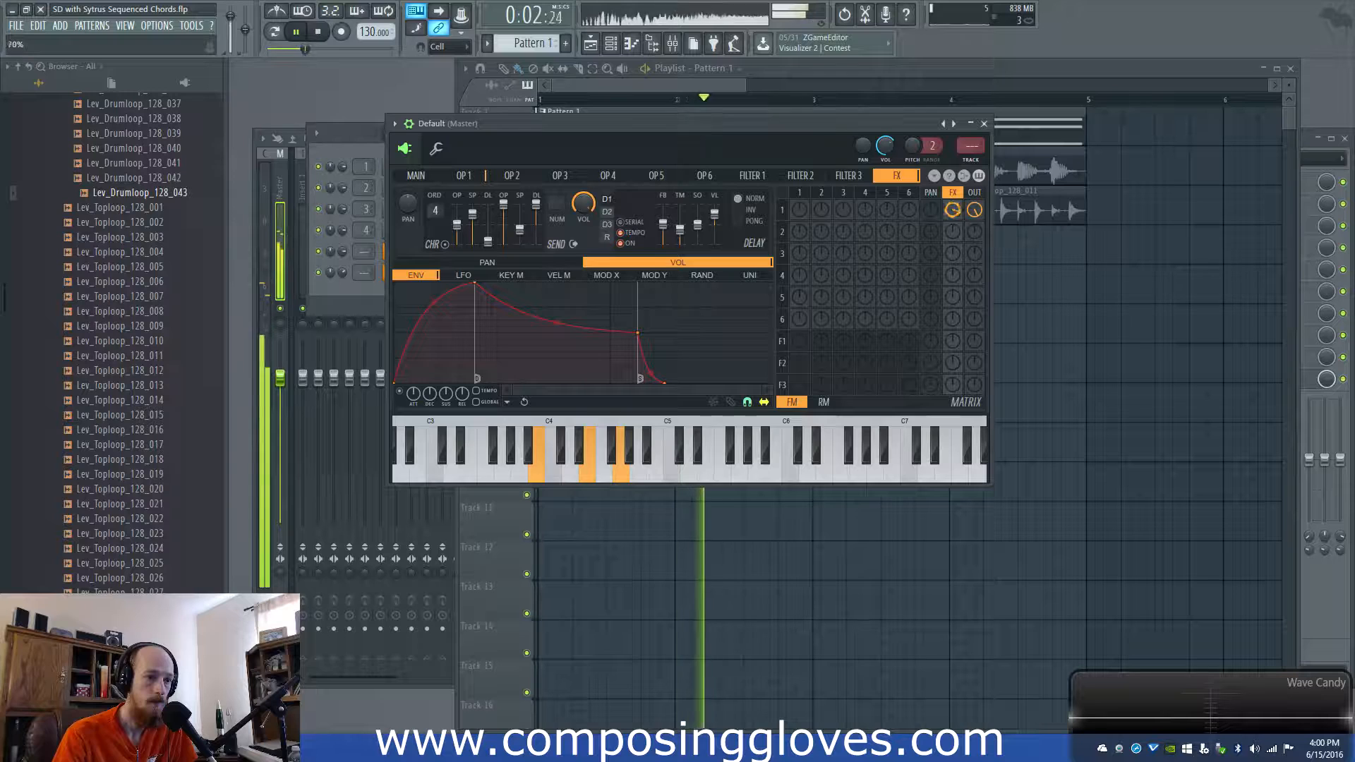
key("space")
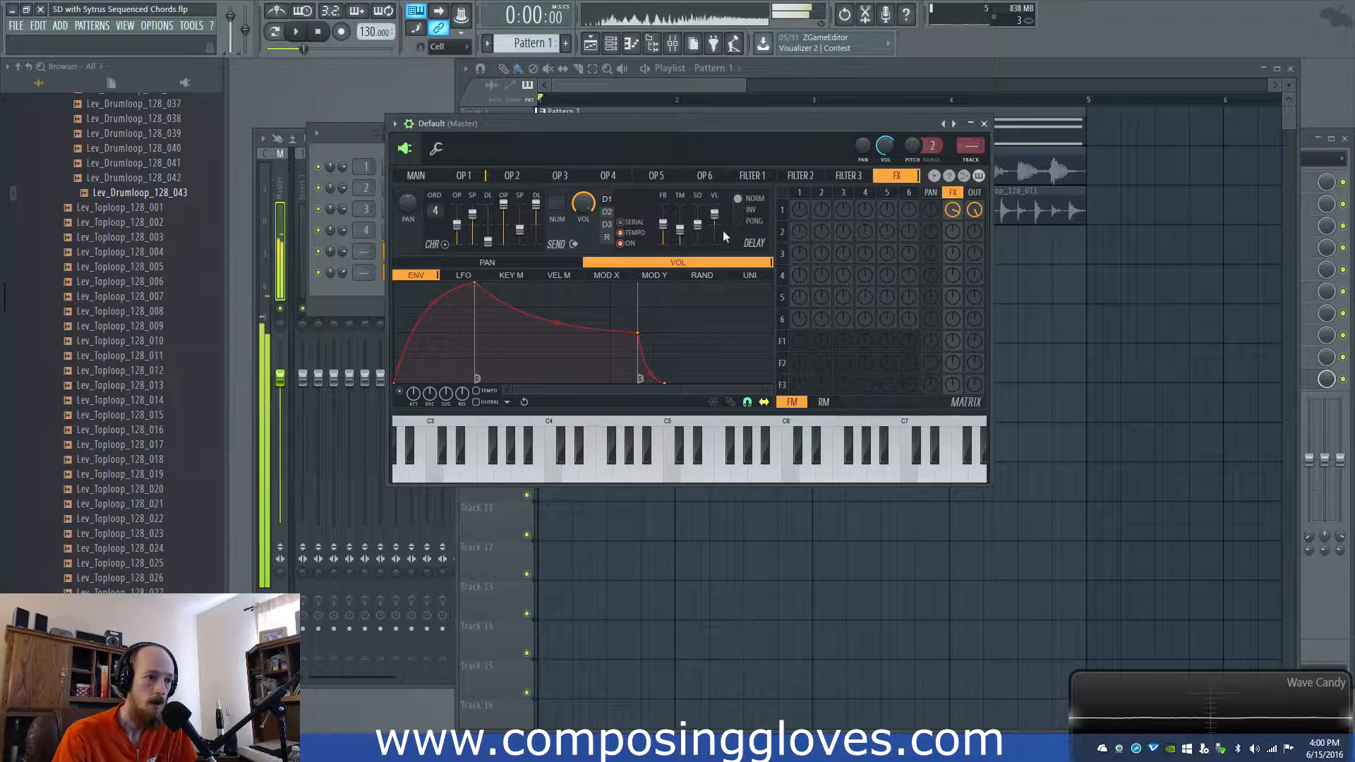
- Adjust the reverb's room size and diffusion, set its predelay to 104 ms, and audition the chords
left_click(606, 238)
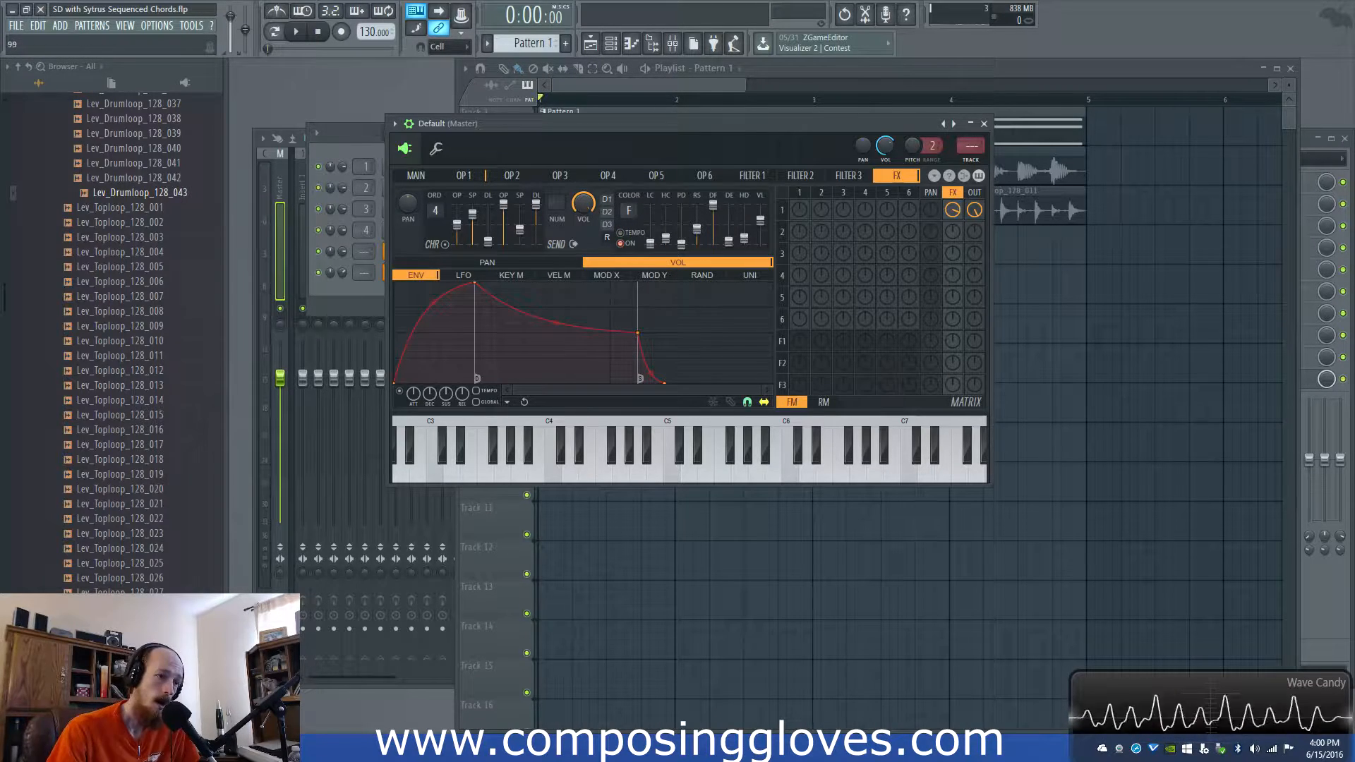
key("space")
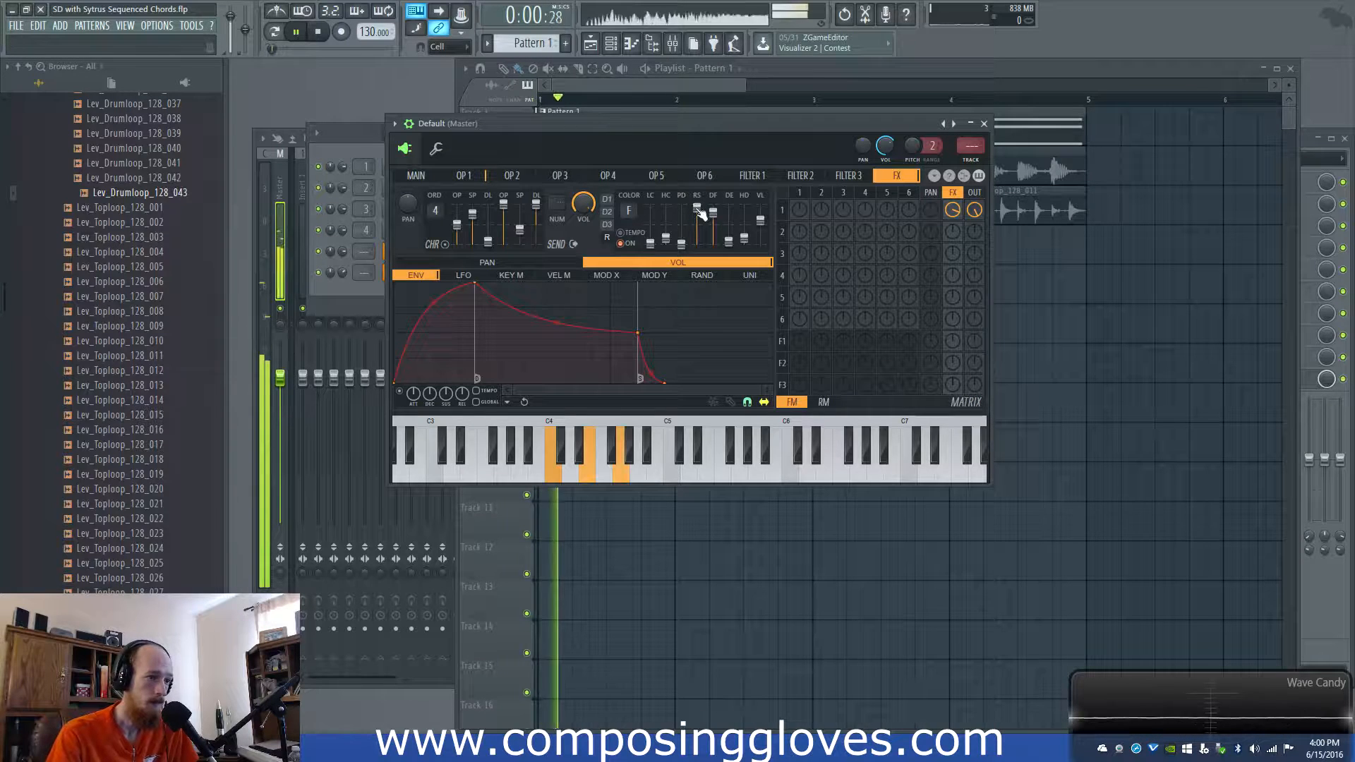
key("space")
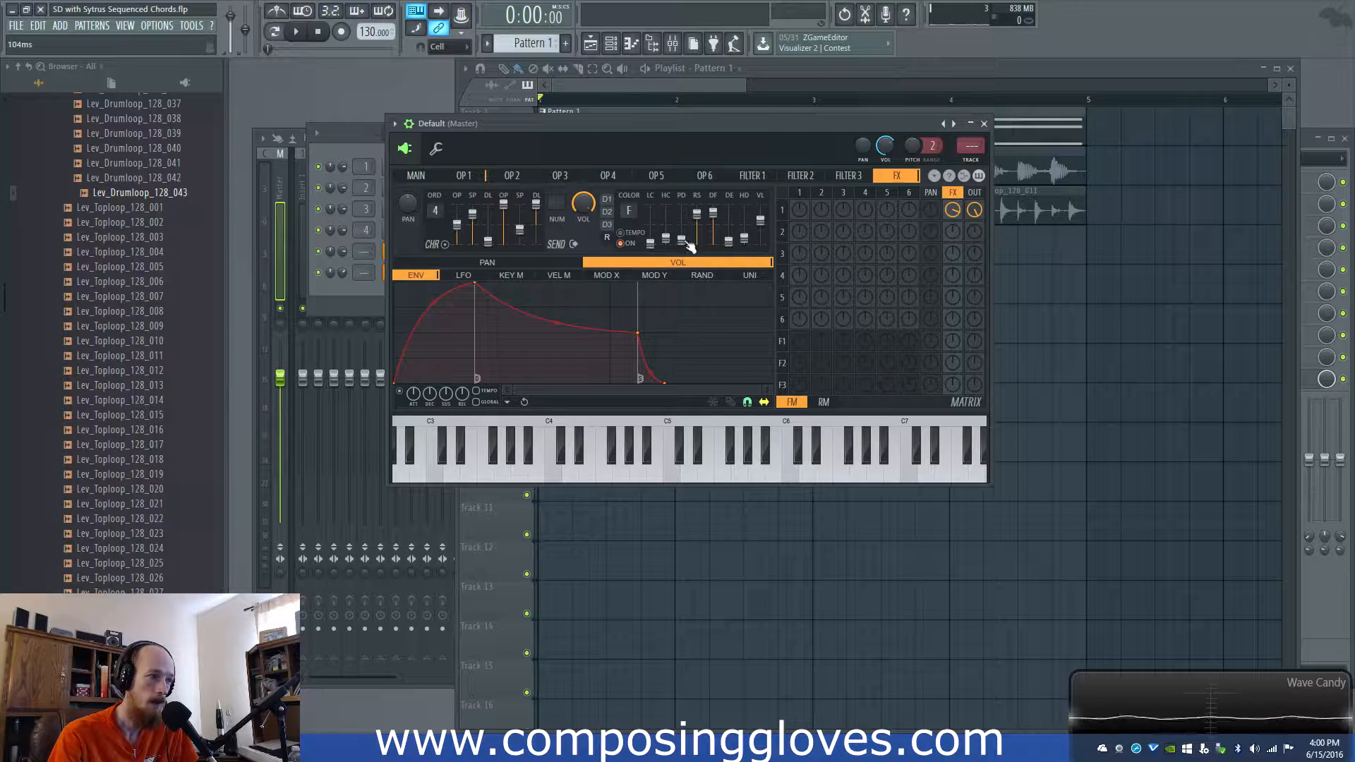
key("space")
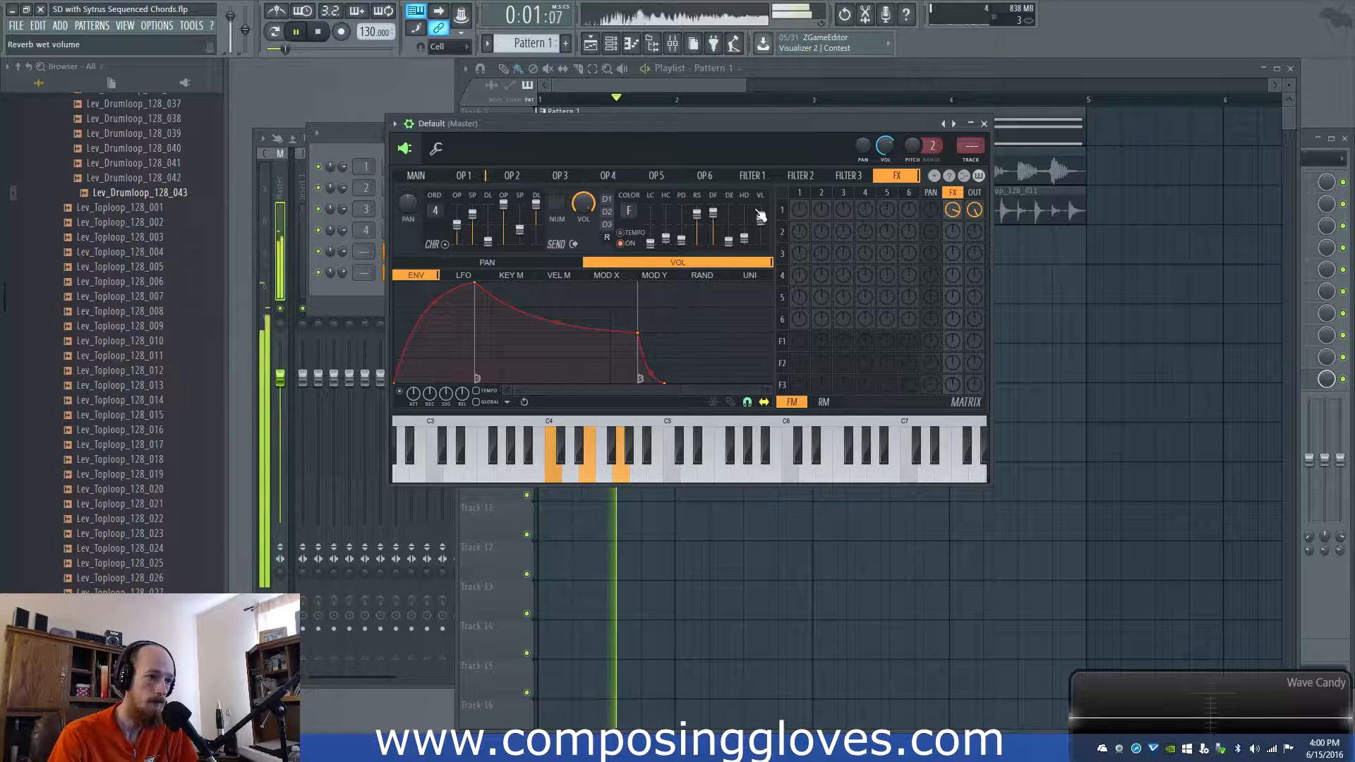
left_click(445, 177)
left_click(432, 178)
key("space")
- Route operator 2 to the output and FX with a triangle waveform, paste the copied state into its volume envelope, and audition it alone
left_click(466, 180)
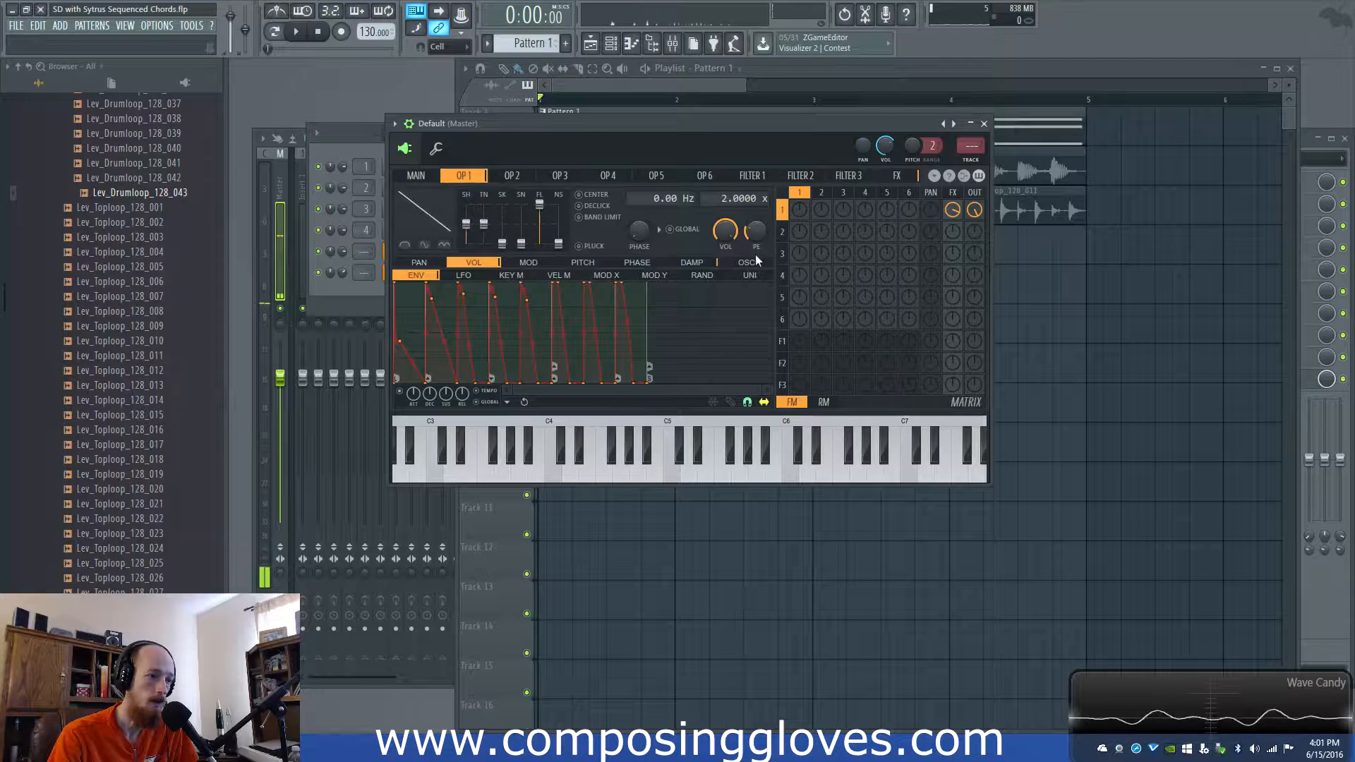
left_click(510, 177)
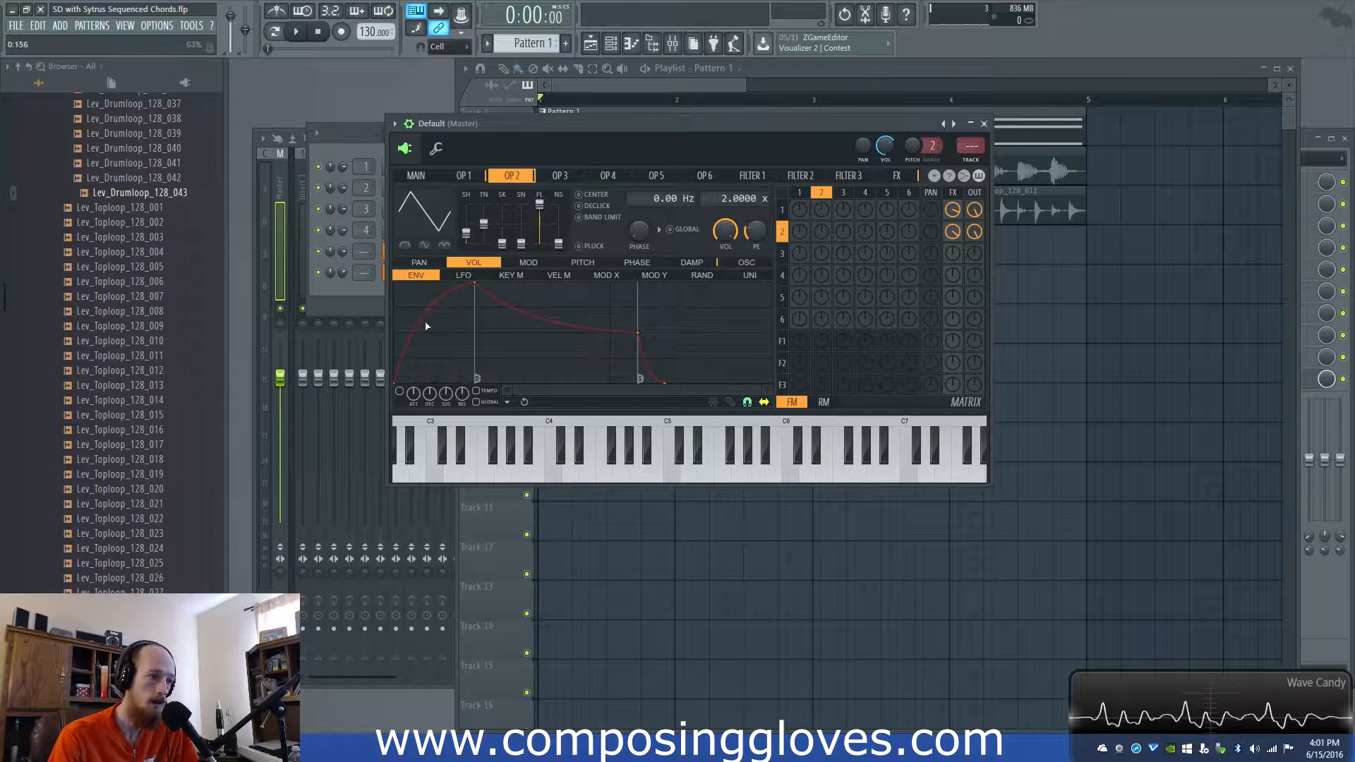
left_click(507, 400)
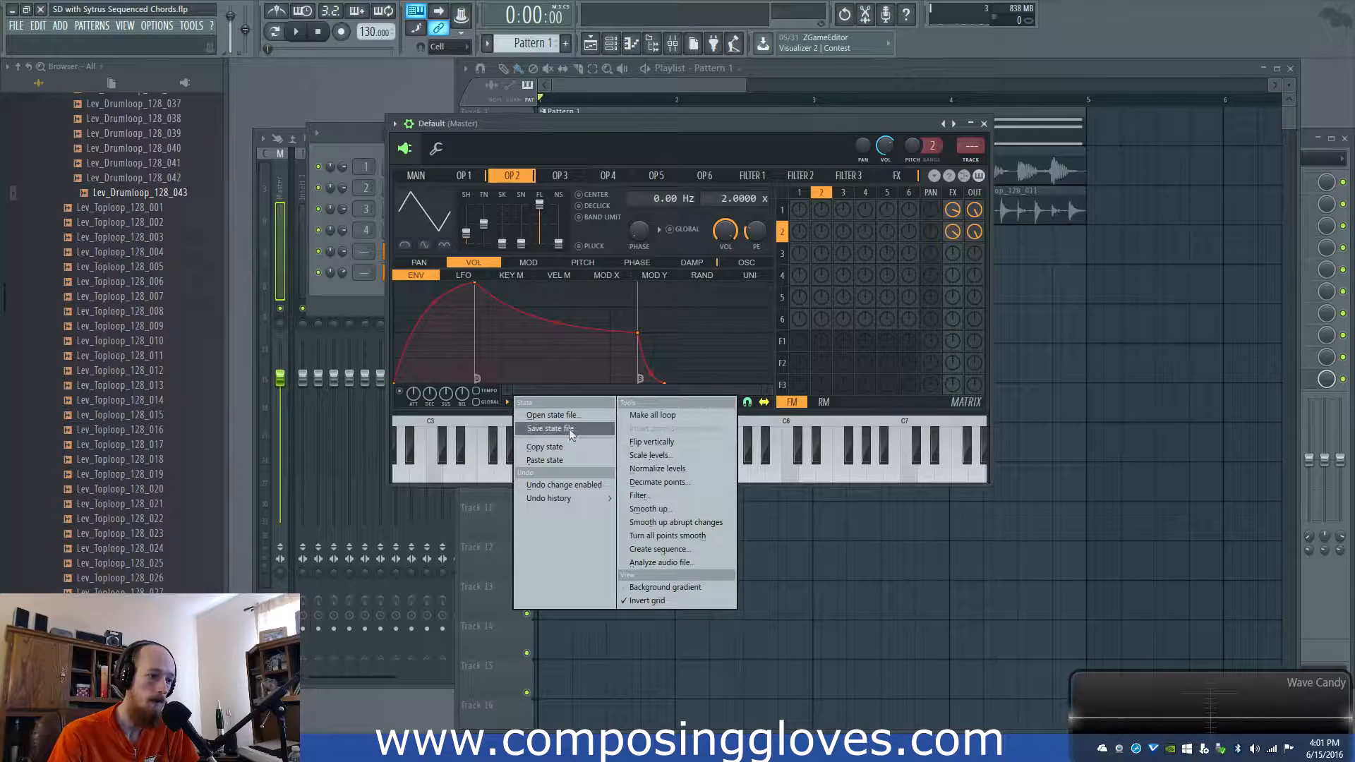
left_click(575, 459)
key("space")
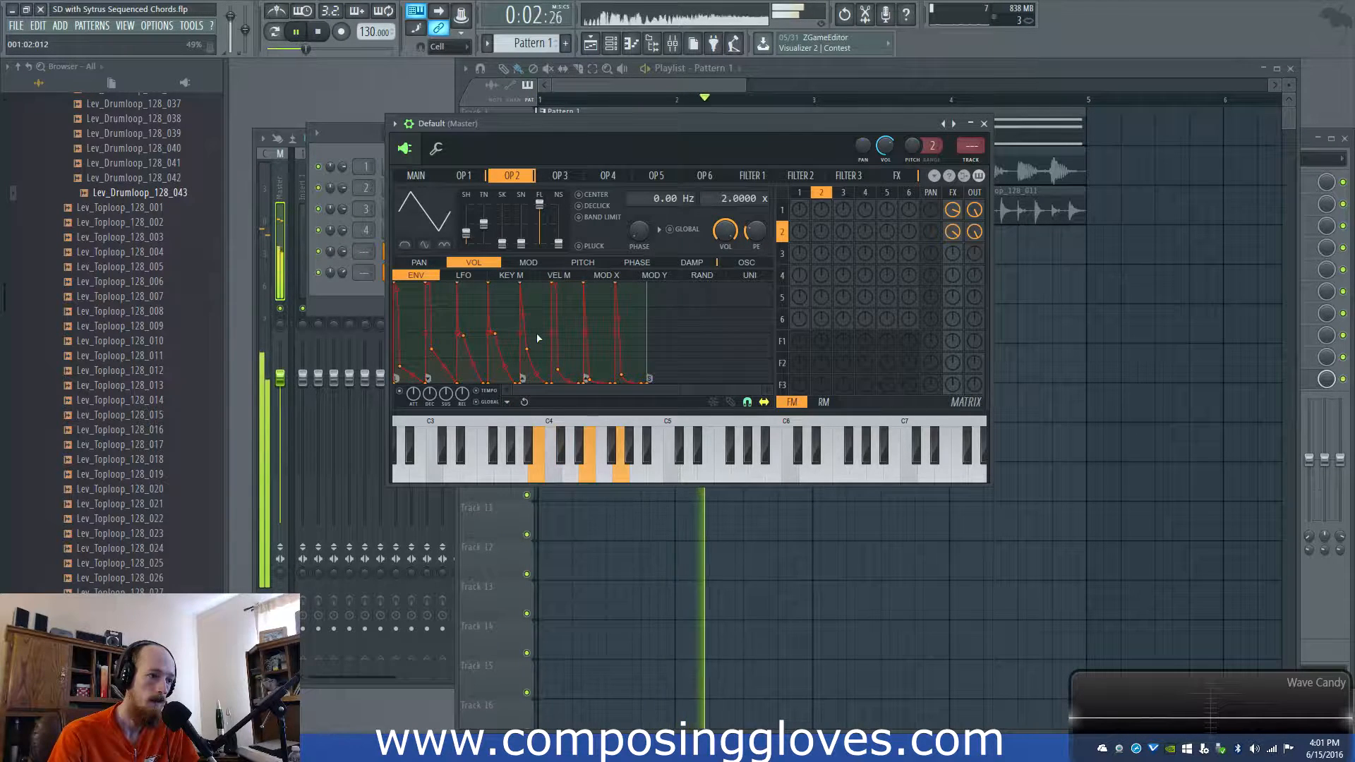
key("space")
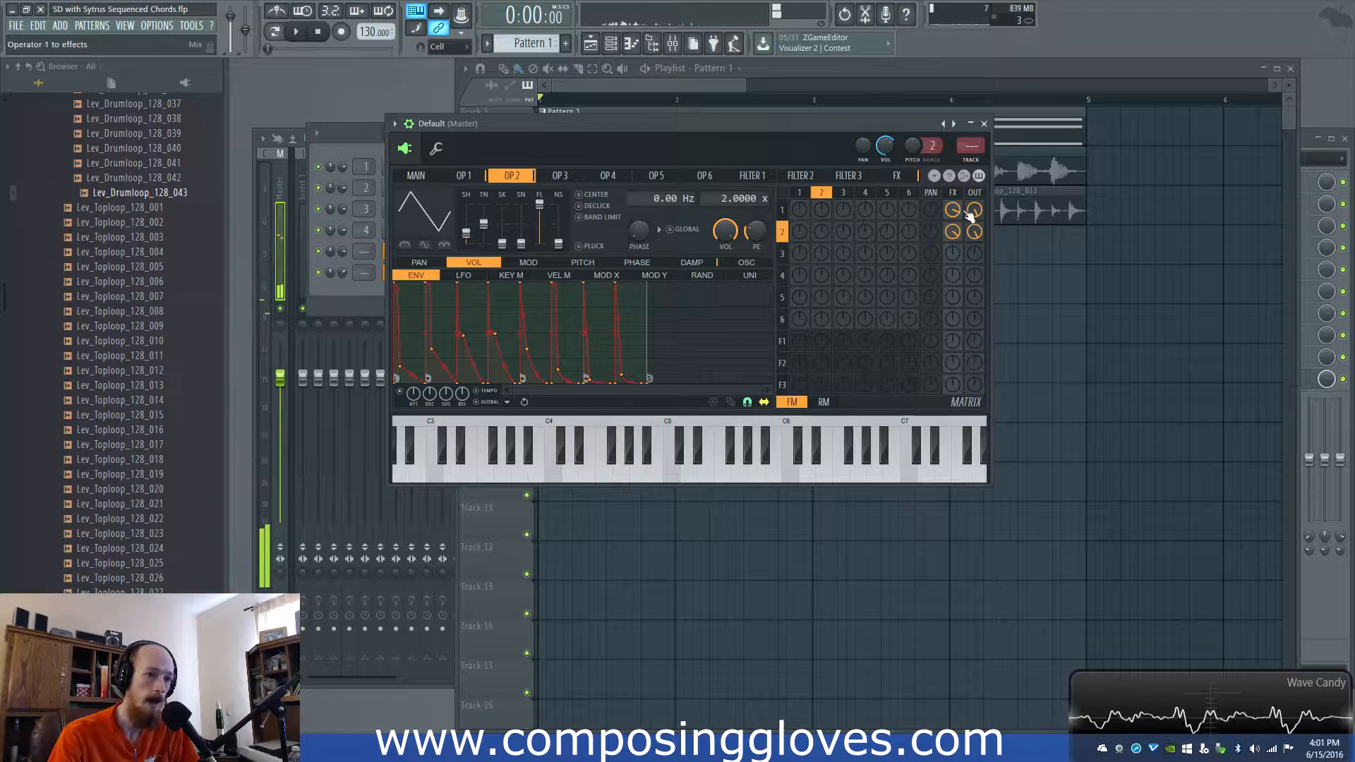
key("space")
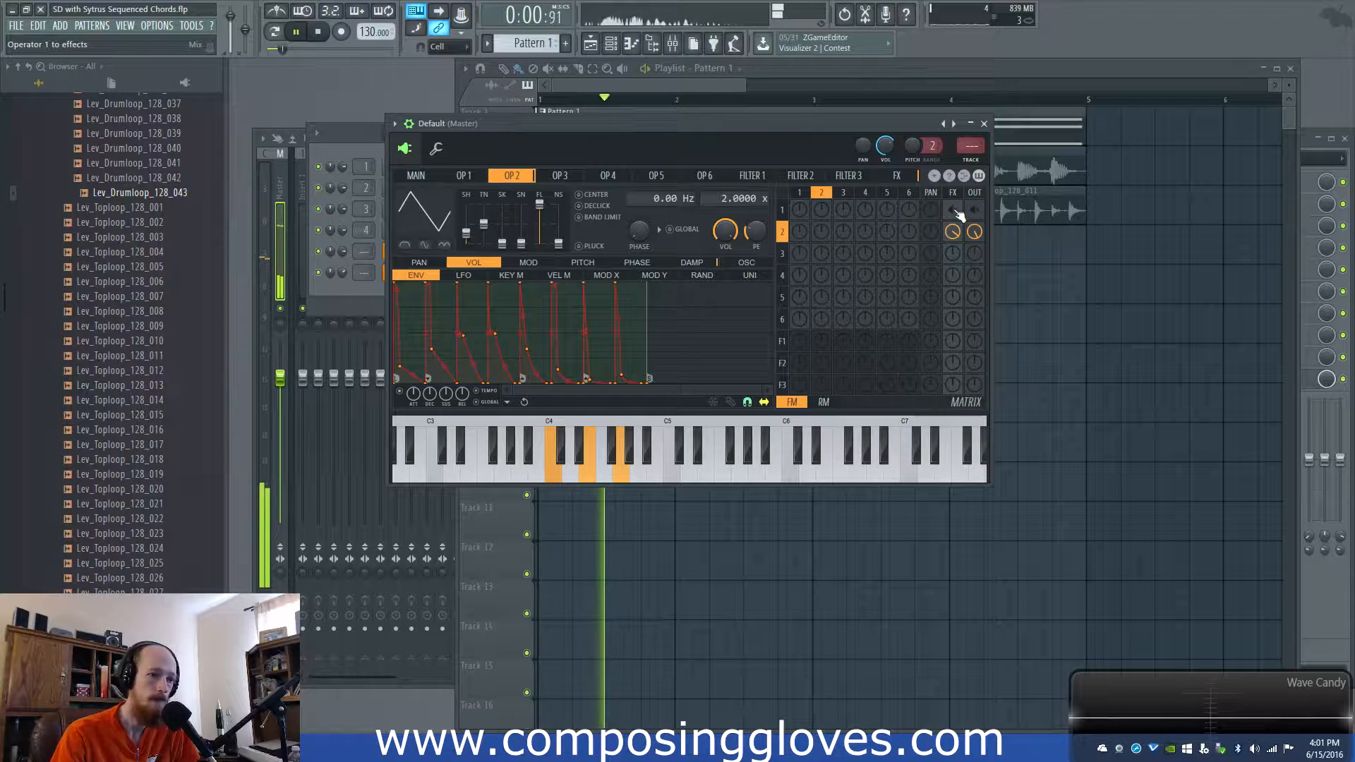
key("space")
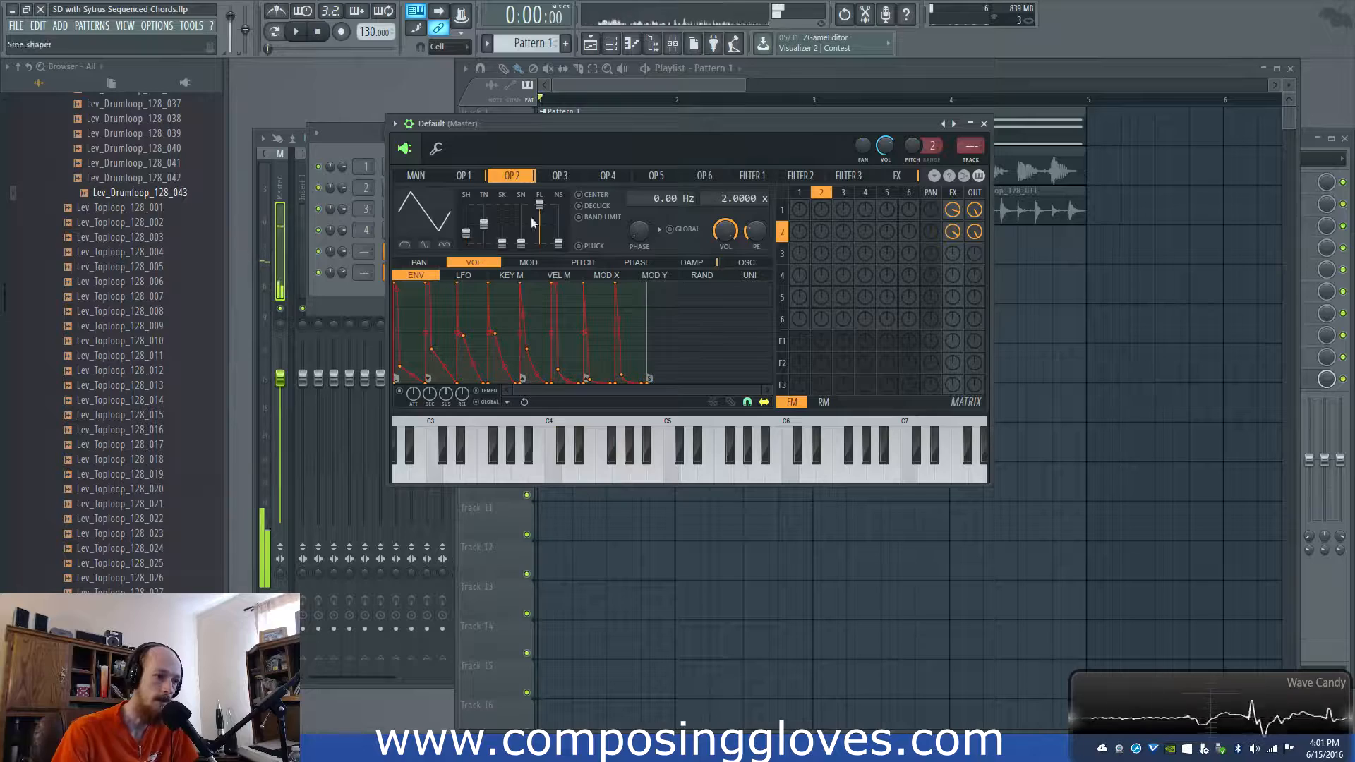
- Paste the previously copied envelope state into the FX section's volume envelope
left_click(848, 175)
left_click(890, 180)
left_click(837, 179)
left_click(810, 178)
left_click(840, 179)
left_click(465, 177)
left_click(850, 176)
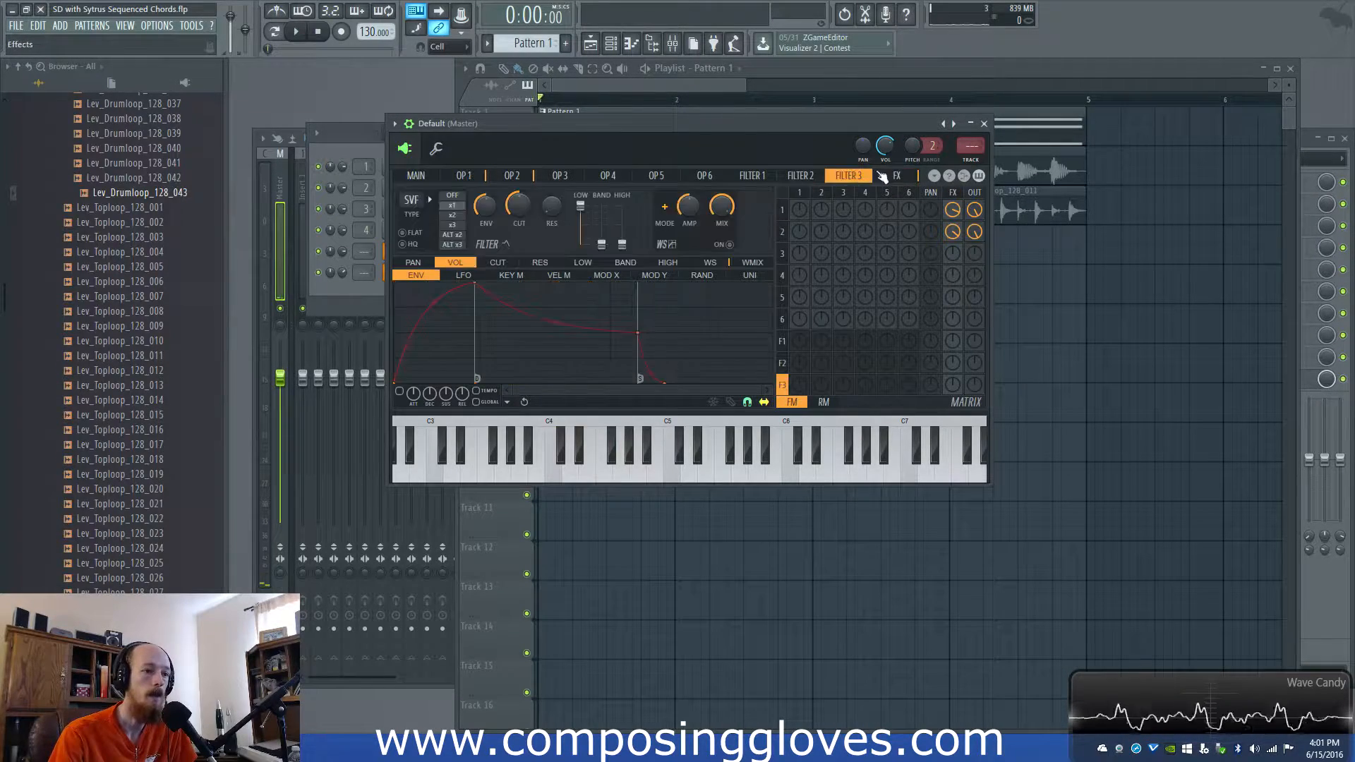
left_click(892, 176)
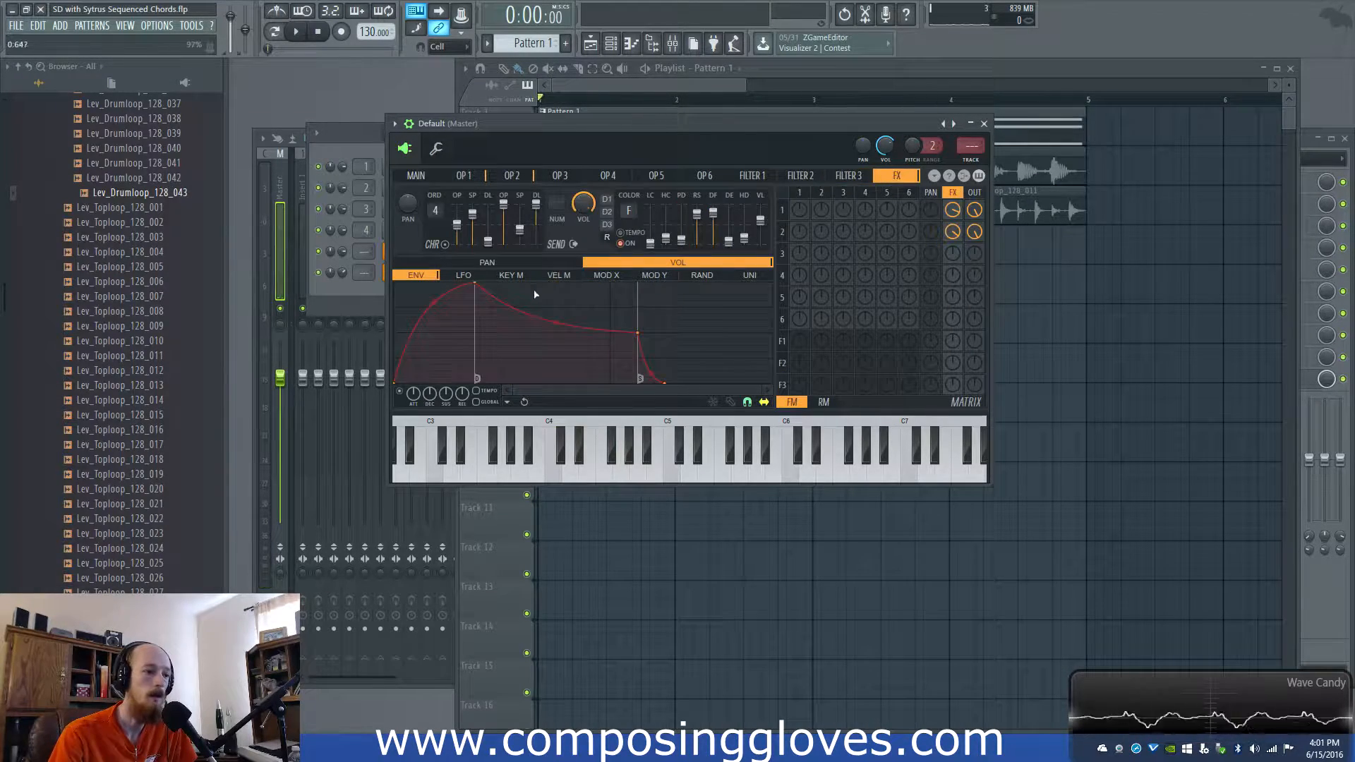
left_click(505, 402)
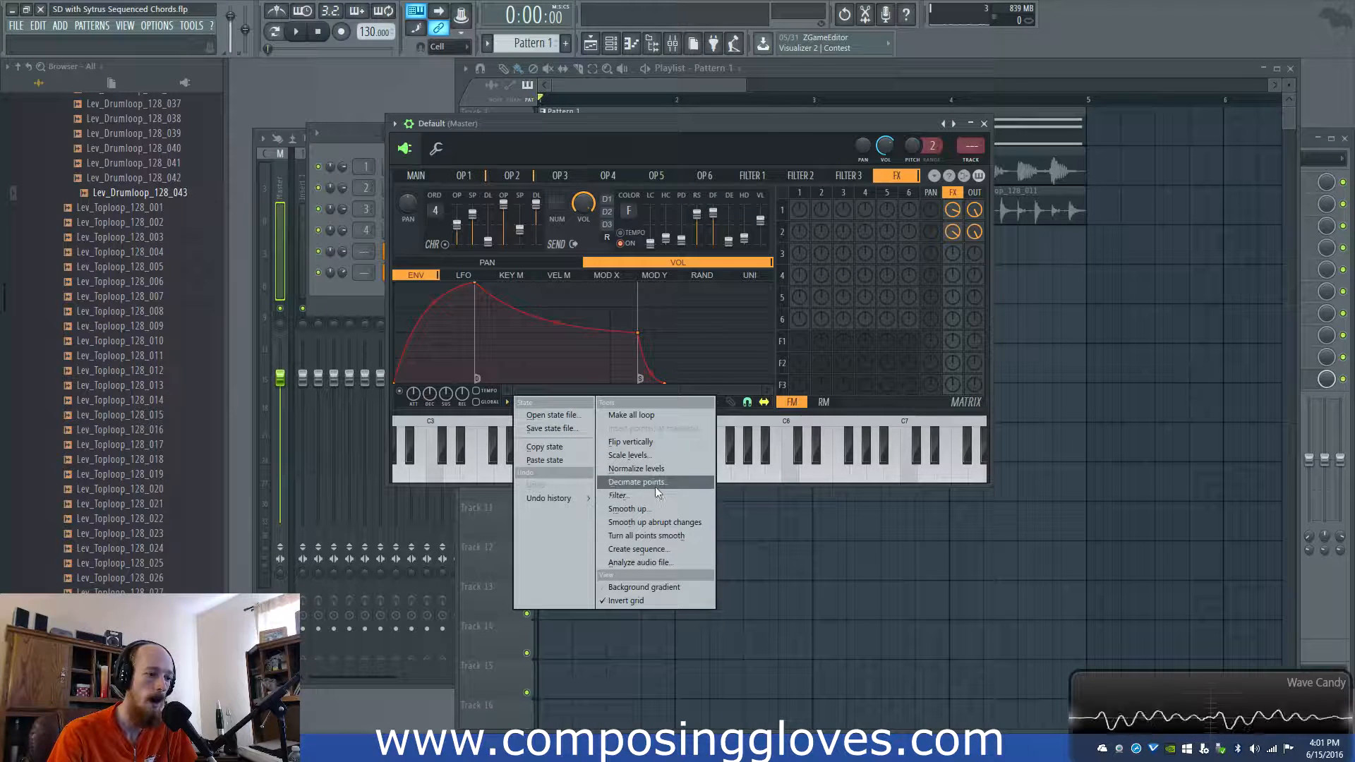
left_click(571, 460)
- Copy operator 1's sequenced volume envelope state and paste it into operator 2's volume envelope
left_click(463, 175)
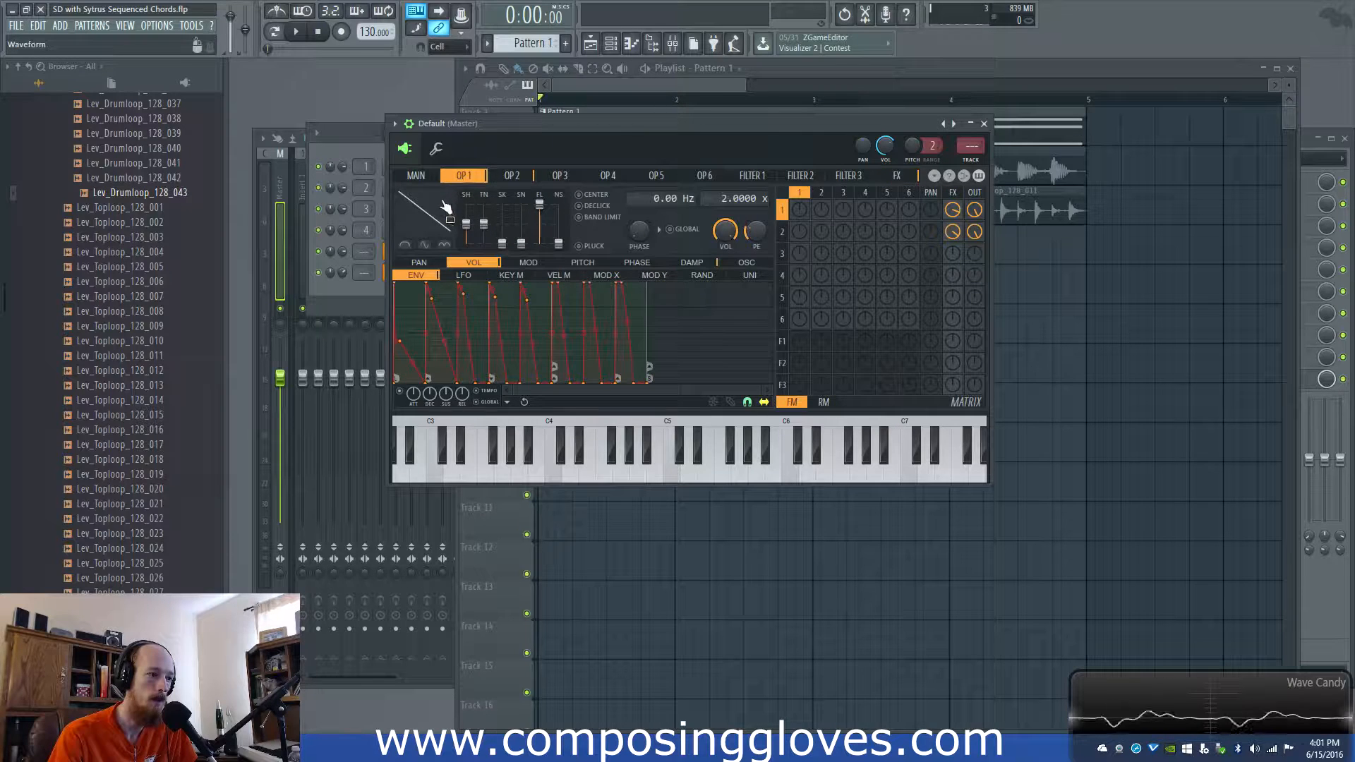
left_click(506, 402)
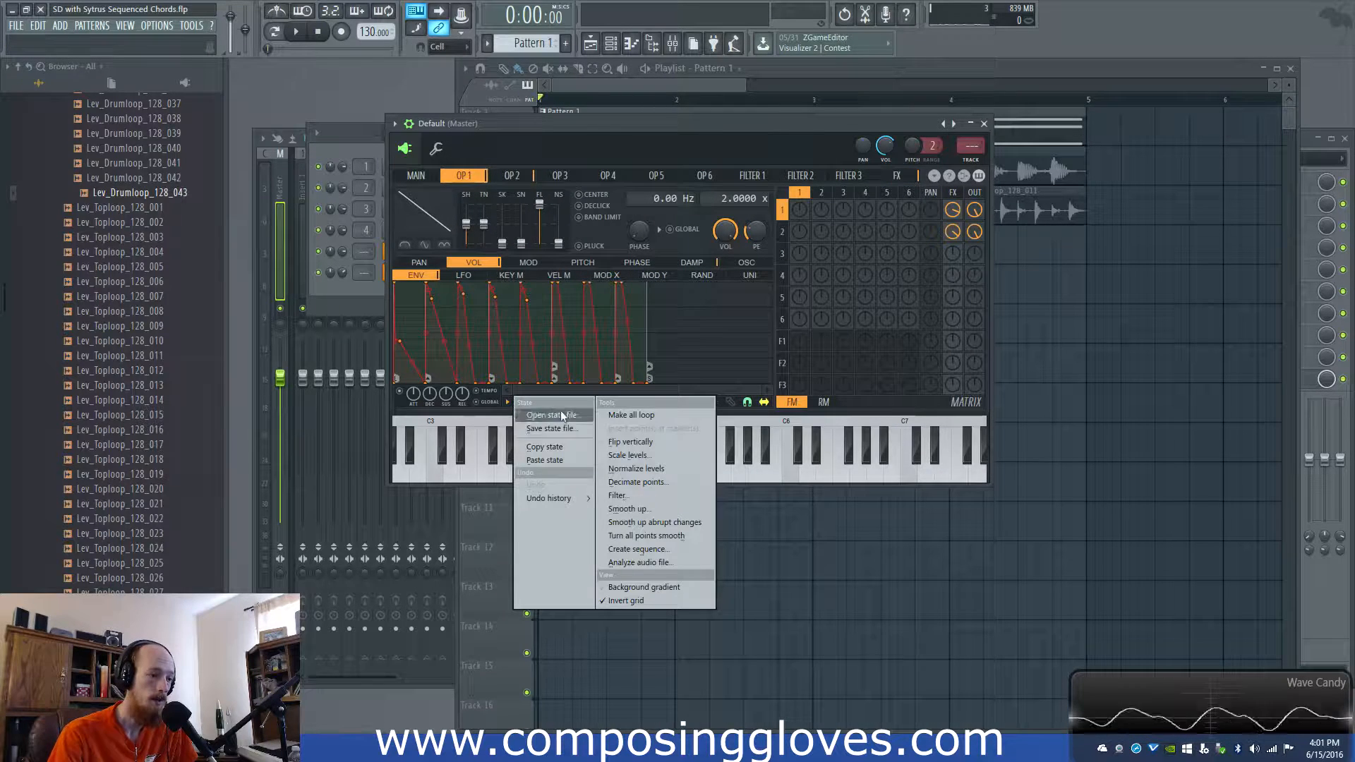
left_click(561, 449)
left_click(525, 176)
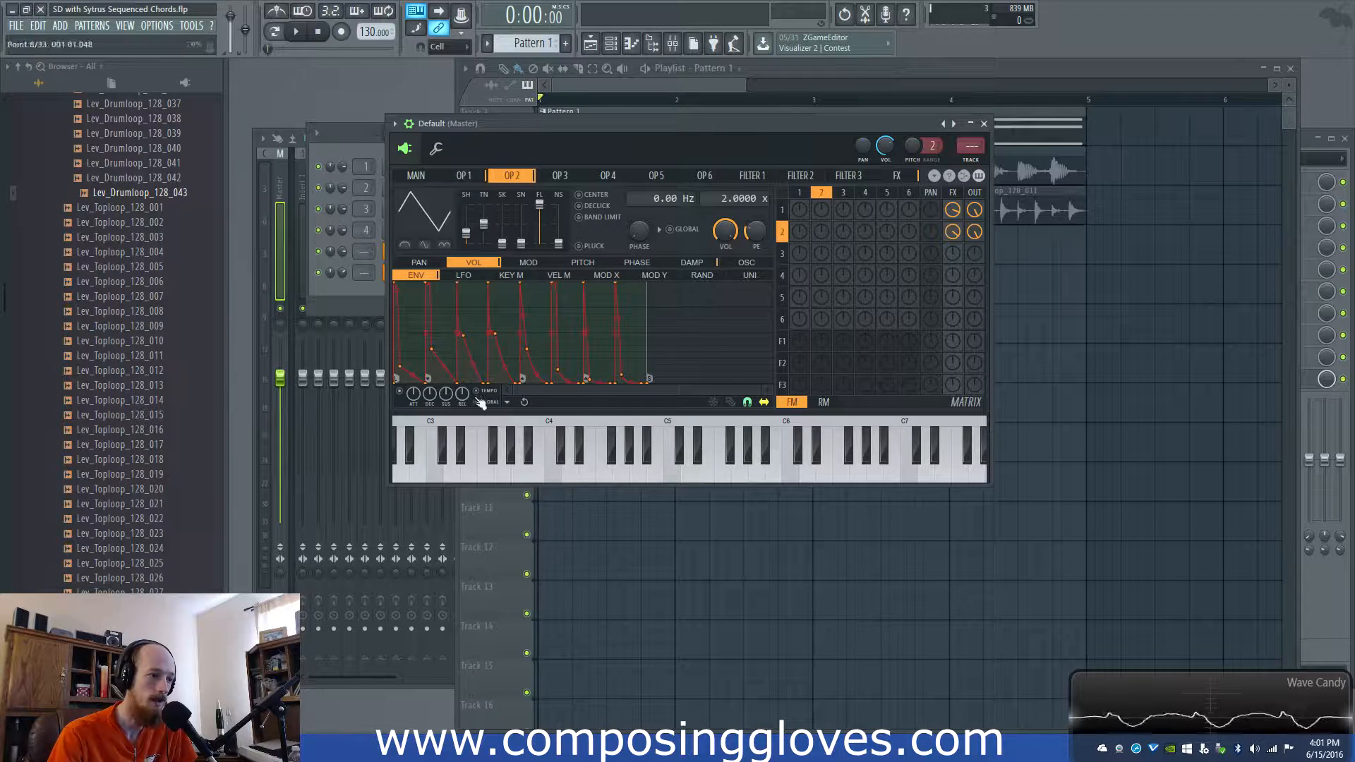
left_click(506, 404)
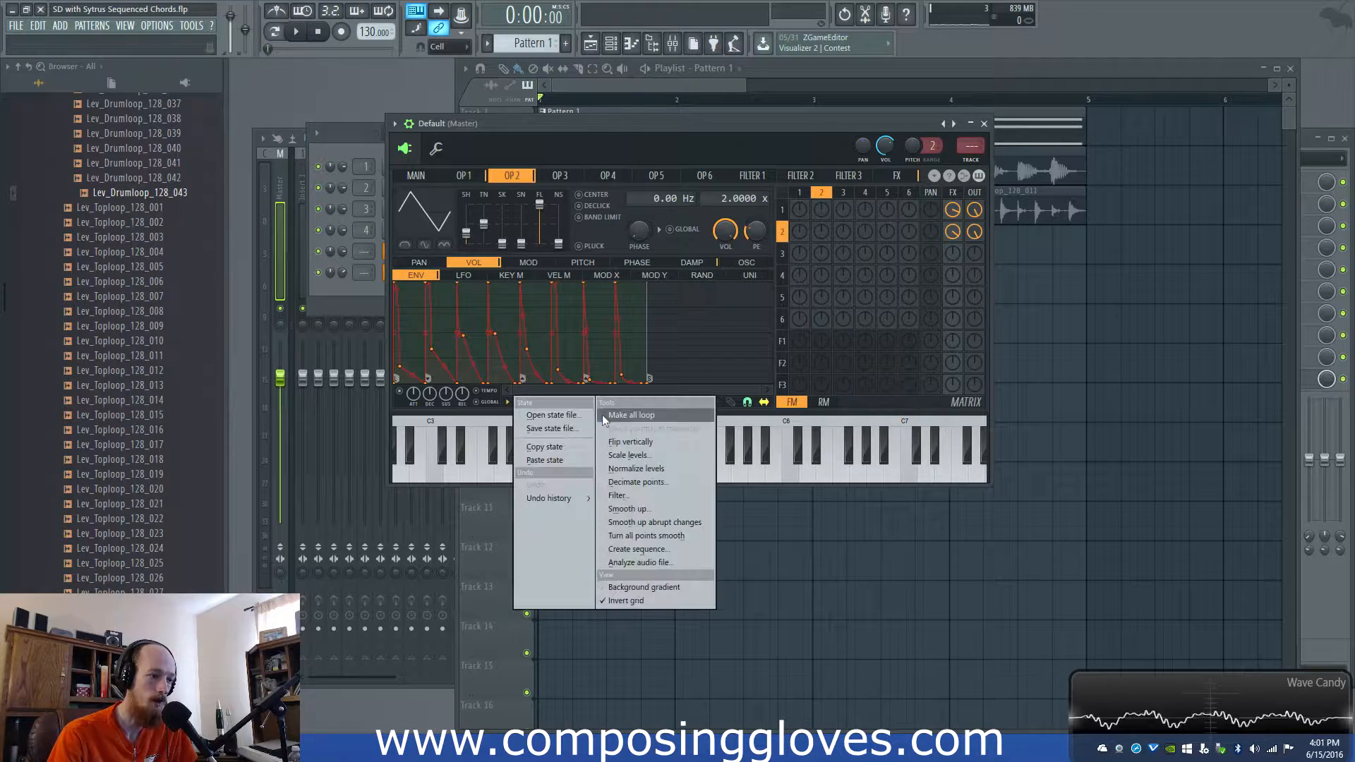
left_click(562, 460)
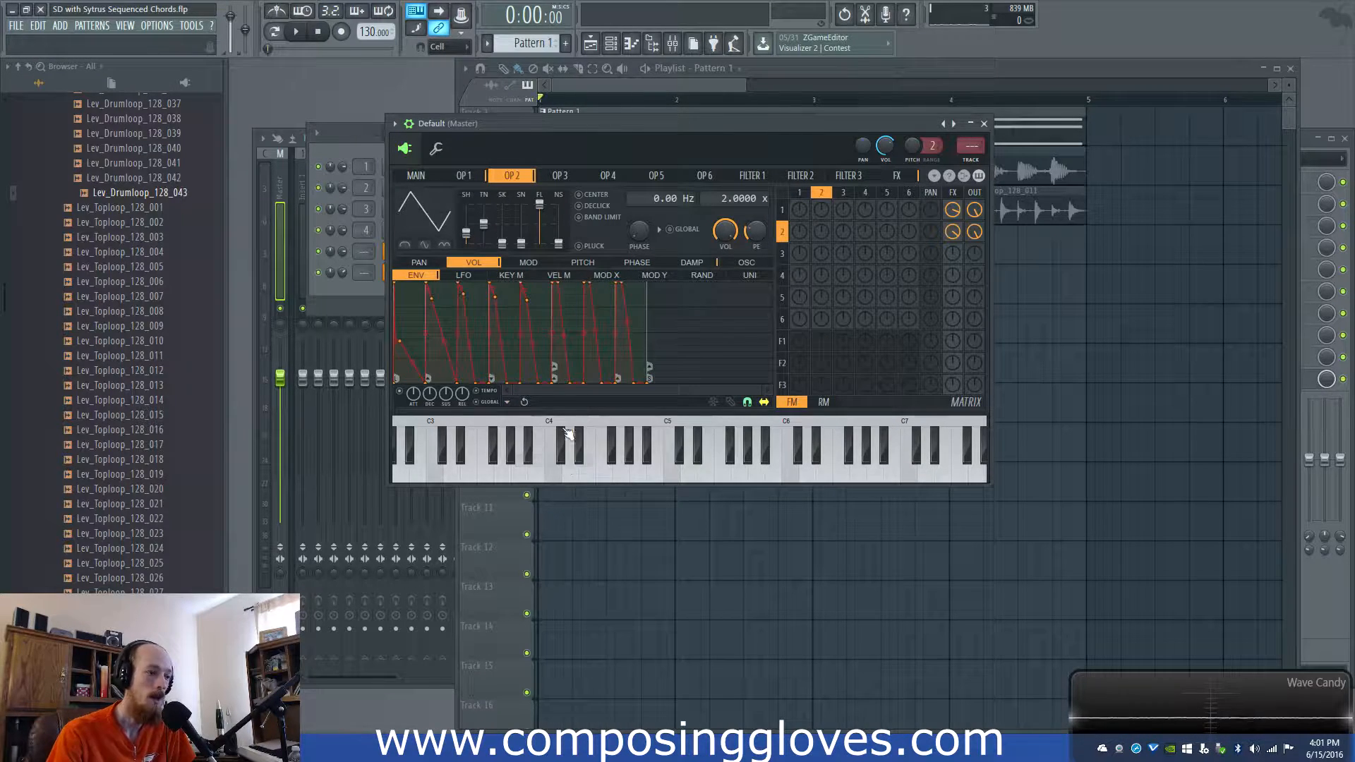
- Paste operator 1's envelope state into the FX section's volume envelope and play the chords
left_click(896, 176)
left_click(506, 403)
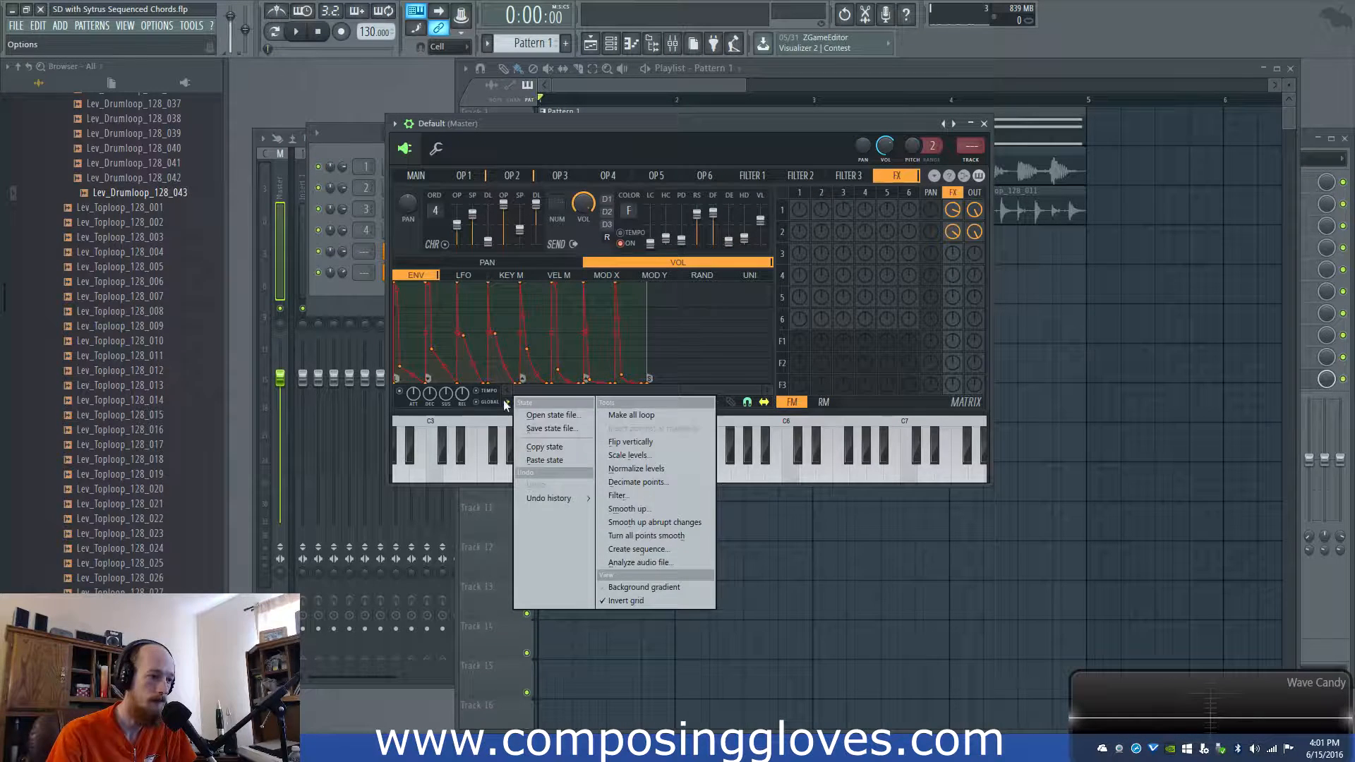
left_click(561, 460)
key("space")
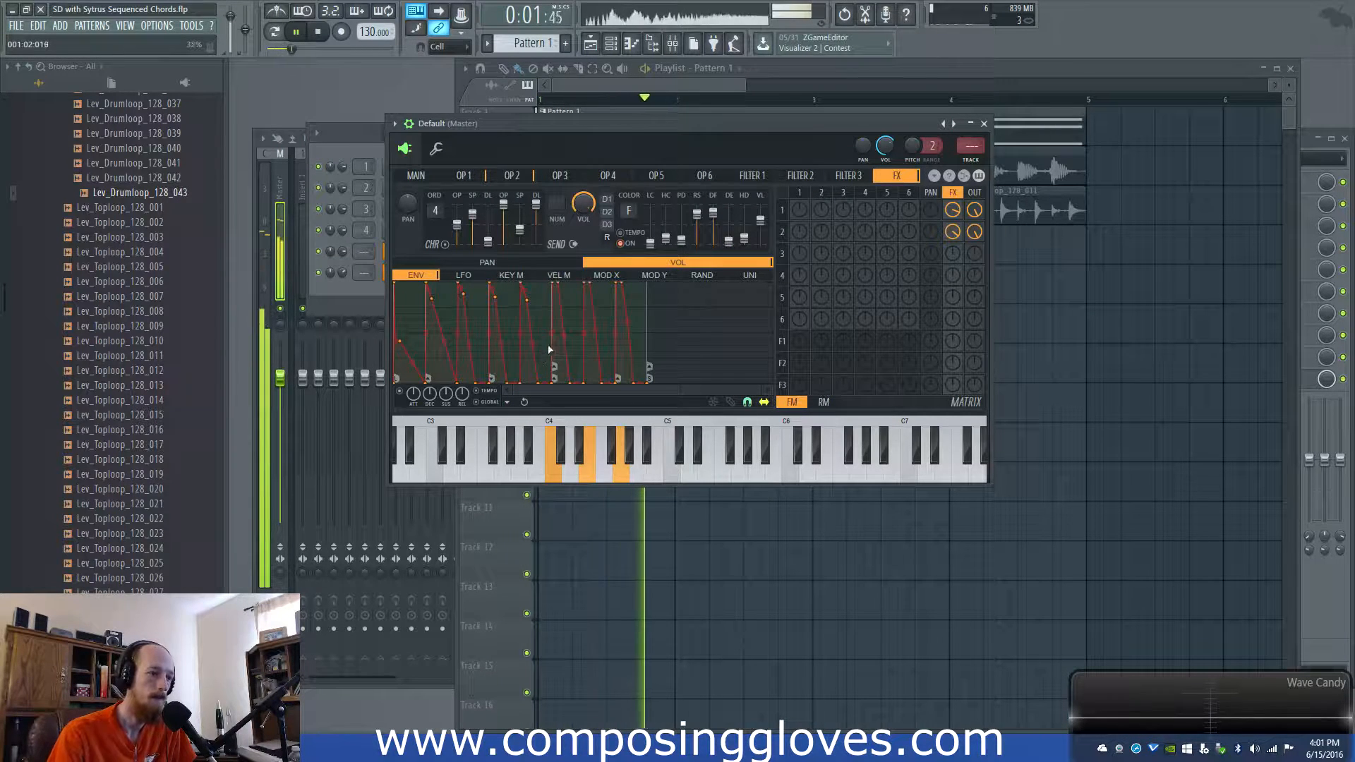
- Route operator 3 to the output and FX, paste operator 1's envelope state into its volume envelope, and audition the chords
left_click(559, 175)
key("space")
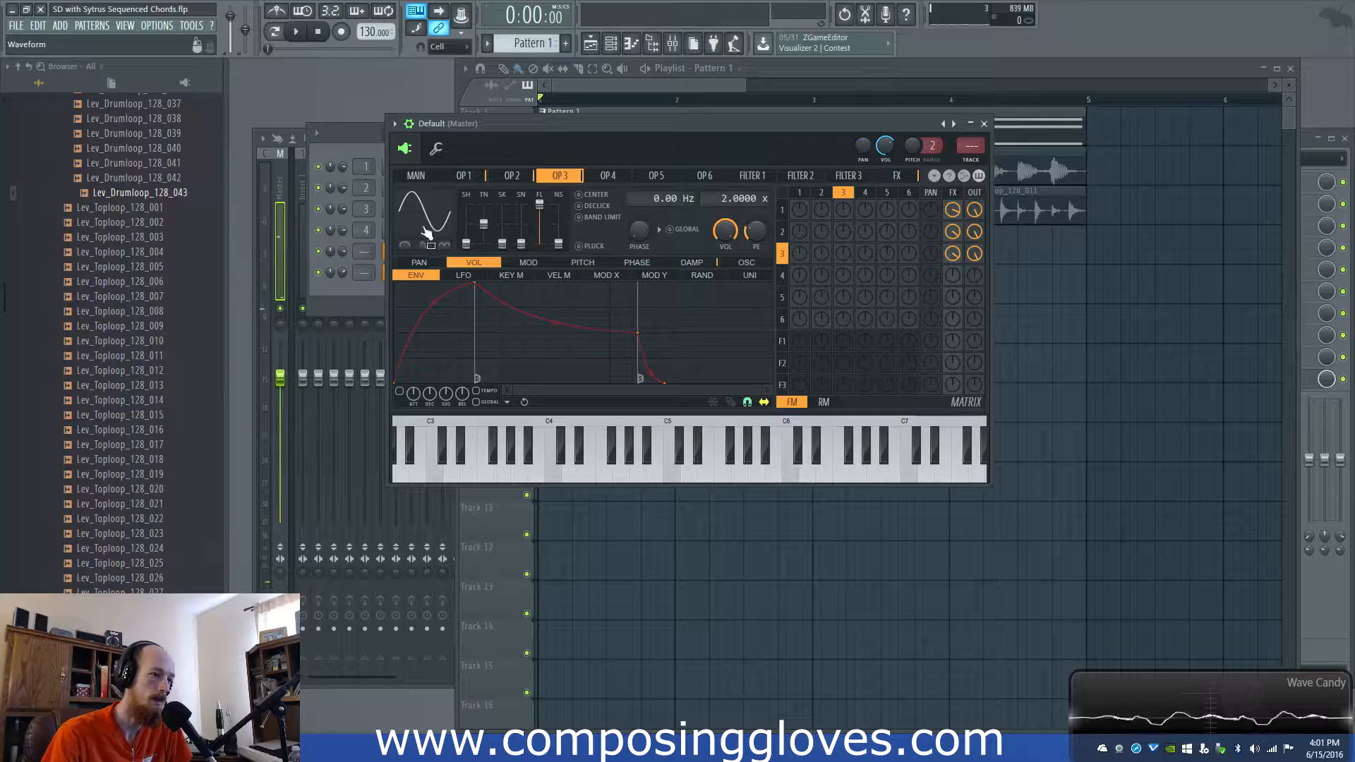
key("space")
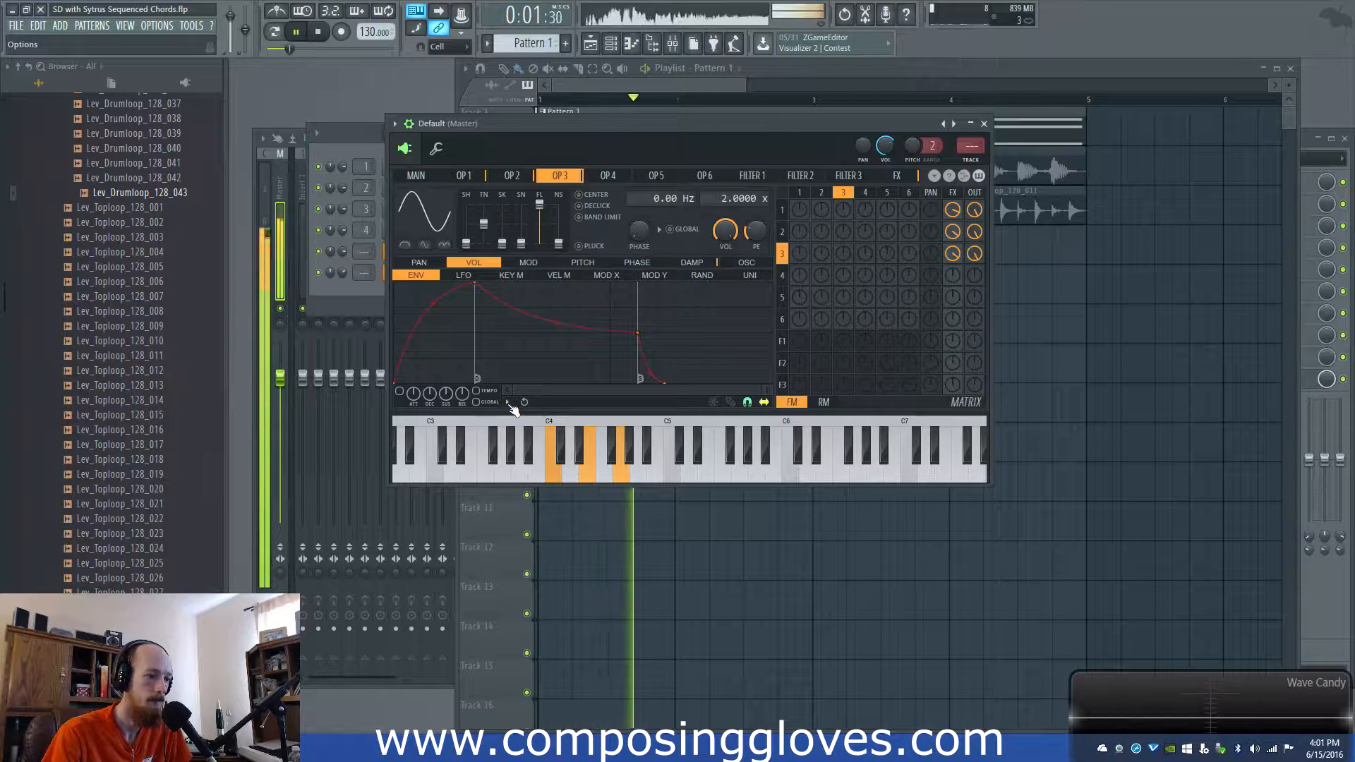
key("space")
left_click(508, 402)
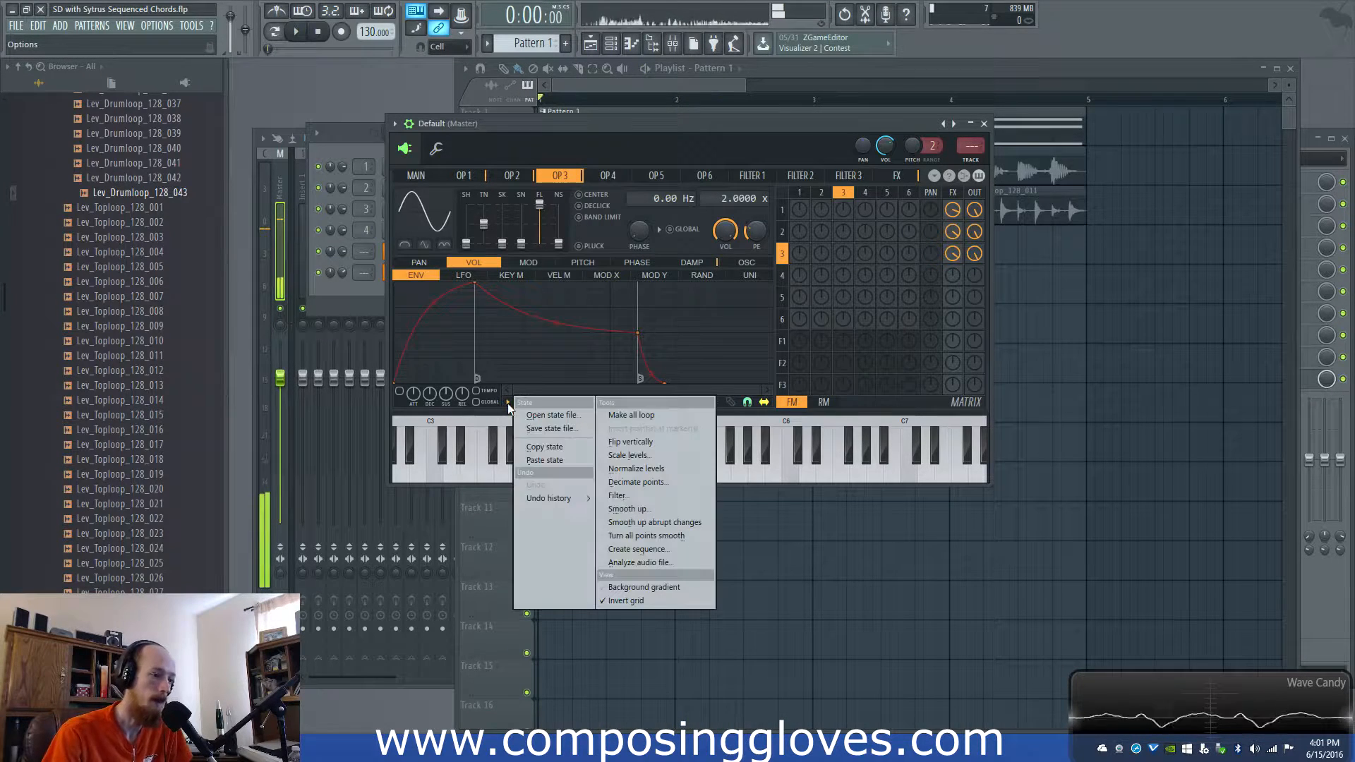
left_click(547, 460)
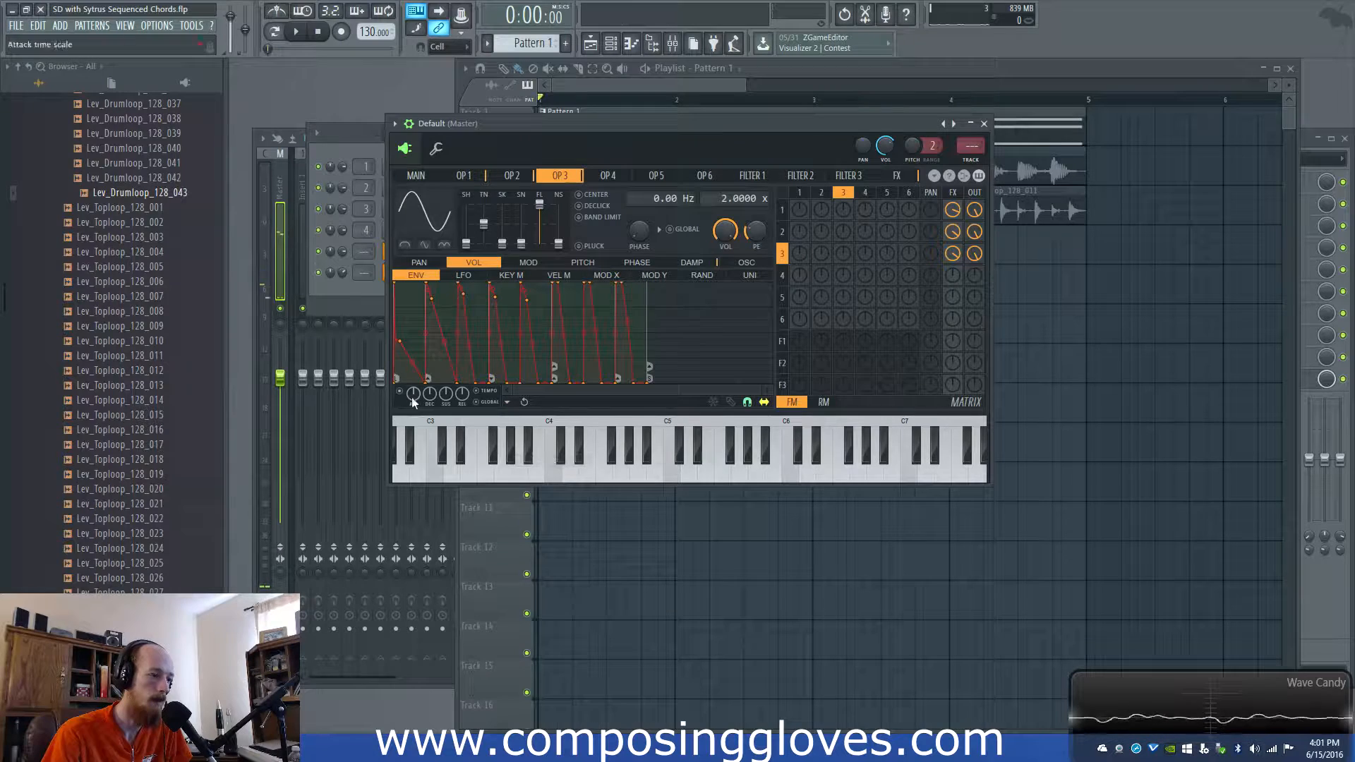
key("space")
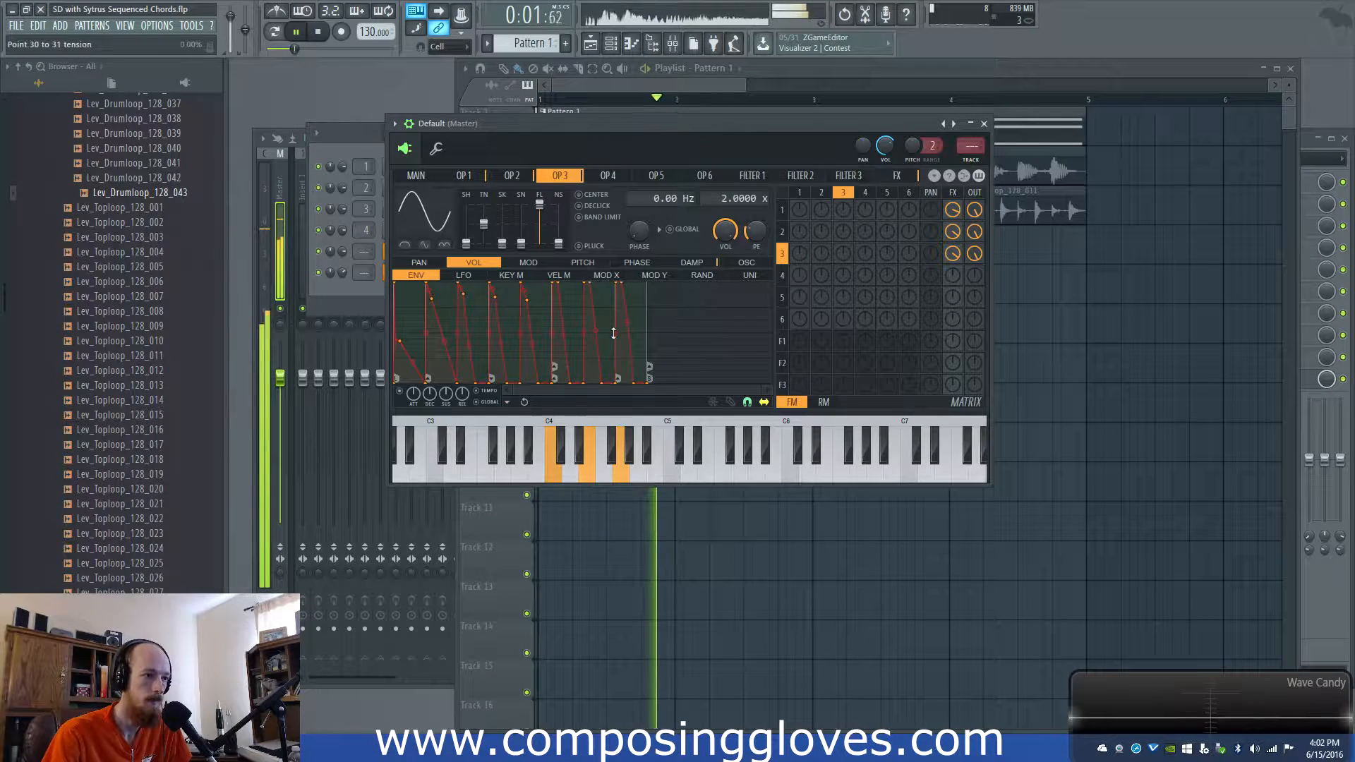
key("space")
- Shape operator 1's oscillator waveform by raising several harmonics, including low-order ones, while playing the chords to audition it
left_click(464, 175)
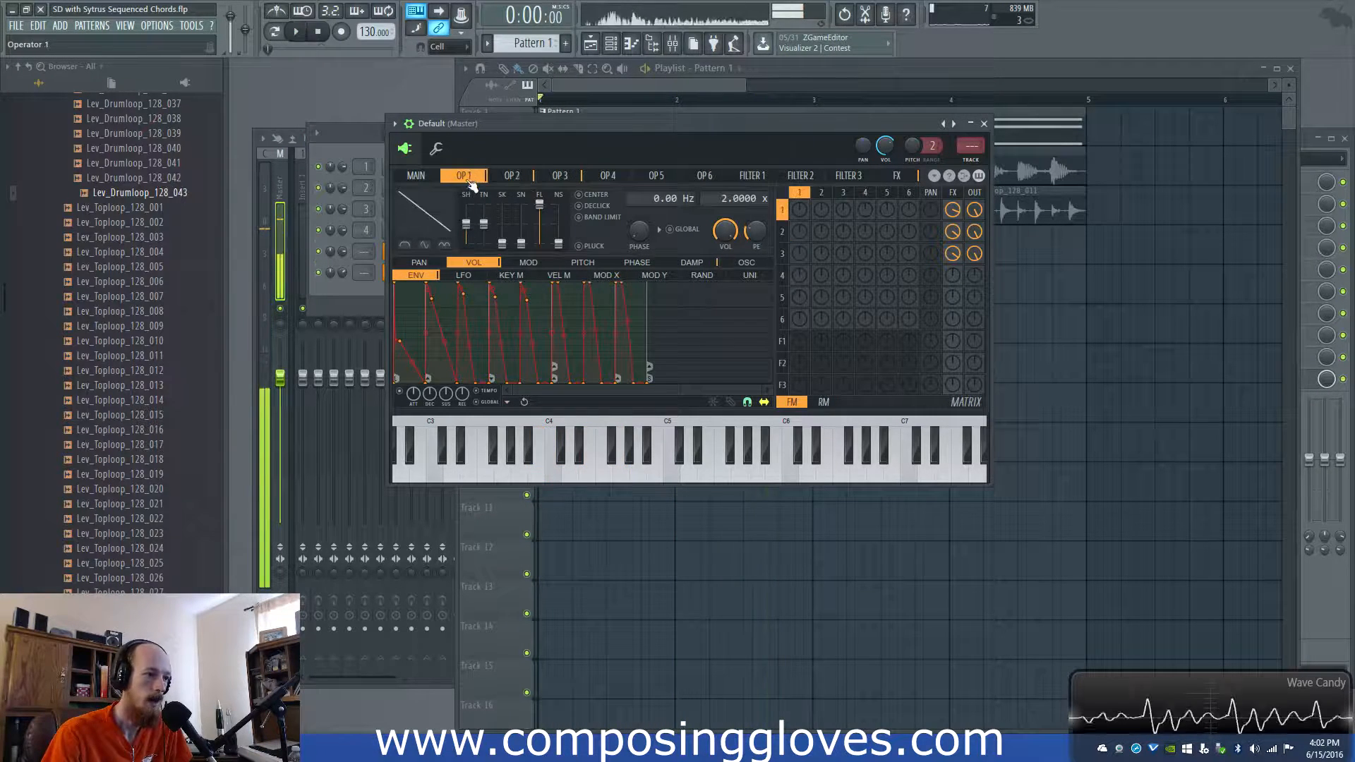
left_click(763, 262)
mouse_move(564, 402)
left_mouse_down()
mouse_move(457, 395)
mouse_move(470, 352)
left_mouse_up()
left_click(416, 346)
left_click(432, 350)
key("space")
mouse_move(522, 352)
left_mouse_down()
mouse_move(551, 339)
mouse_move(556, 351)
left_mouse_up()
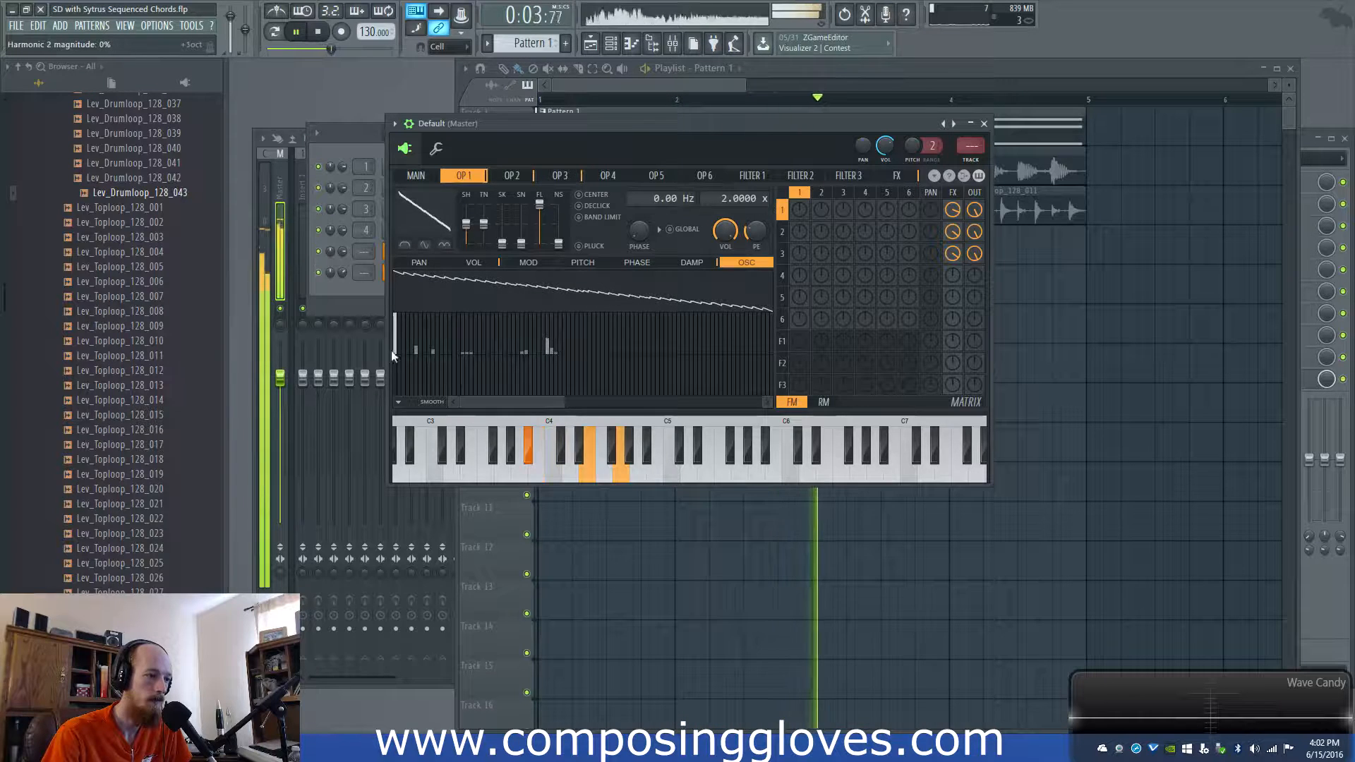
left_click(419, 328)
left_click(416, 350)
left_click(402, 331)
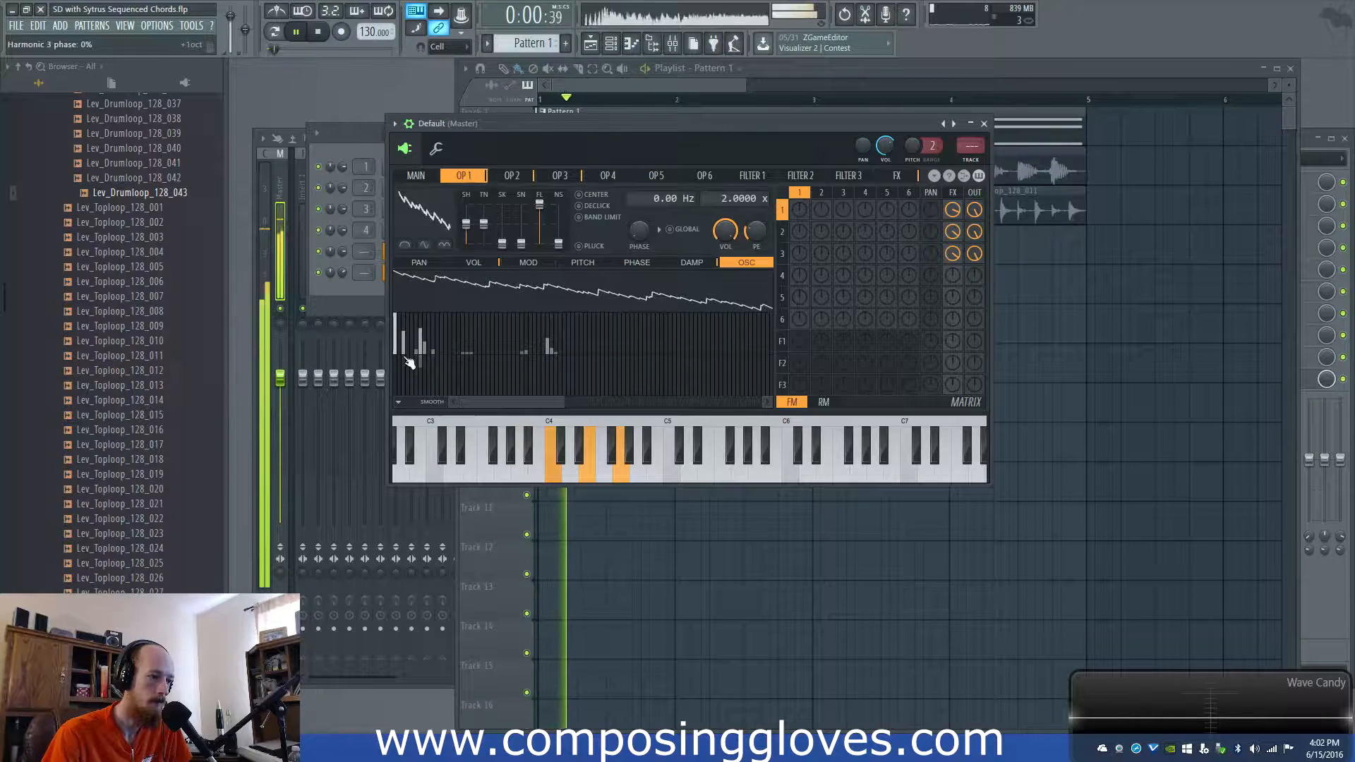
key("space")
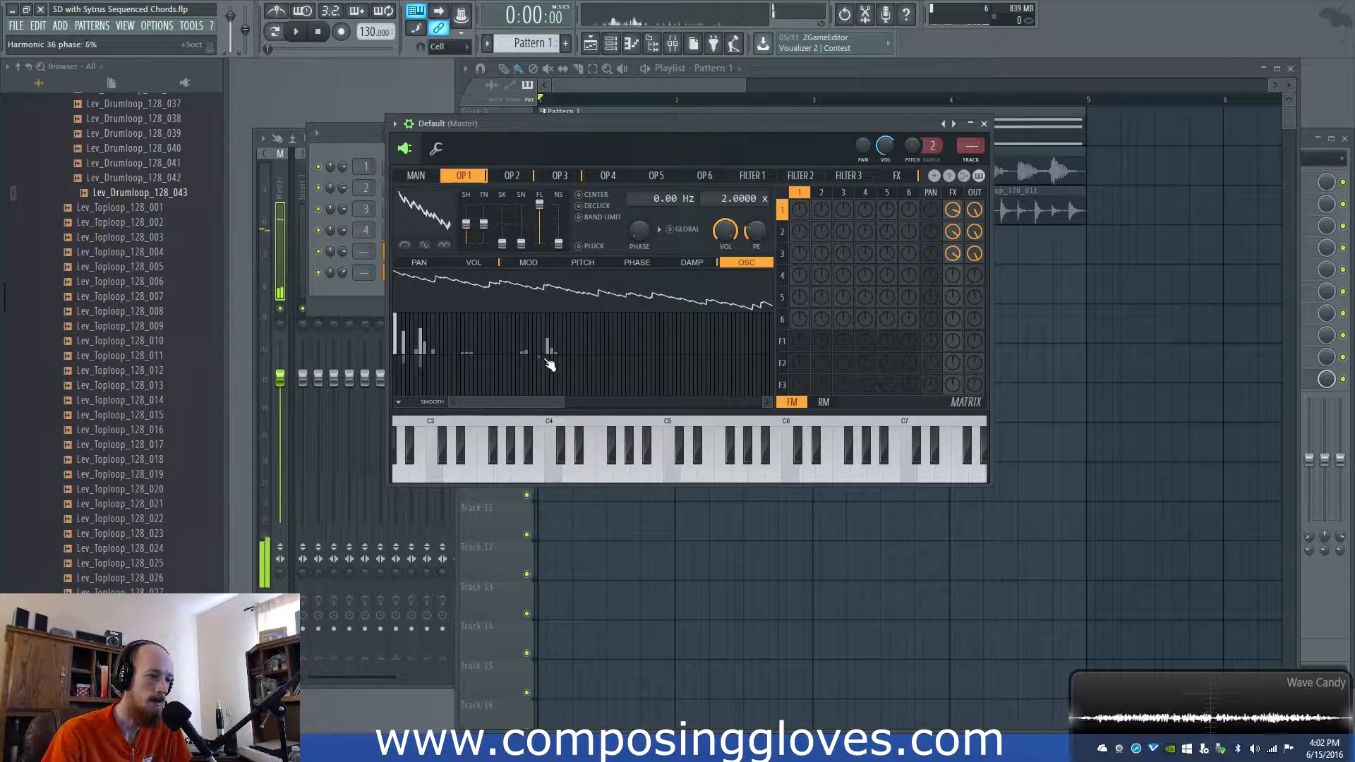
- Try the oscillators-only unison option in the main settings while playing the chords, and turn it off again
key("space")
left_click(416, 175)
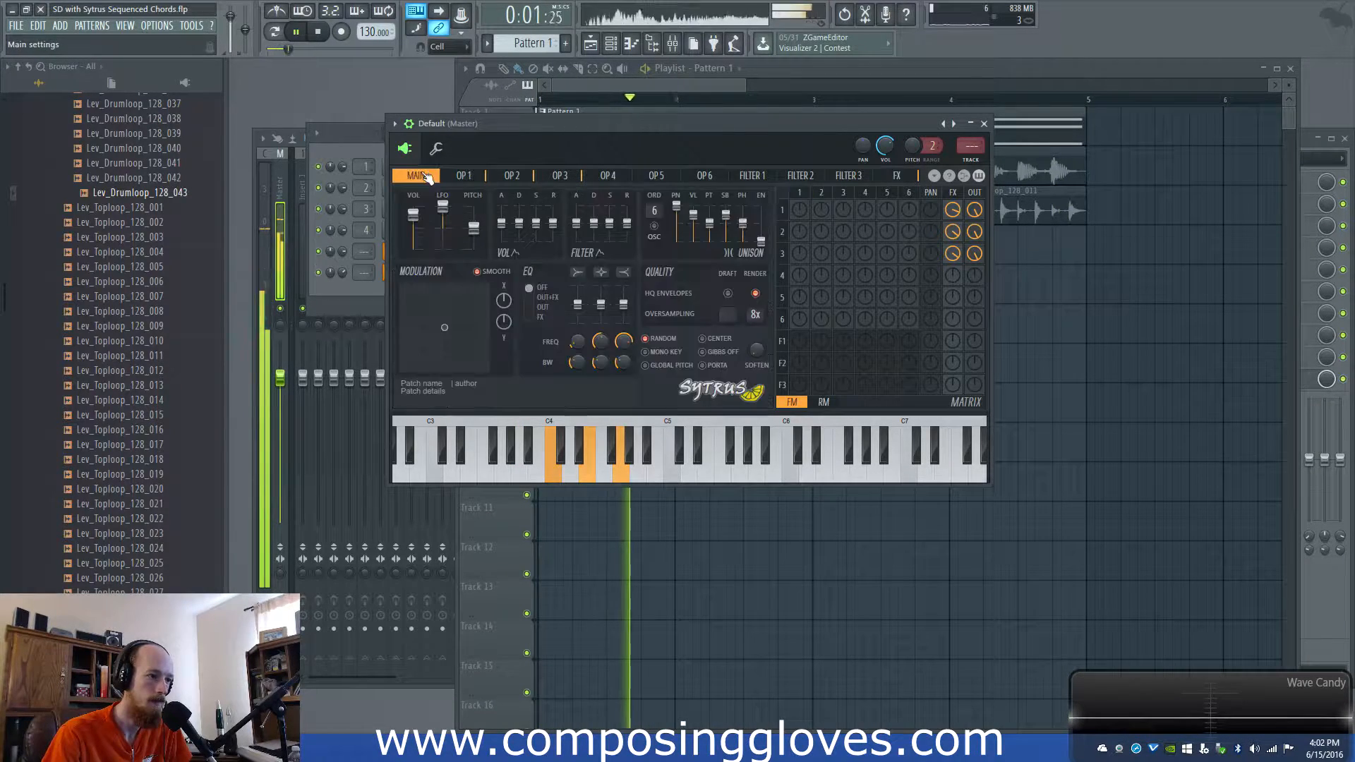
left_click_drag(743, 223, 693, 210)
left_click(656, 229)
key("space")
left_click(660, 230)
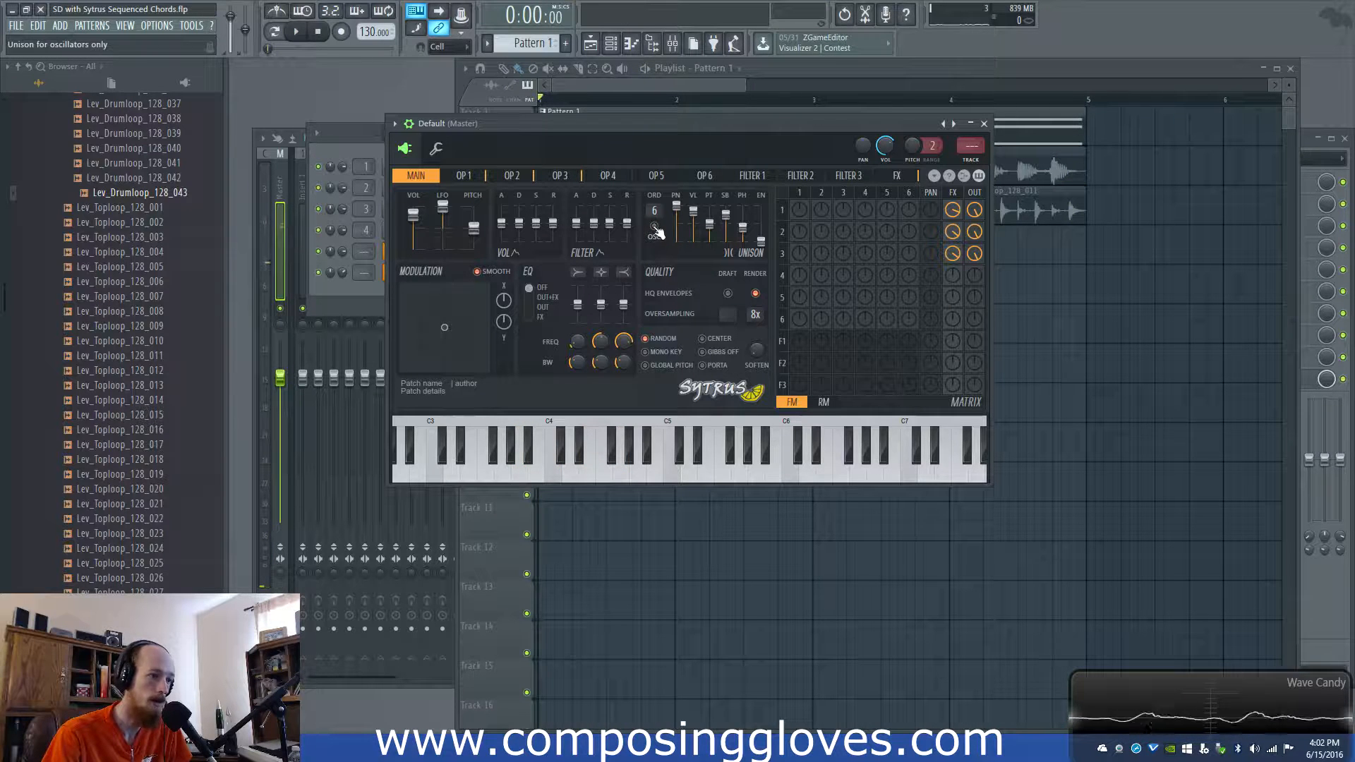
- Examine operators 2, 3 and 4, the first FX delay's settings and filter 1, auditioning the chords meanwhile
left_click(560, 175)
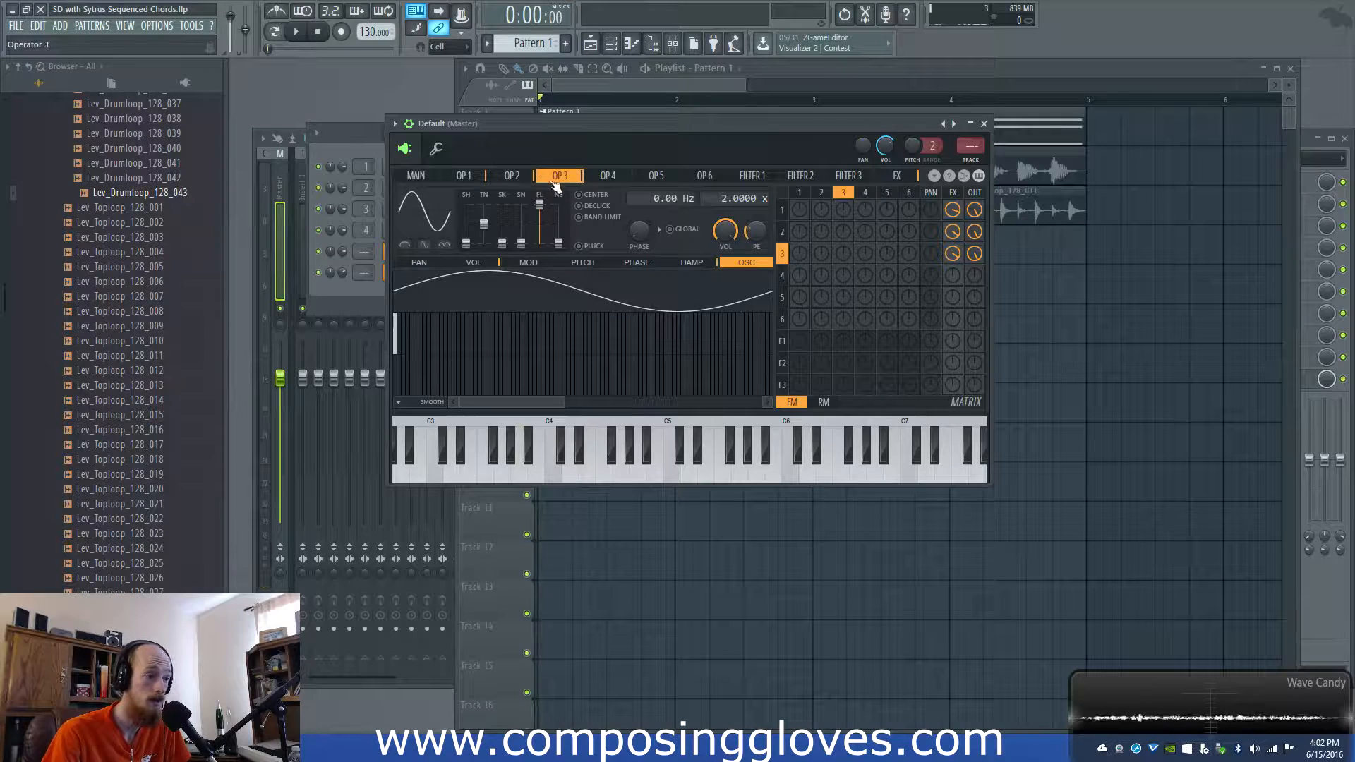
left_click(512, 176)
key("space")
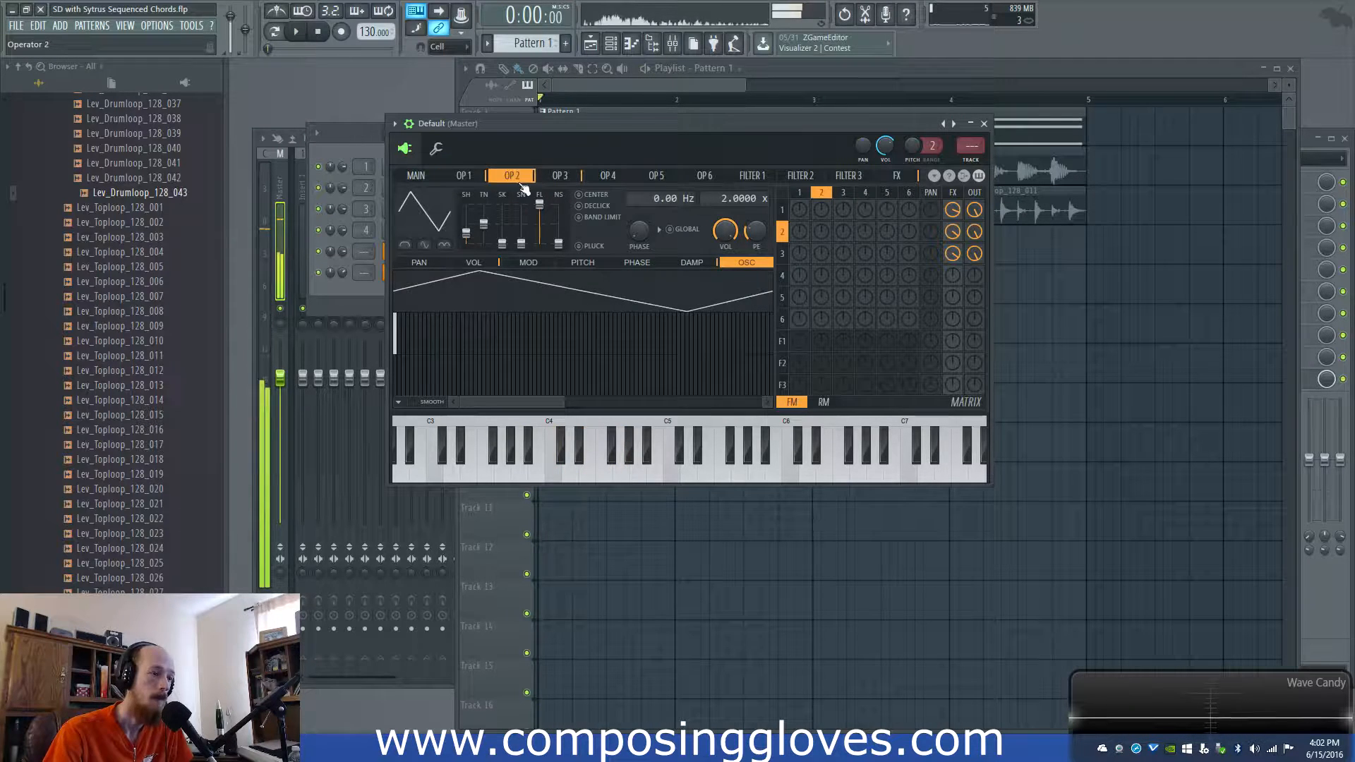
left_click(556, 177)
left_click(517, 178)
left_click_drag(843, 194, 965, 193)
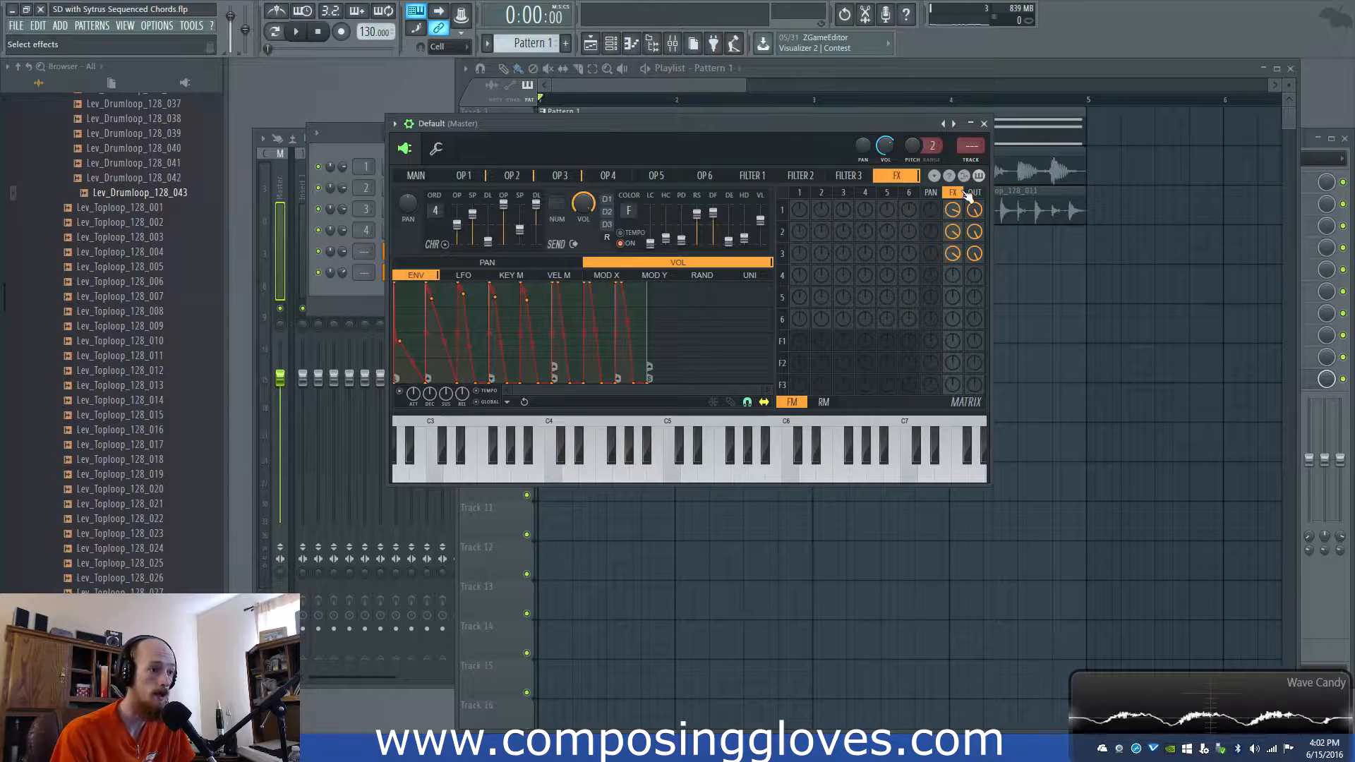
left_click(611, 224)
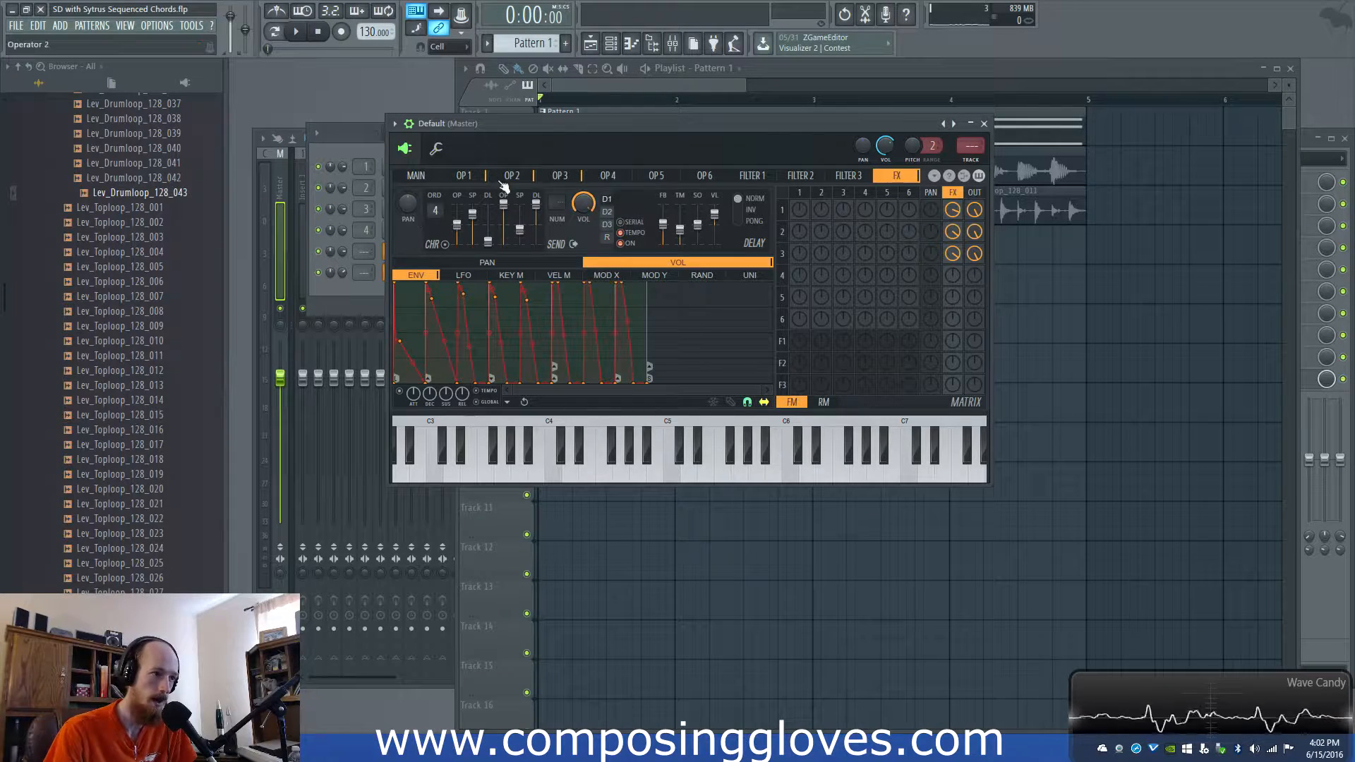
left_click(511, 178)
left_click(562, 177)
left_click(608, 177)
left_click(774, 178)
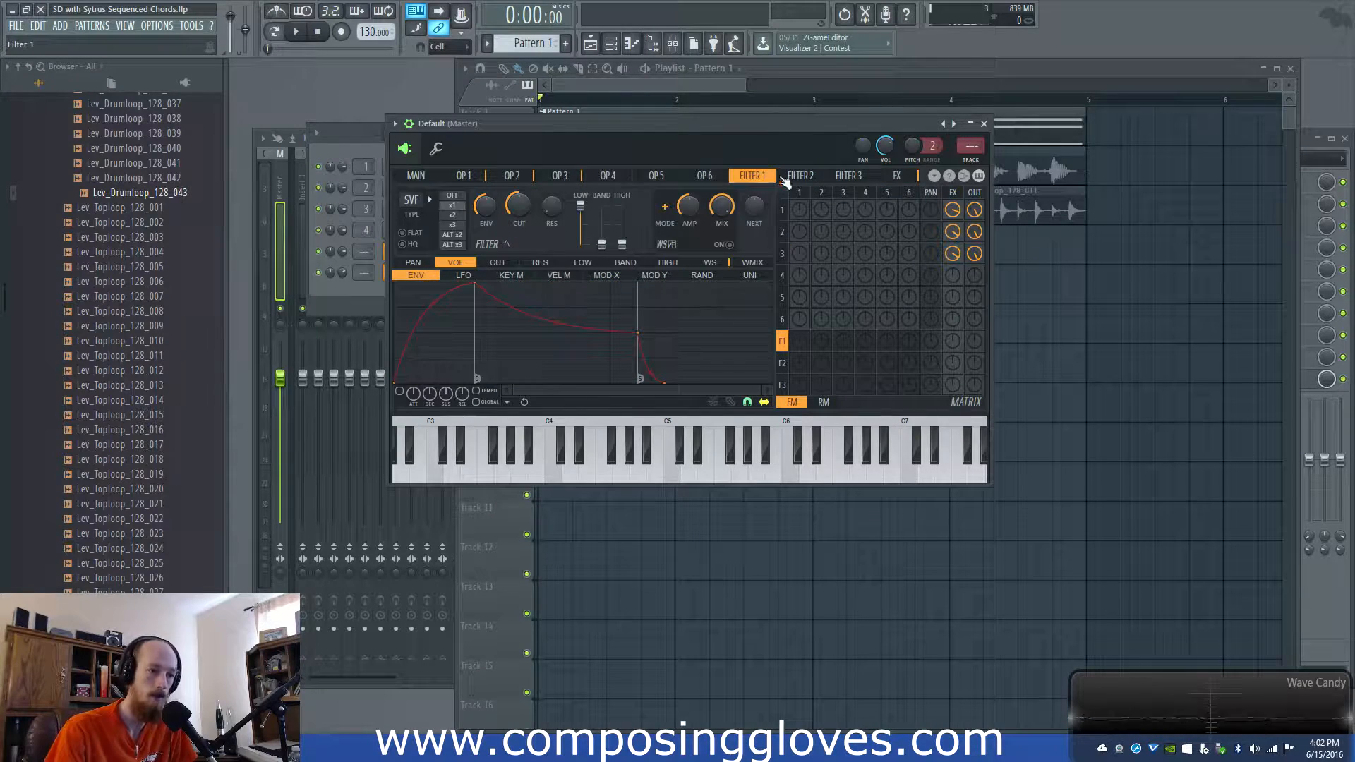
- Set operator 2's frequency ratio to 4.0000x and adjust operator 3's frequency ratio while the chords play
left_click(472, 176)
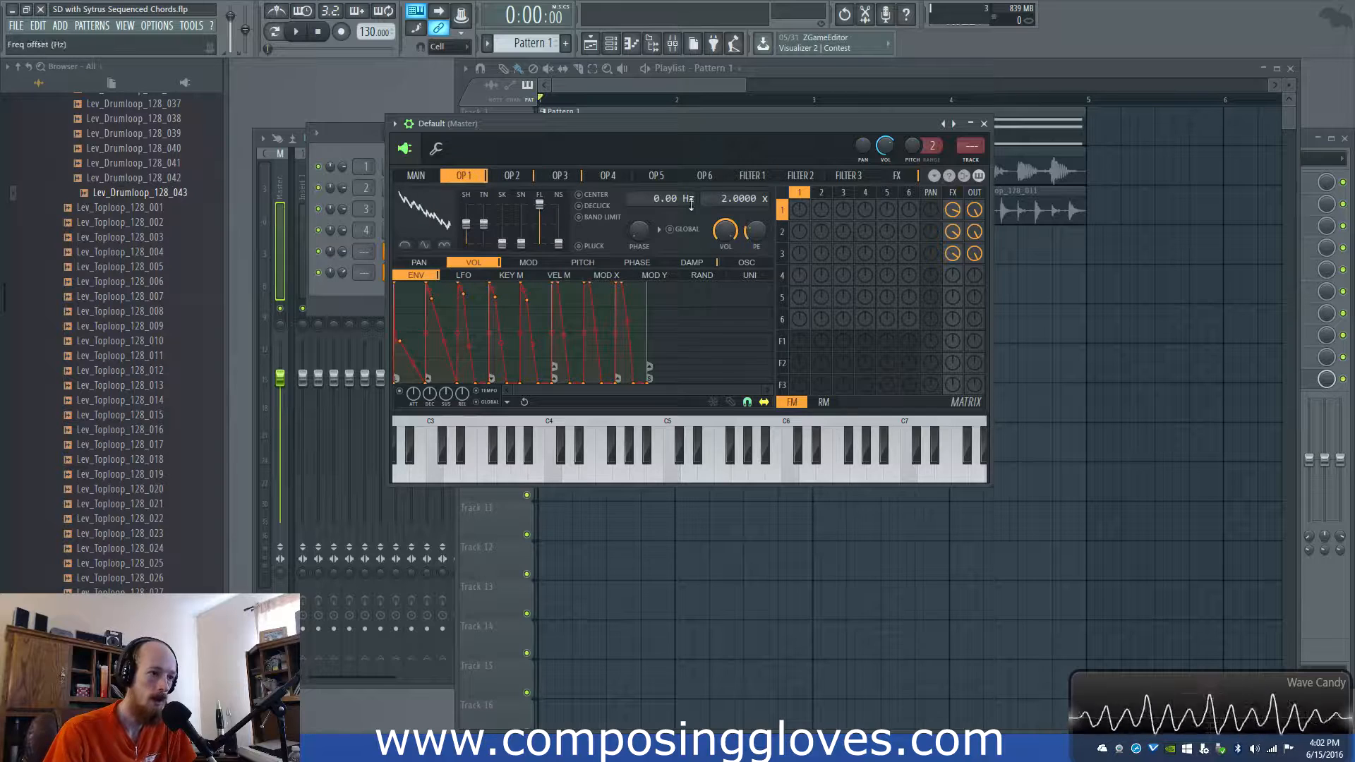
left_click(512, 176)
key("space")
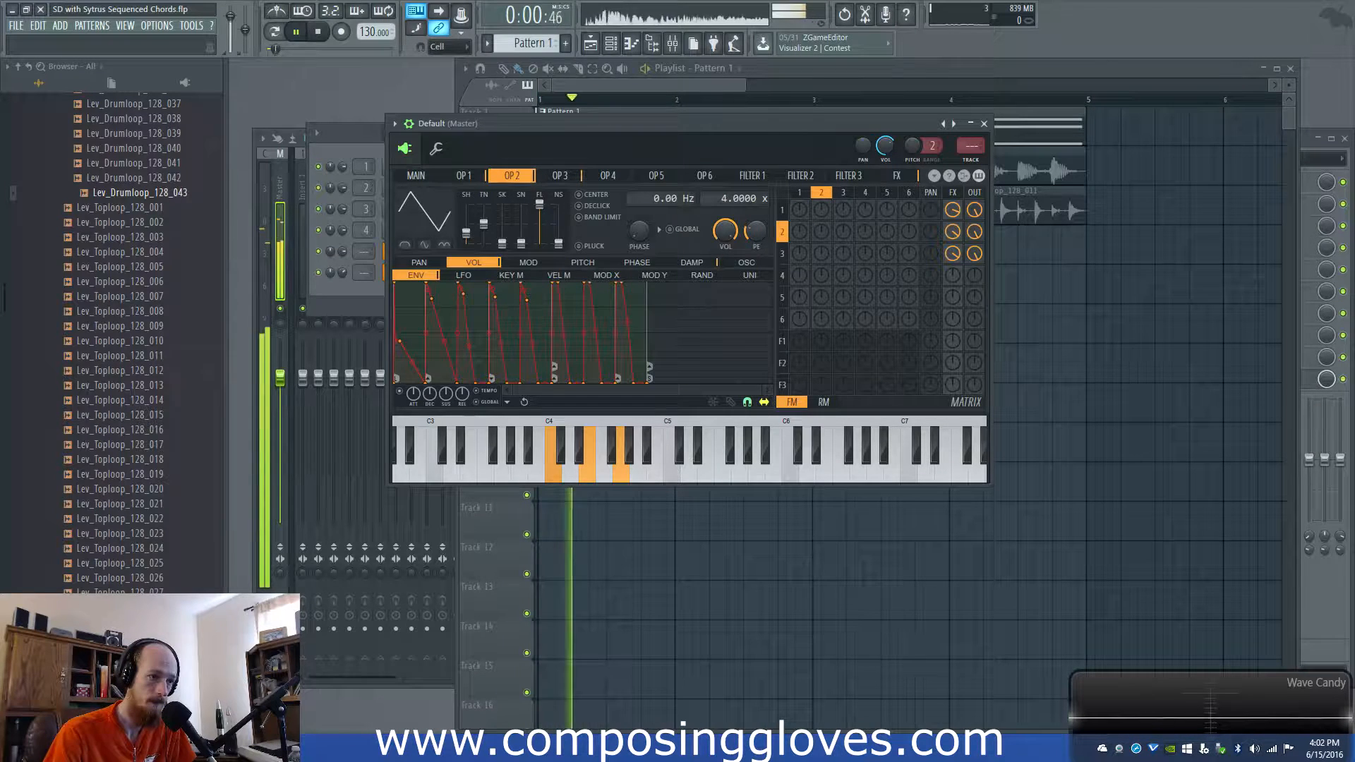
left_click(570, 177)
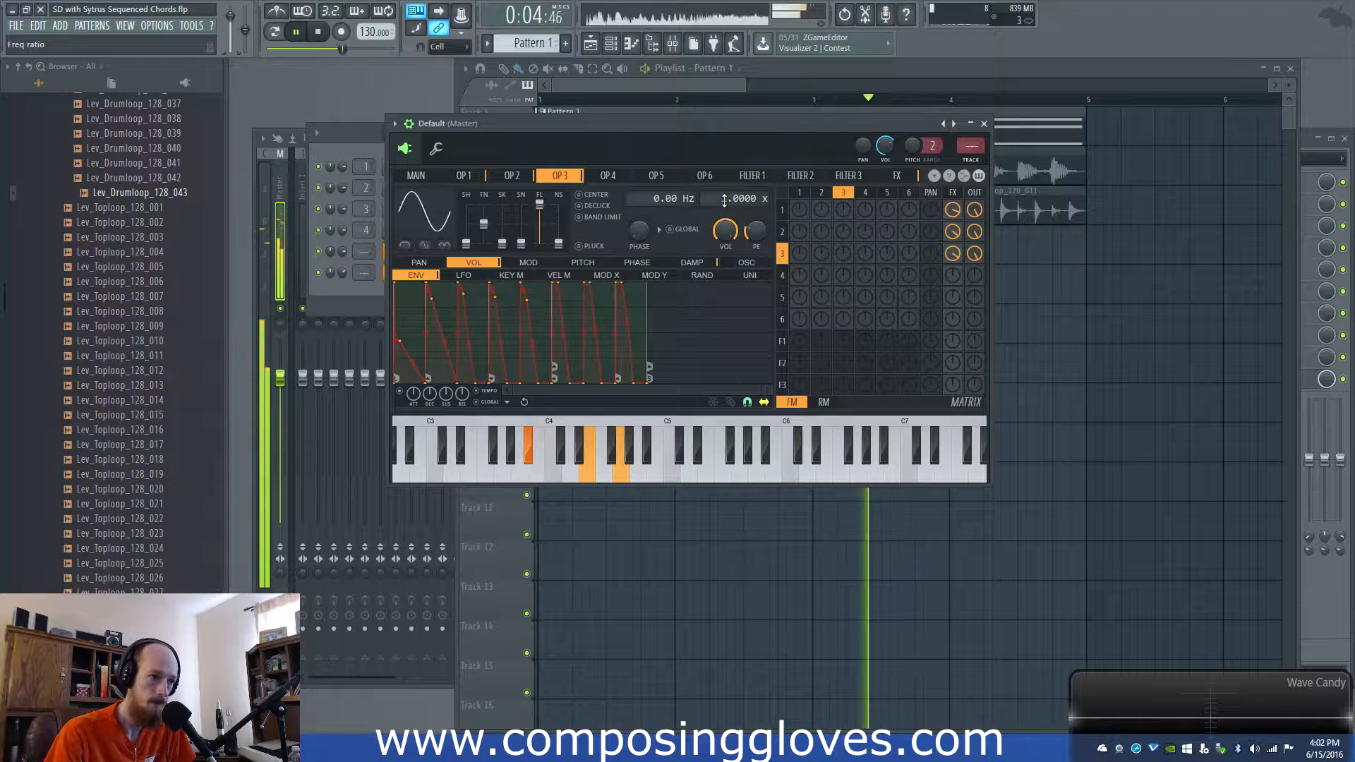
left_click_drag(741, 199, 741, 189)
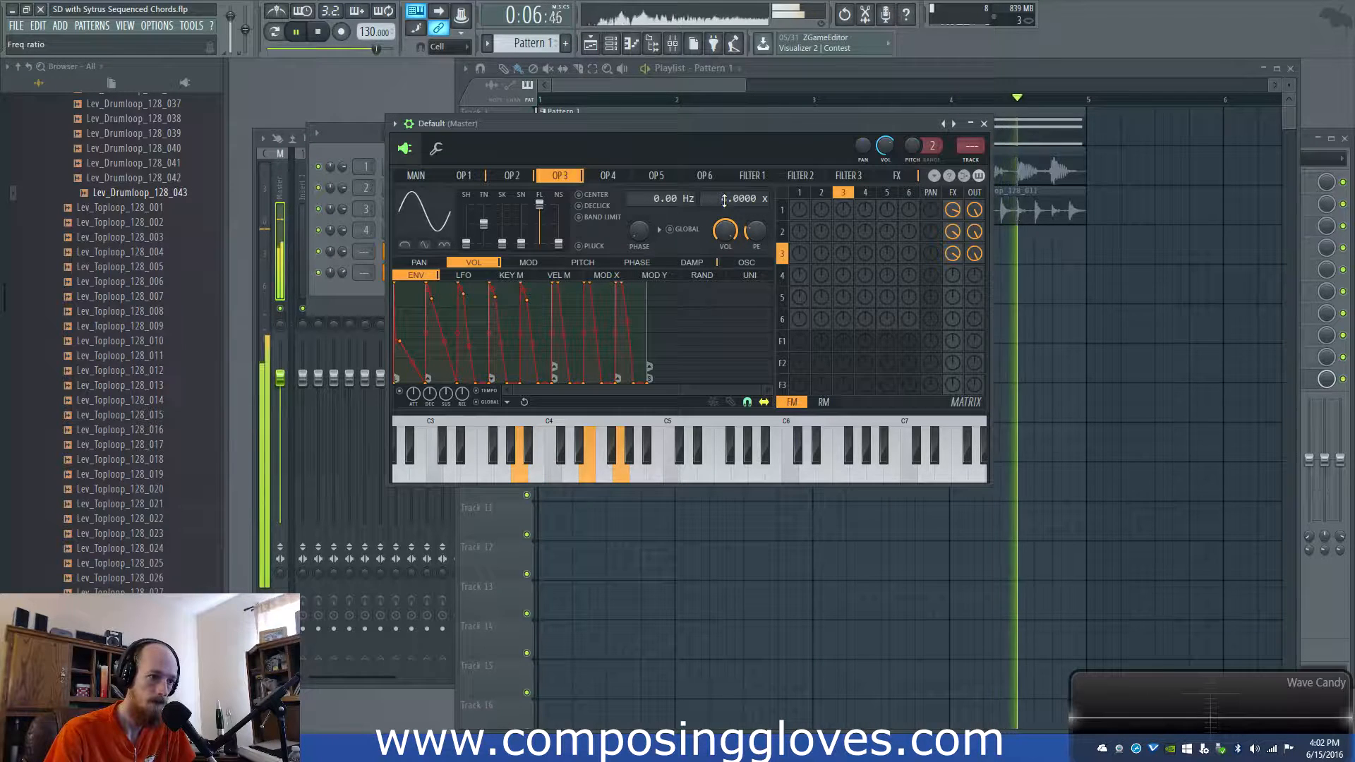
- Route operator 6 to the output and paste the copied sequenced envelope state into its volume envelope
left_click(782, 319)
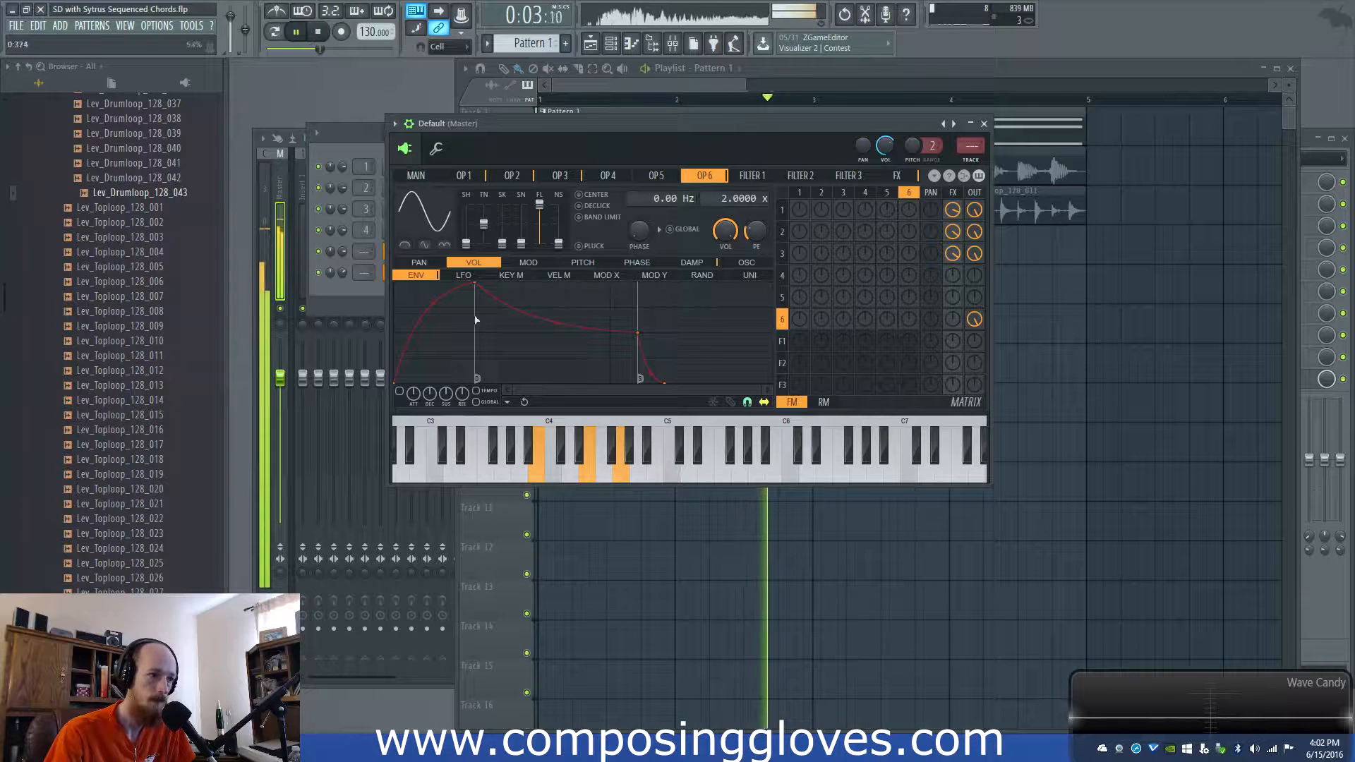
left_click(506, 401)
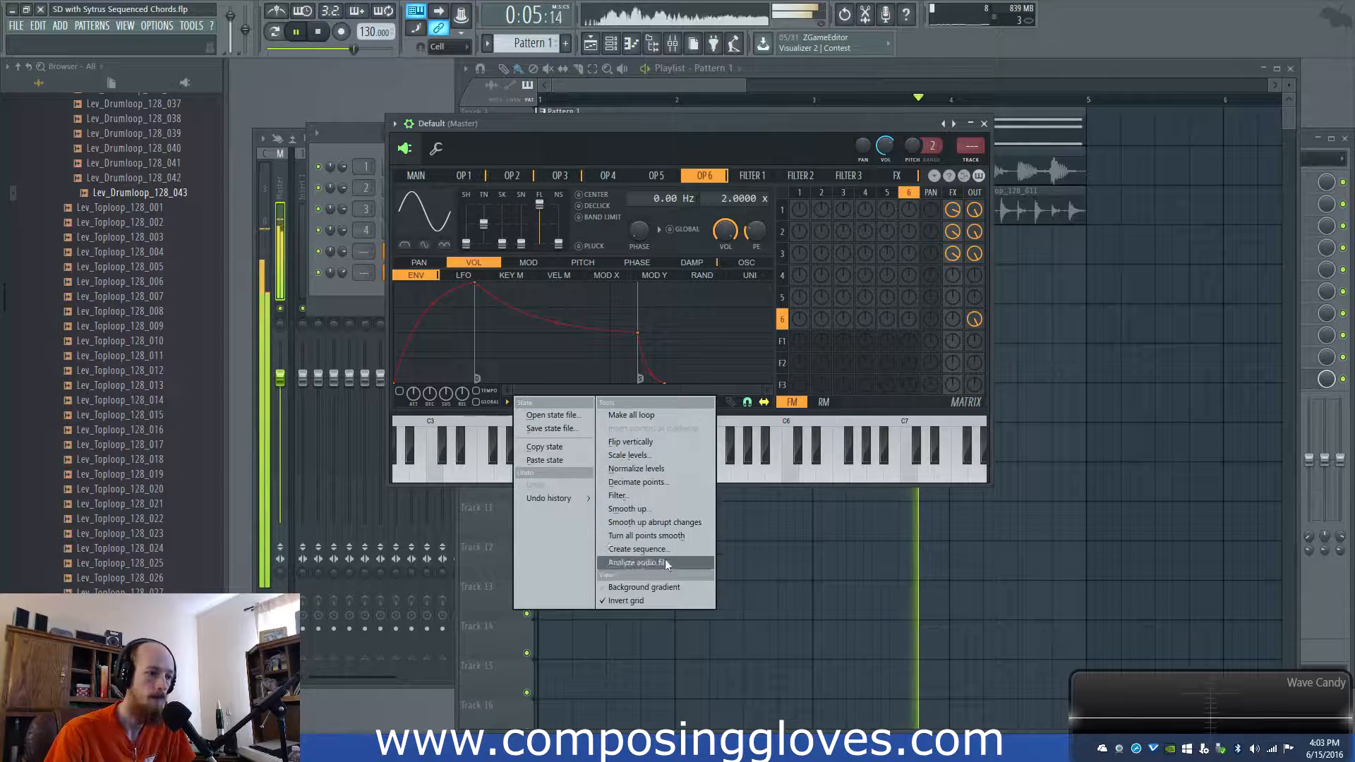
left_click(544, 461)
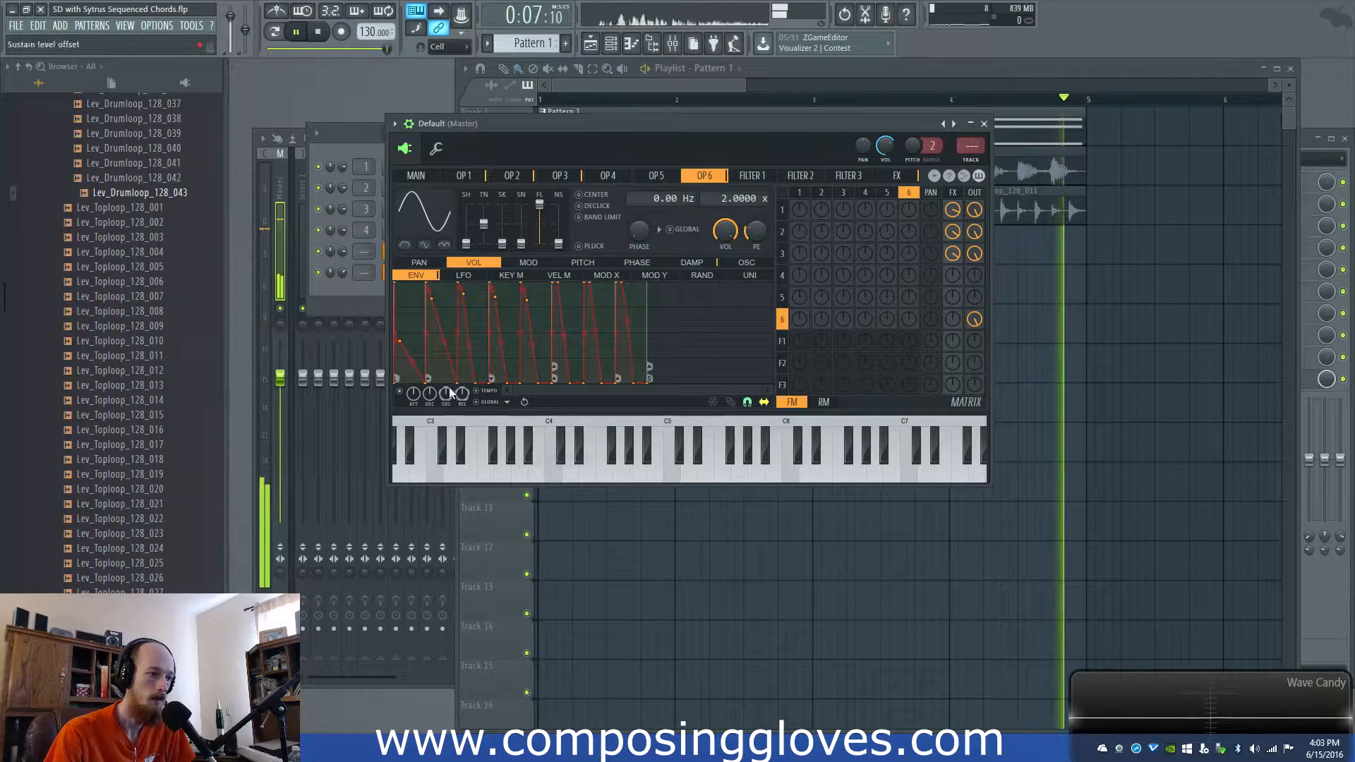
- Change operator 6's waveform to a square shape and reduce its output send to blend with the chords
left_click_drag(466, 244, 466, 204)
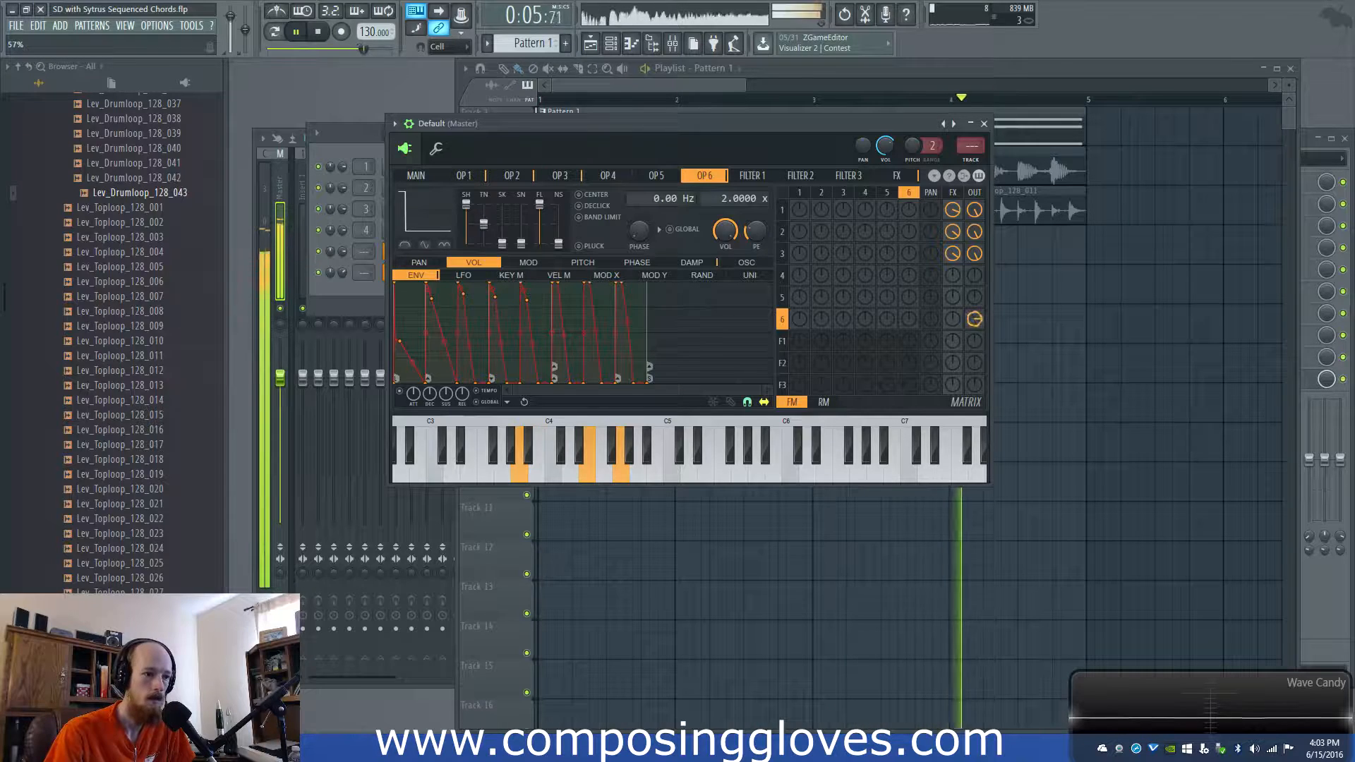
key("space")
left_click_drag(976, 321, 976, 318)
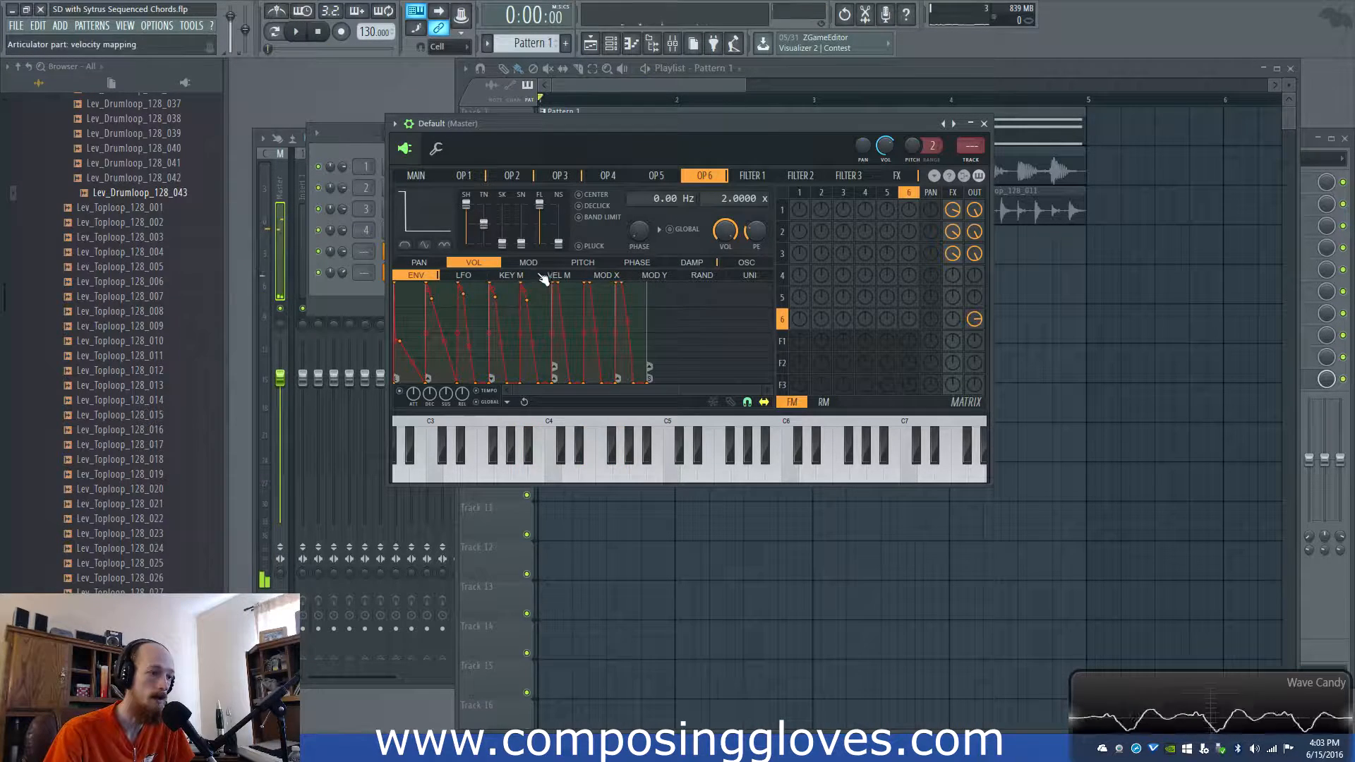
- Route operator 1 through filter 1 to the FX and output, and set filter 1's type to Vanilla high pass
left_click(463, 178)
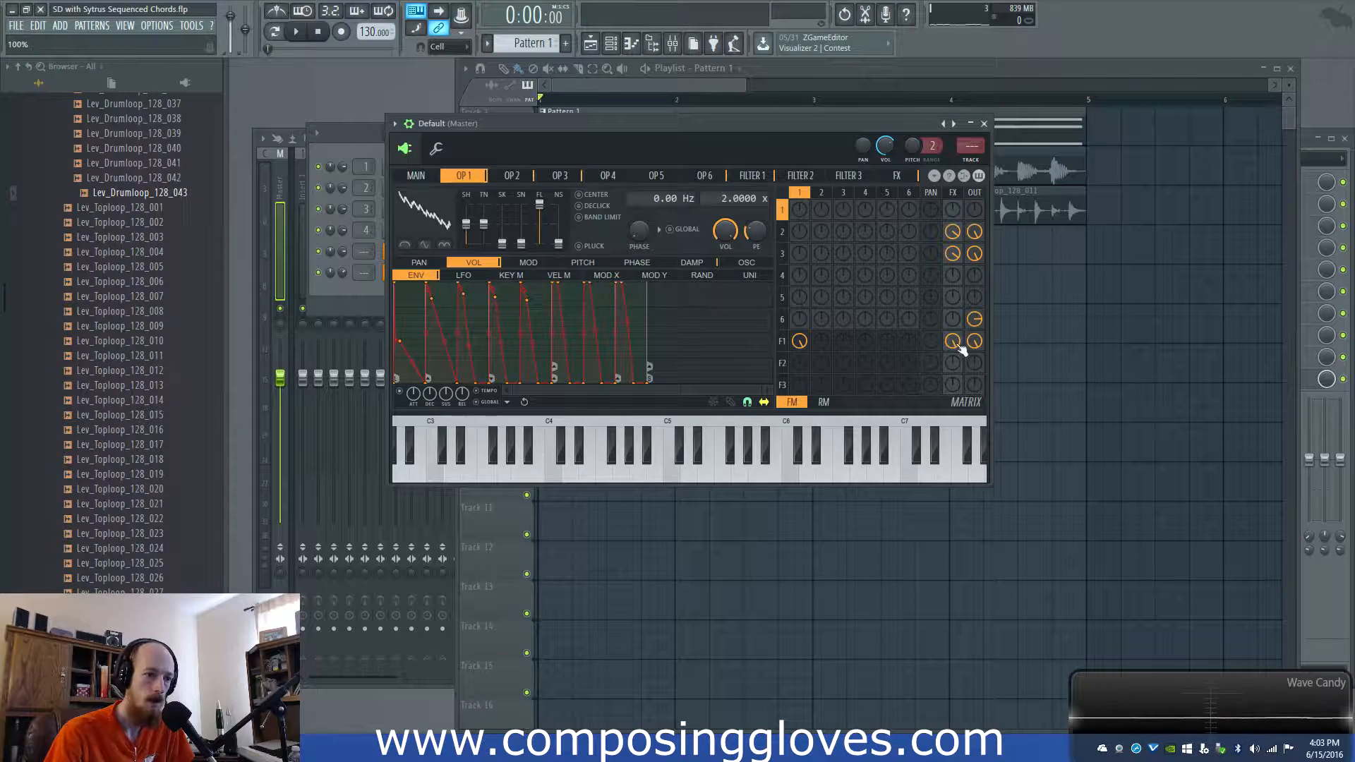
left_click(783, 345)
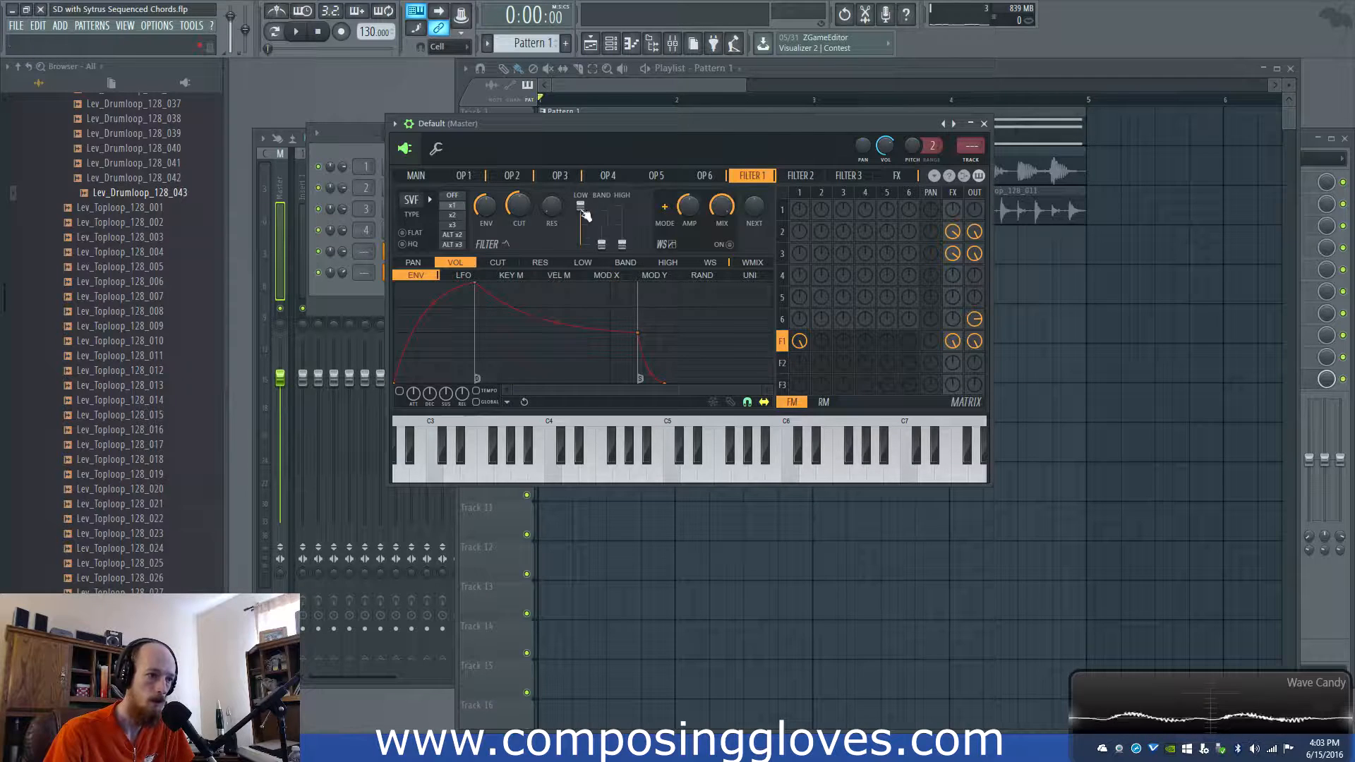
left_click(414, 202)
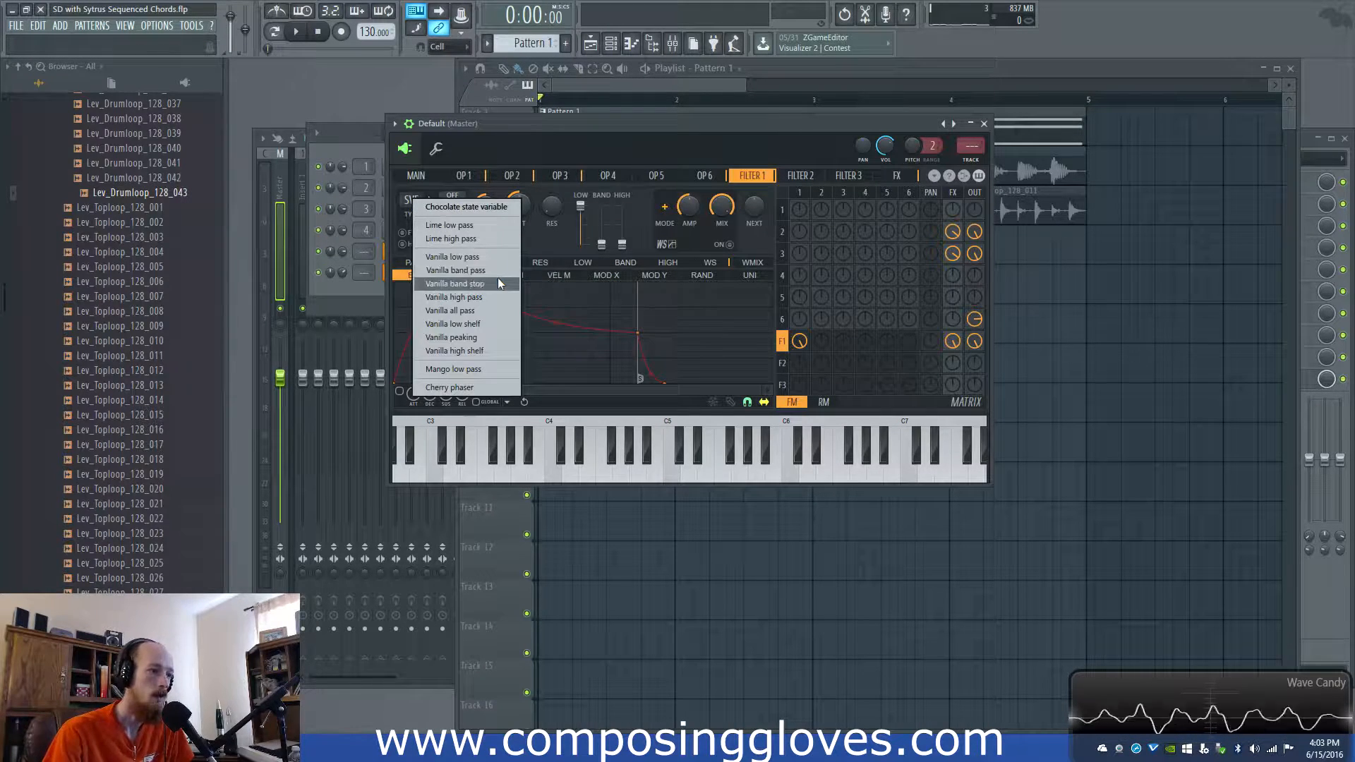
left_click(465, 297)
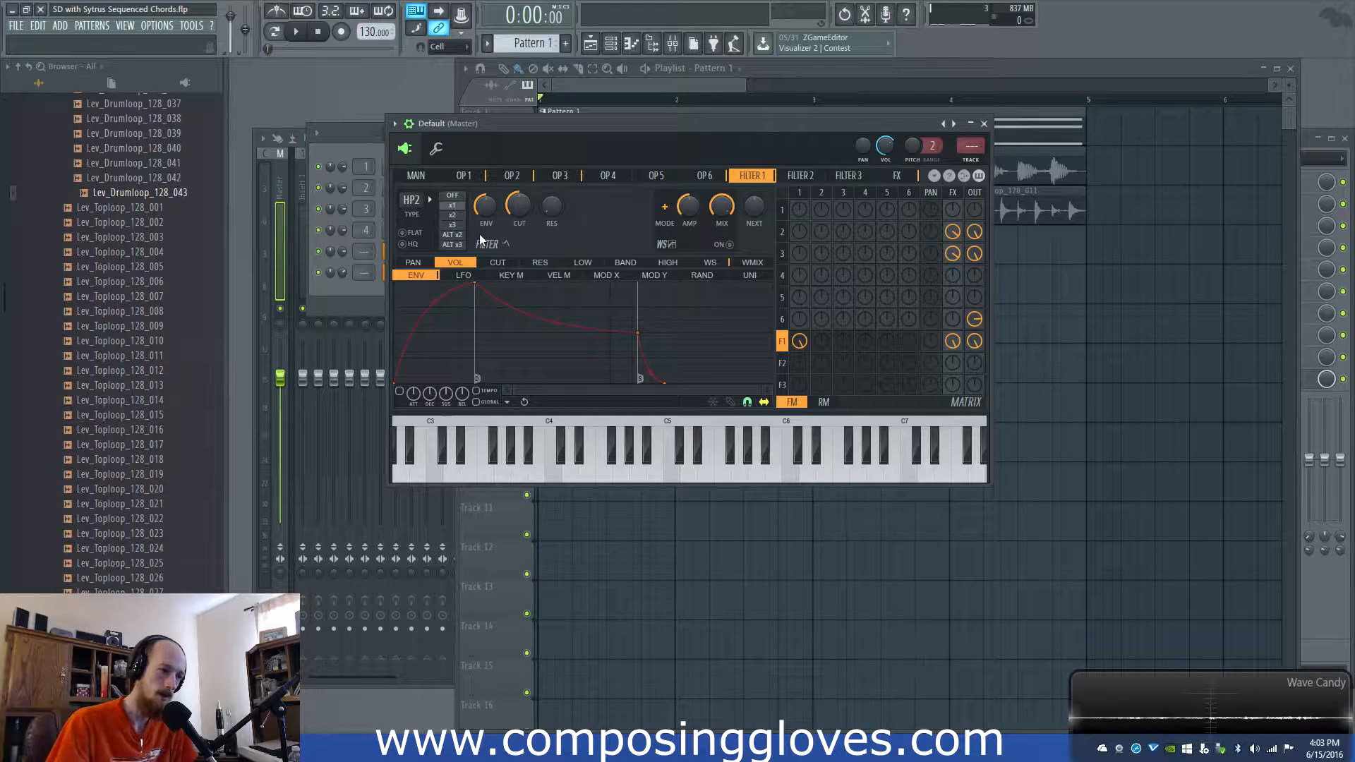
- Sweep filter 1's cutoff down and back up to its maximum while auditioning the chords
key("space")
left_click_drag(519, 210, 520, 282)
key("space")
key("space")
key("space")
left_click_drag(519, 211, 520, 134)
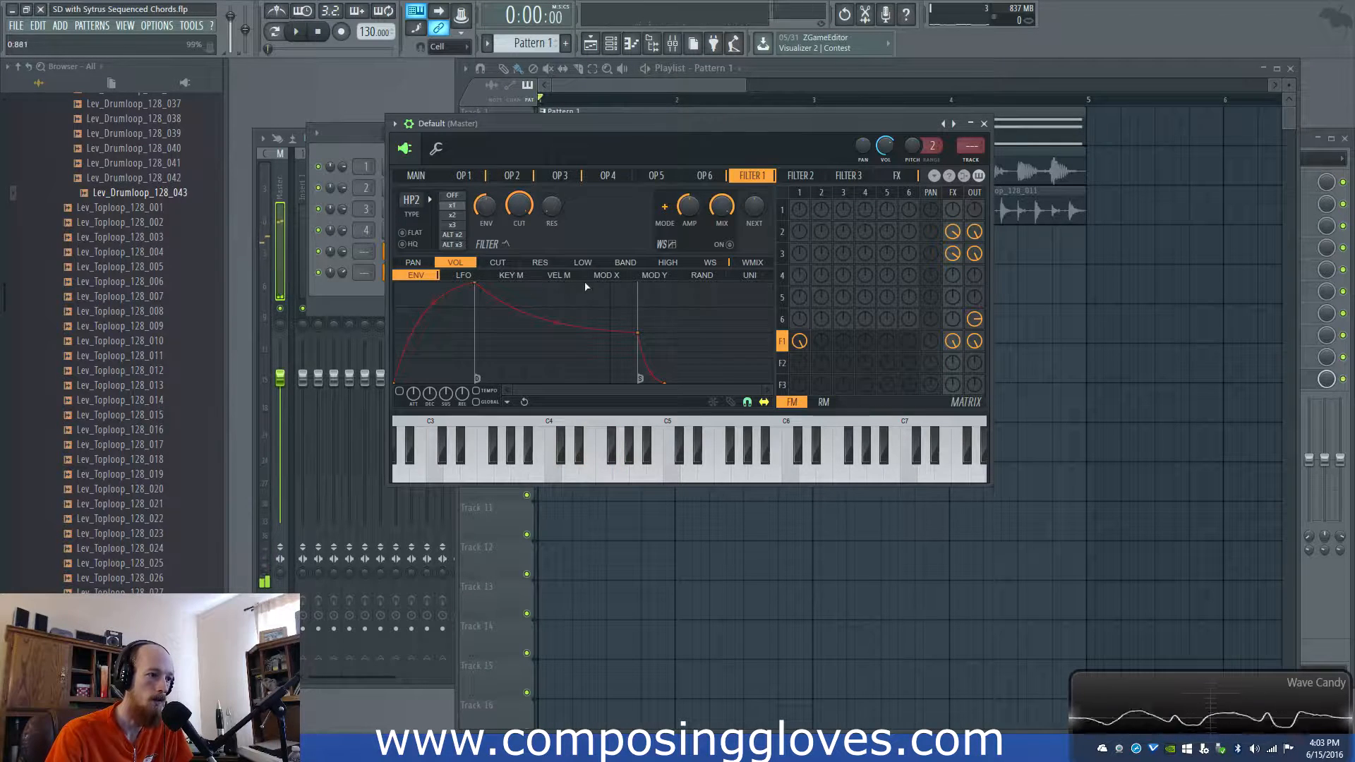
- Shape filter 1's volume response to modulation X as a ramp rising from zero and test it by sweeping modulation X
left_click(607, 277)
left_click_drag(397, 290, 407, 446)
left_click(417, 175)
key("space")
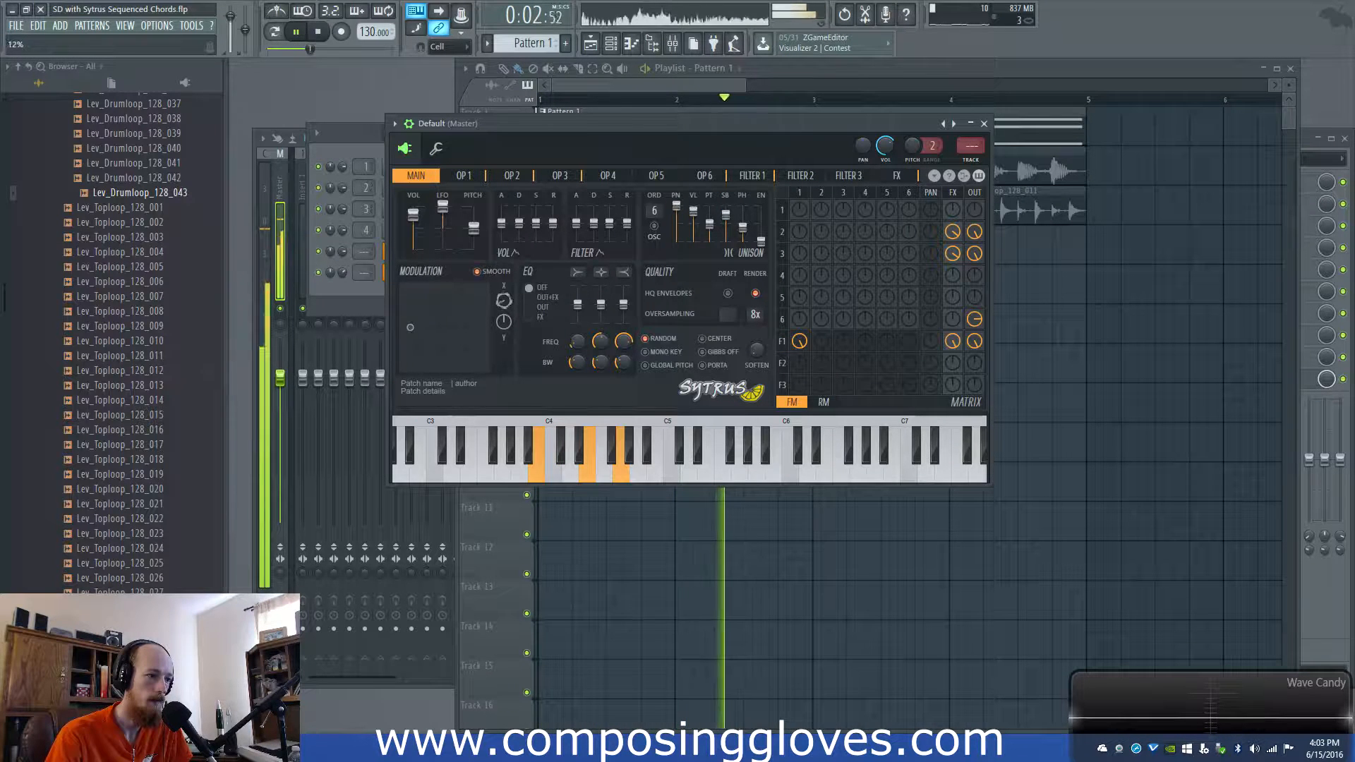
key("space")
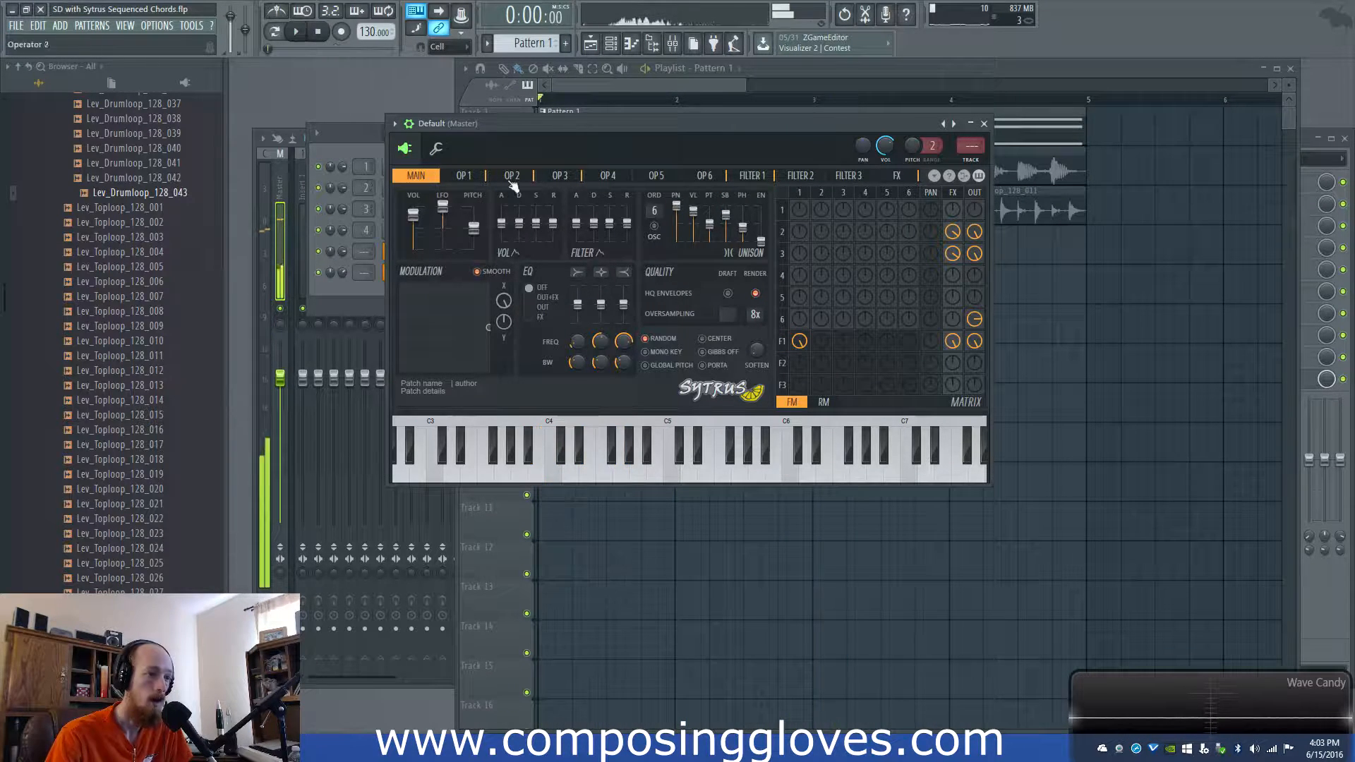
- Check filter 1's modulation X ramp and audition the chords again while varying modulation X
left_click(753, 177)
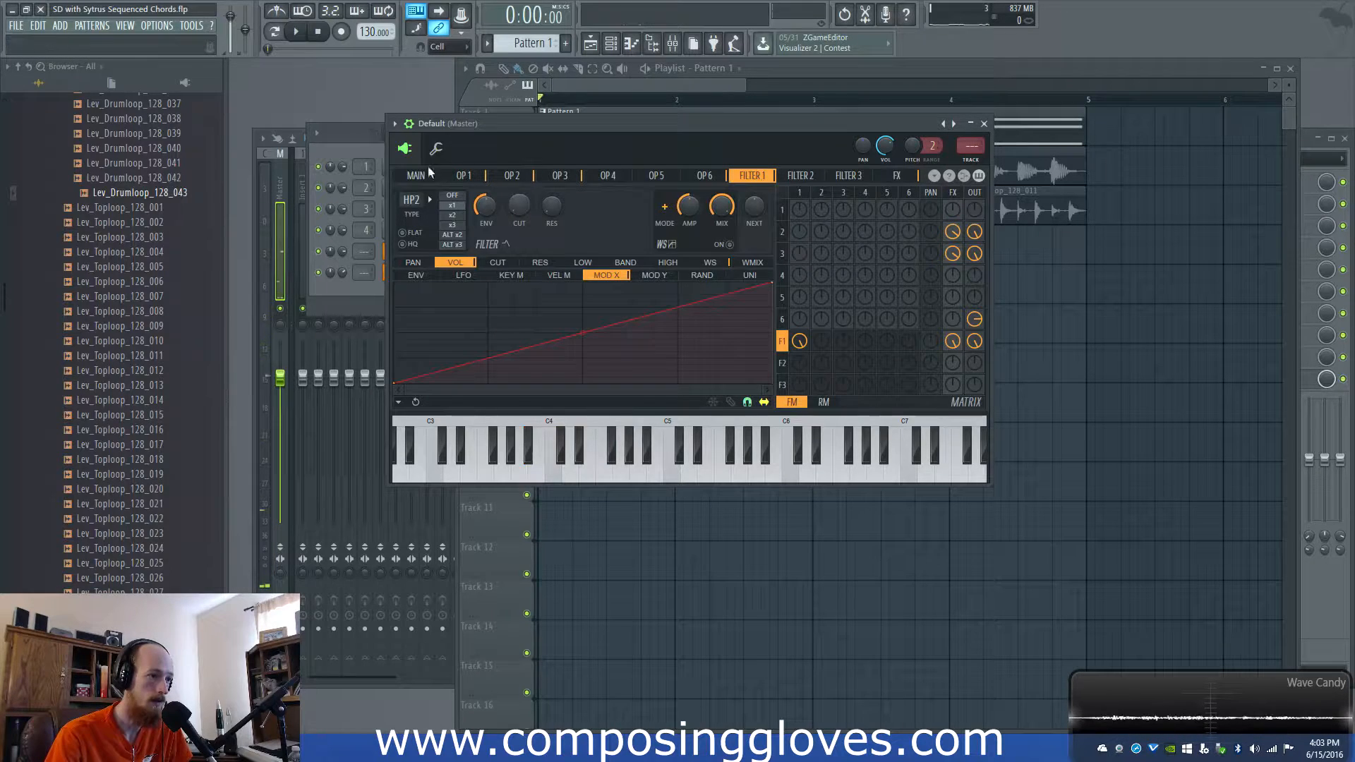
left_click(417, 175)
key("space")
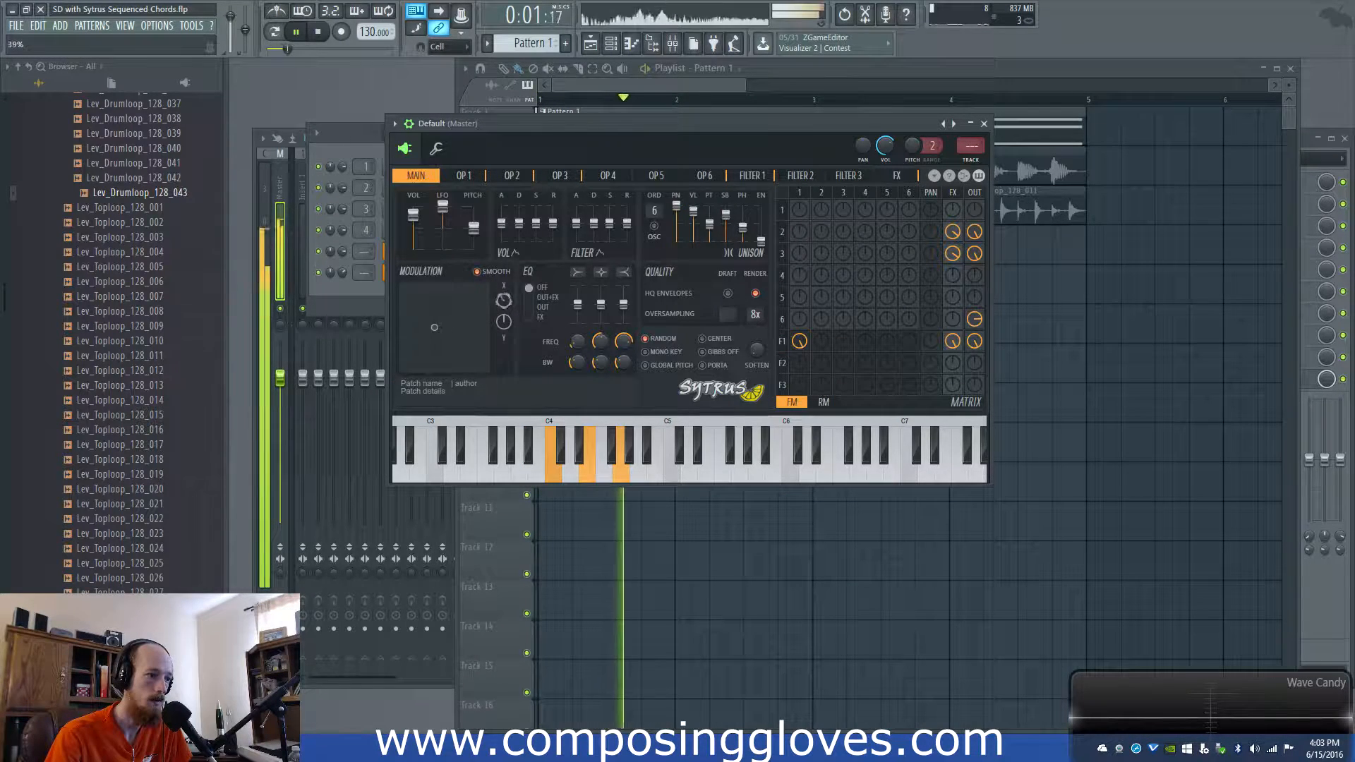
key("space")
- Return to filter 1 and sweep its cutoff from minimum up to maximum
left_click(848, 176)
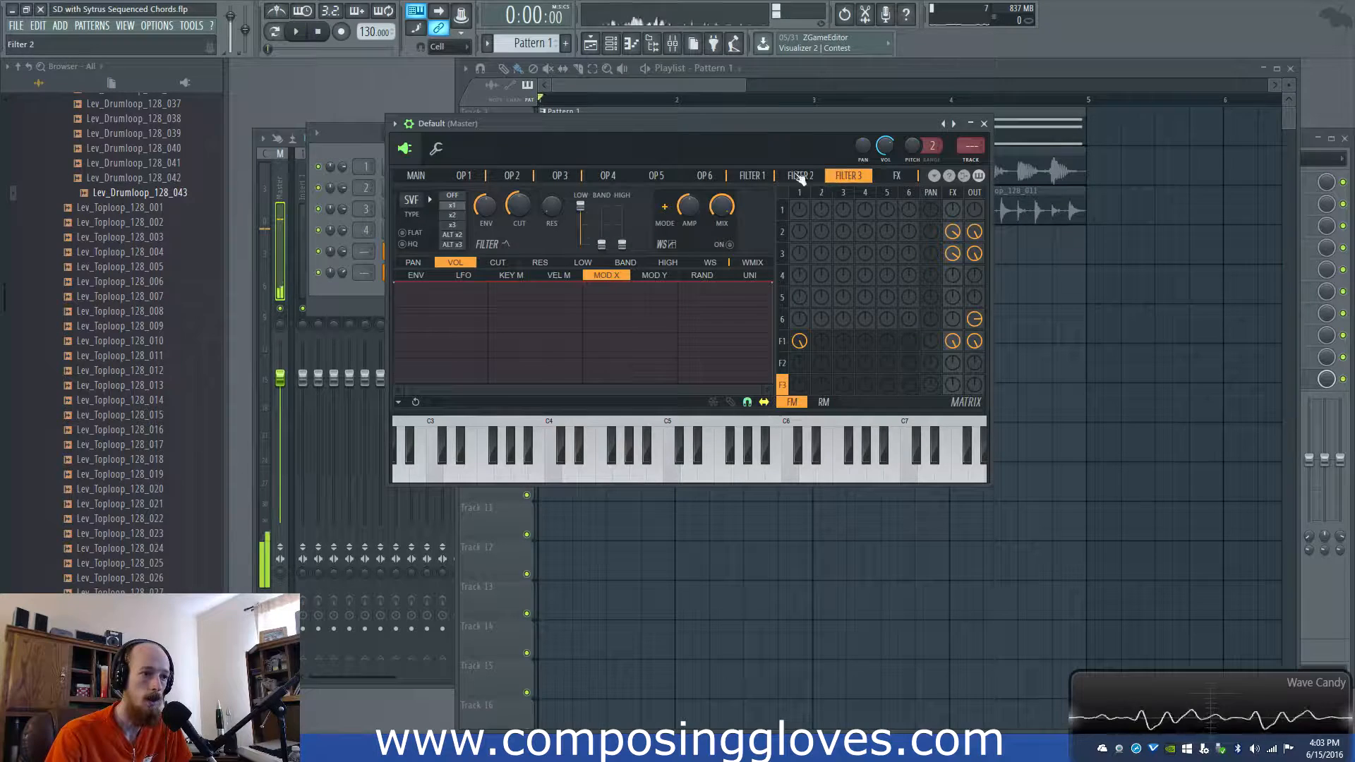
left_click(800, 175)
left_click(768, 176)
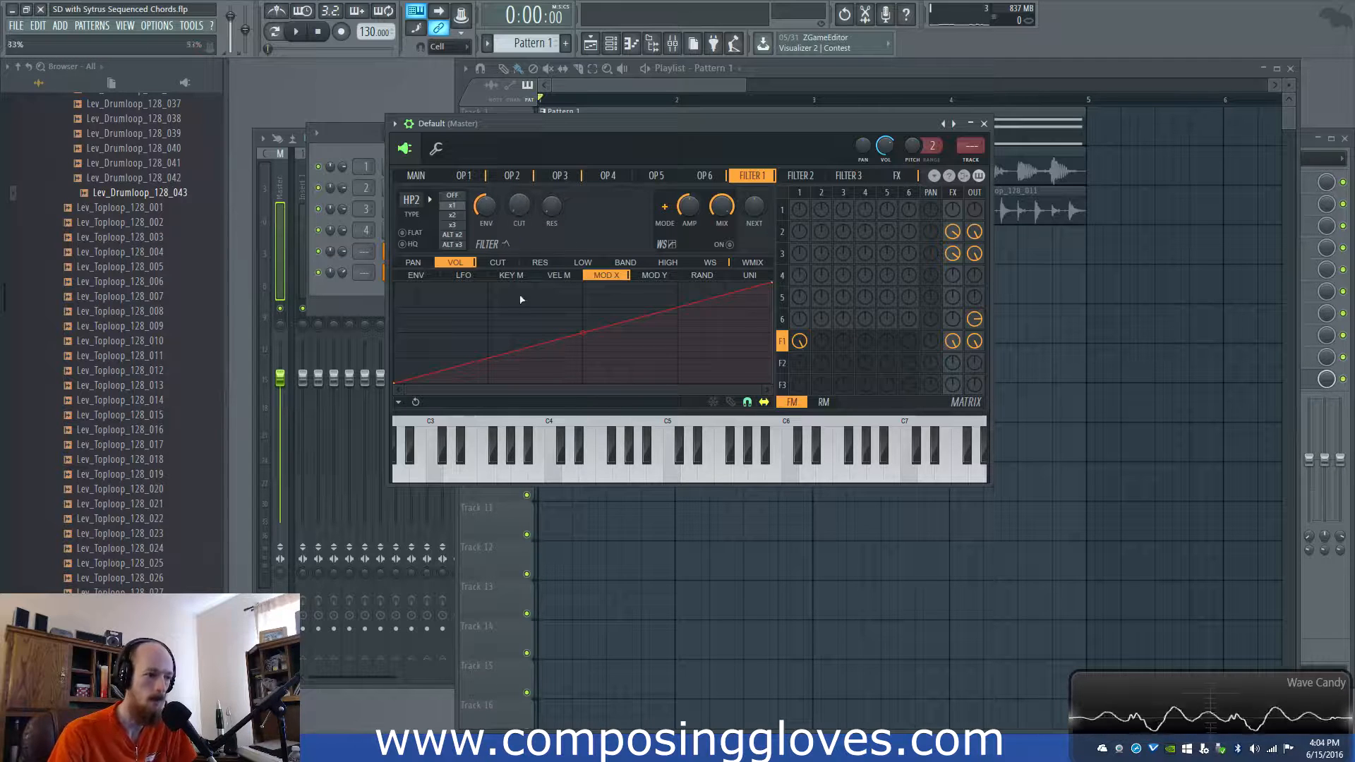
left_click_drag(520, 213, 521, 303)
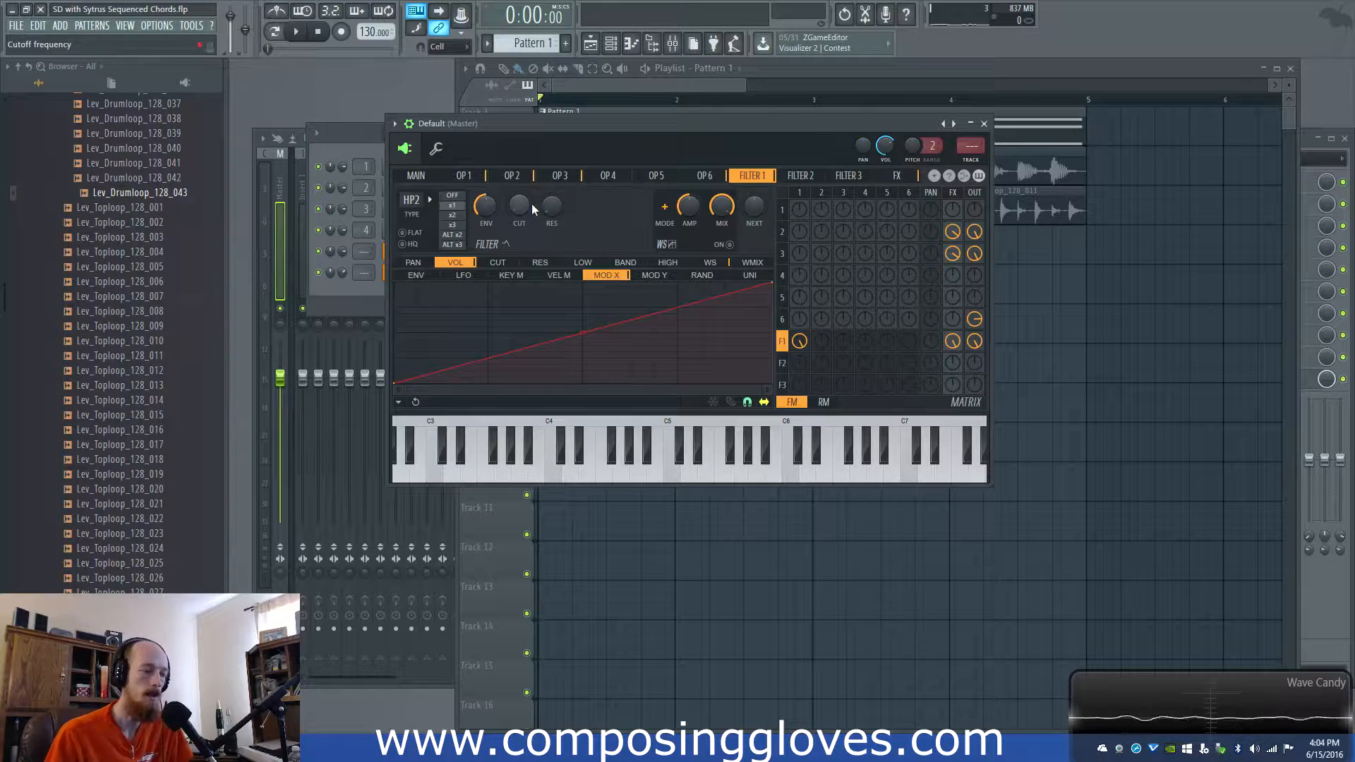
left_click_drag(530, 204, 530, 113)
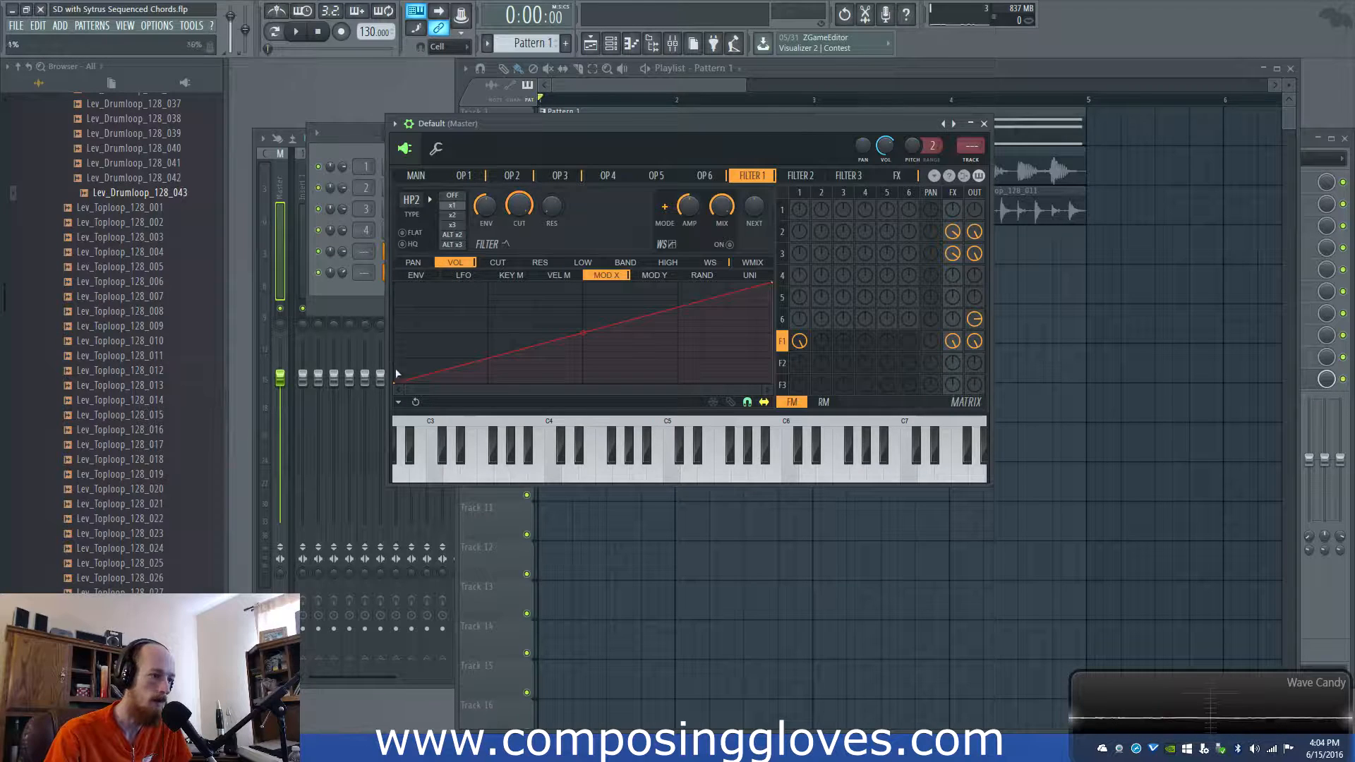
- Flatten filter 1's volume modulation X curve, audition the chords with the cutoff at minimum, and restore the ramp rising from zero
left_click_drag(397, 382, 397, 282)
key("space")
left_click_drag(518, 212, 518, 303)
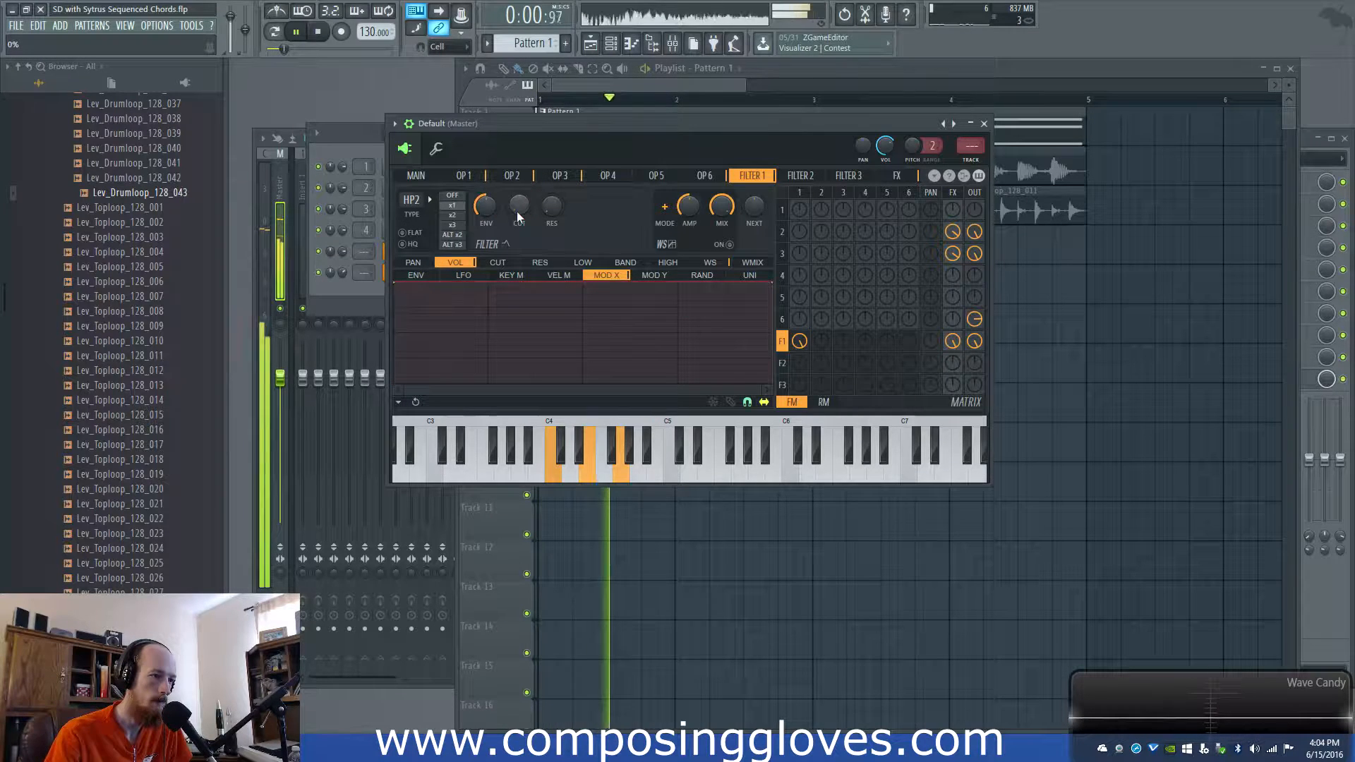
key("space")
left_click_drag(396, 283, 399, 409)
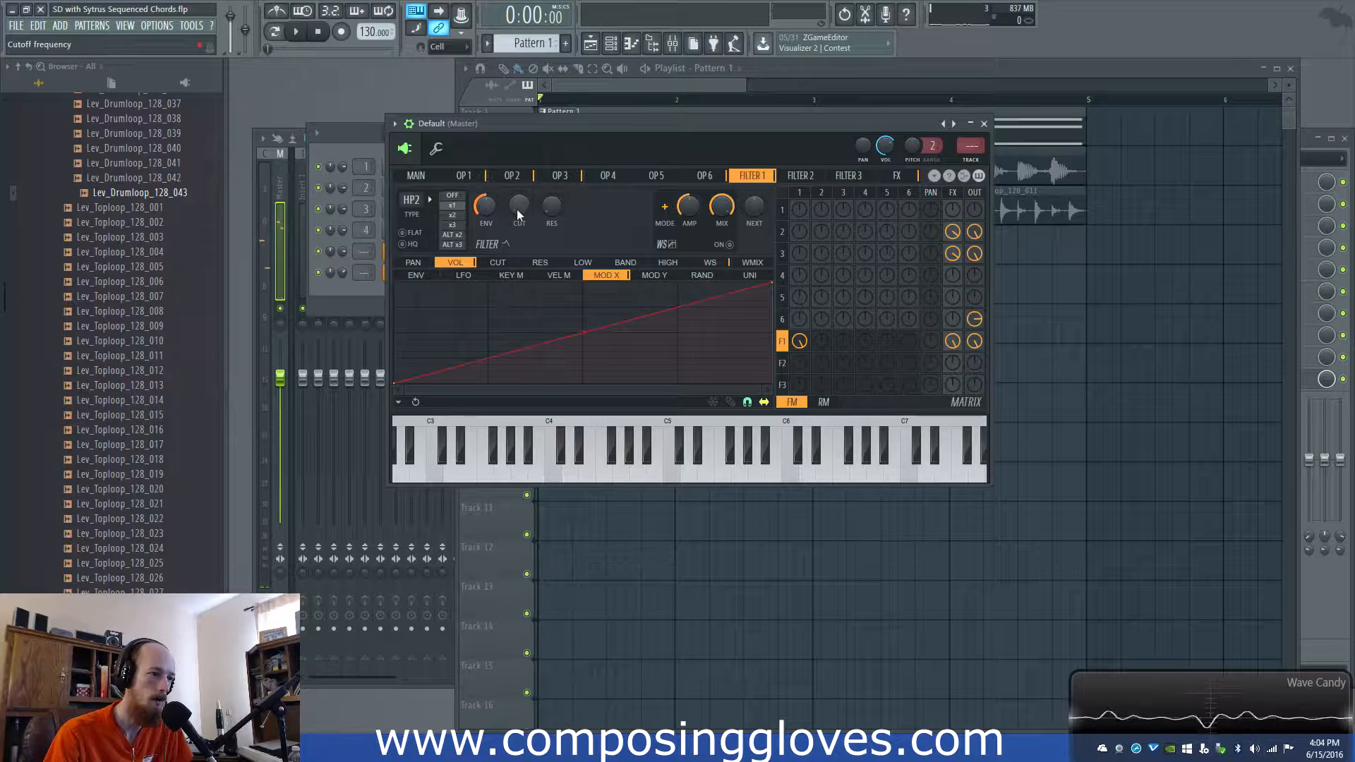
- Audition the chords, set modulation X to about 45%, and return to filter 1's settings
key("space")
key("space")
left_click(420, 176)
left_click_drag(506, 299, 507, 332)
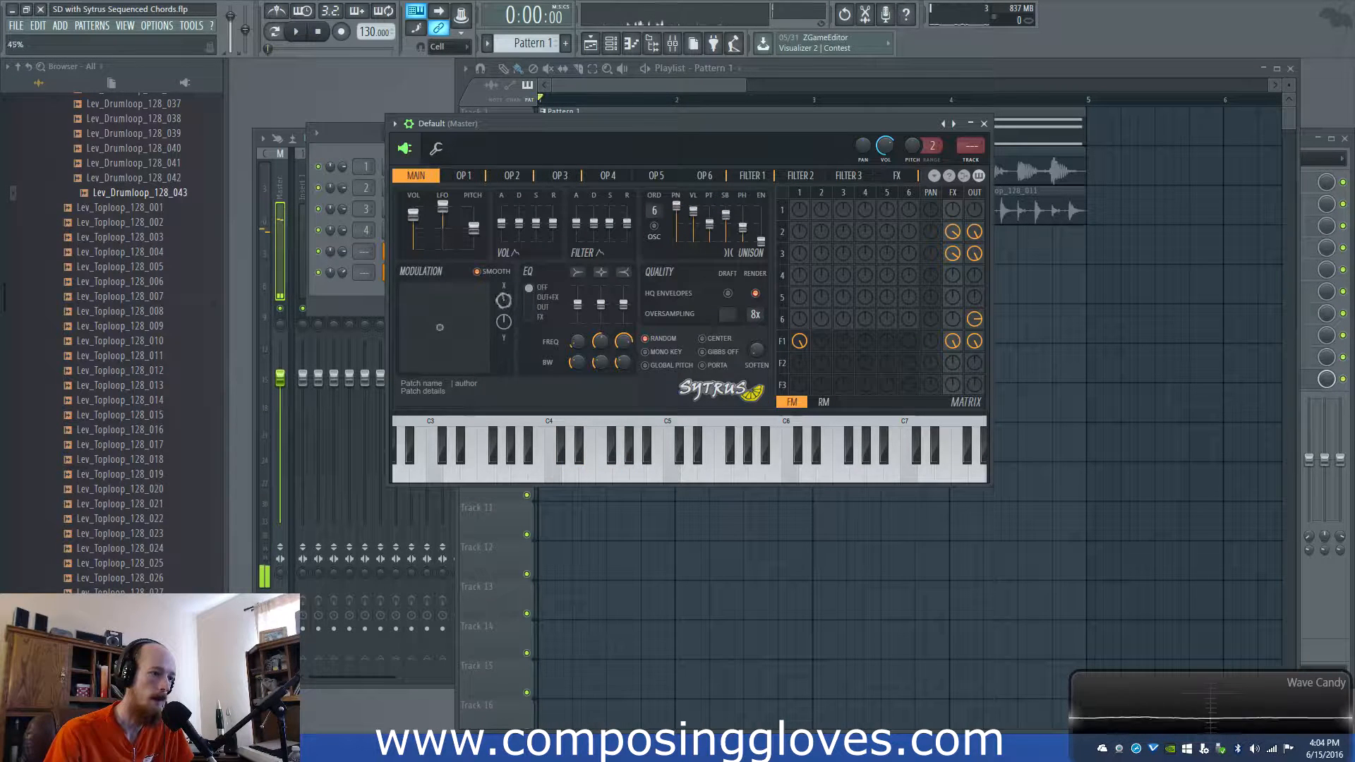
left_click(911, 180)
left_click(750, 178)
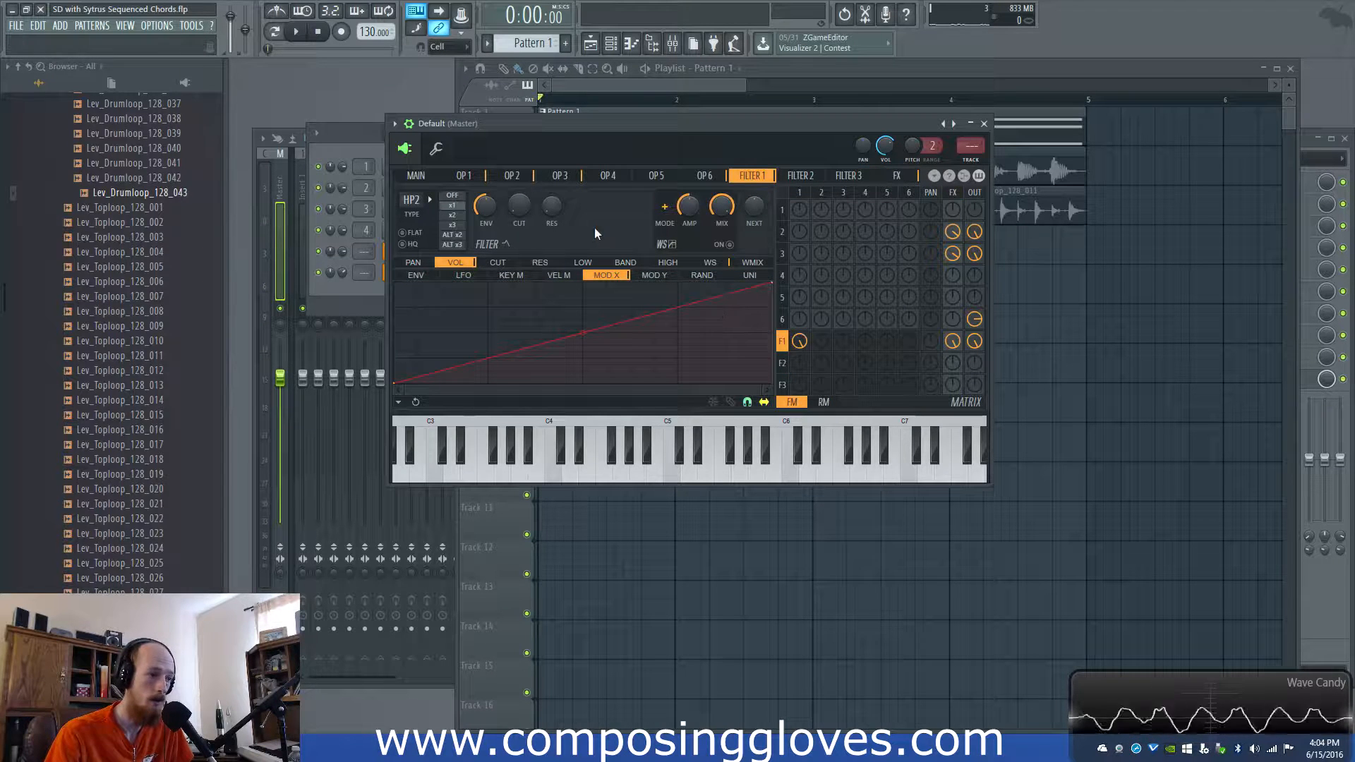
- Add slight negative frequency modulation from operator 2 to operator 1 and slope operator 1's MOD response to modulation X down to zero
left_click(782, 233)
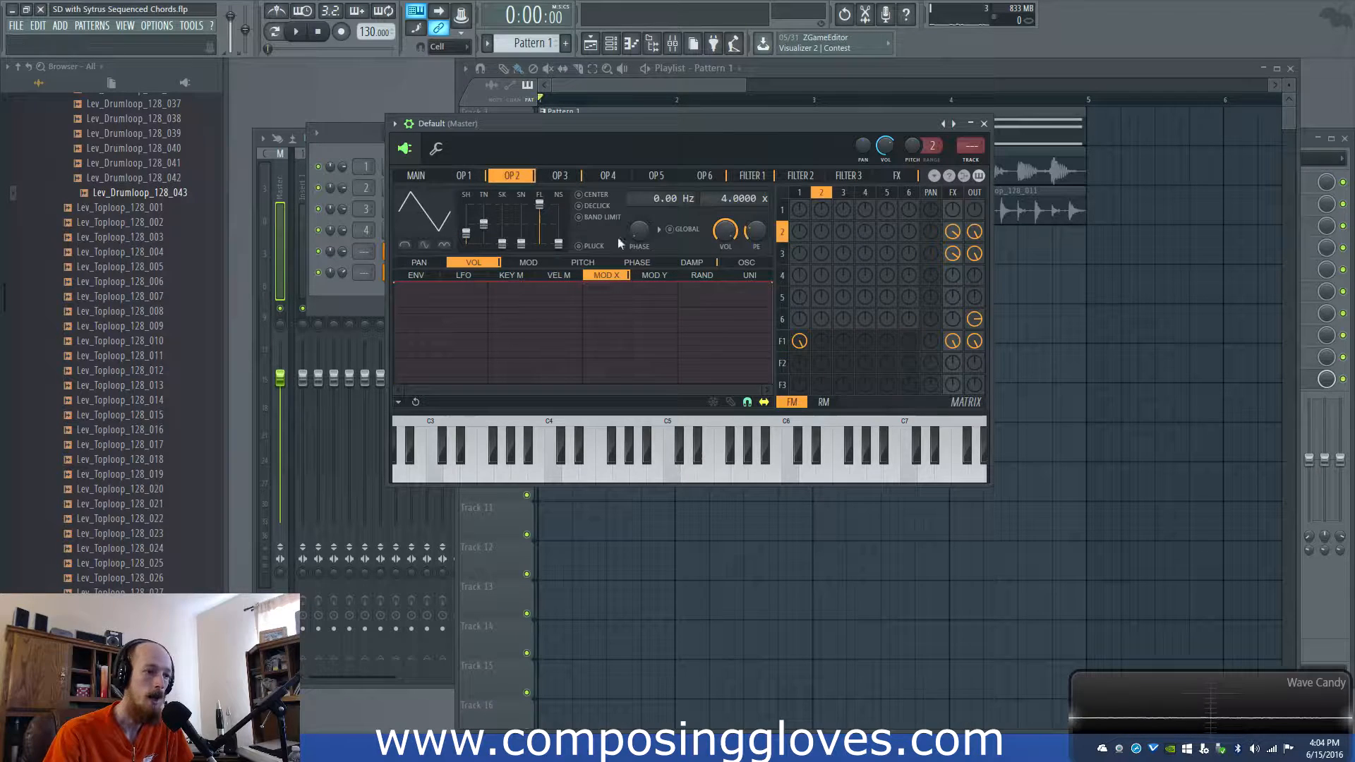
left_click(783, 210)
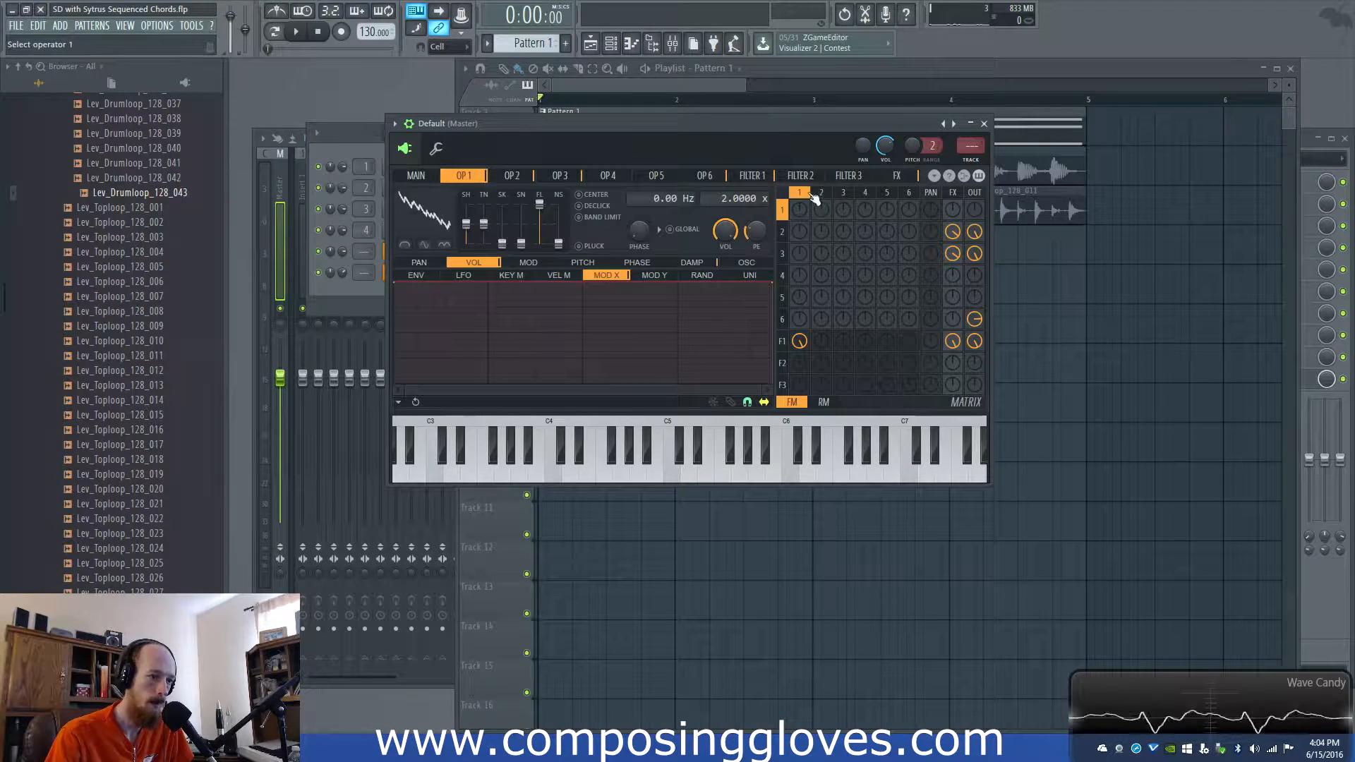
left_click_drag(823, 213, 823, 218)
key("space")
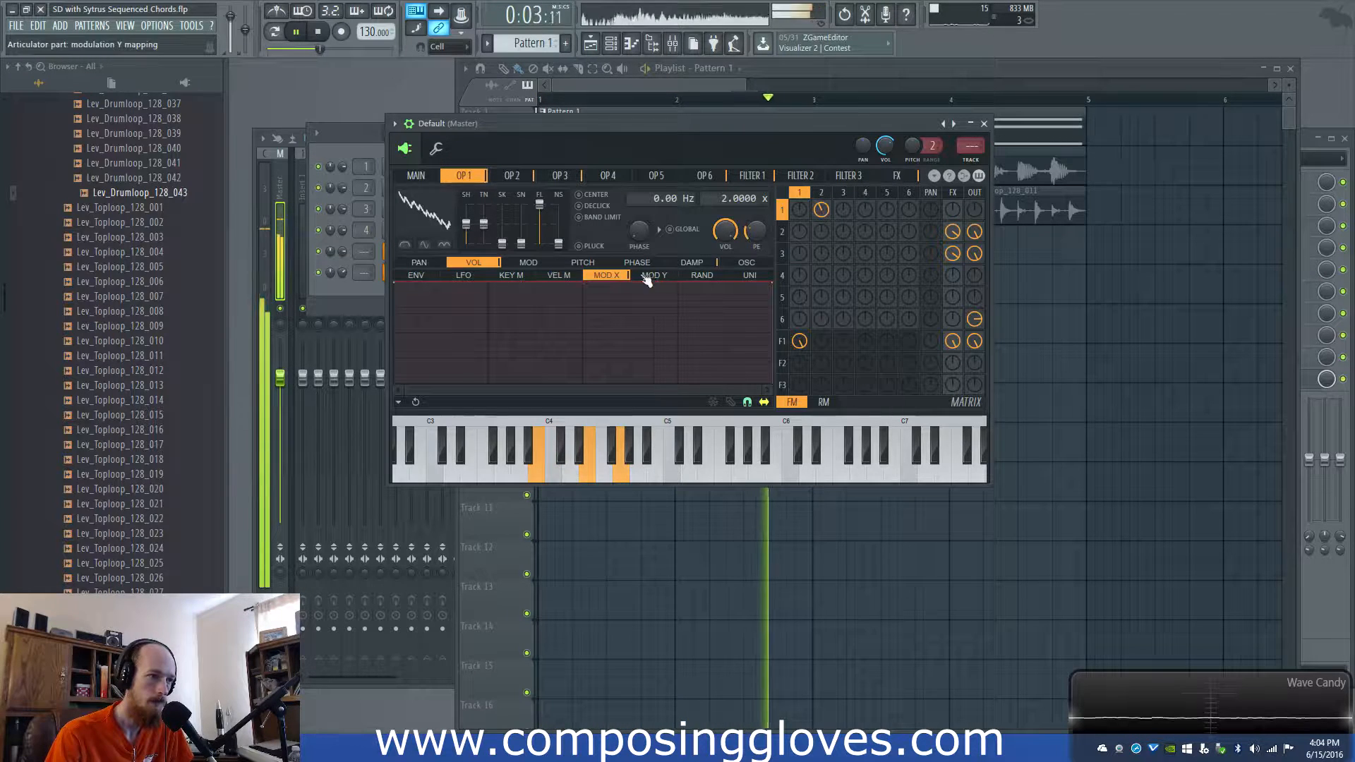
key("space")
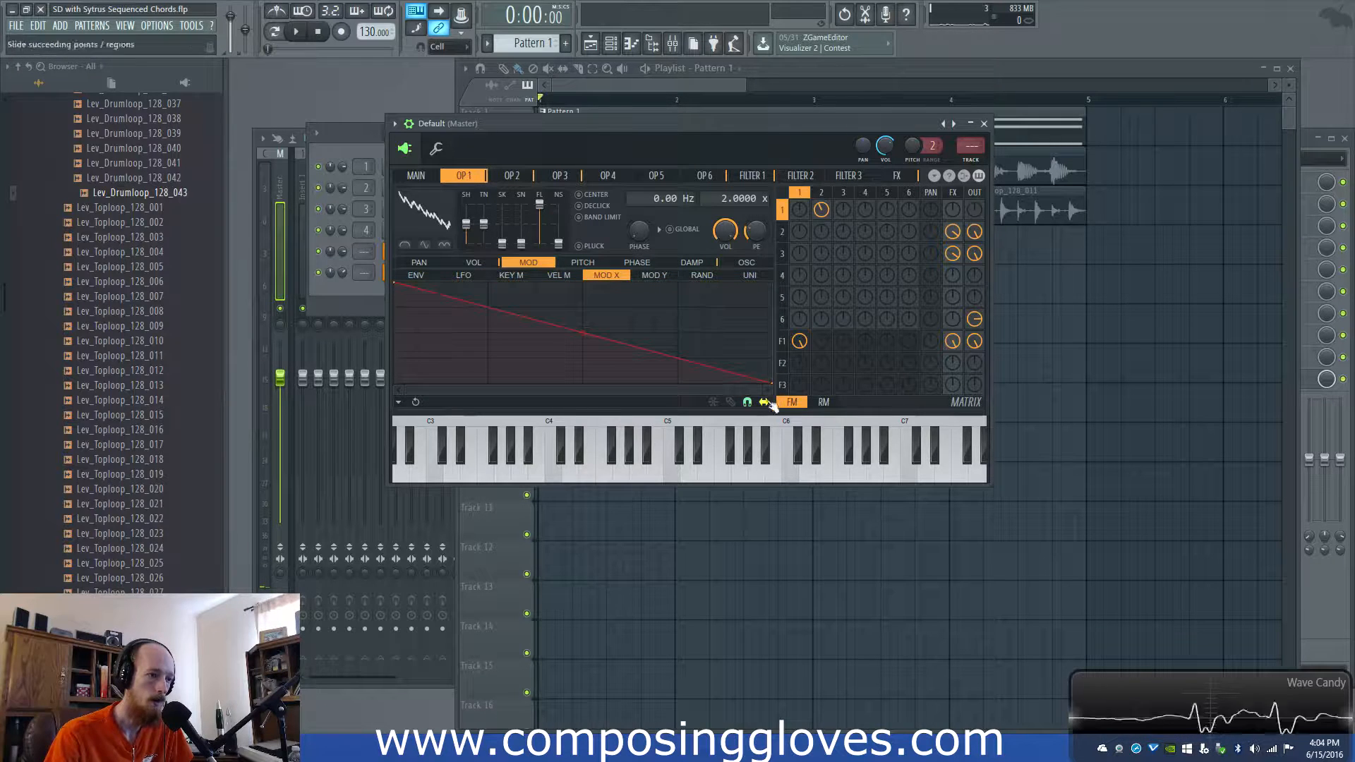
- Audition the chords at minimum modulation X and set the operator 2 to 1 frequency modulation to about -21%
left_click(416, 175)
key("space")
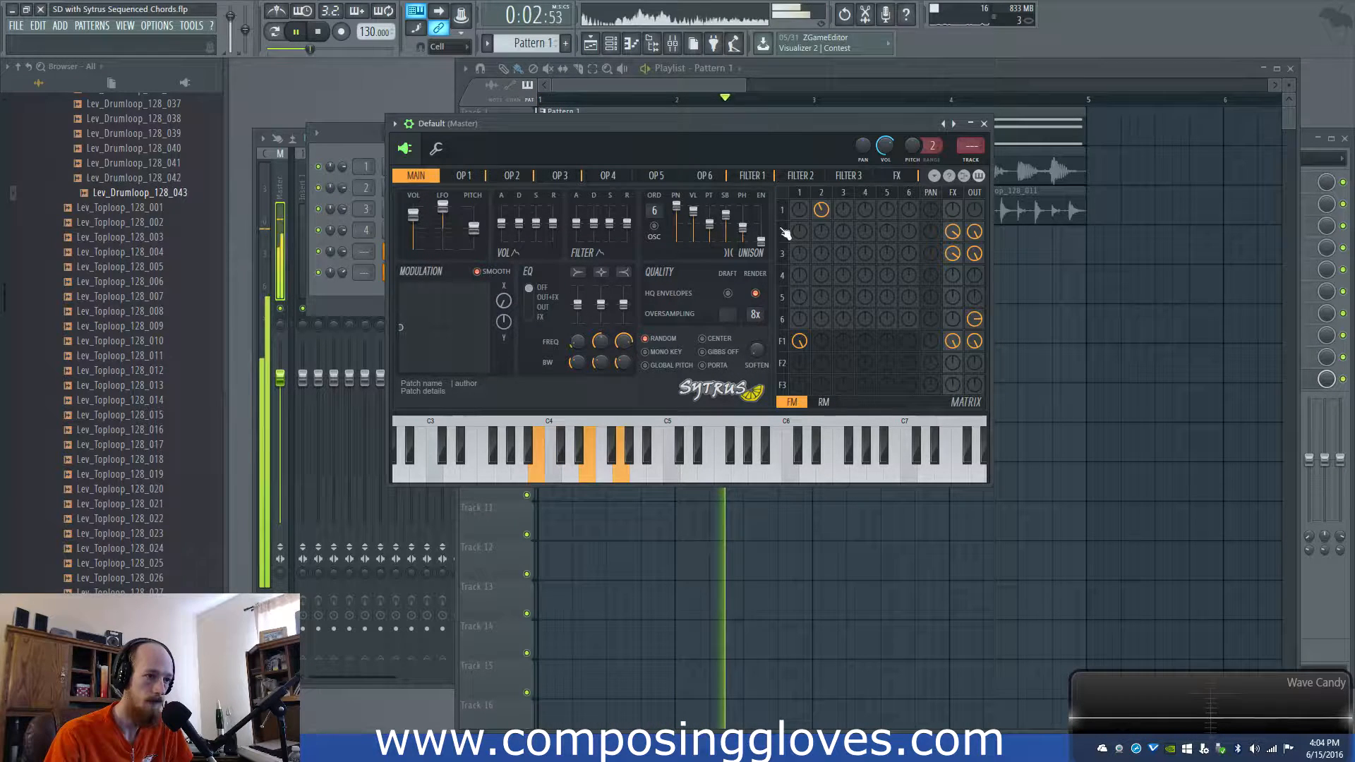
left_click_drag(821, 209, 821, 201)
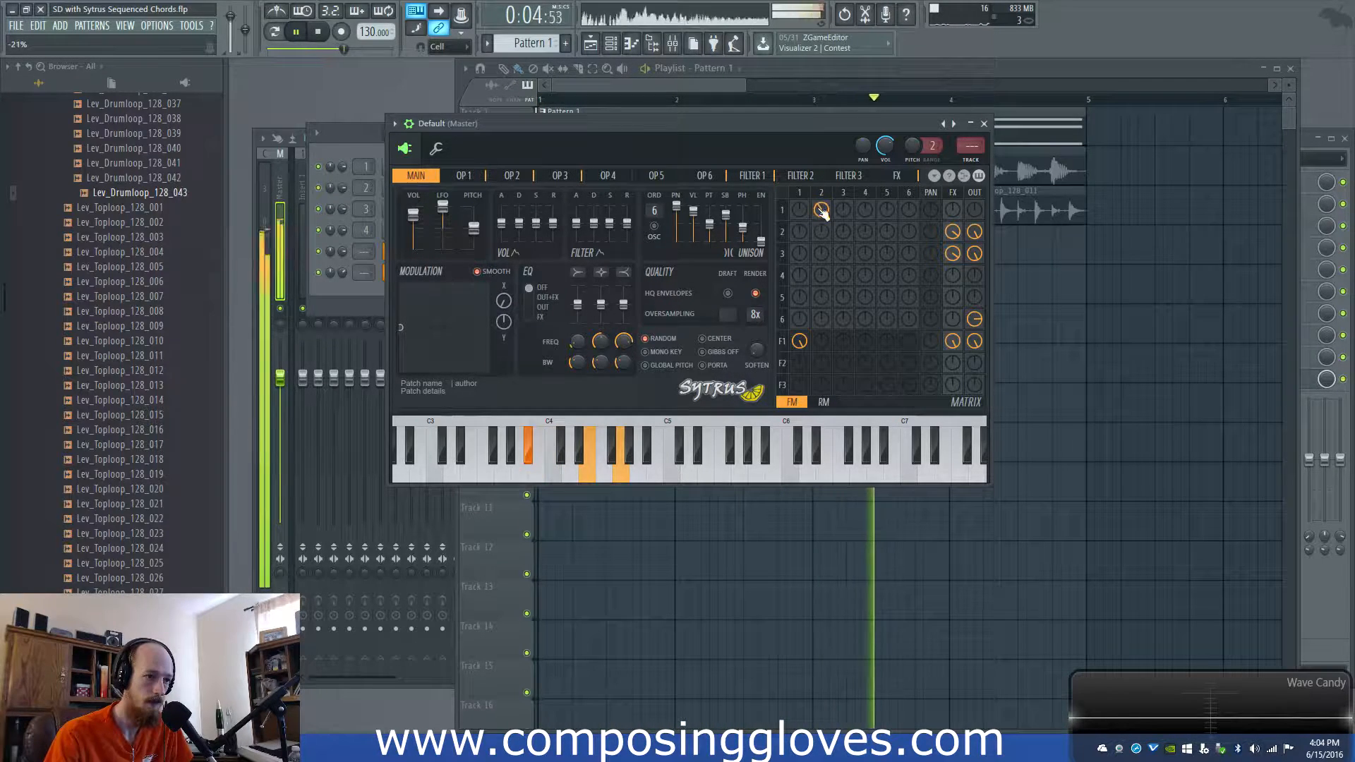
- Flatten operator 1's MOD response to modulation X and play the chords again at minimum modulation X
left_click(512, 175)
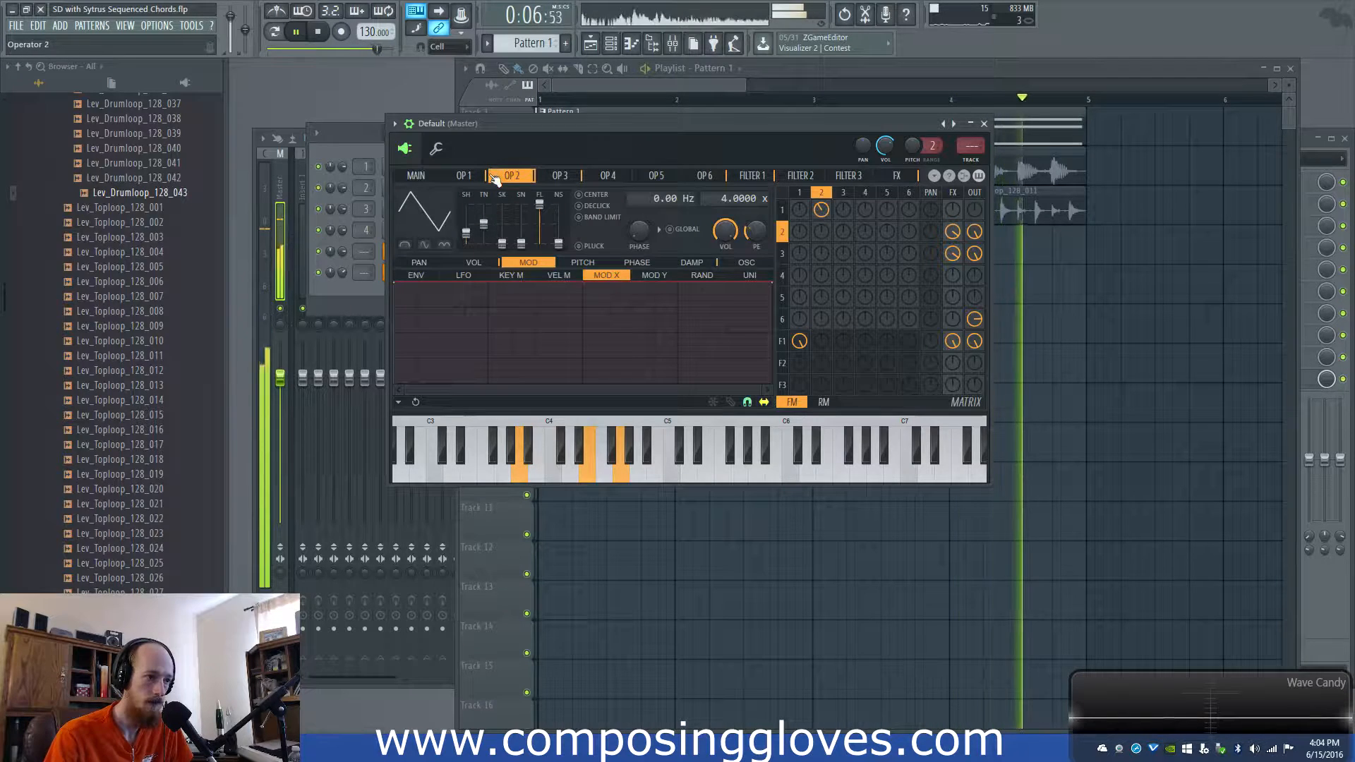
key("space")
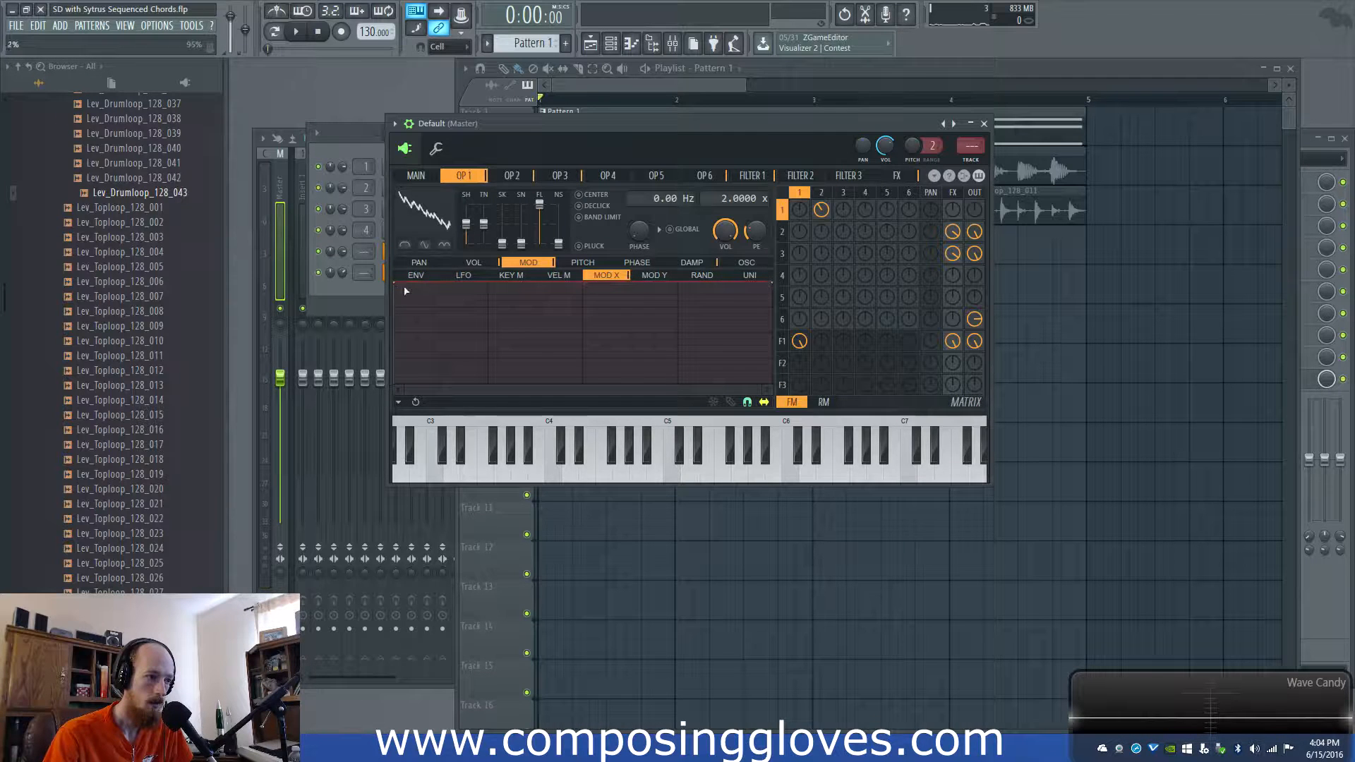
left_click(416, 177)
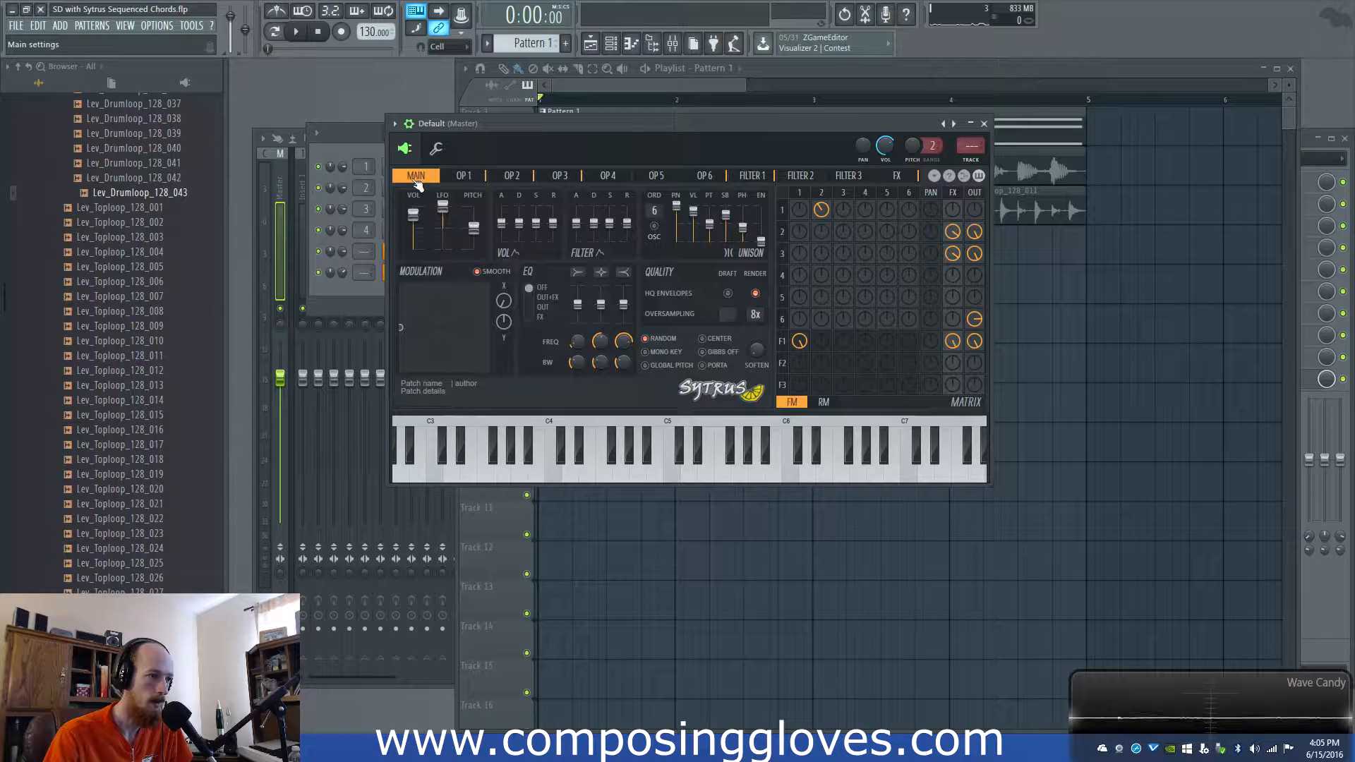
key("space")
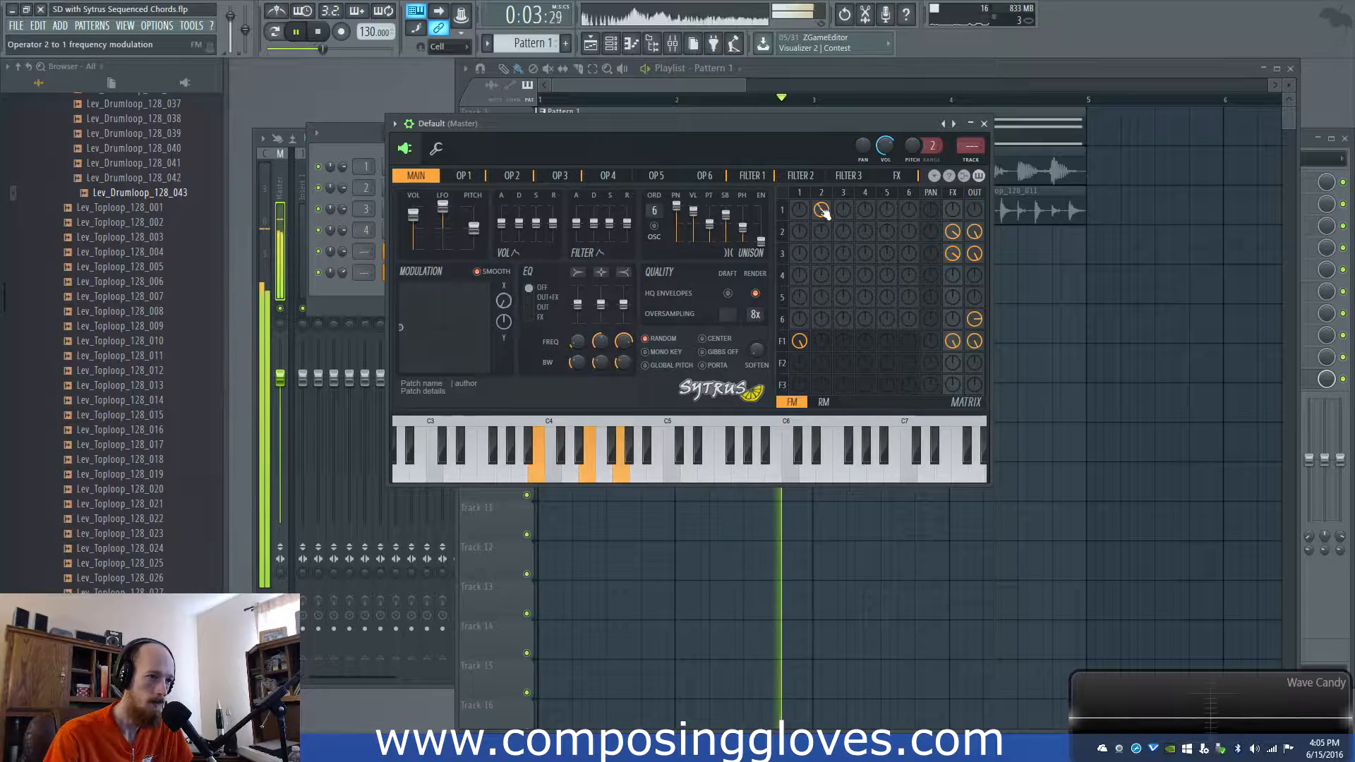
- Shape operator 1's MOD response to modulation X as a ramp rising from zero and lower the start of operator 2's curve
key("space")
left_click(498, 185)
left_click(480, 174)
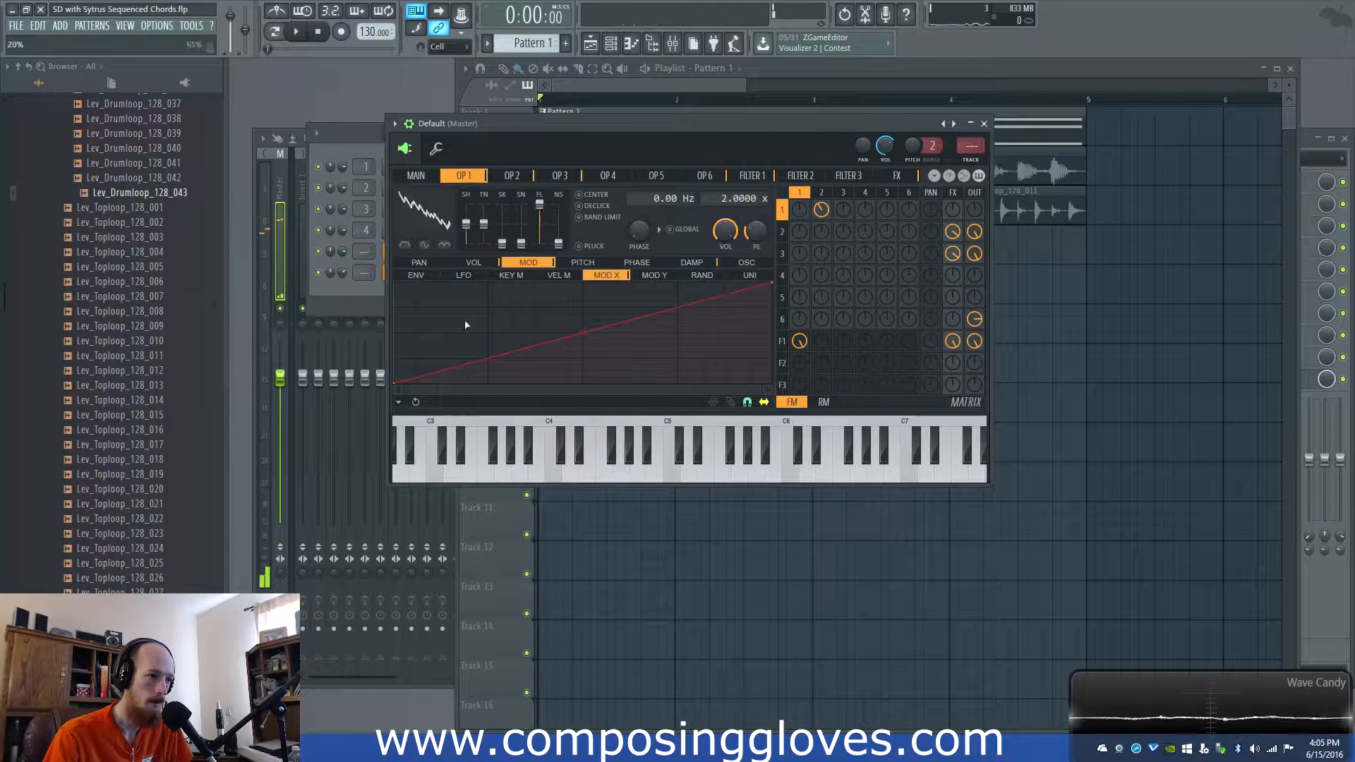
left_click(514, 175)
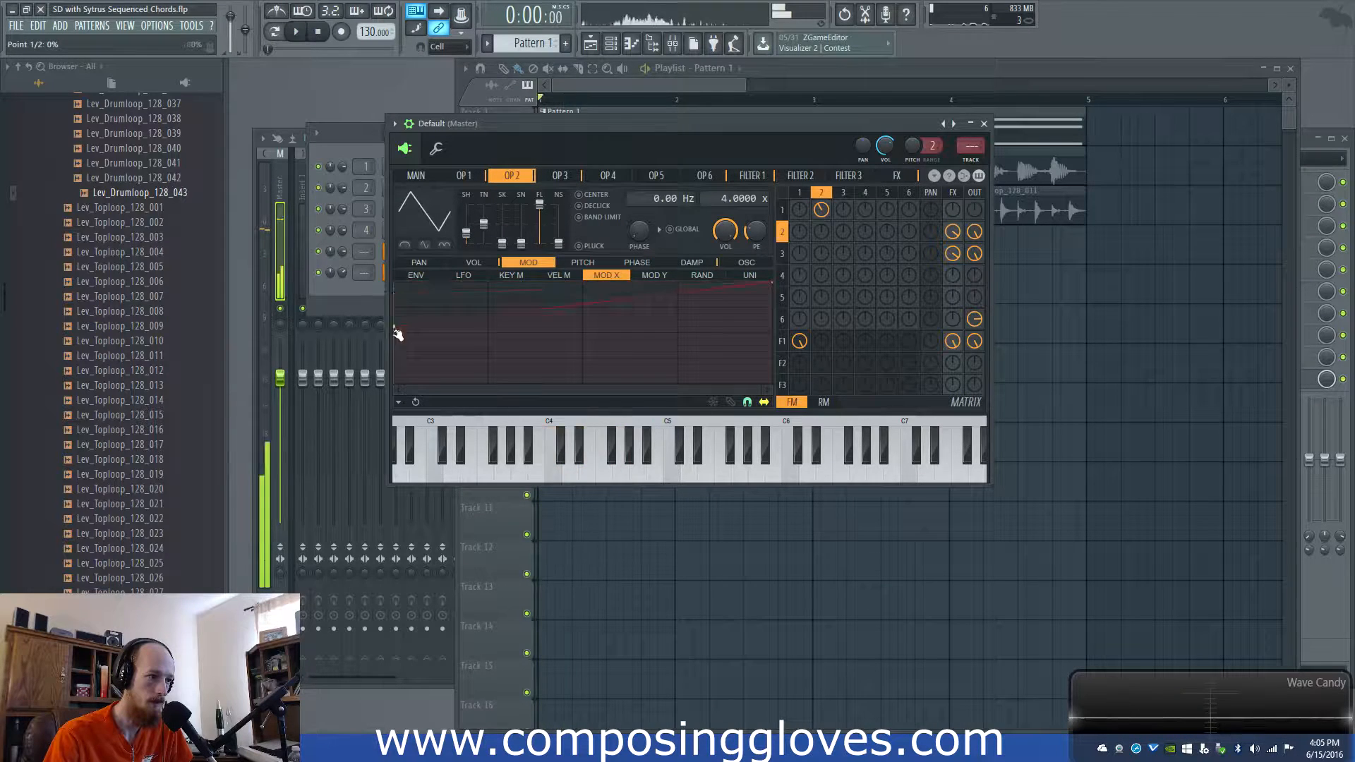
- Audition the chords while varying modulation X and set the operator 2 to 1 frequency modulation to about -12%
left_click(416, 175)
key("space")
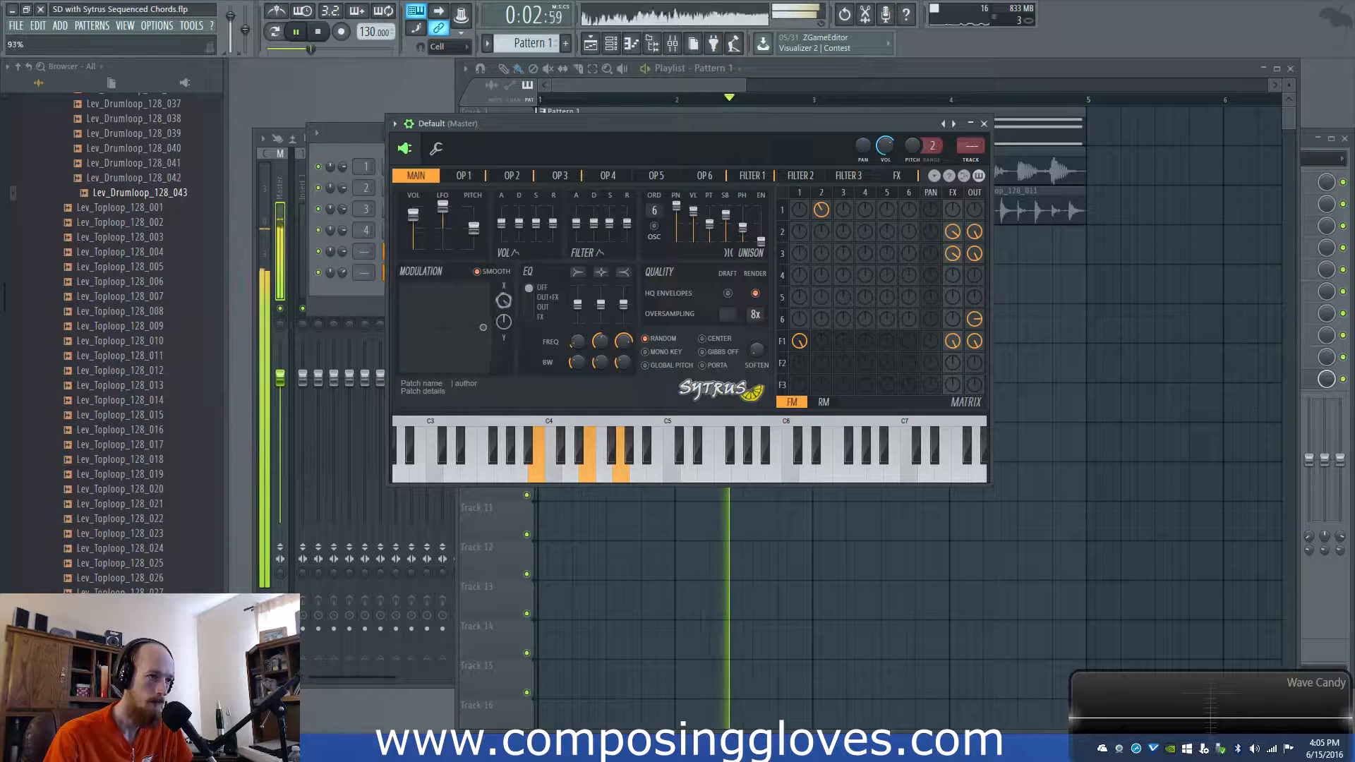
key("space")
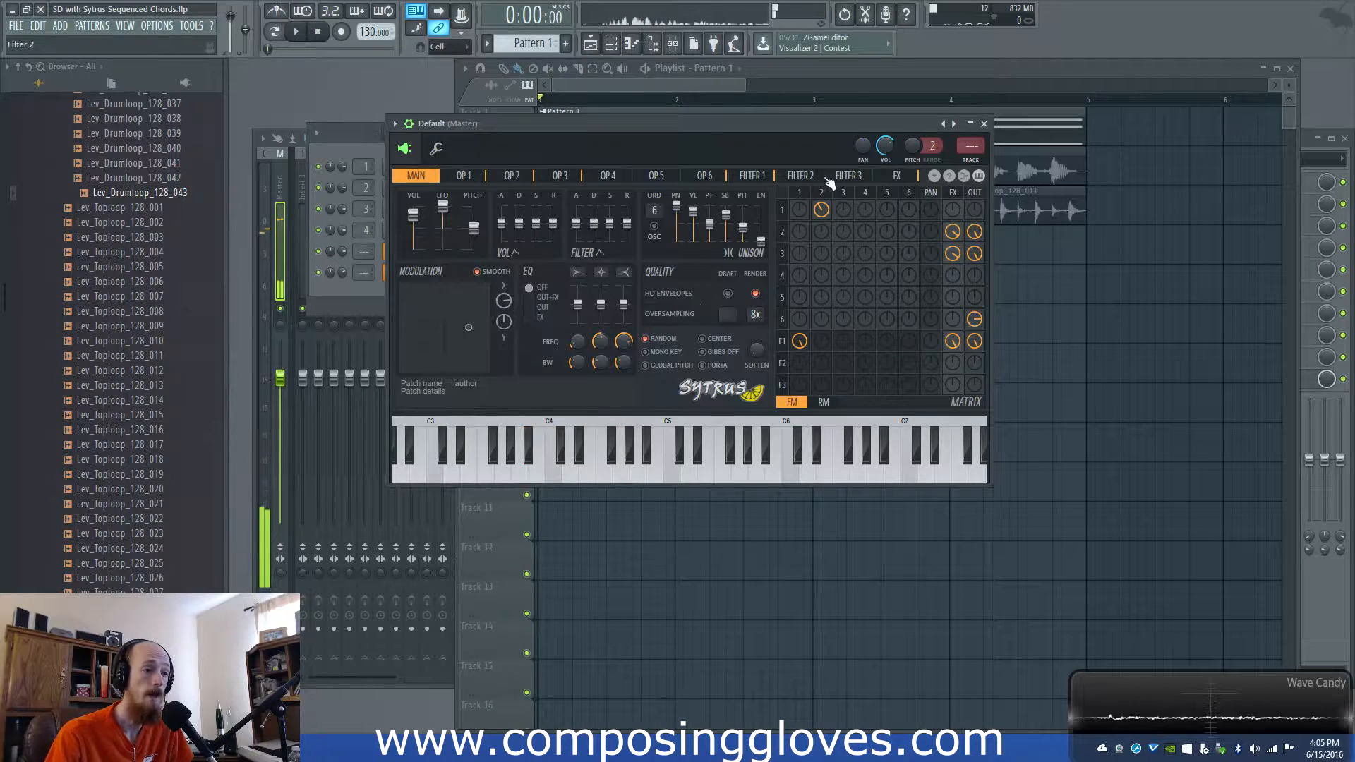
key("space")
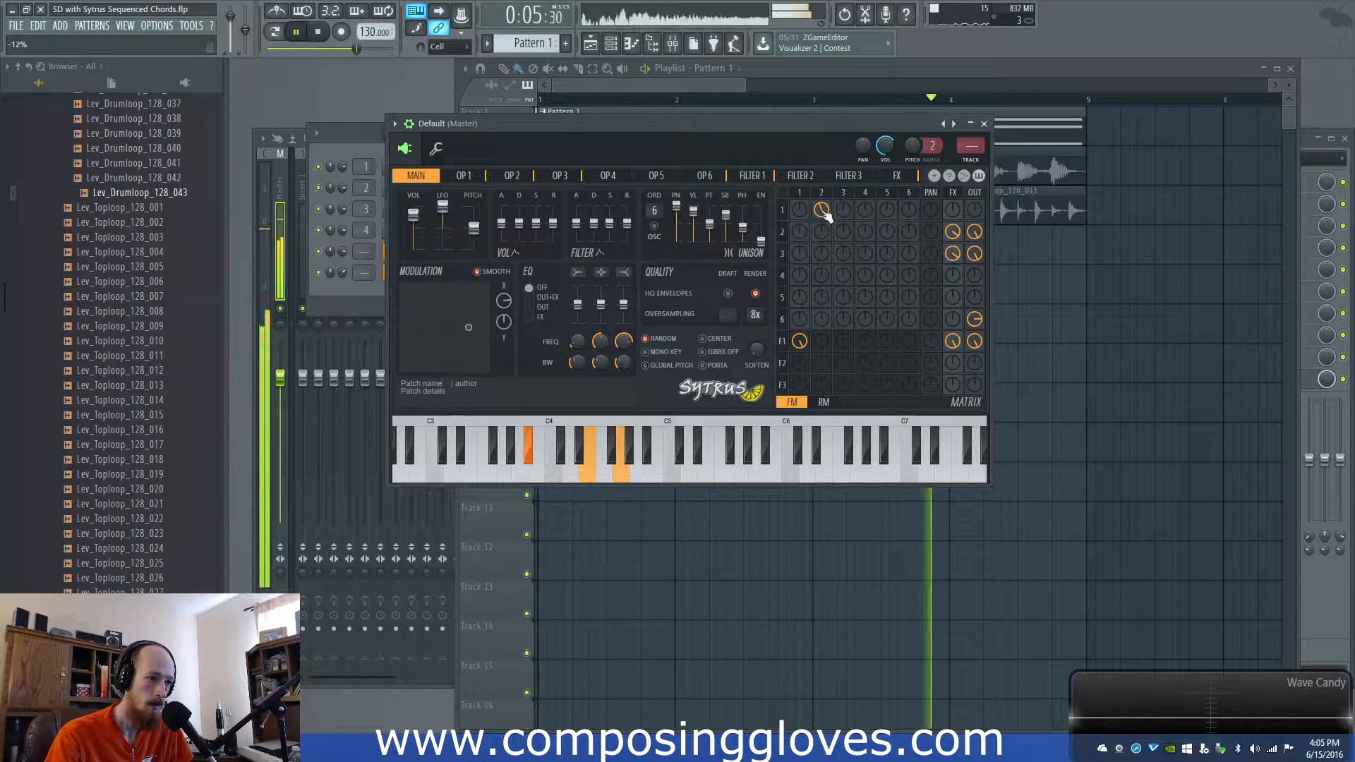
key("space")
- Shape the volume response of operators 2 and 3 to modulation Y as ramps rising from zero, and check operator 6's volume curve
left_click(529, 177)
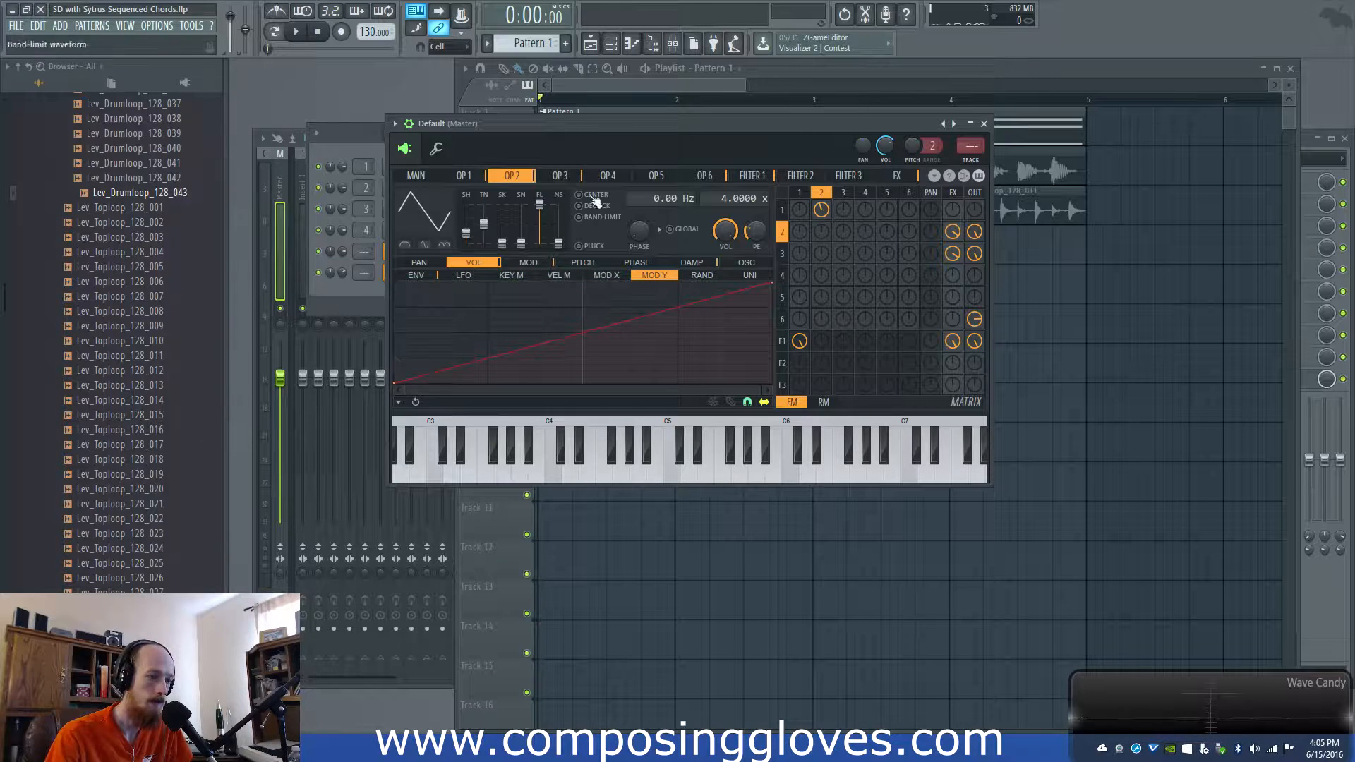
left_click(560, 176)
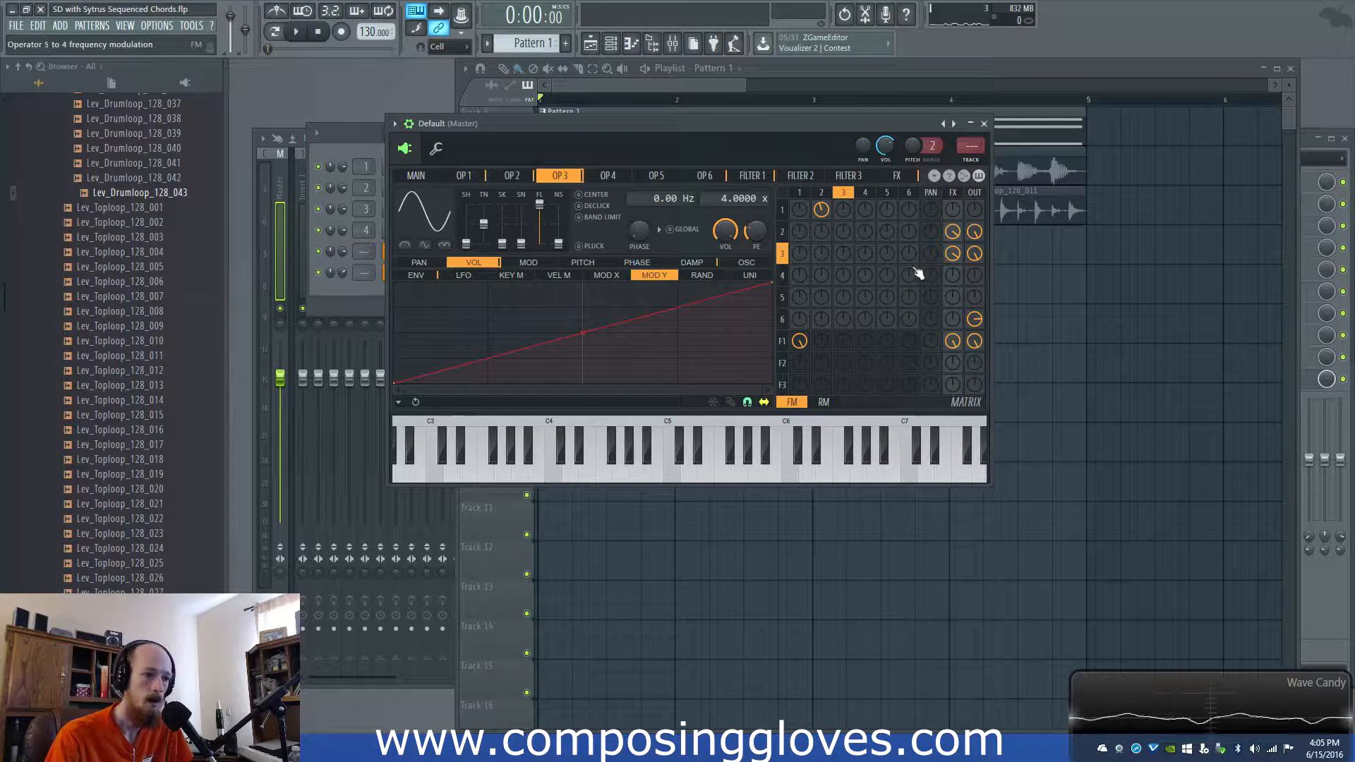
left_click(786, 319)
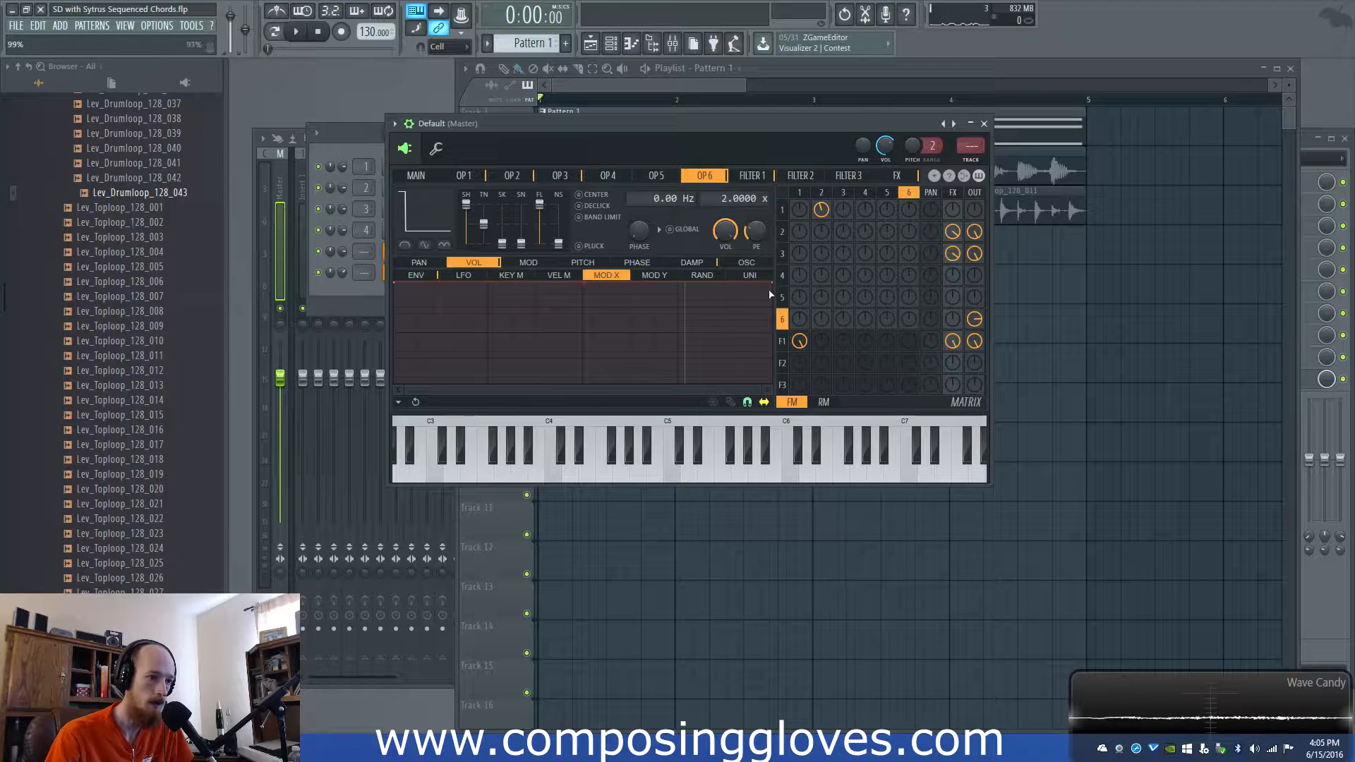
- Audition the chords while sweeping modulation X and Y, and place the modulation point near the centre of the pad
left_click(416, 175)
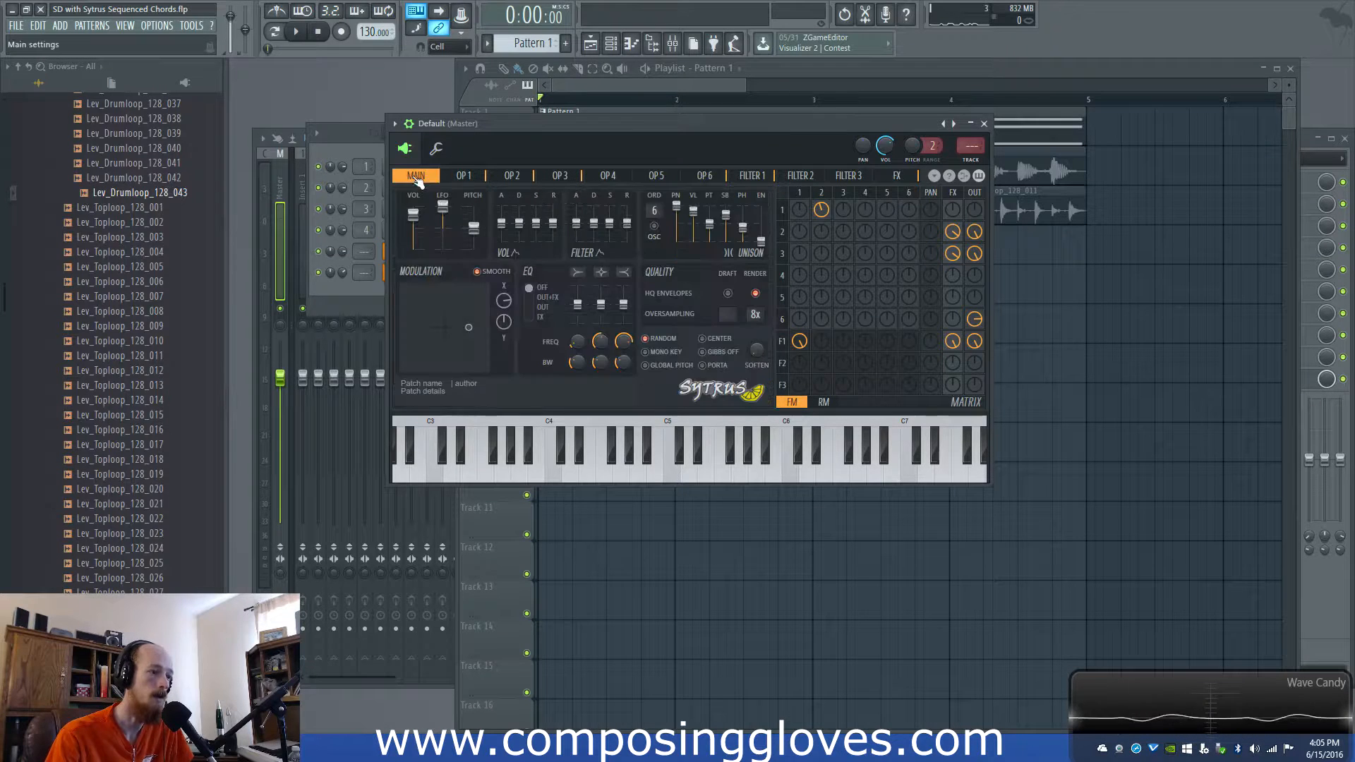
key("space")
mouse_move(504, 302)
left_mouse_down()
mouse_move(503, 346)
mouse_move(504, 298)
mouse_move(482, 315)
mouse_move(483, 288)
mouse_move(411, 341)
mouse_move(404, 363)
mouse_move(433, 321)
mouse_move(483, 290)
left_mouse_up()
key("space")
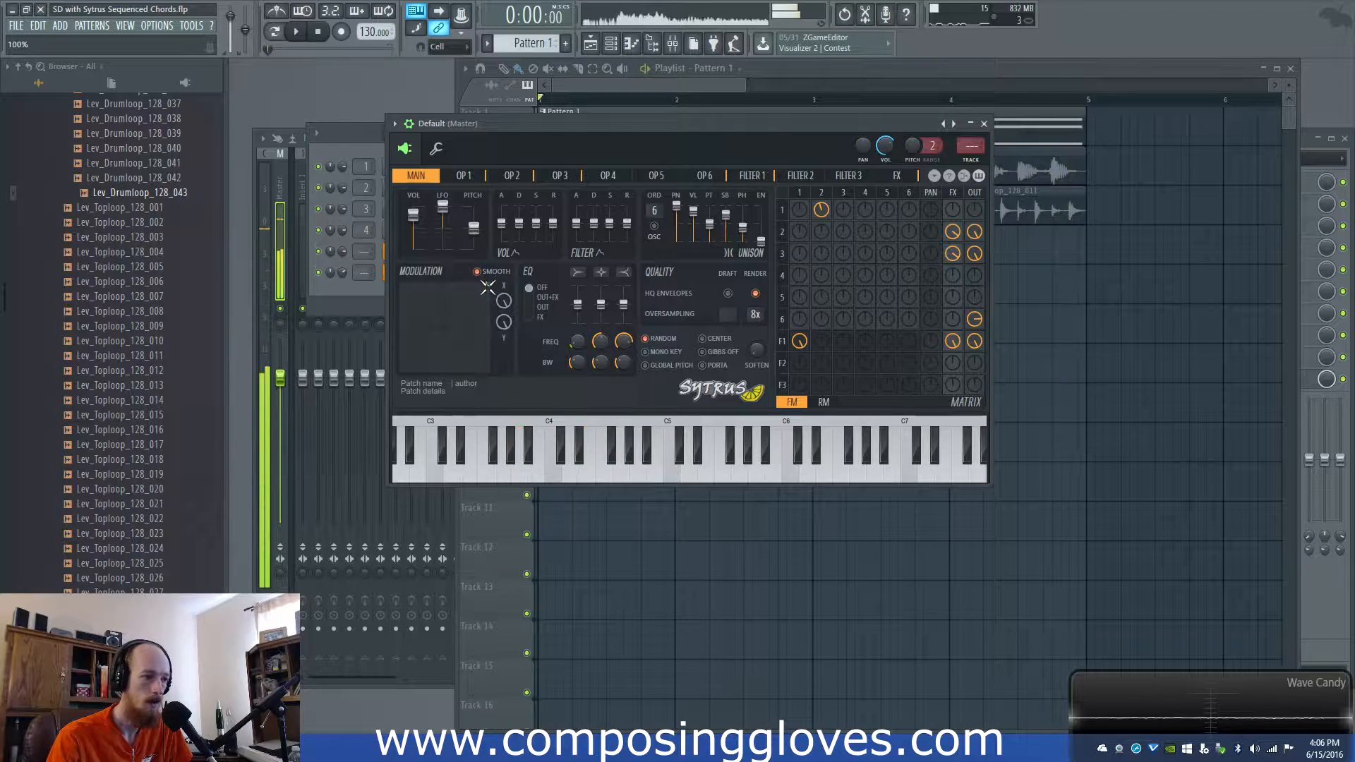
left_click_drag(452, 316, 447, 322)
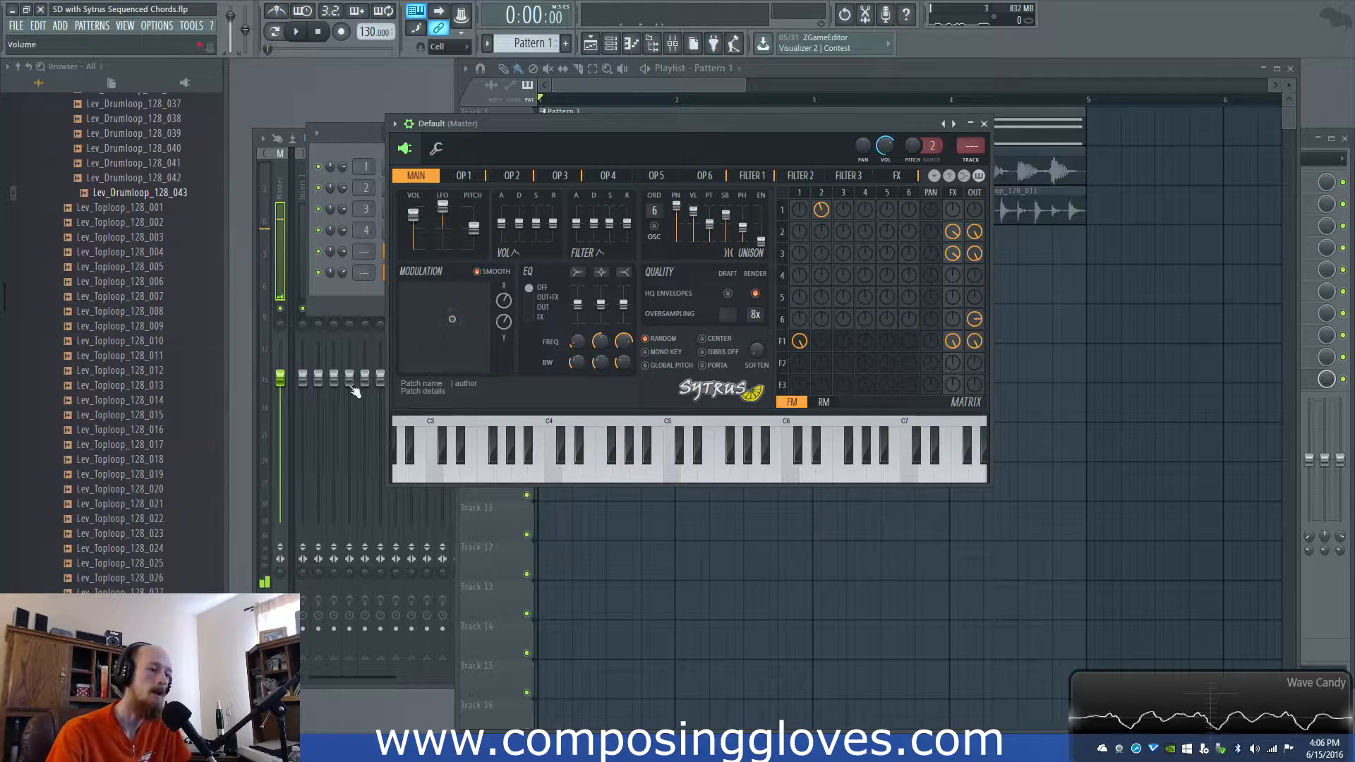
left_click(342, 292)
left_click(409, 278)
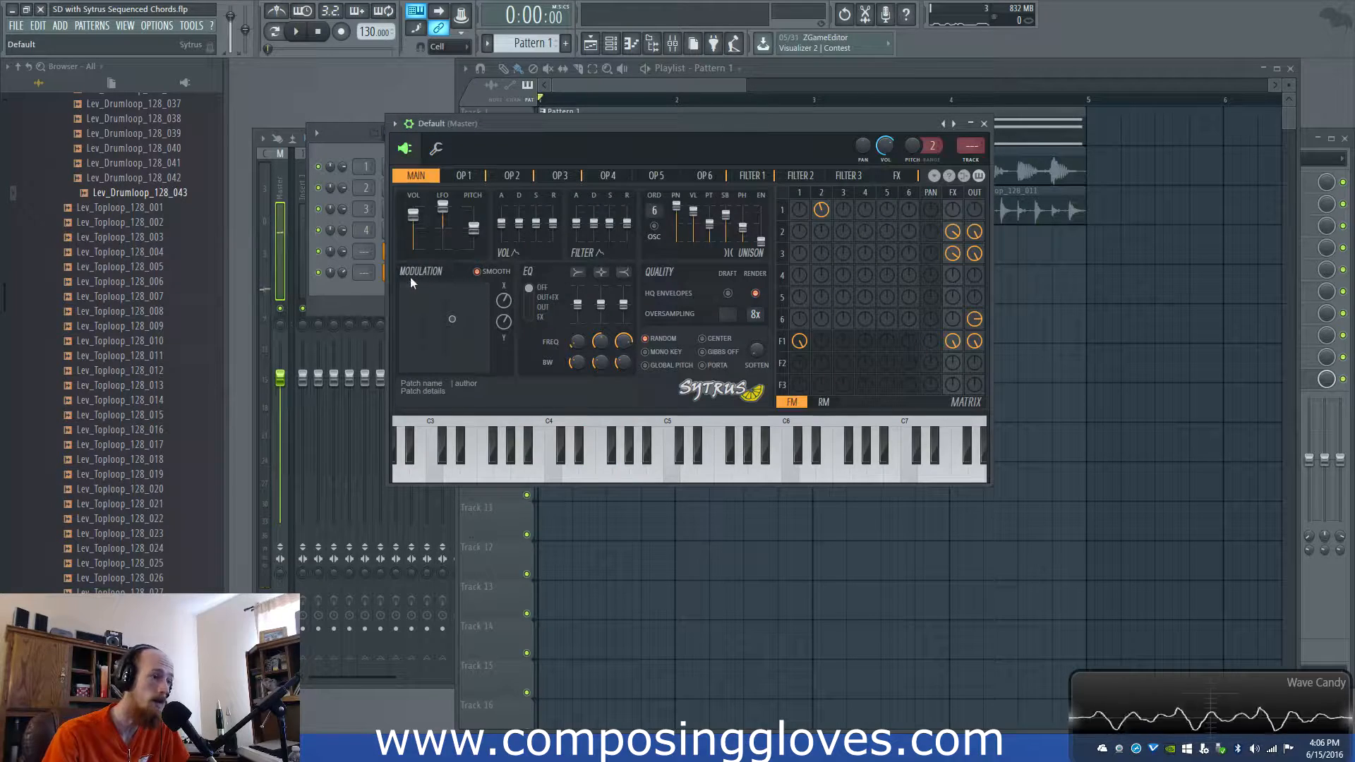
- Enable the Even waveform option for operator 1 and both Even and Absolute for operator 2 while the chords play
left_click(465, 176)
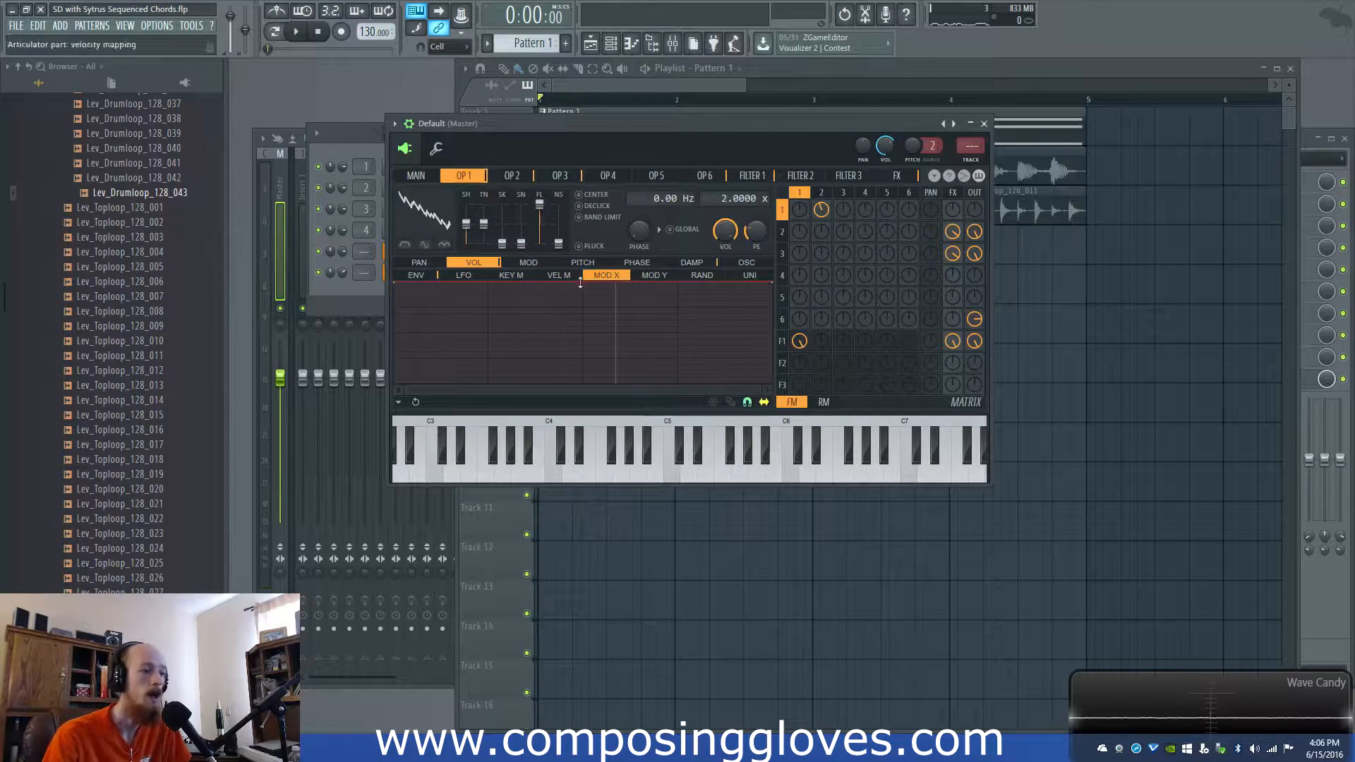
left_click(424, 246)
key("space")
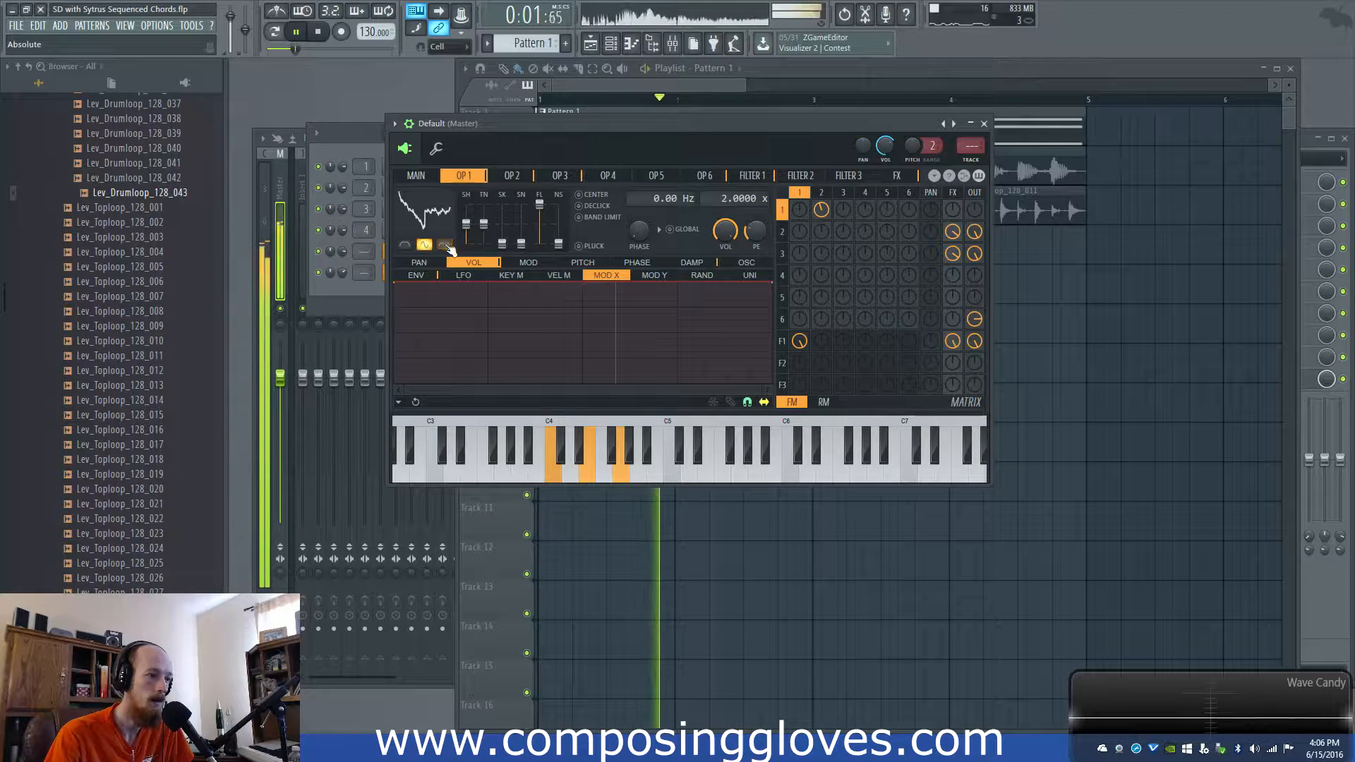
left_click(508, 180)
left_click(445, 246)
left_click(427, 248)
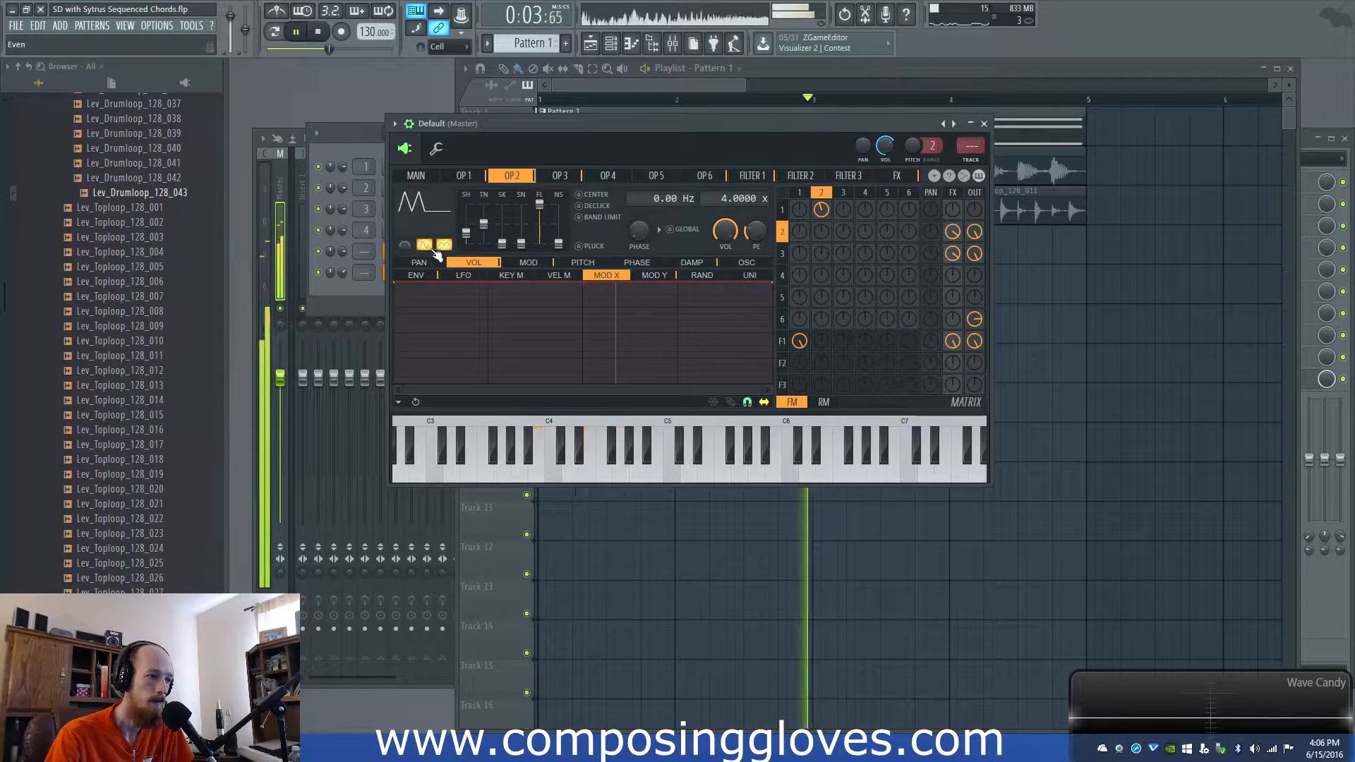
- Look through operators 3 and 4, stop playback, and compare the waveforms of operators 1 and 2
left_click(560, 176)
left_click(608, 176)
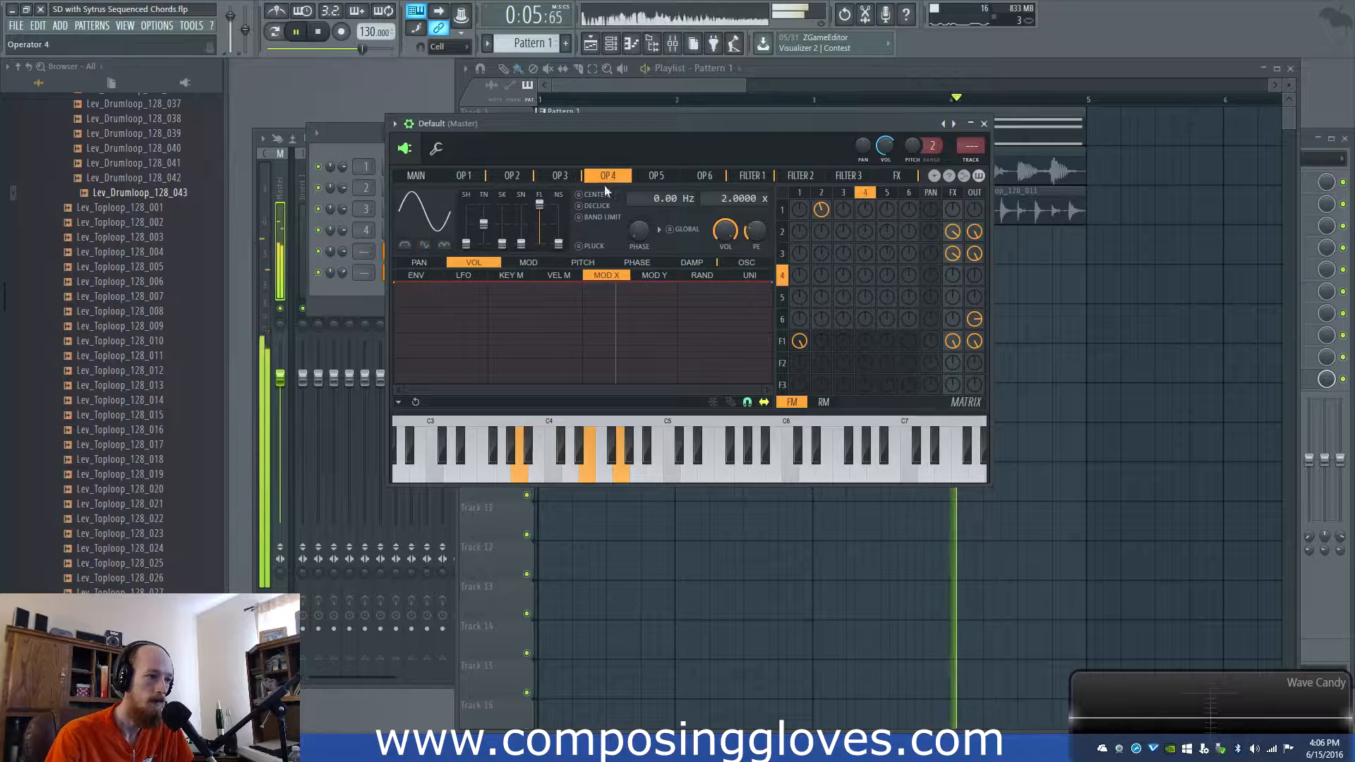
key("space")
left_click(513, 177)
left_click(465, 176)
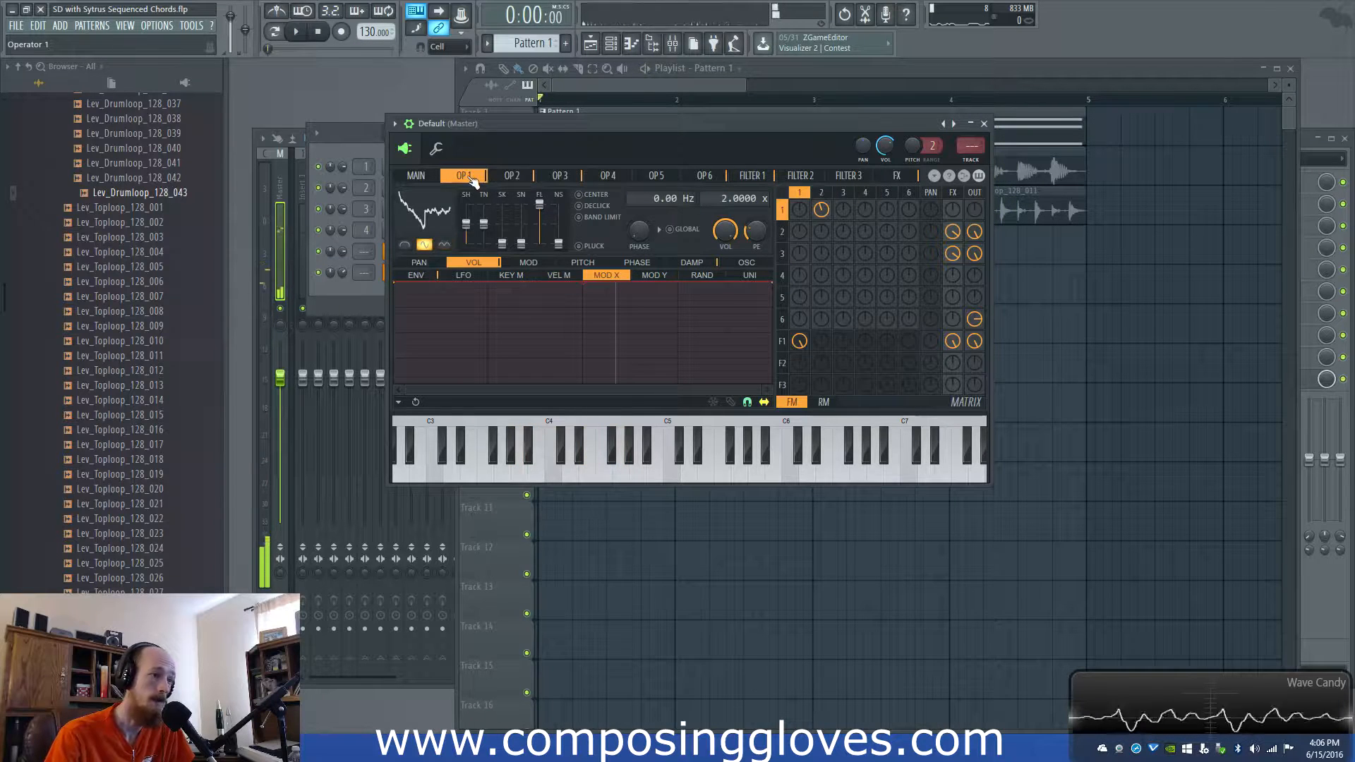
left_click(515, 176)
left_click(463, 175)
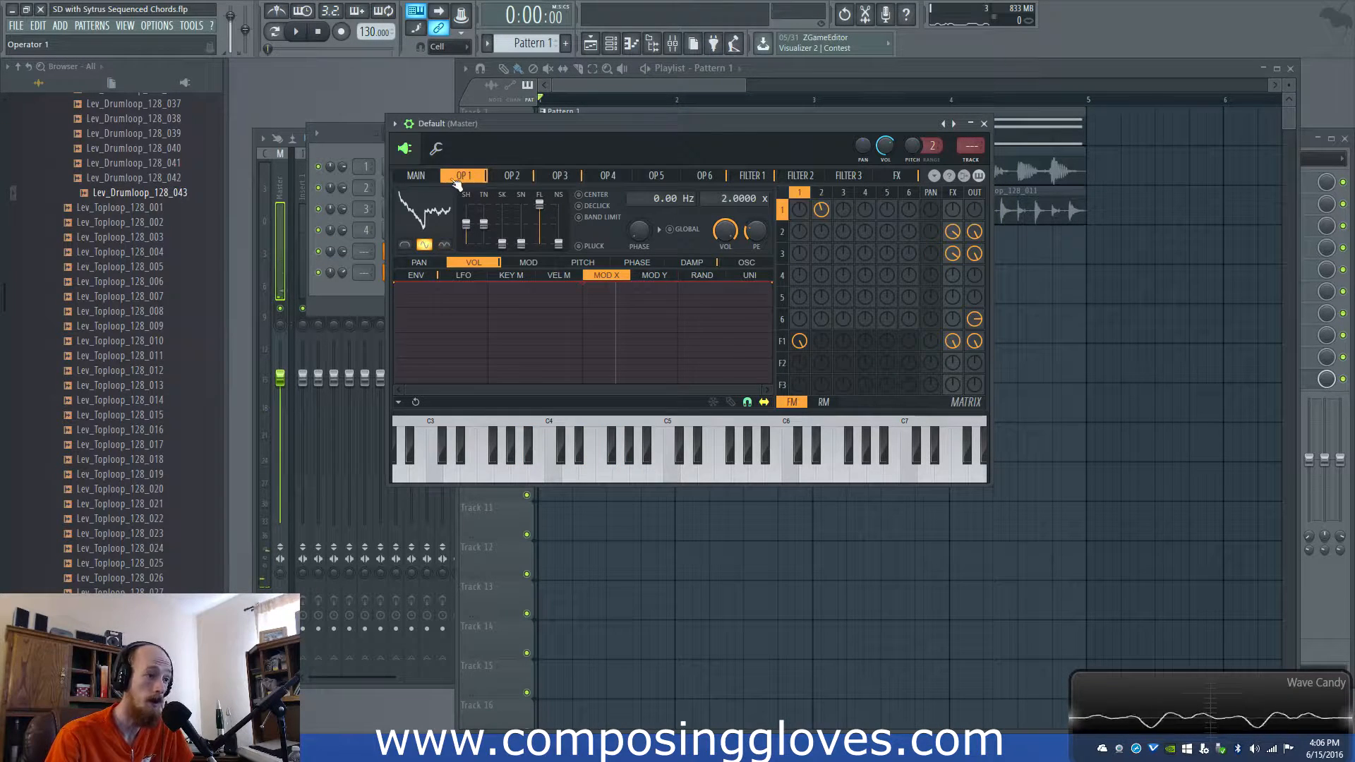
- Switch the modulation matrix to ring modulation, set operator 2's frequency ratio to 8.0000, and audition the chords
left_click(402, 176)
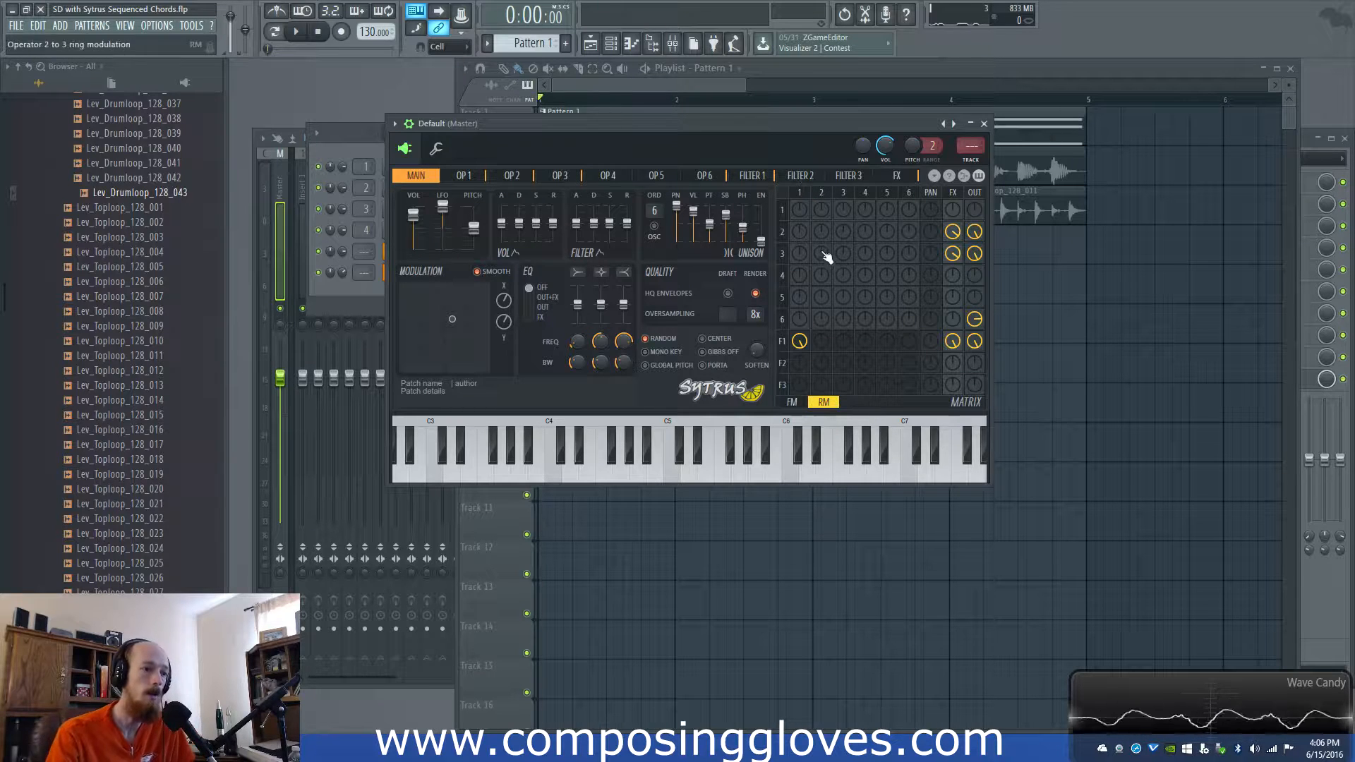
left_click(463, 176)
left_click(511, 176)
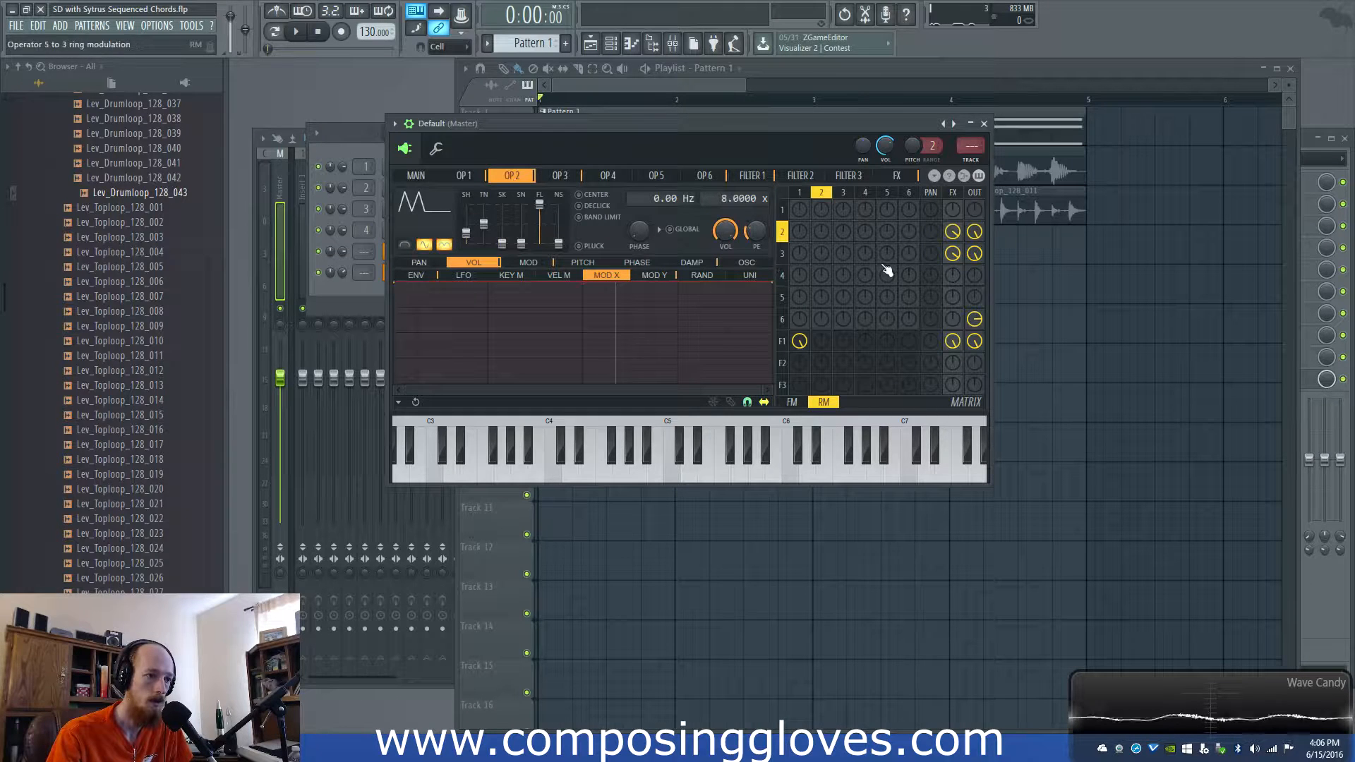
key("space")
key("space")
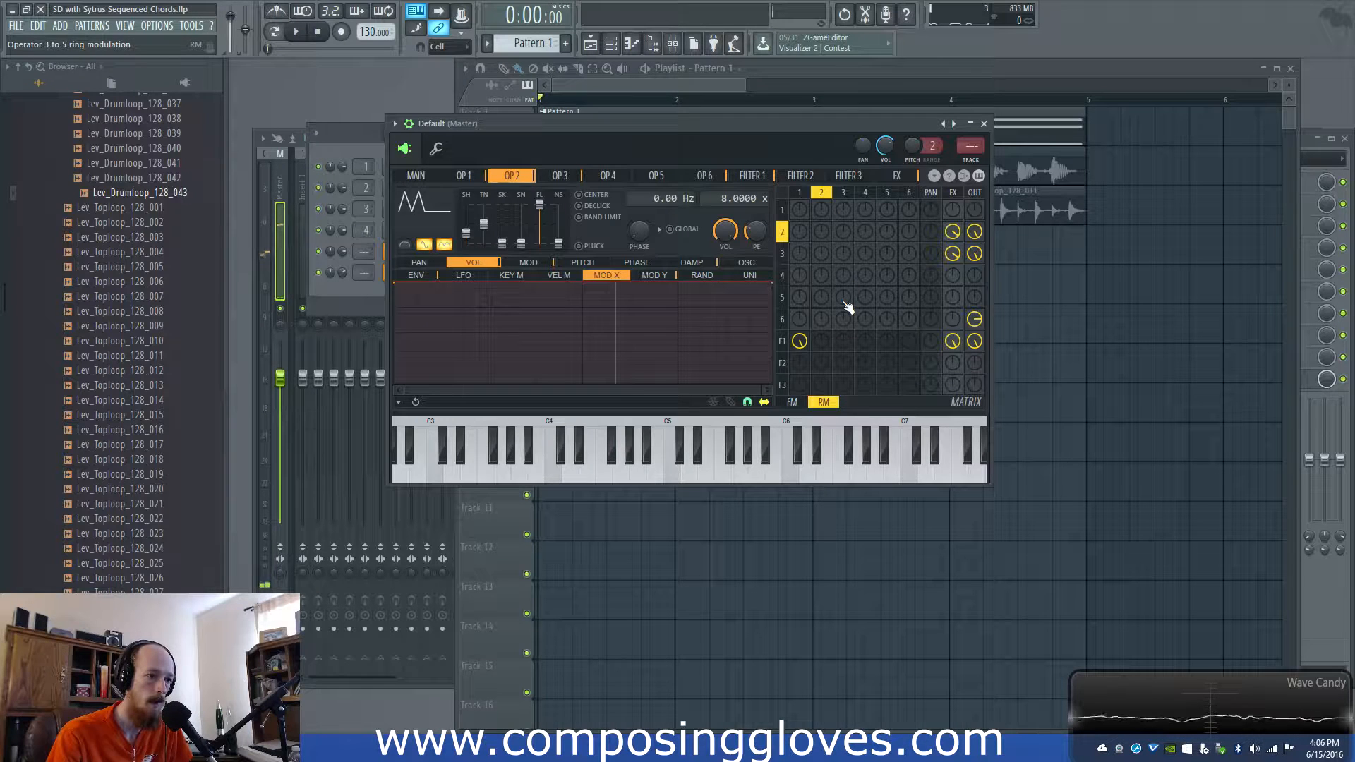
- Ring modulate operator 2 with operator 5 at about 91% and lower operator 2's frequency ratio to 2.0000 while the chords play
left_click(660, 177)
left_click(520, 177)
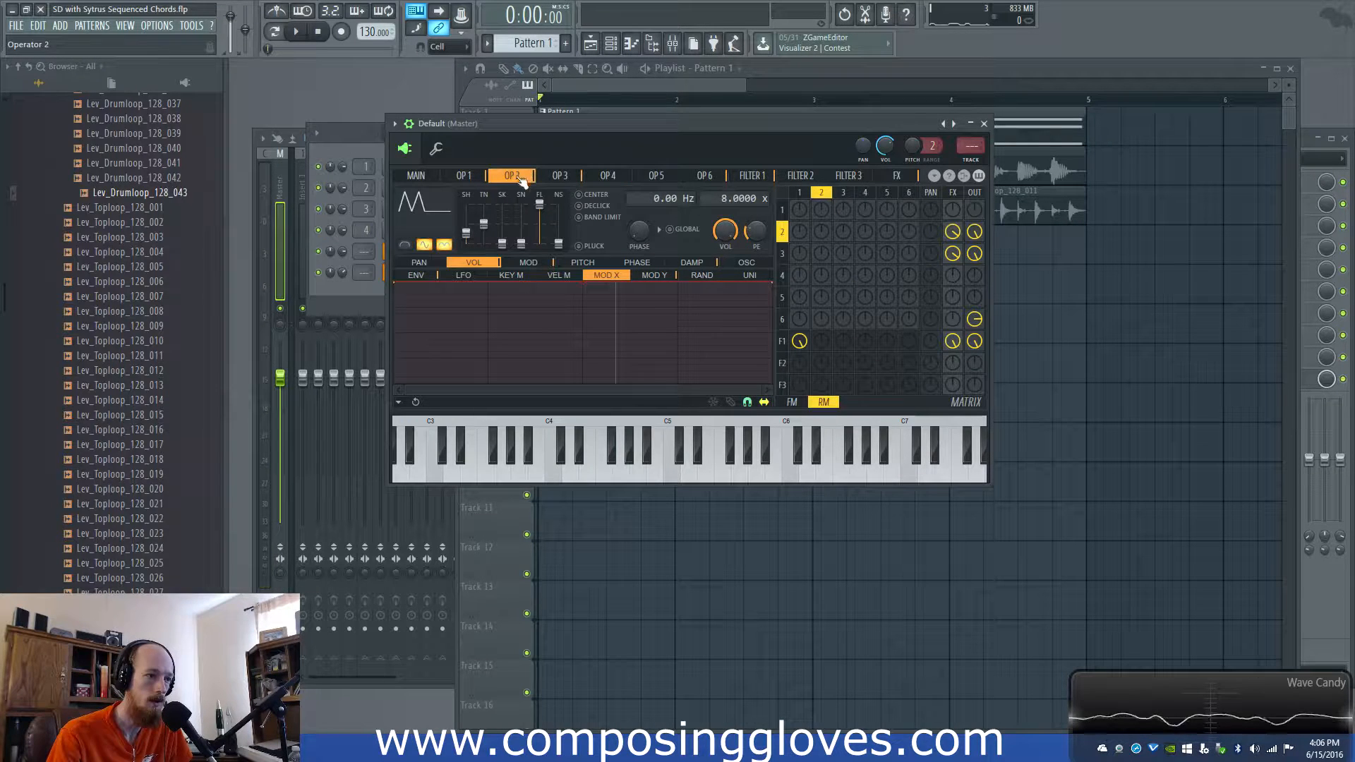
left_click_drag(844, 297, 844, 302)
left_click(783, 297)
left_click(783, 233)
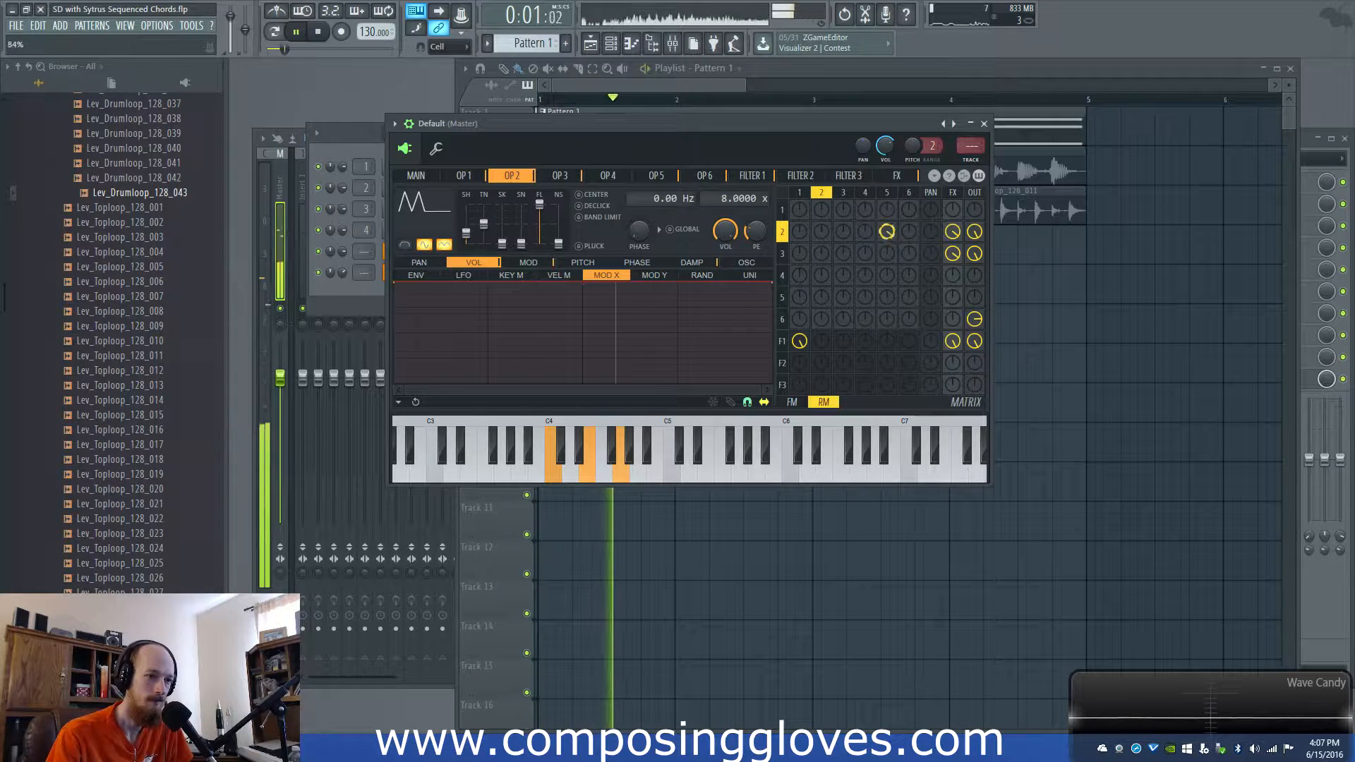
left_click_drag(720, 191, 720, 199)
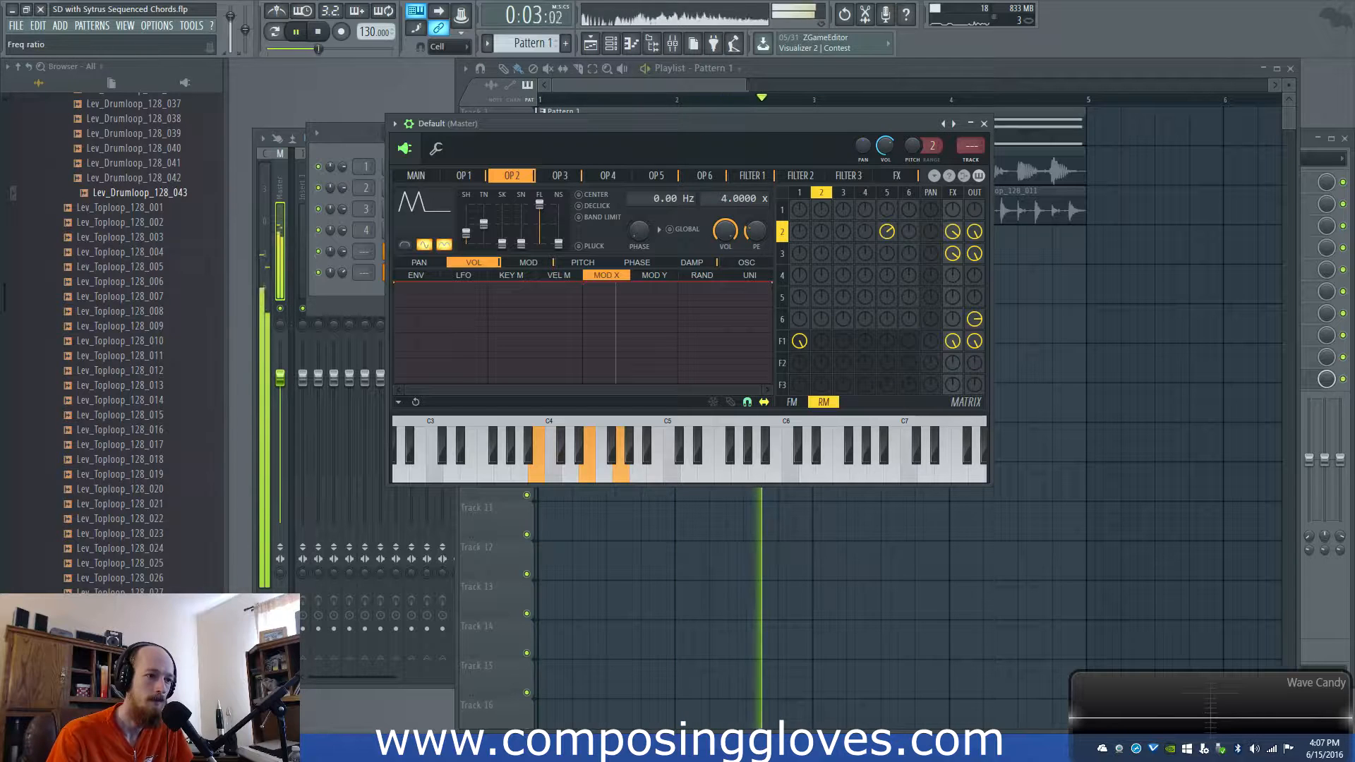
left_click_drag(889, 233, 889, 206)
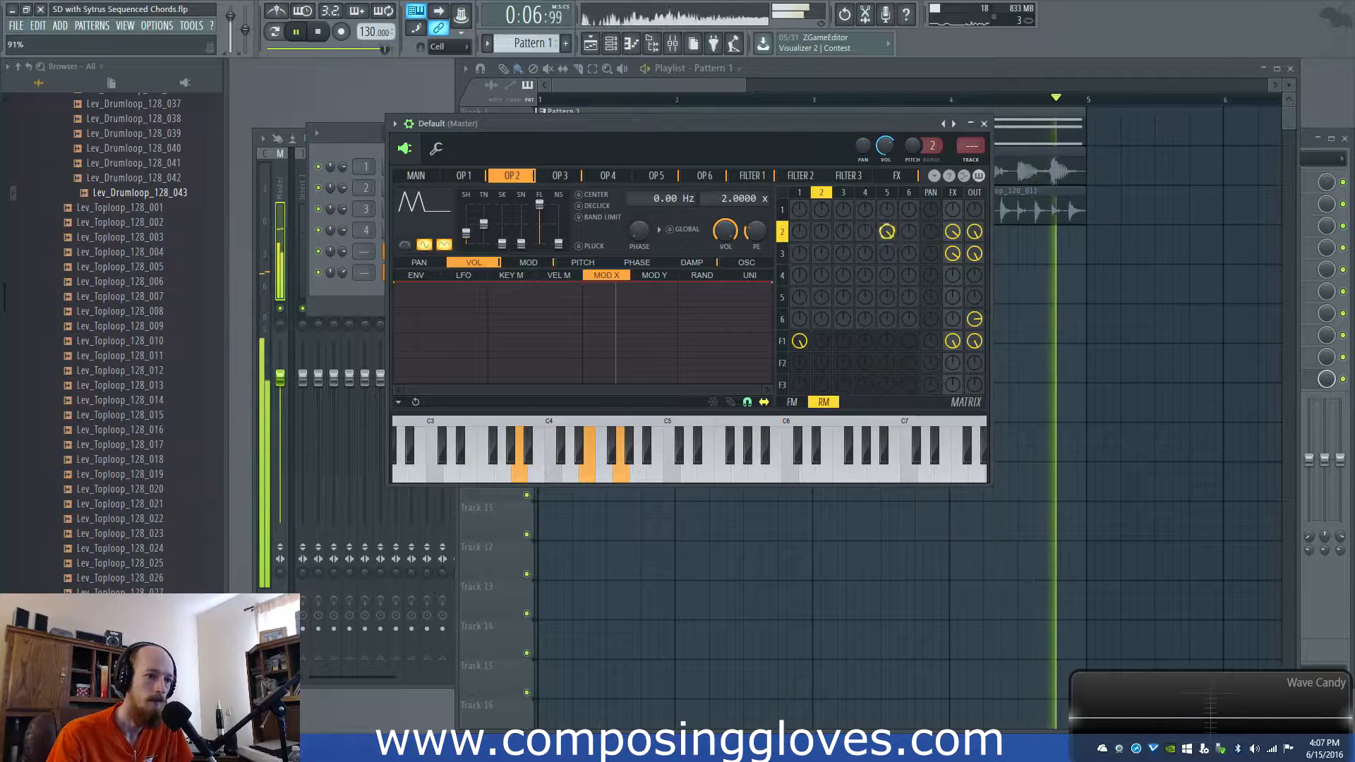
- Try higher frequency ratios for operator 5 up to 30.0000, settling on 28.0000 while auditioning the chords
left_click(656, 175)
left_click_drag(723, 198, 723, 187)
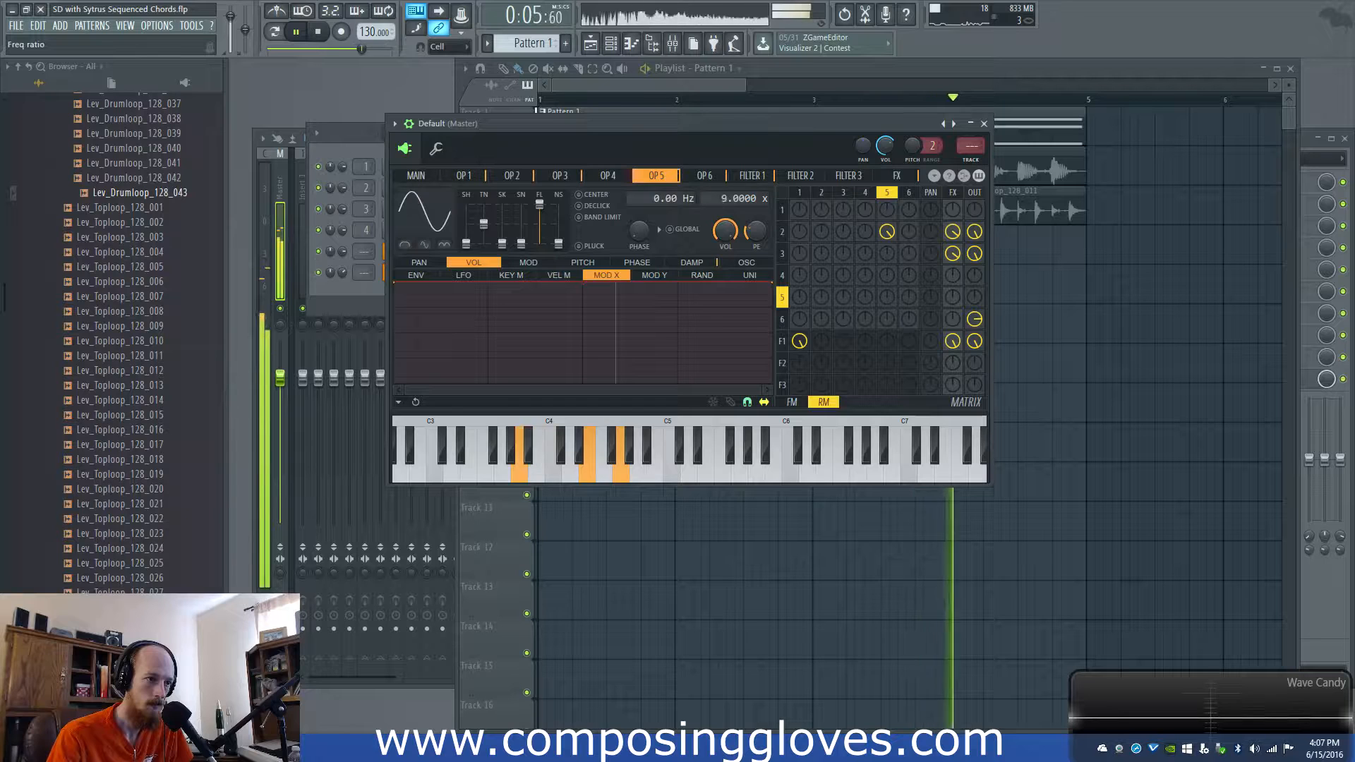
key("space")
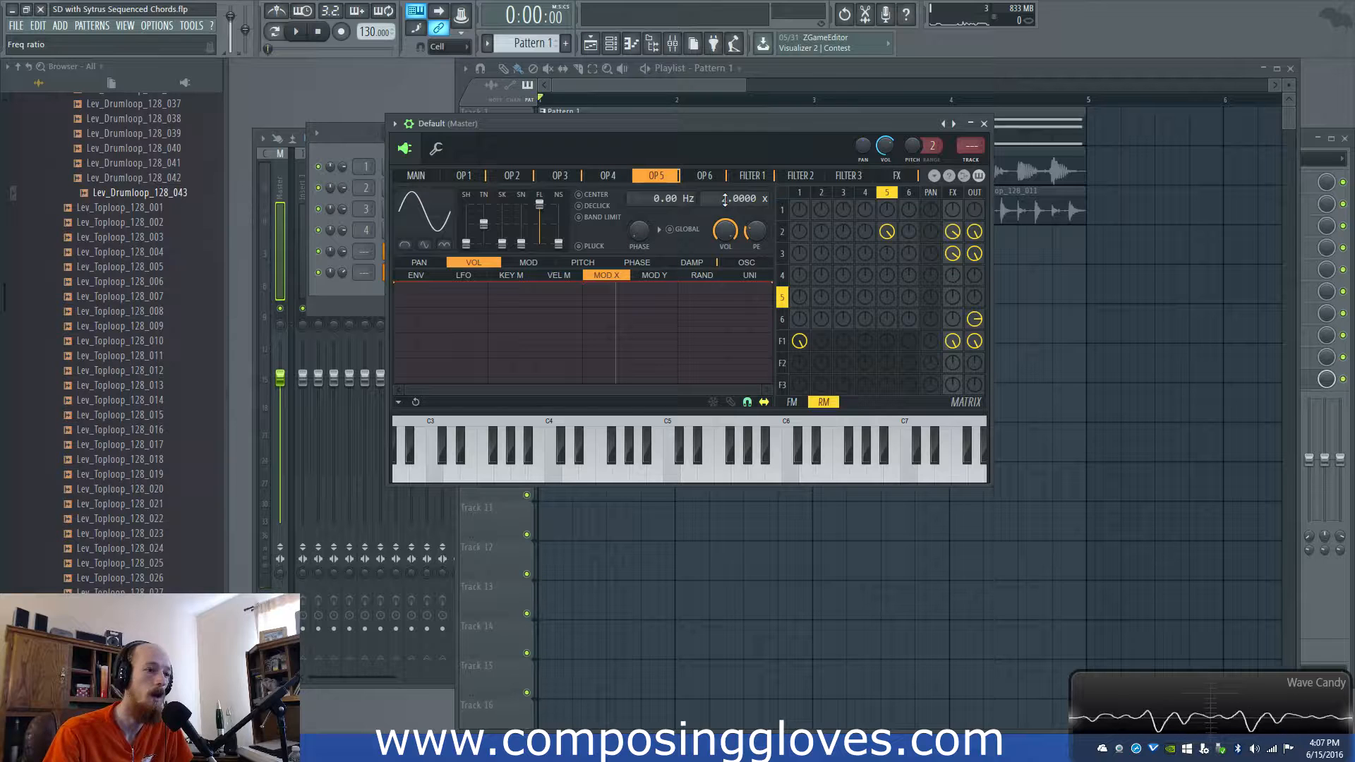
key("space")
key("space")
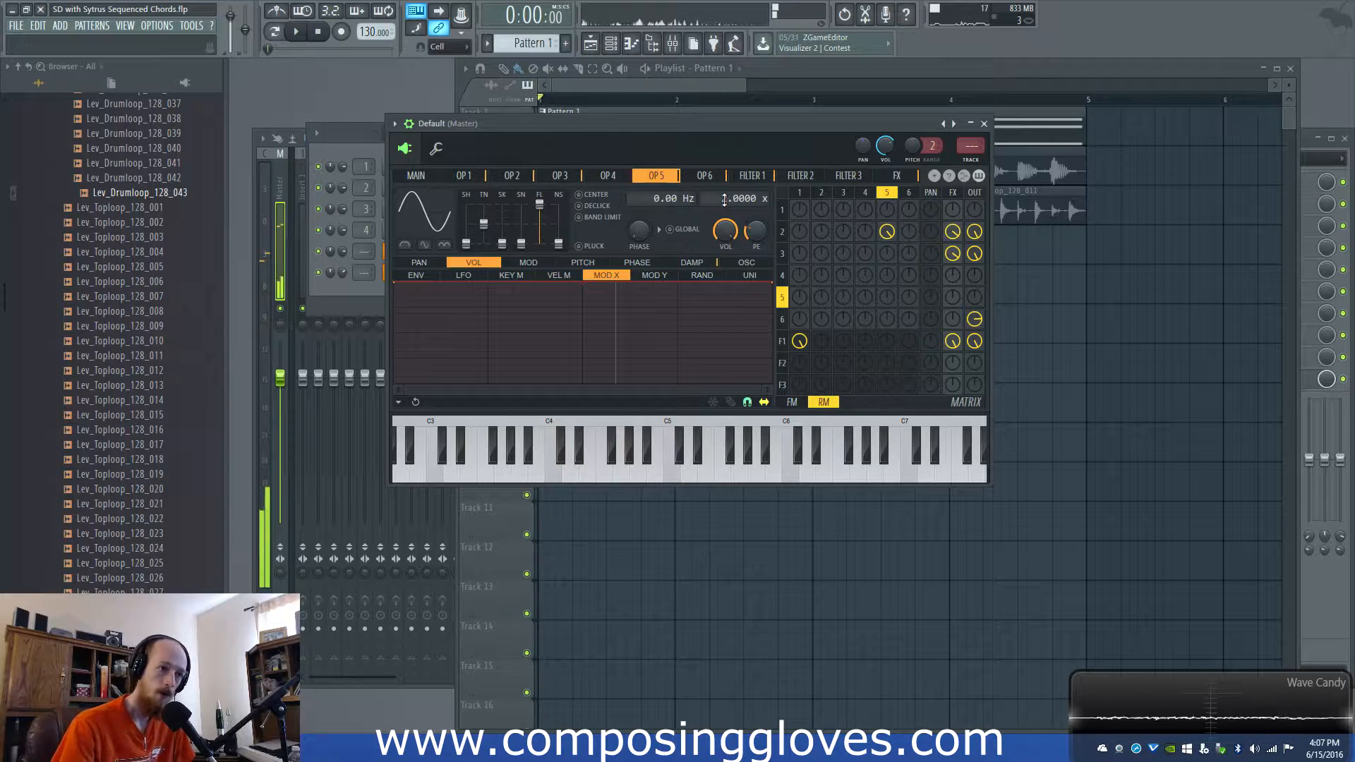
left_click_drag(724, 199, 724, 169)
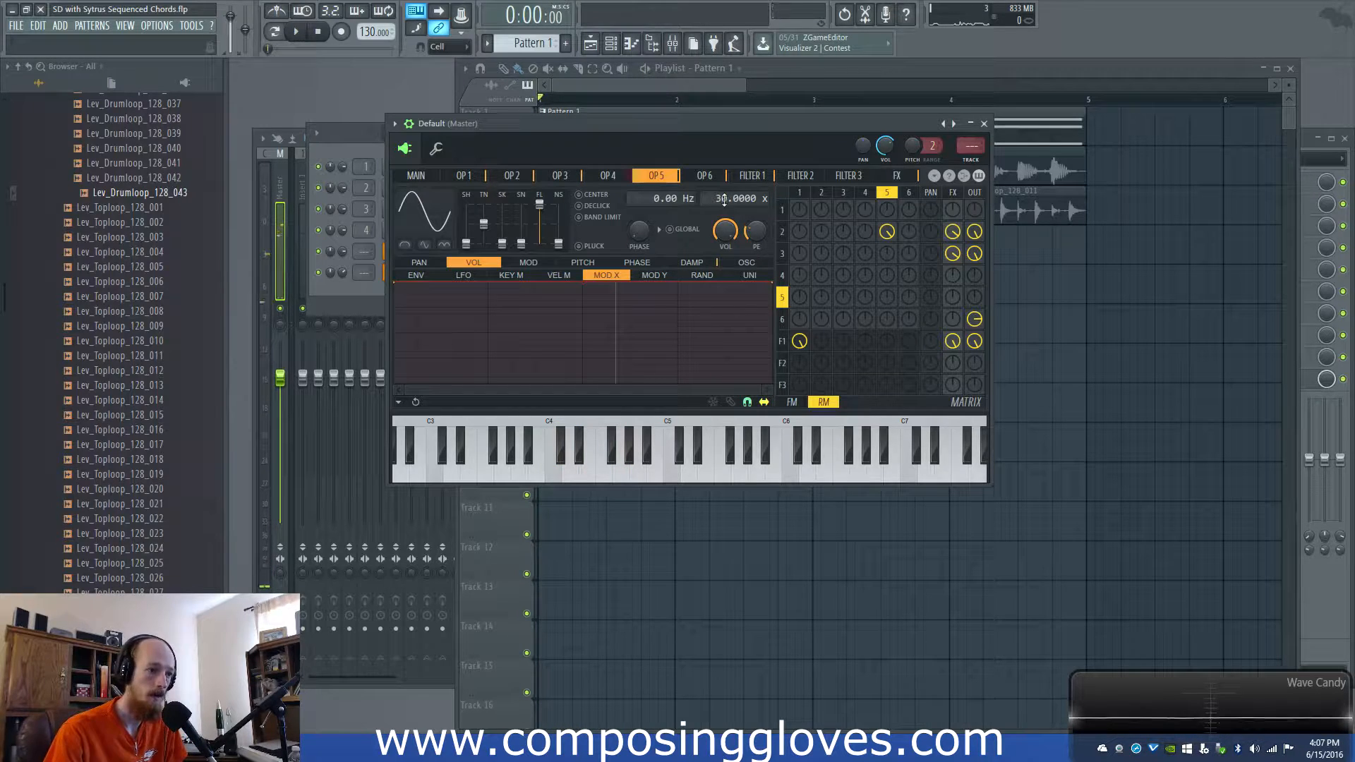
key("space")
left_click_drag(724, 200, 724, 204)
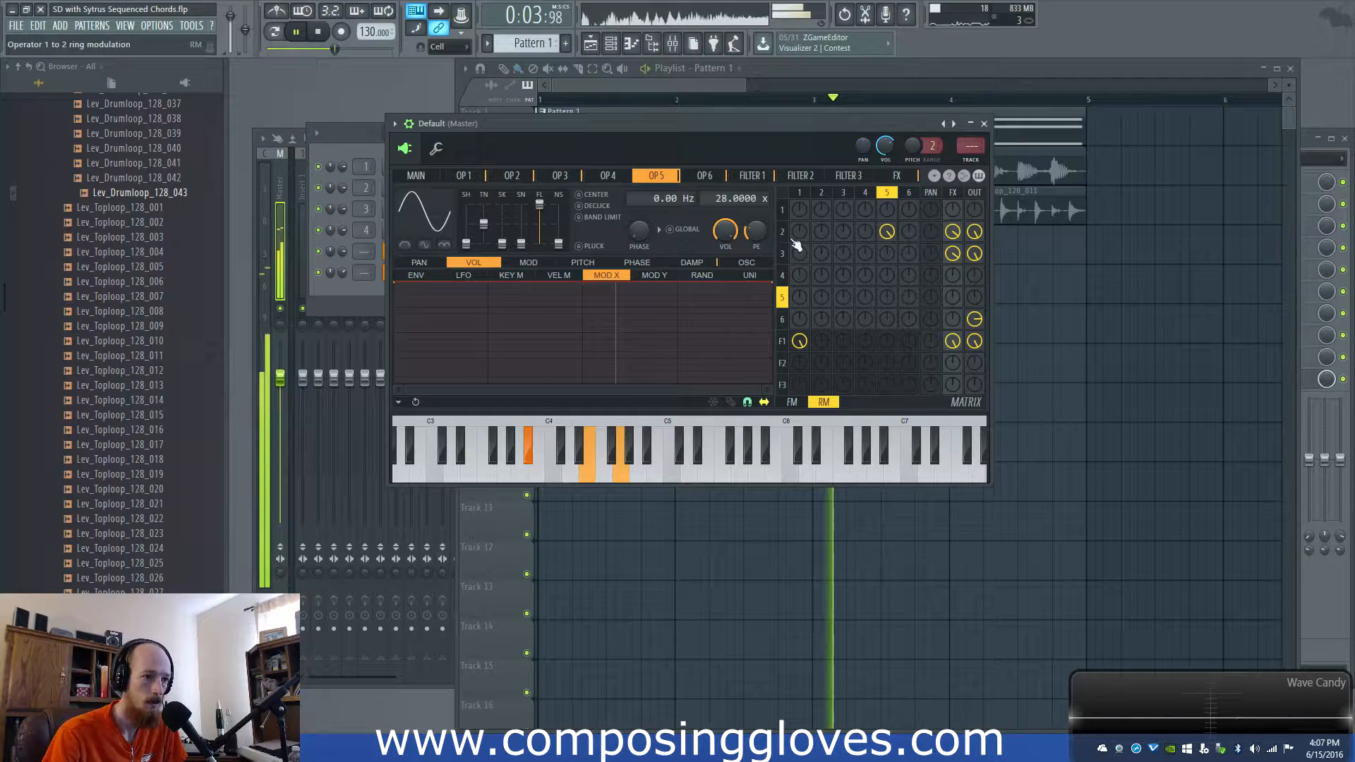
- Reshape operator 5's waveform by raising its shape and tension and enabling the Even option, while auditioning the chords
left_click_drag(466, 244, 492, 210)
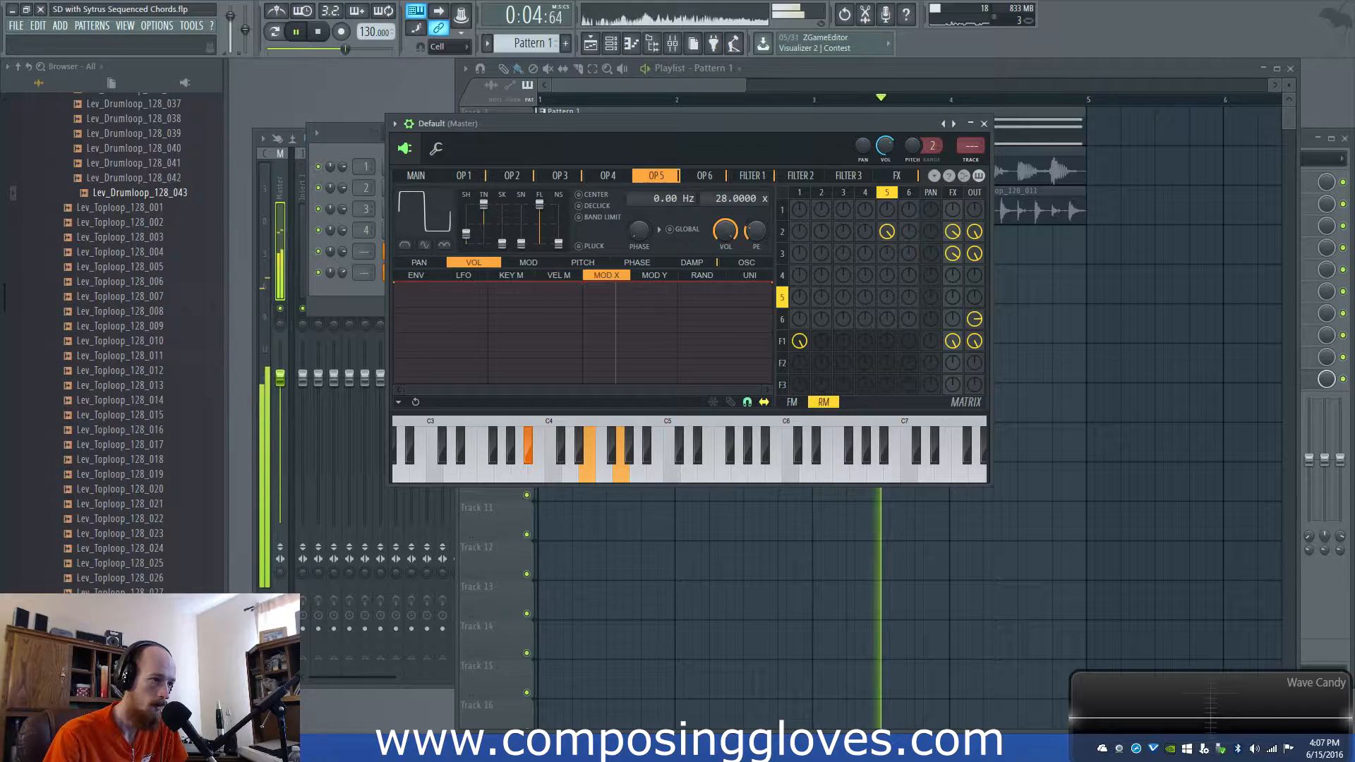
left_click(425, 245)
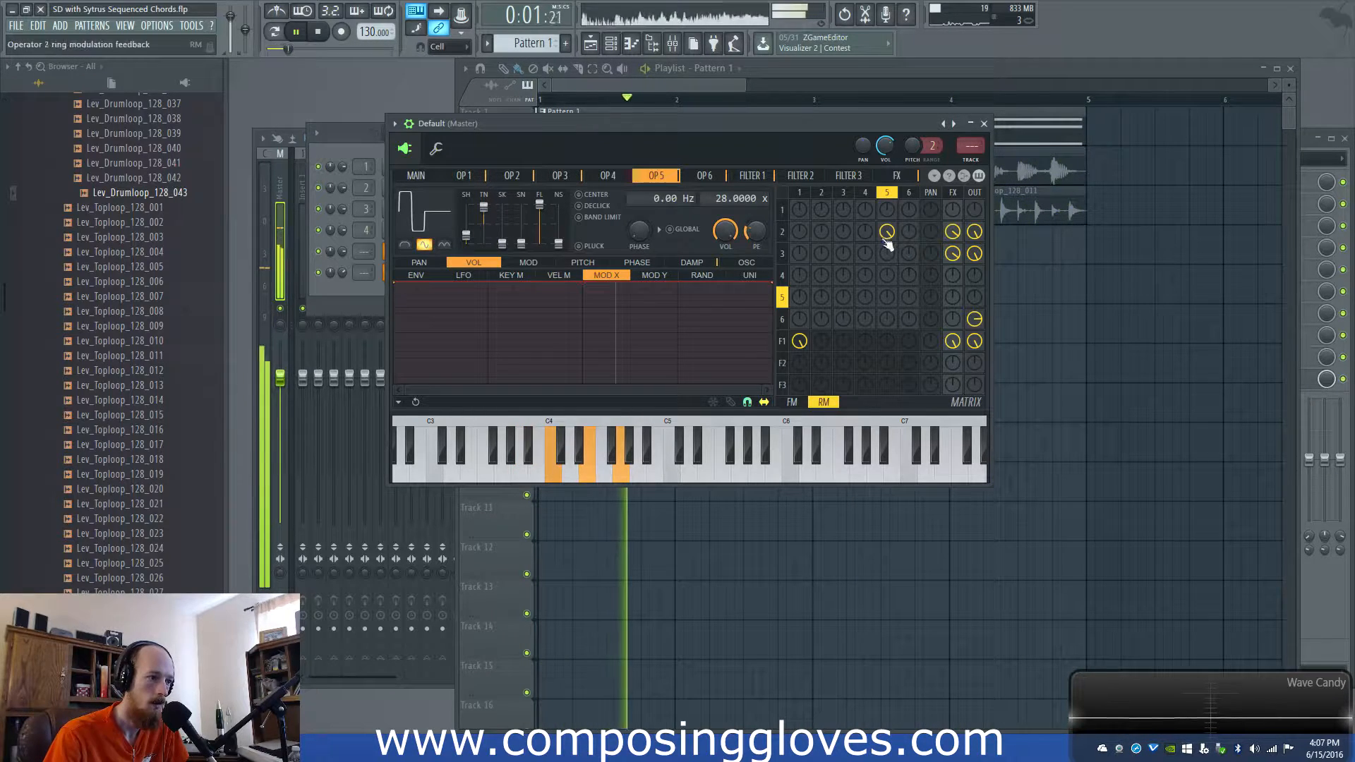
key("space")
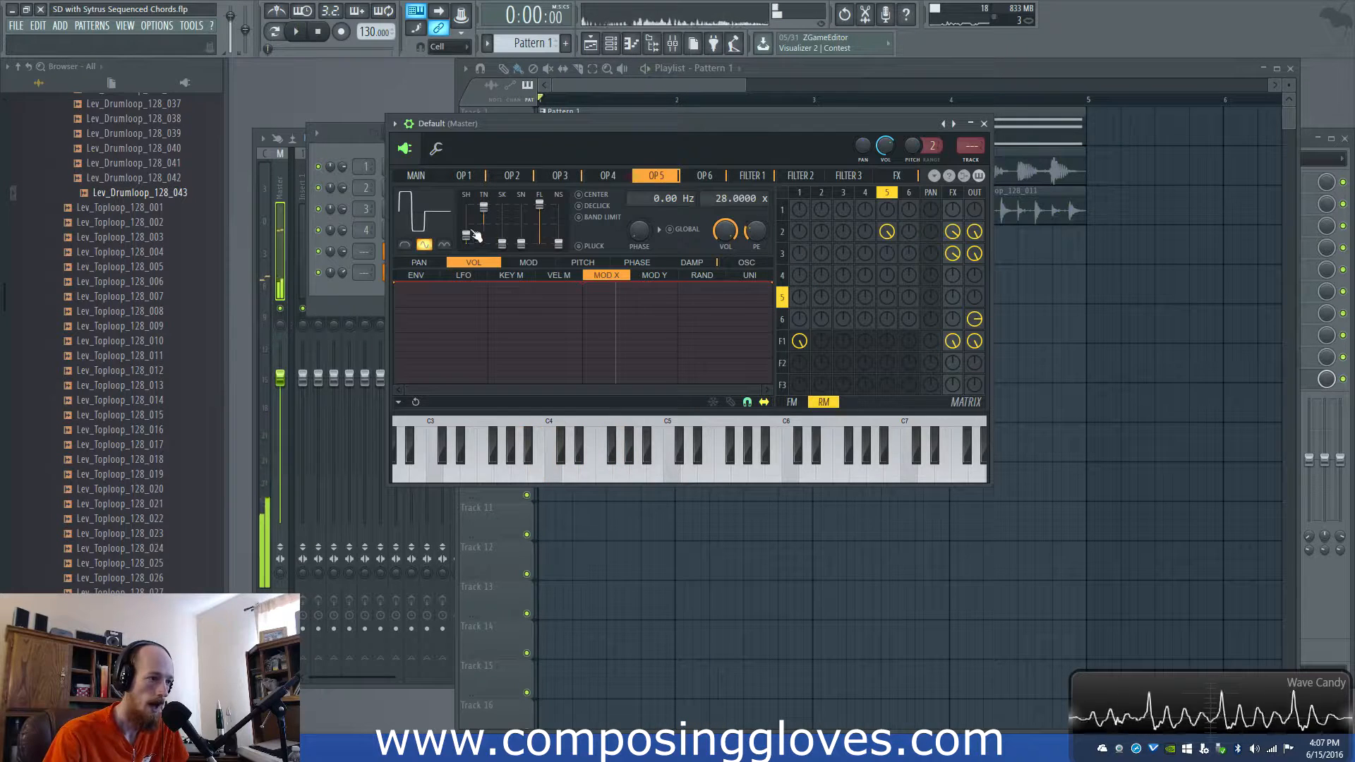
key("space")
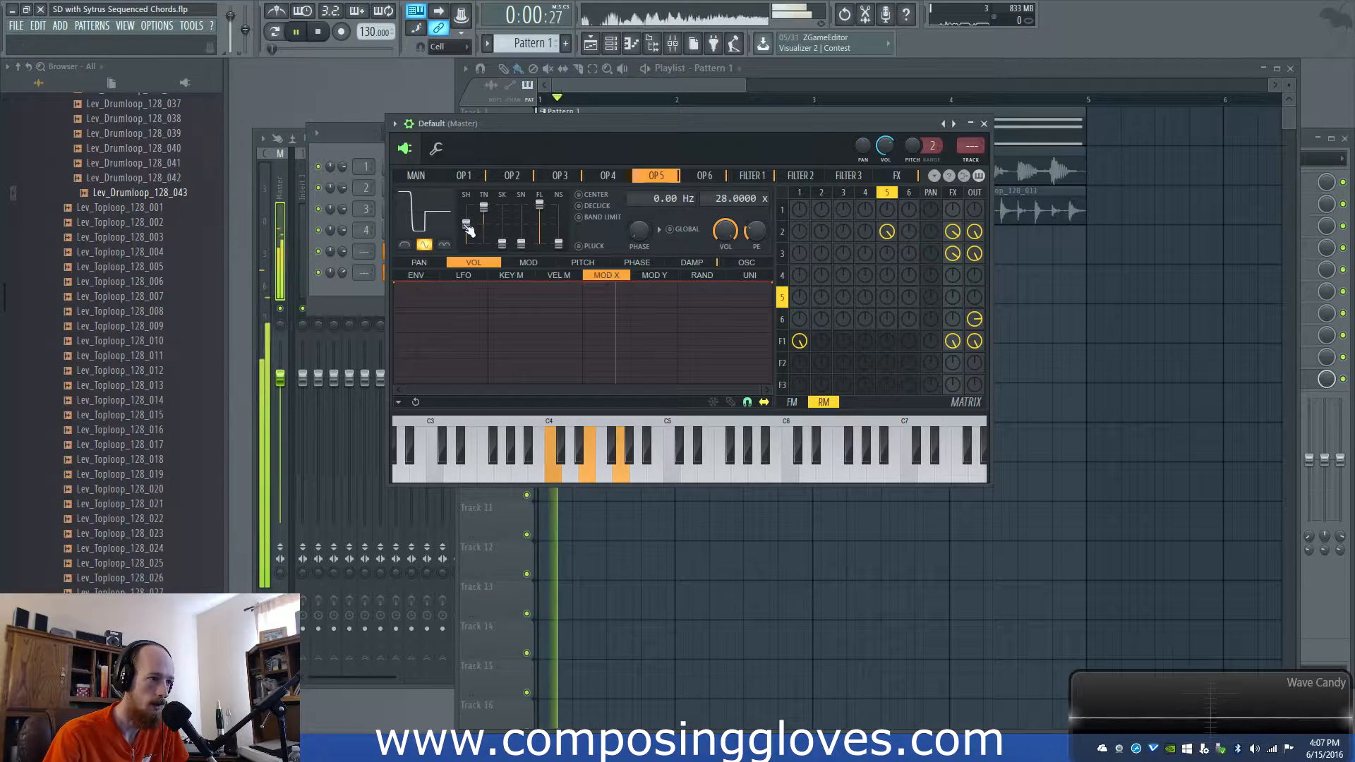
- Lower operator 5's frequency ratio to 6.0000 while auditioning the chords, and stop playback
left_click_drag(727, 200, 727, 220)
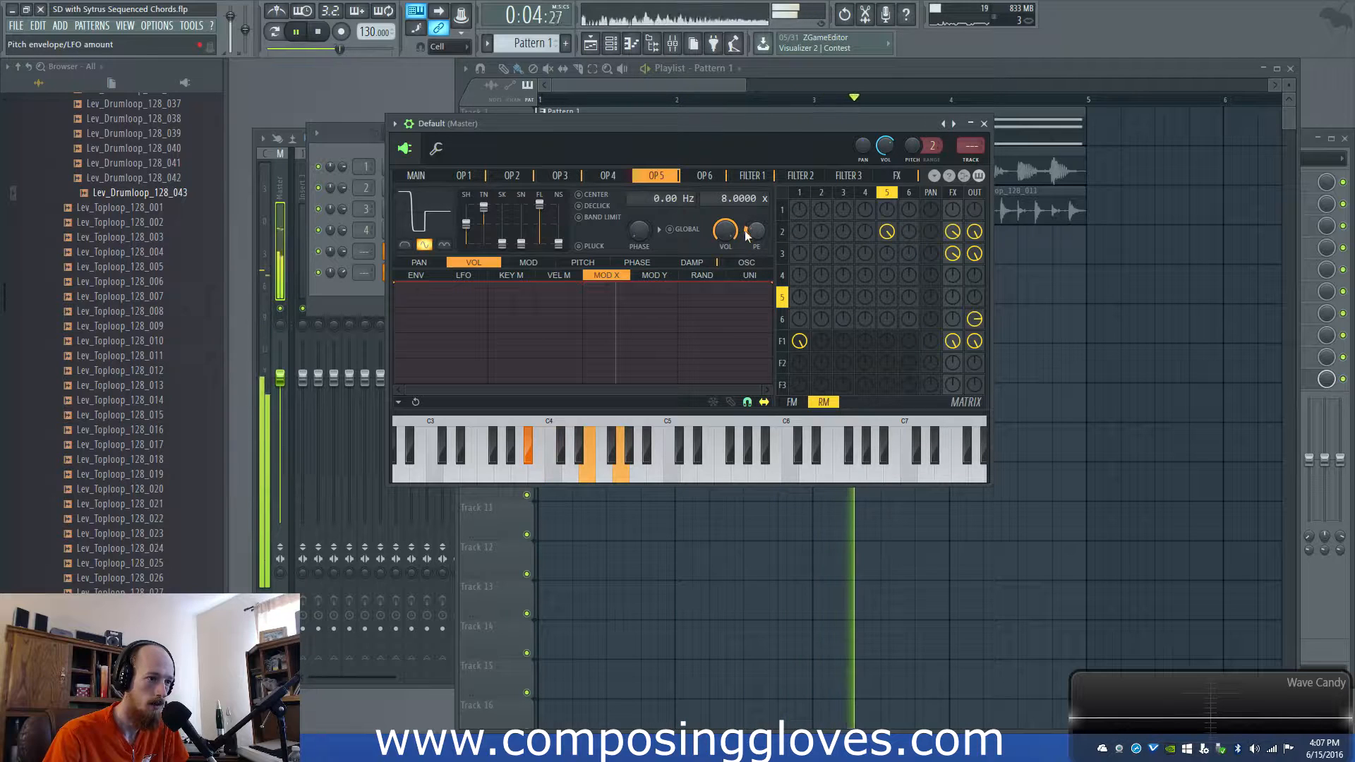
key("space")
left_click(865, 194)
left_click(887, 194)
key("space")
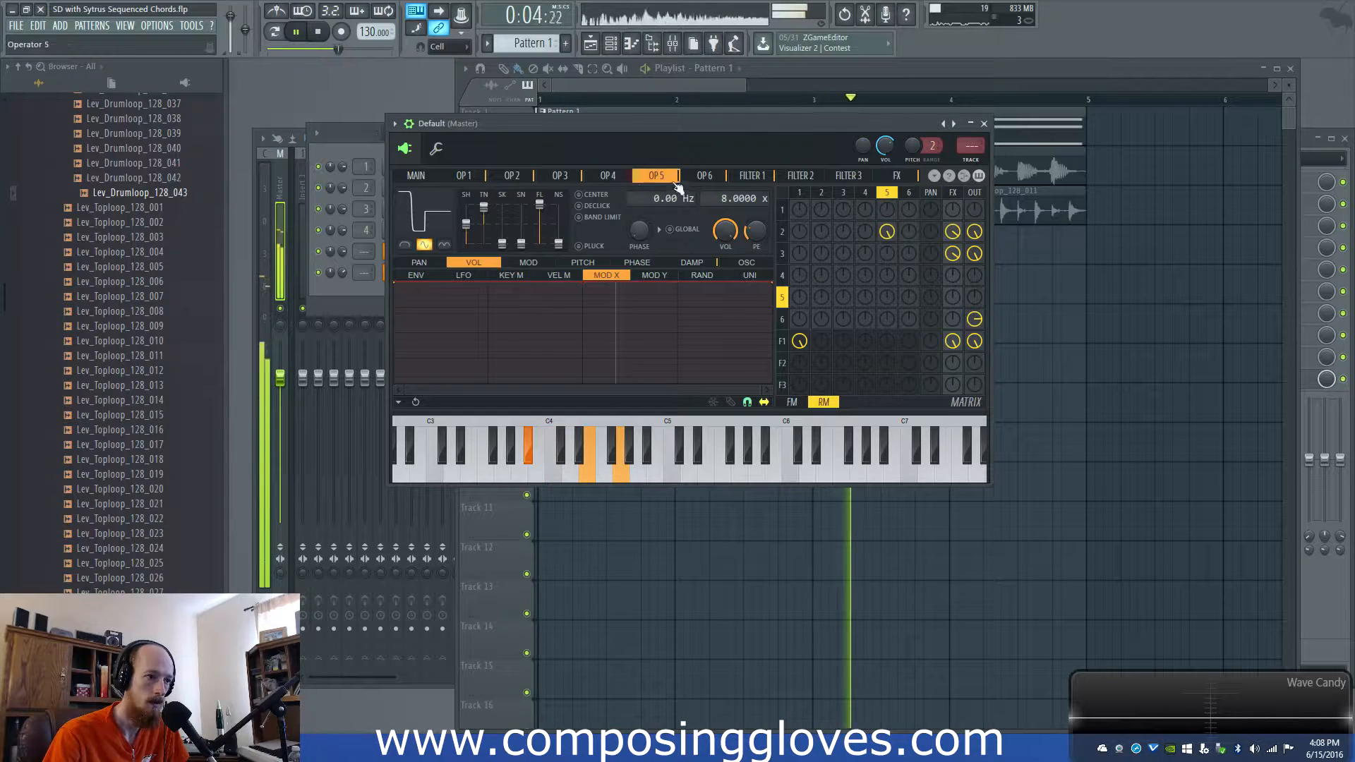
left_click_drag(723, 193, 724, 206)
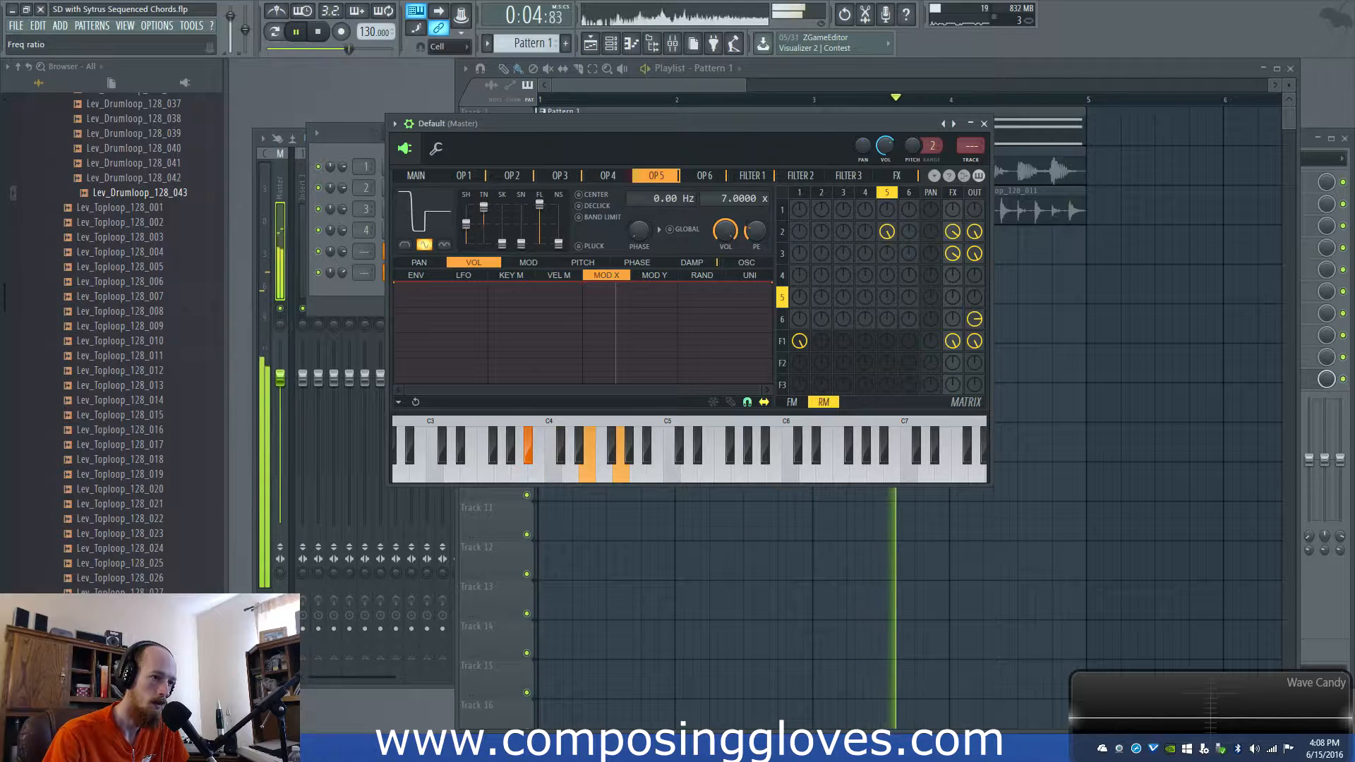
key("space")
- Route operator 2 through filter 2 to the output and remove operator 2's direct output
left_click_drag(909, 363, 909, 355)
key("space")
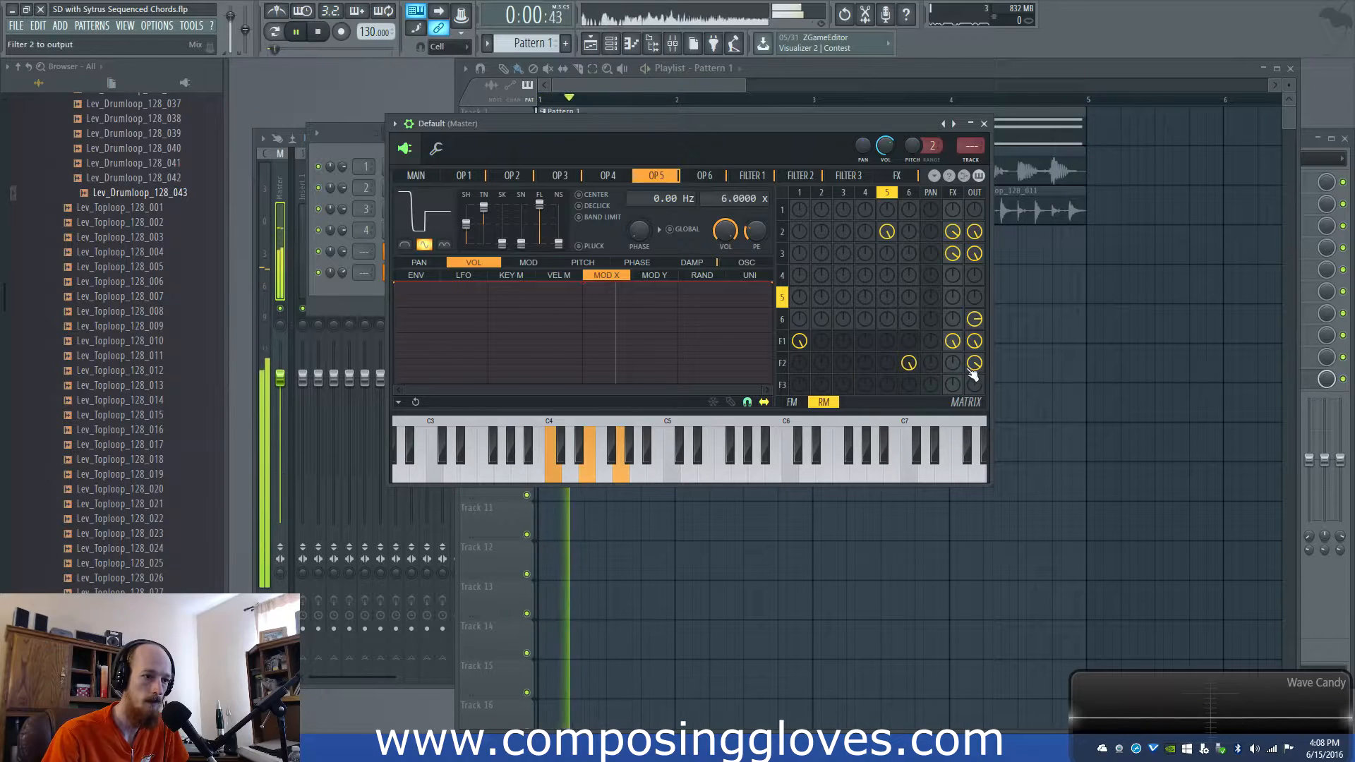
right_click(906, 365)
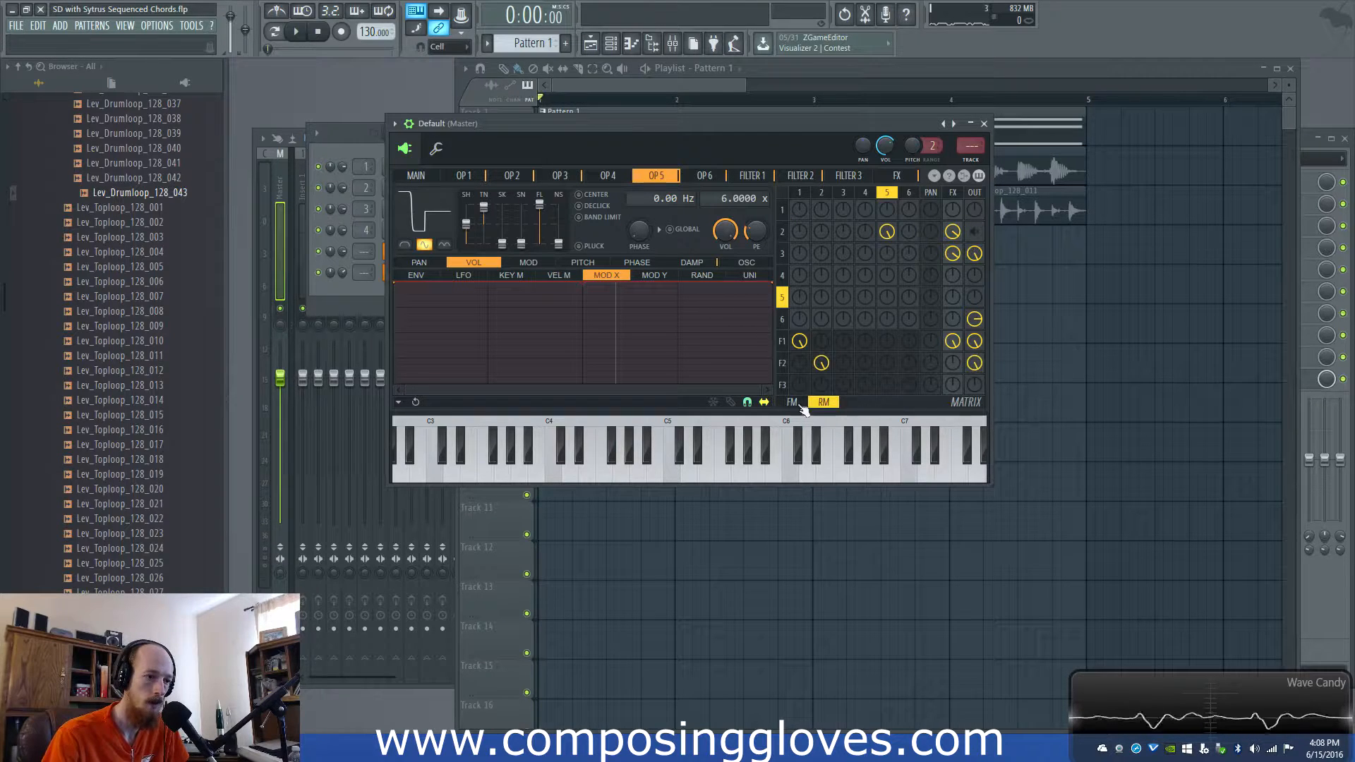
key("space")
- Set filter 2's mode to off, enable its waveshaper, and add and bend a curve point while the chords play
left_click(782, 363)
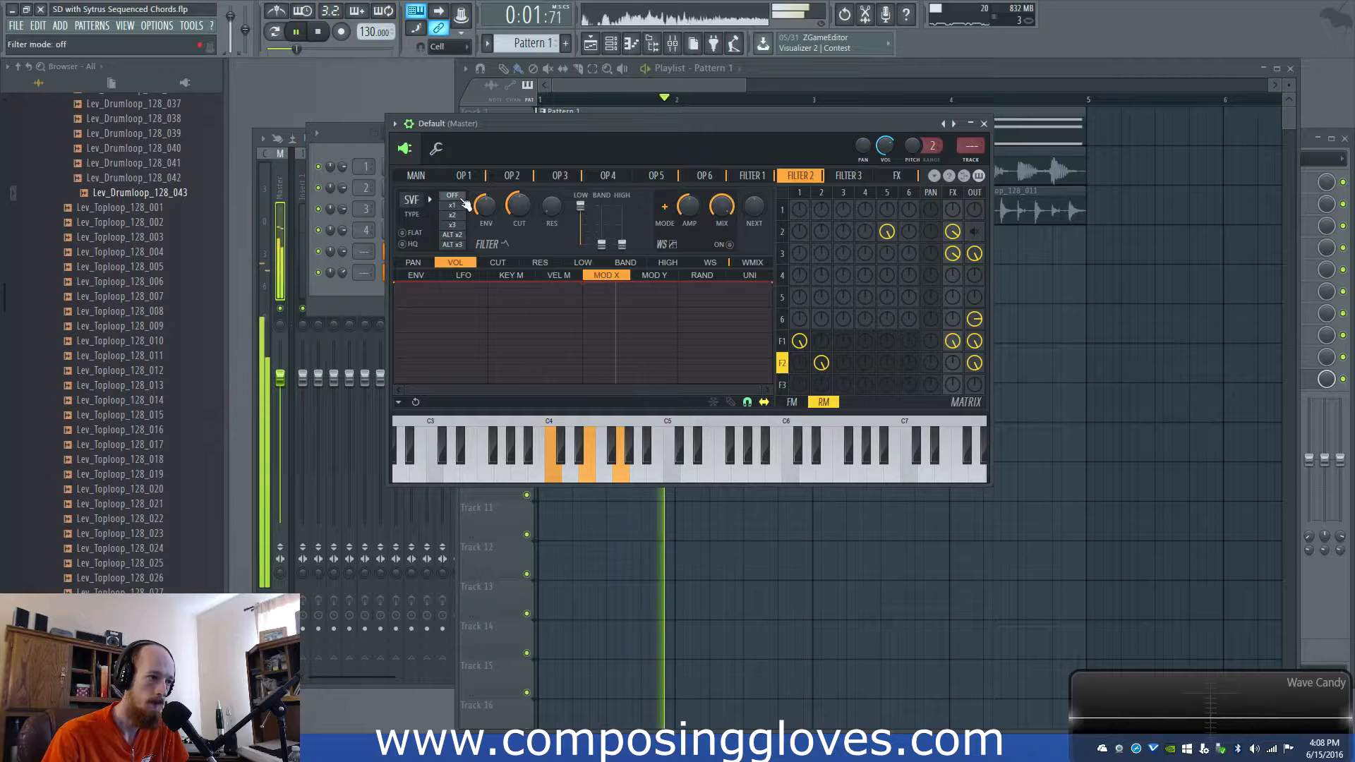
key("space")
left_click(730, 244)
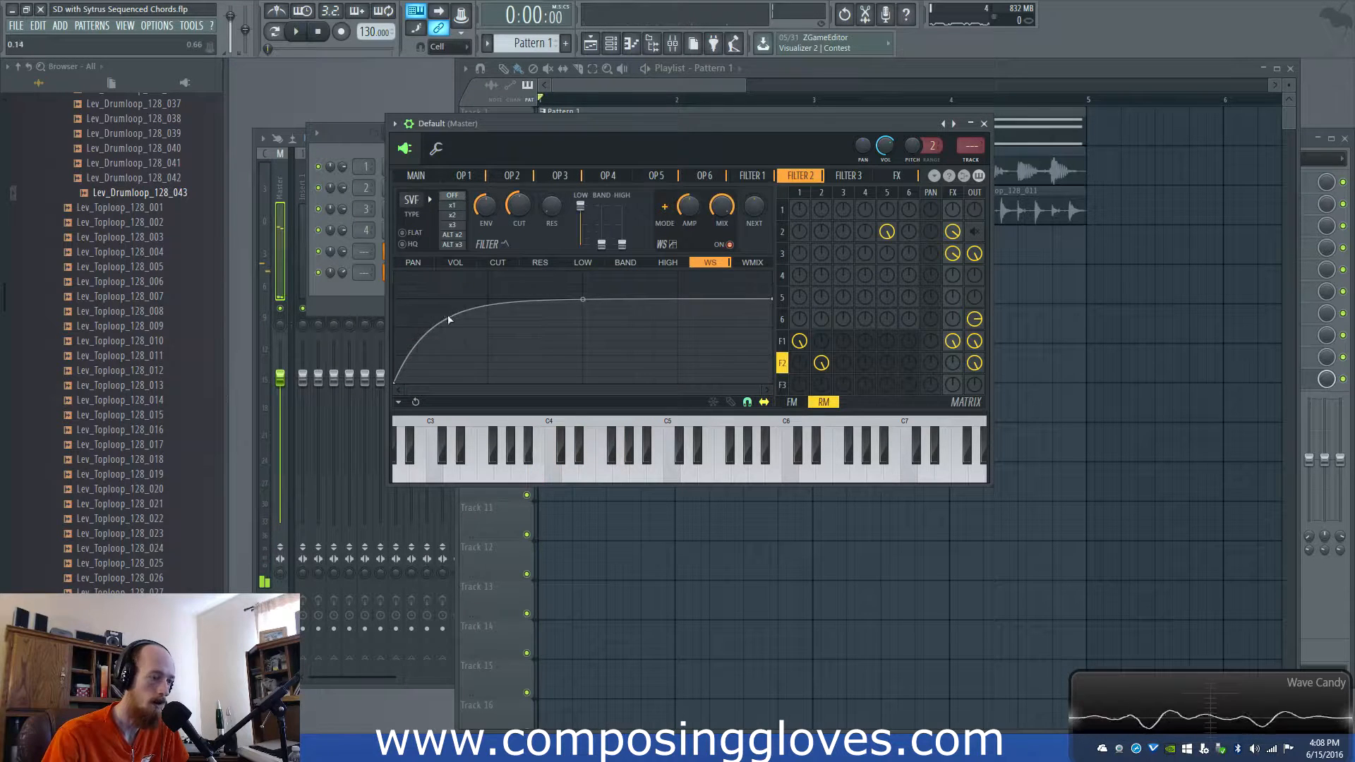
key("space")
right_click(459, 285)
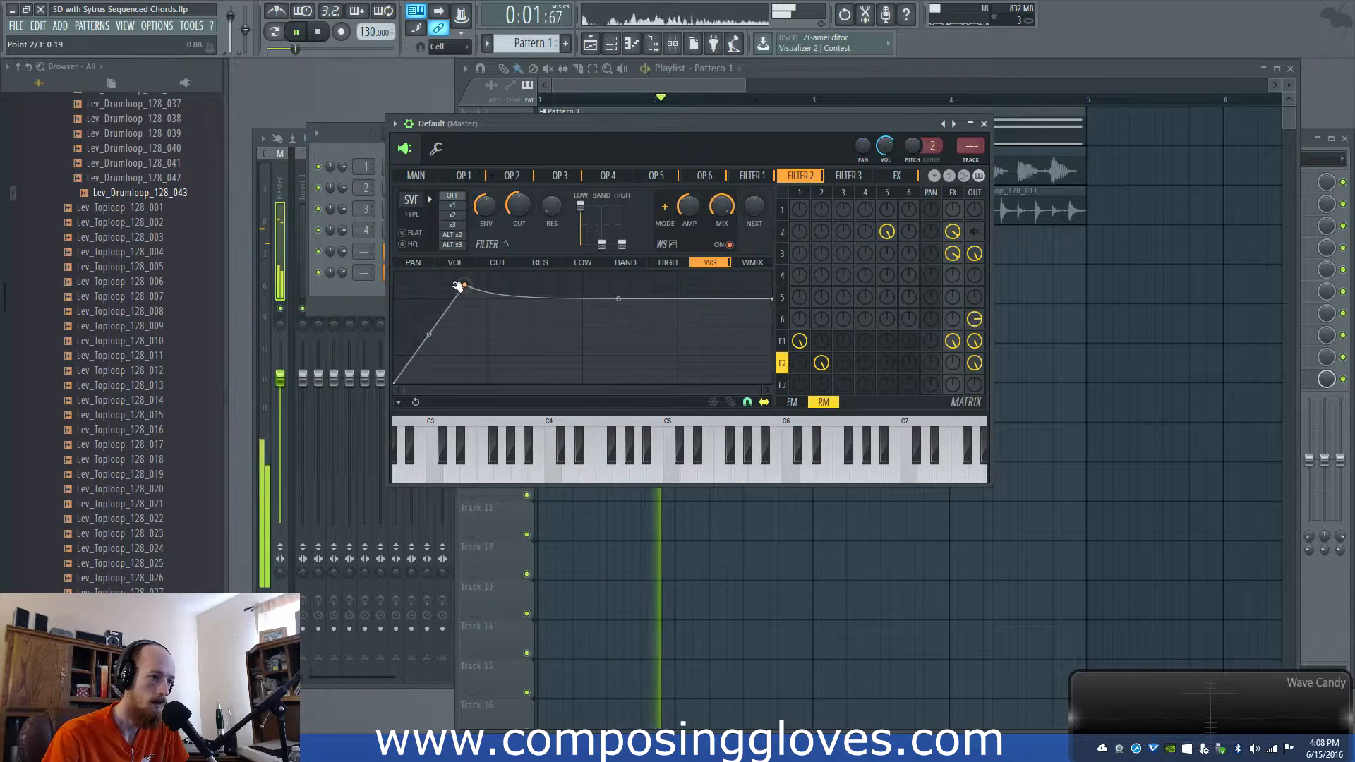
left_click_drag(433, 333, 433, 325)
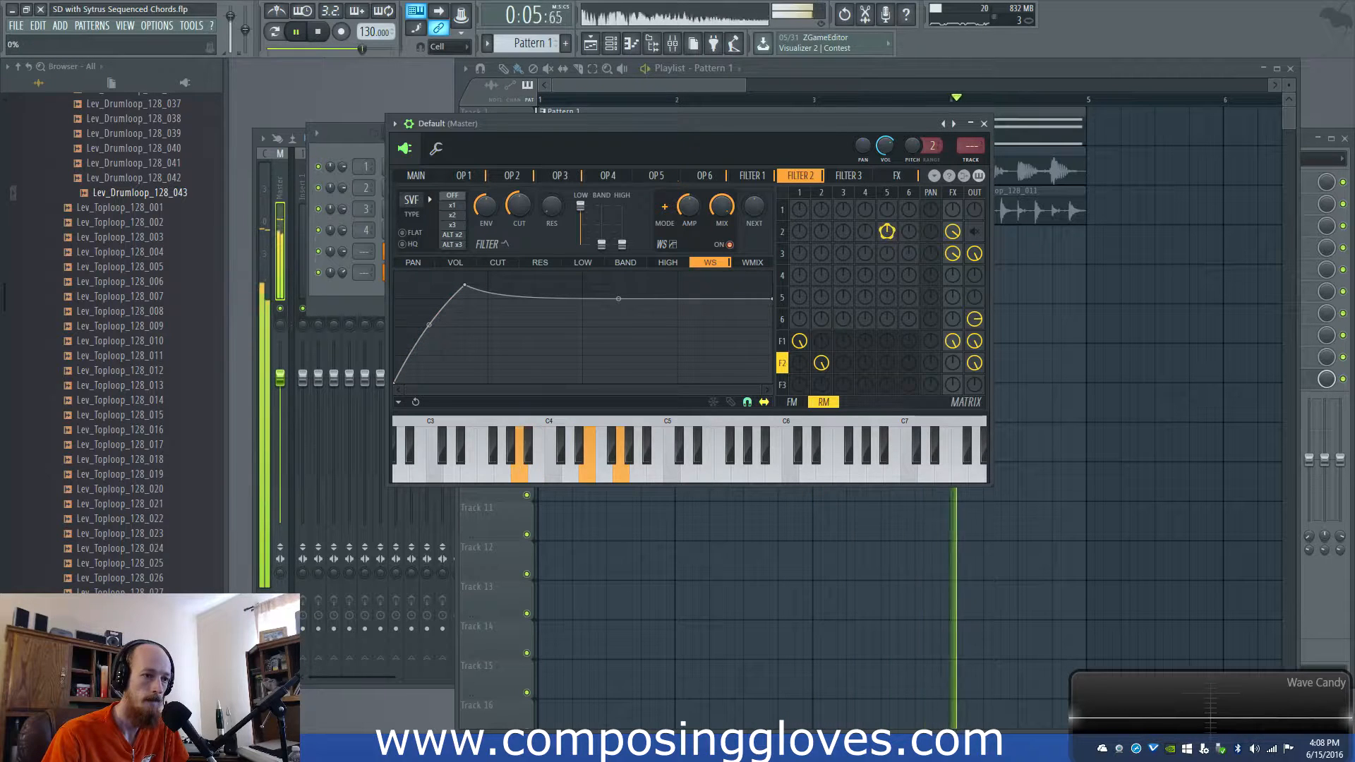
key("space")
- Check operators 1 and 5, then ramp filter 2's waveshaper mix from zero to full with modulation X
left_click(800, 192)
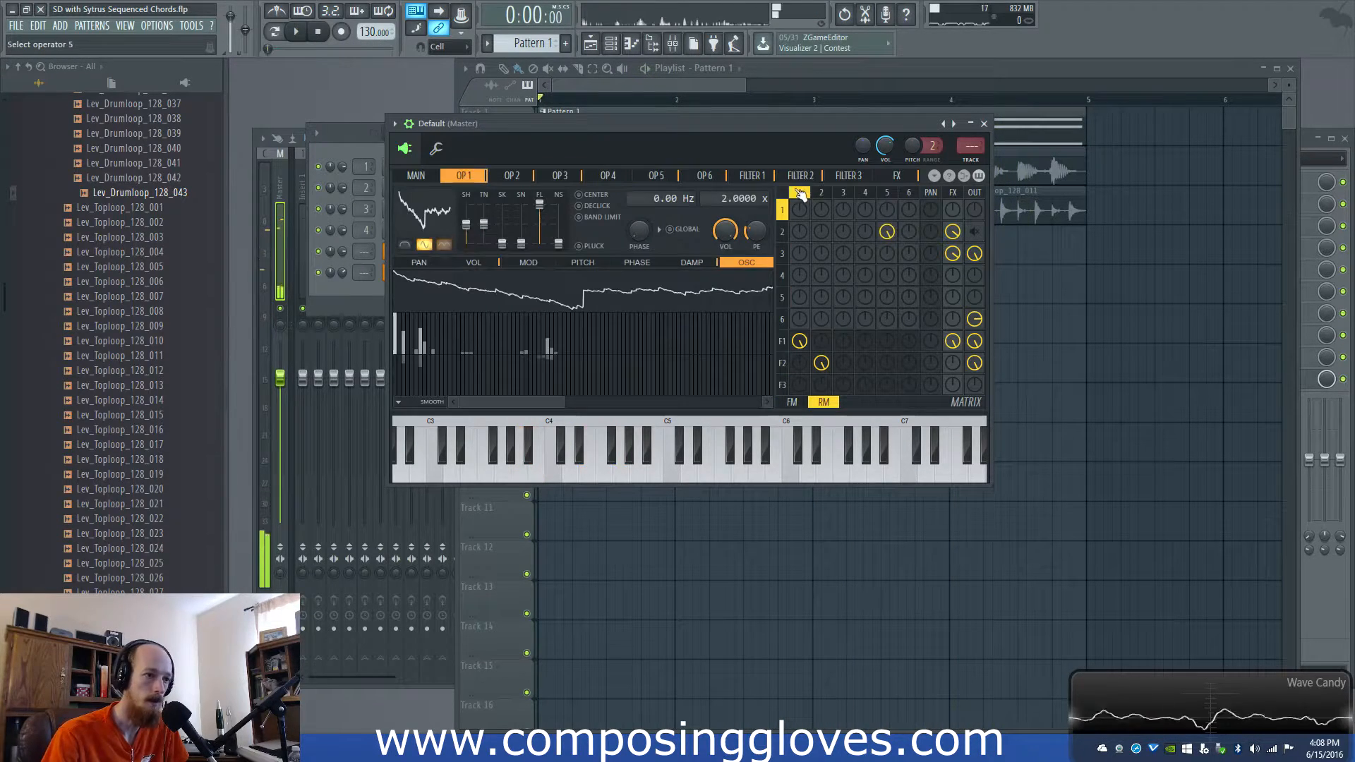
left_click(671, 175)
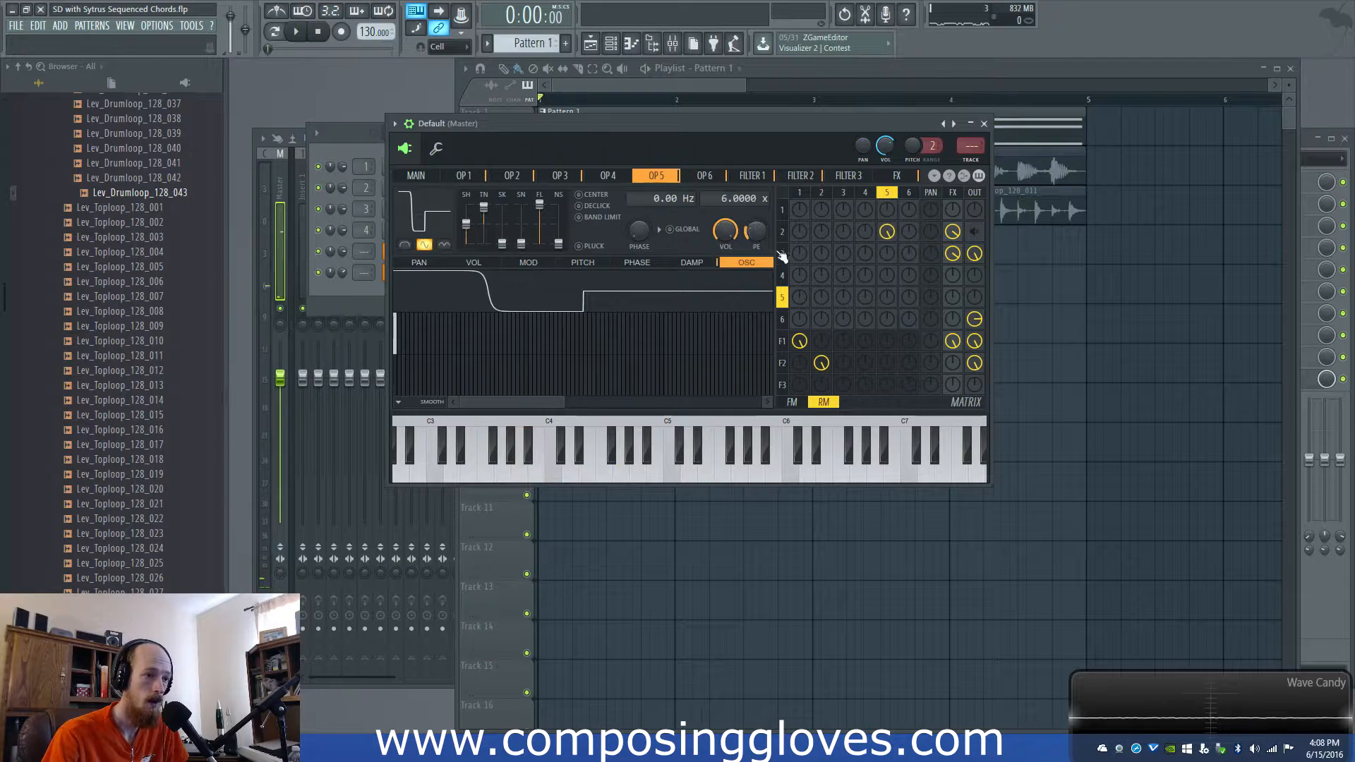
left_click(796, 177)
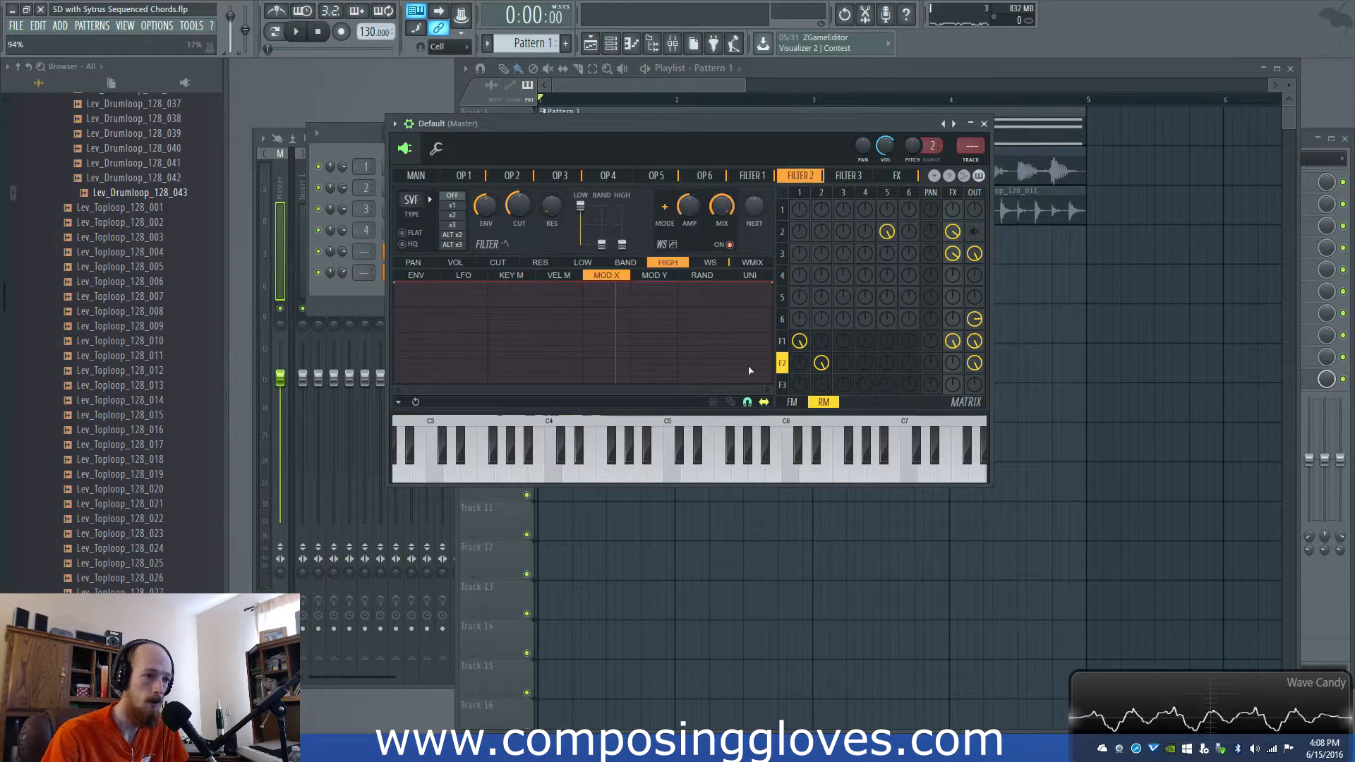
left_click(710, 262)
left_click(752, 262)
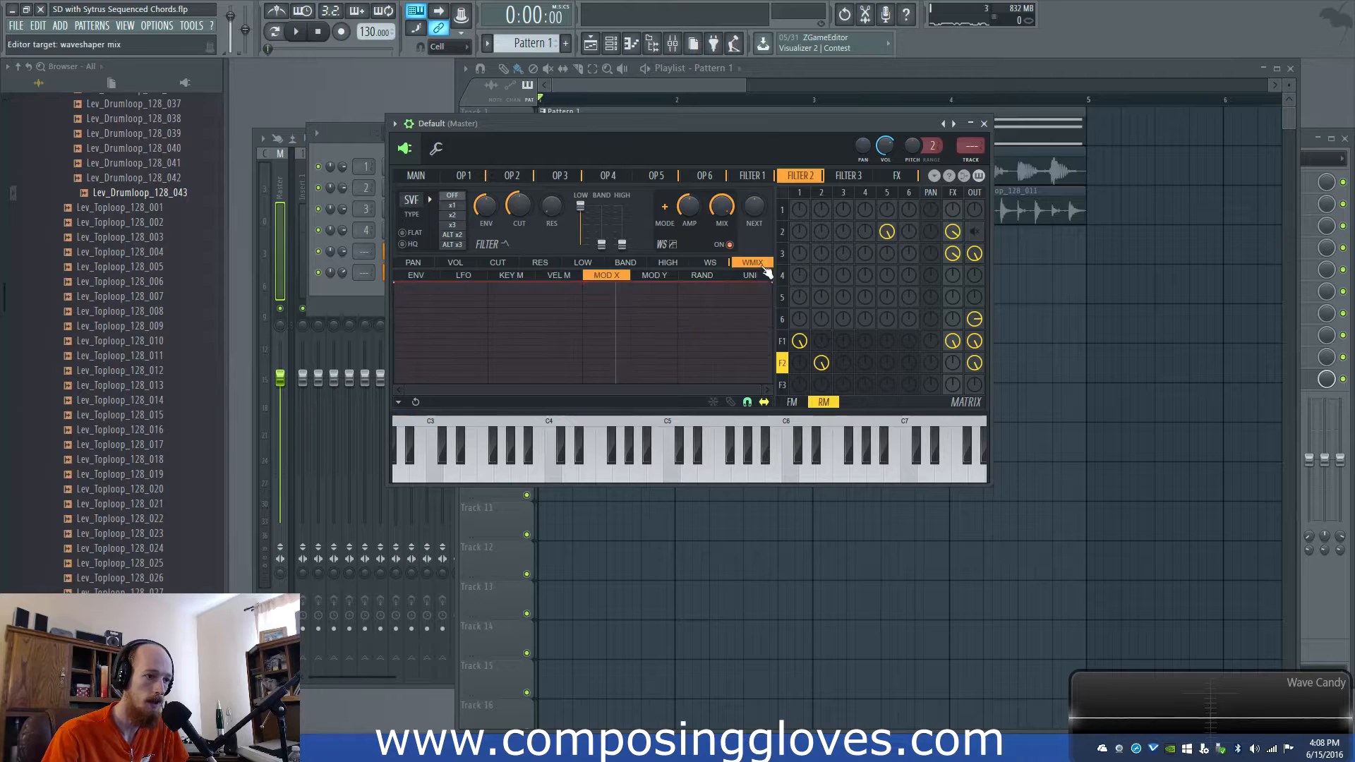
left_click_drag(395, 283, 394, 385)
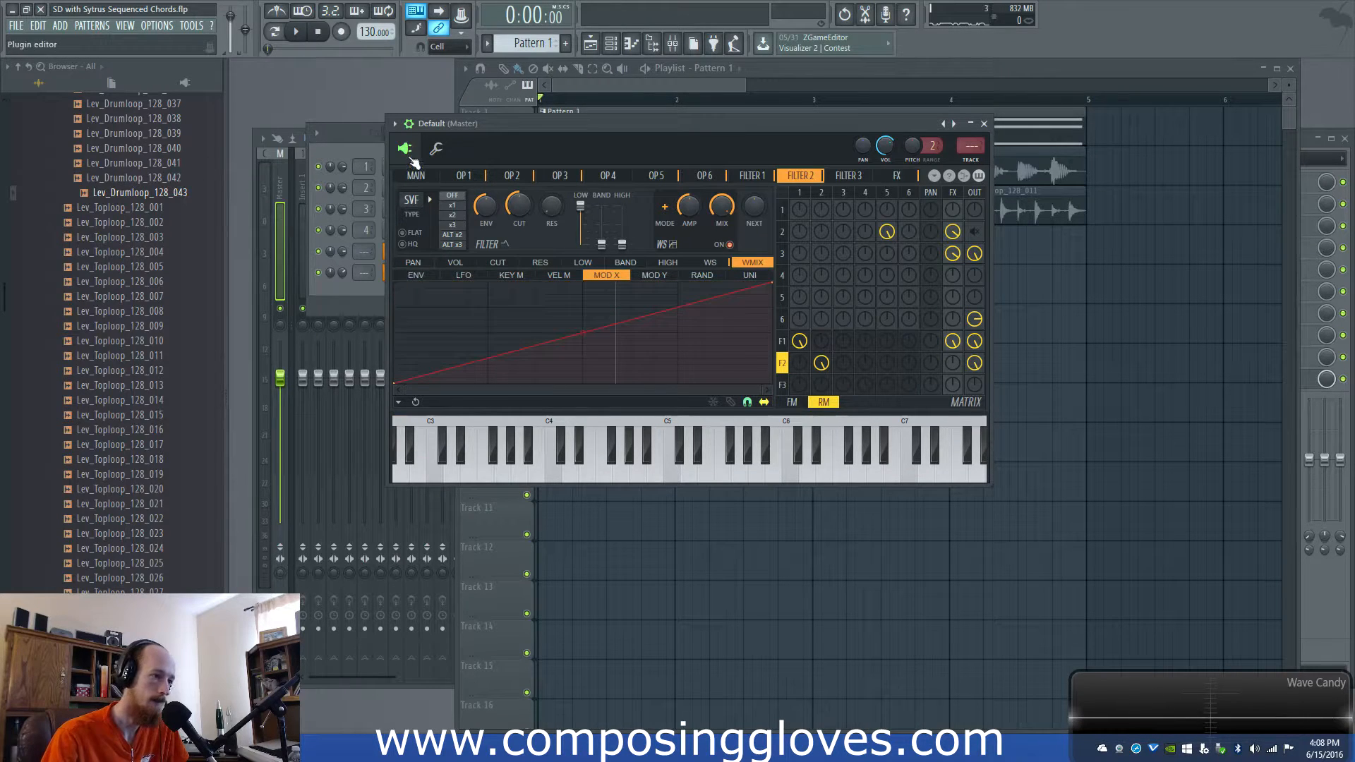
- Audition the chords while sweeping modulation X and Y across the main page's modulation pad
left_click(416, 175)
key("space")
left_click_drag(503, 303, 503, 359)
left_click_drag(401, 320, 489, 283)
key("space")
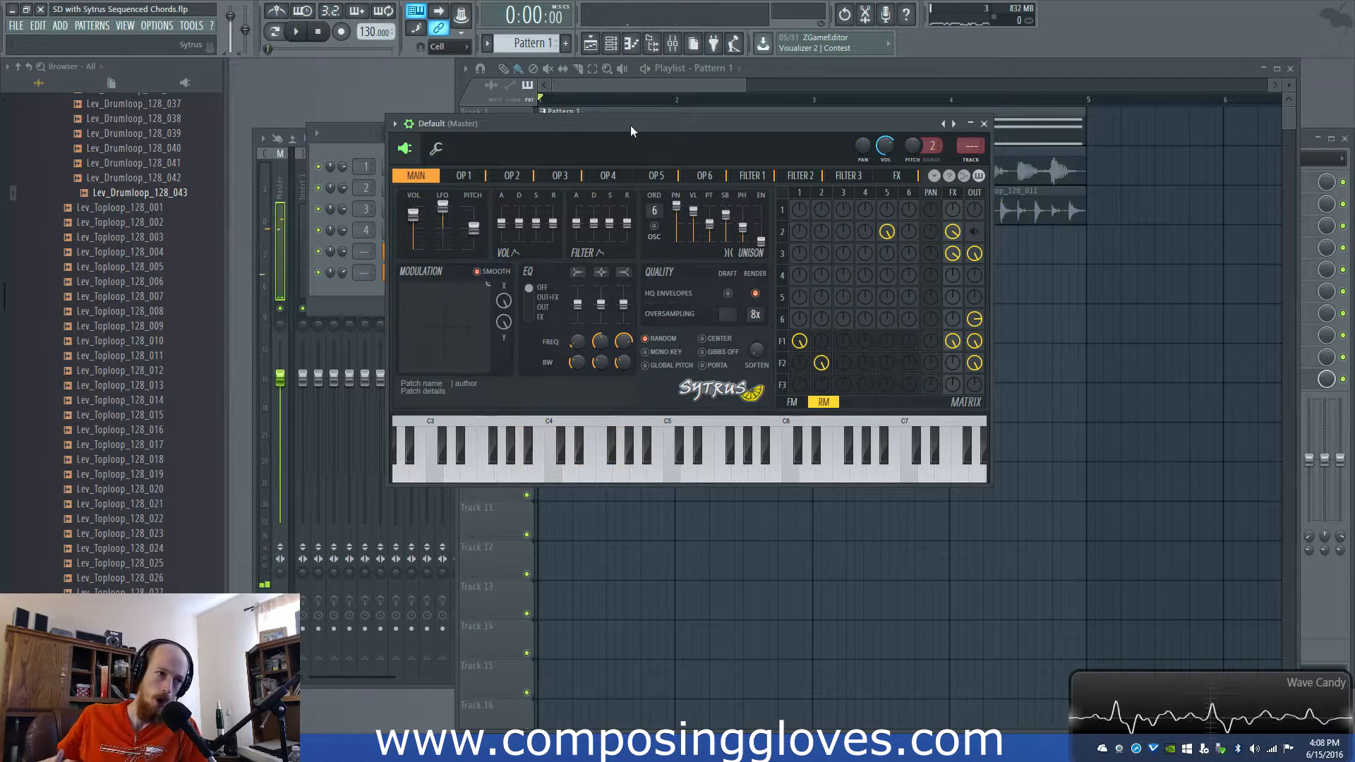
left_click(360, 152)
left_click(697, 88)
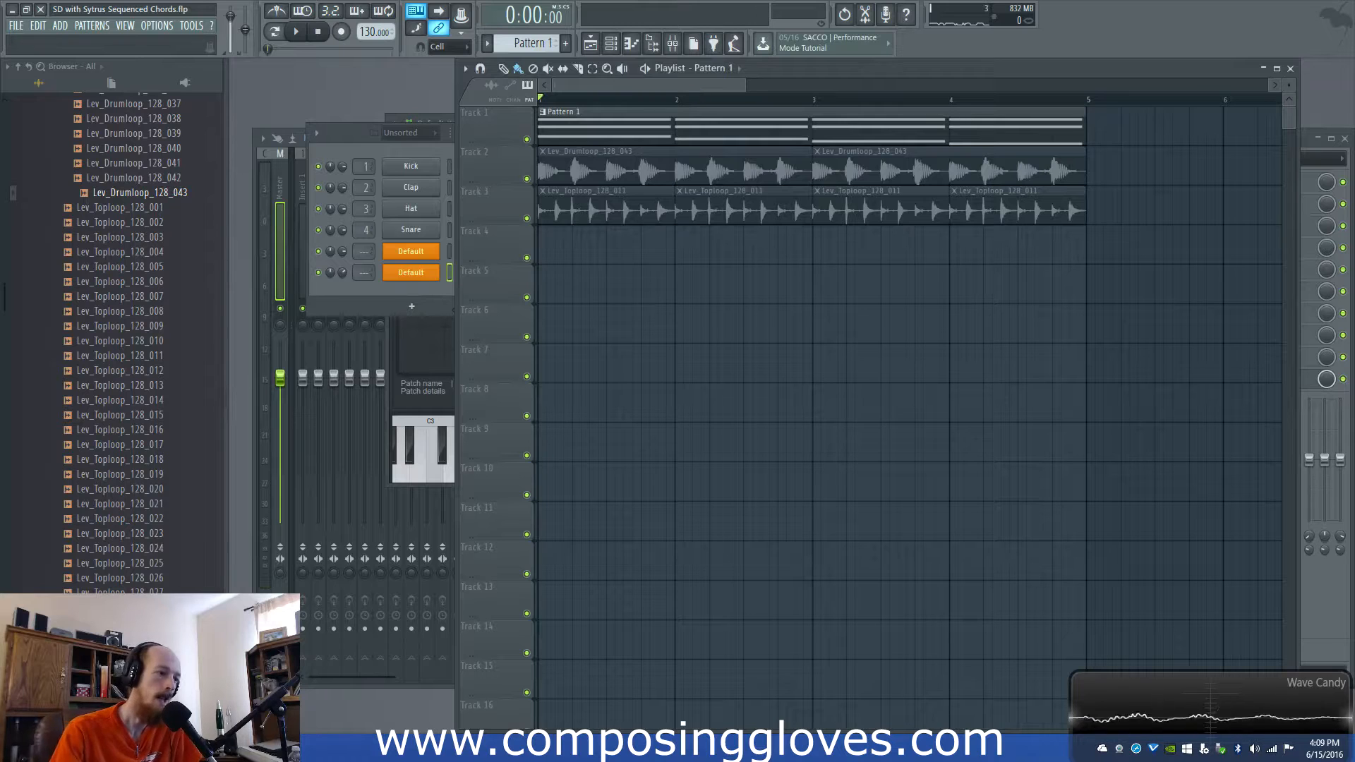
left_click(411, 272)
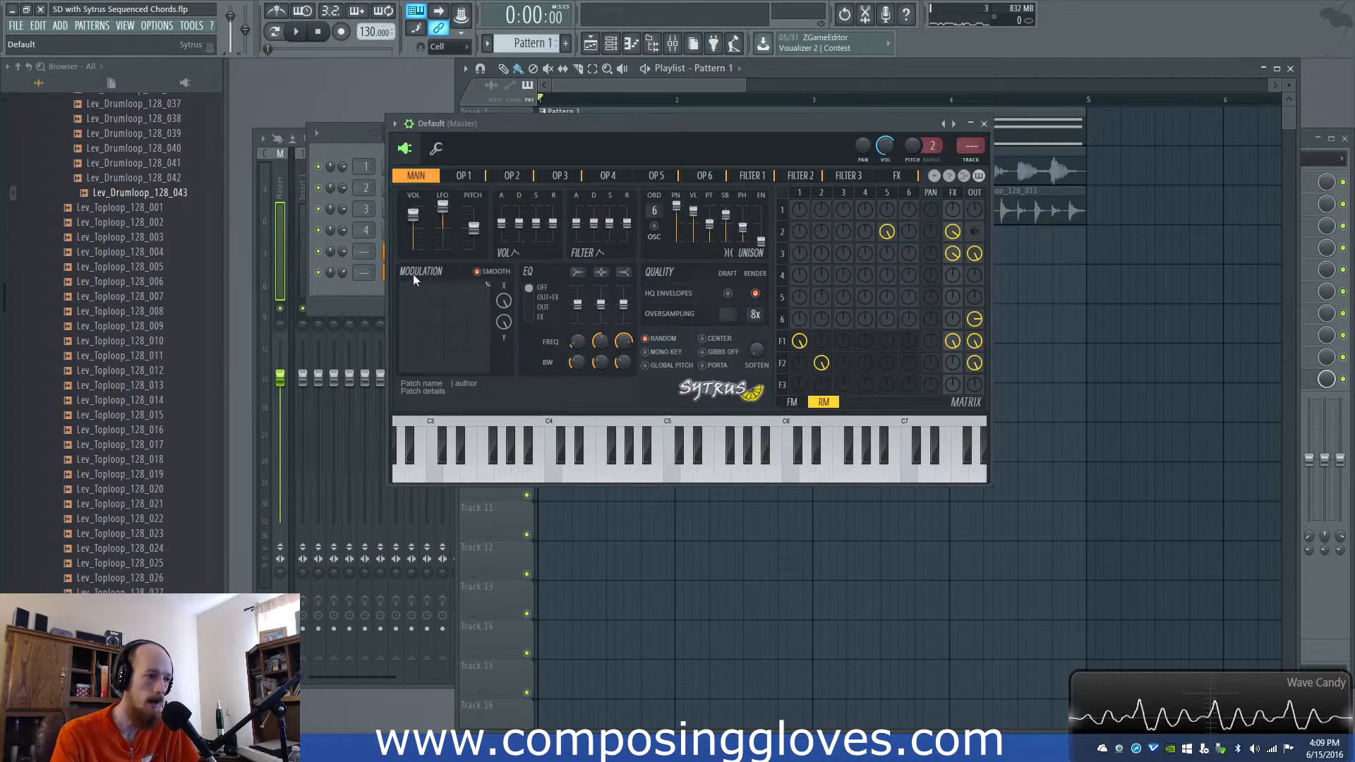
- Switch the modulation matrix to frequency modulation and look over operators 1, 3 and 4
left_click(561, 176)
left_click(483, 176)
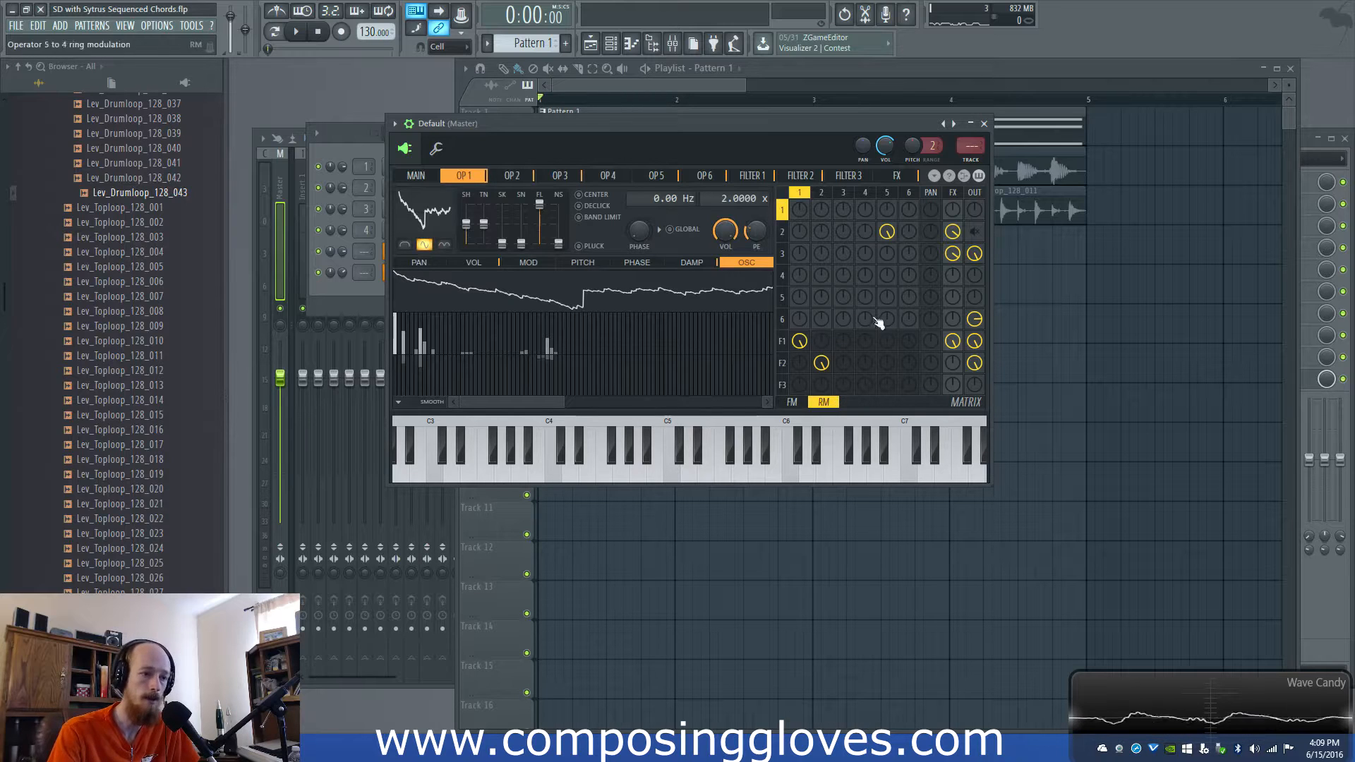
left_click(792, 402)
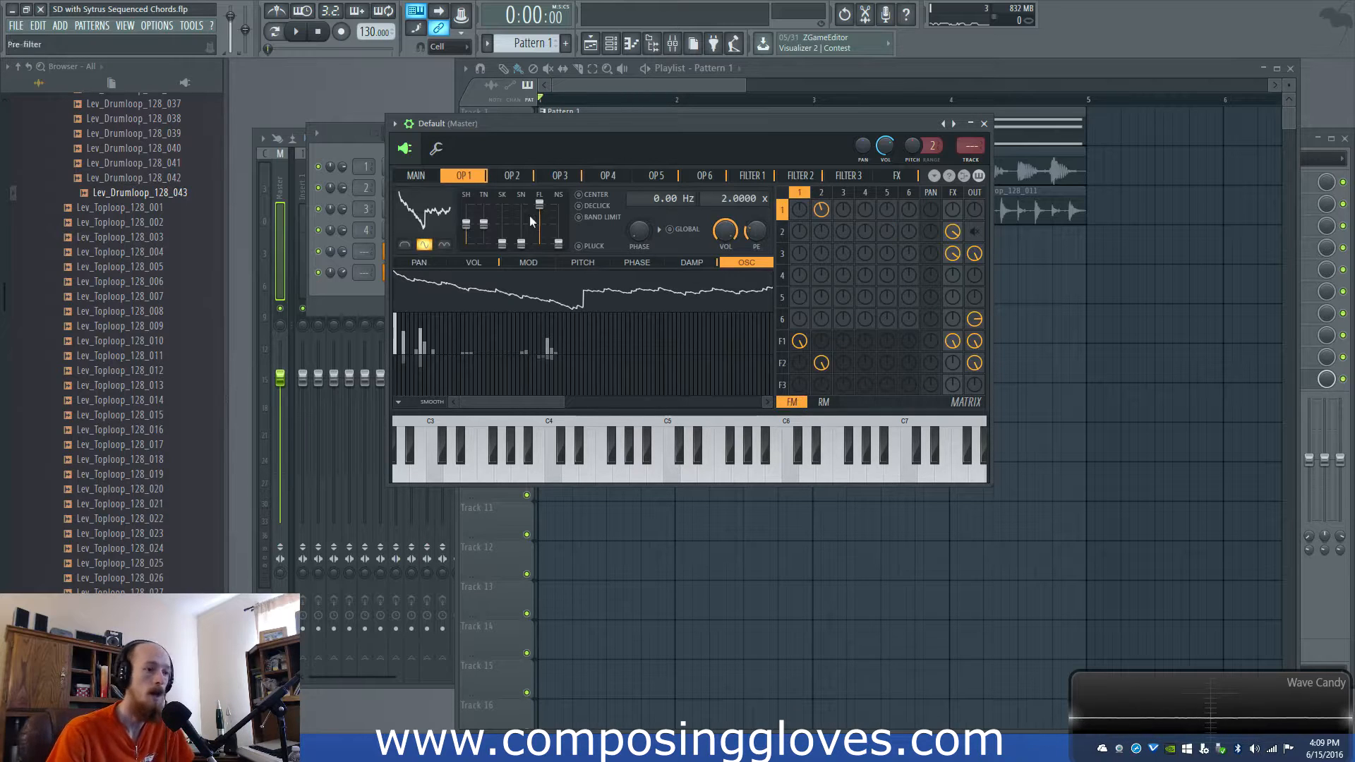
left_click(560, 177)
left_click(618, 178)
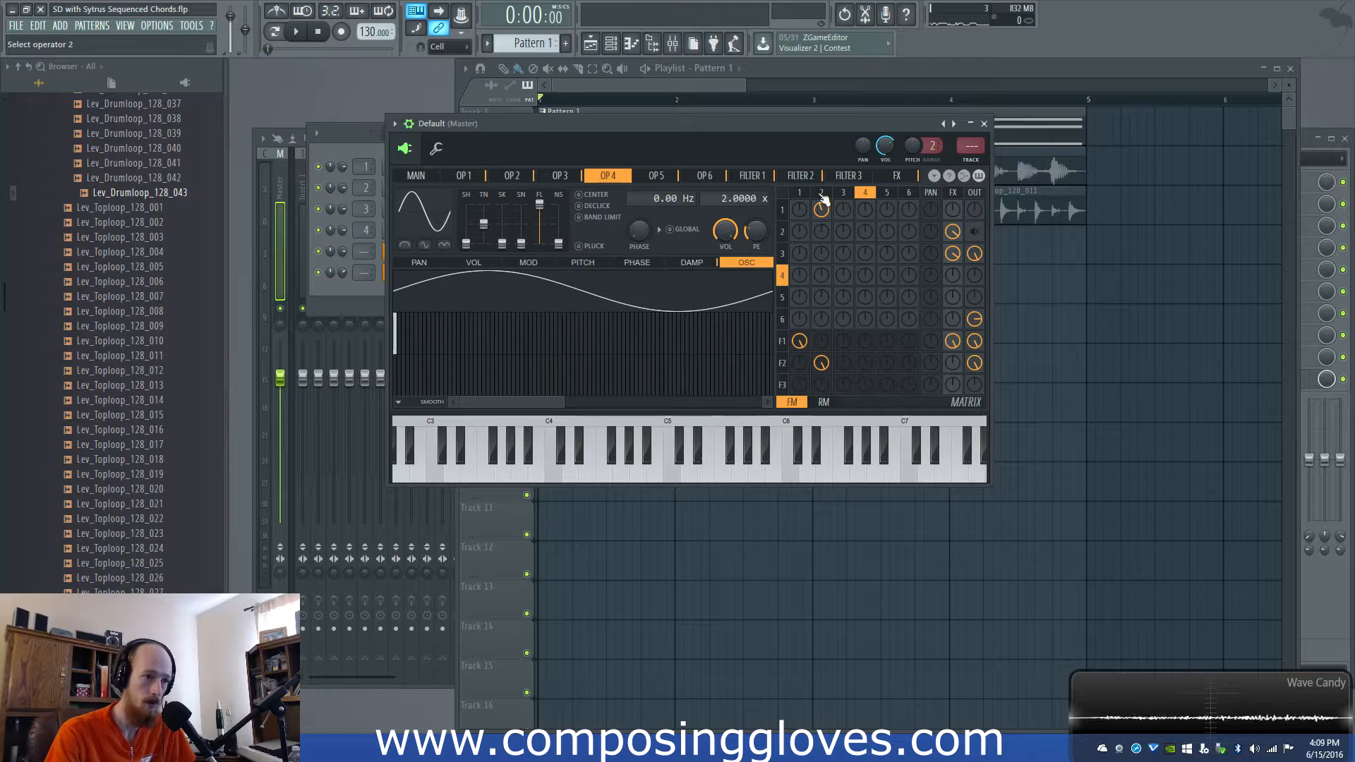
- Set the main EQ to OUT+FX and boost band 3 and band 2, the latter by about 4.4 dB, while auditioning the chords
left_click(423, 176)
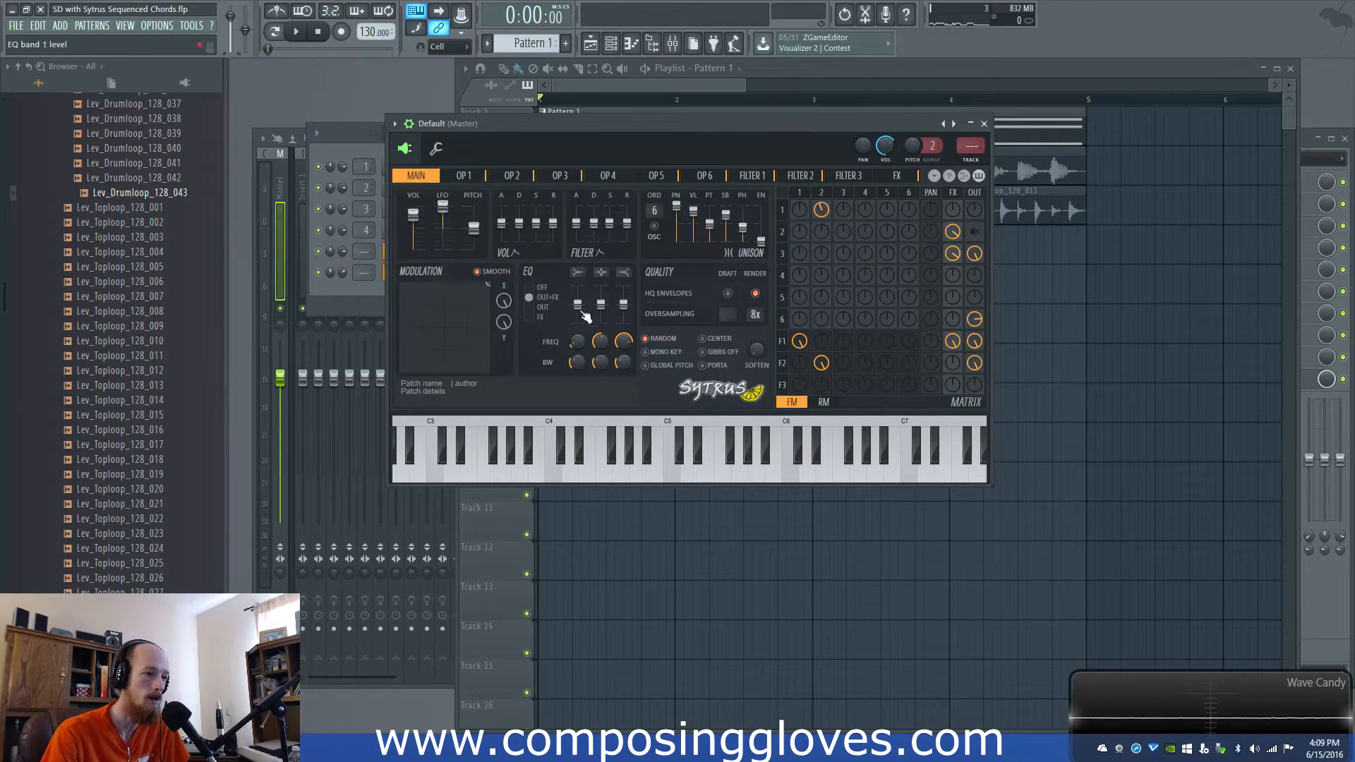
left_click_drag(618, 314, 627, 298)
key("space")
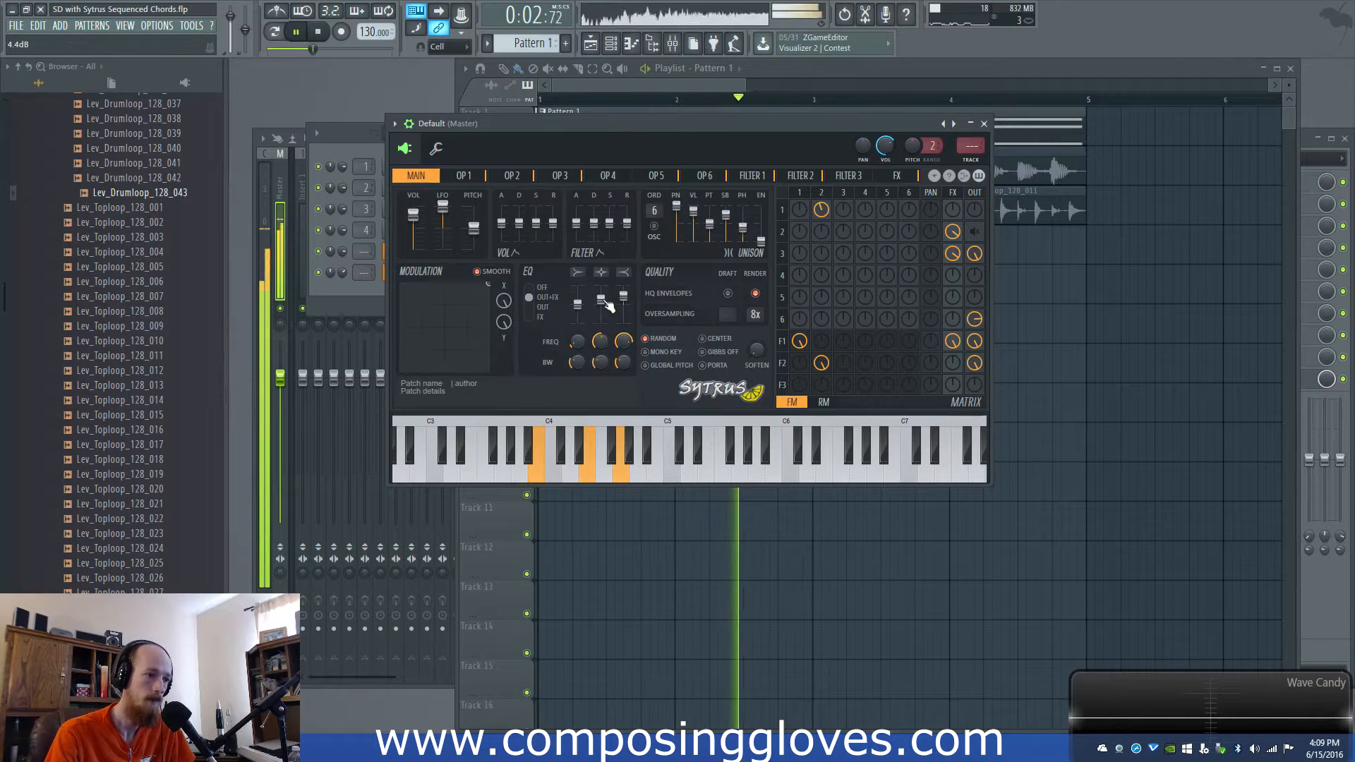
key("space")
left_click_drag(459, 173, 416, 177)
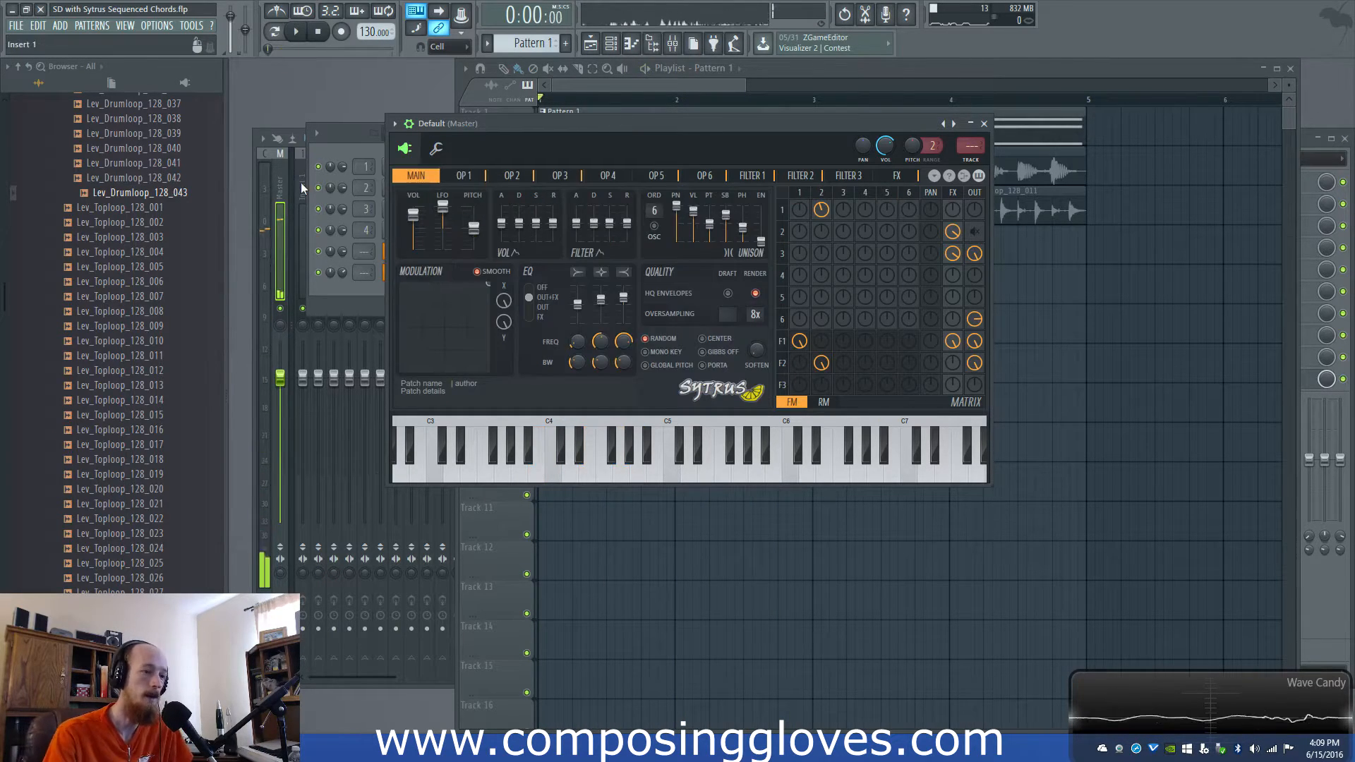